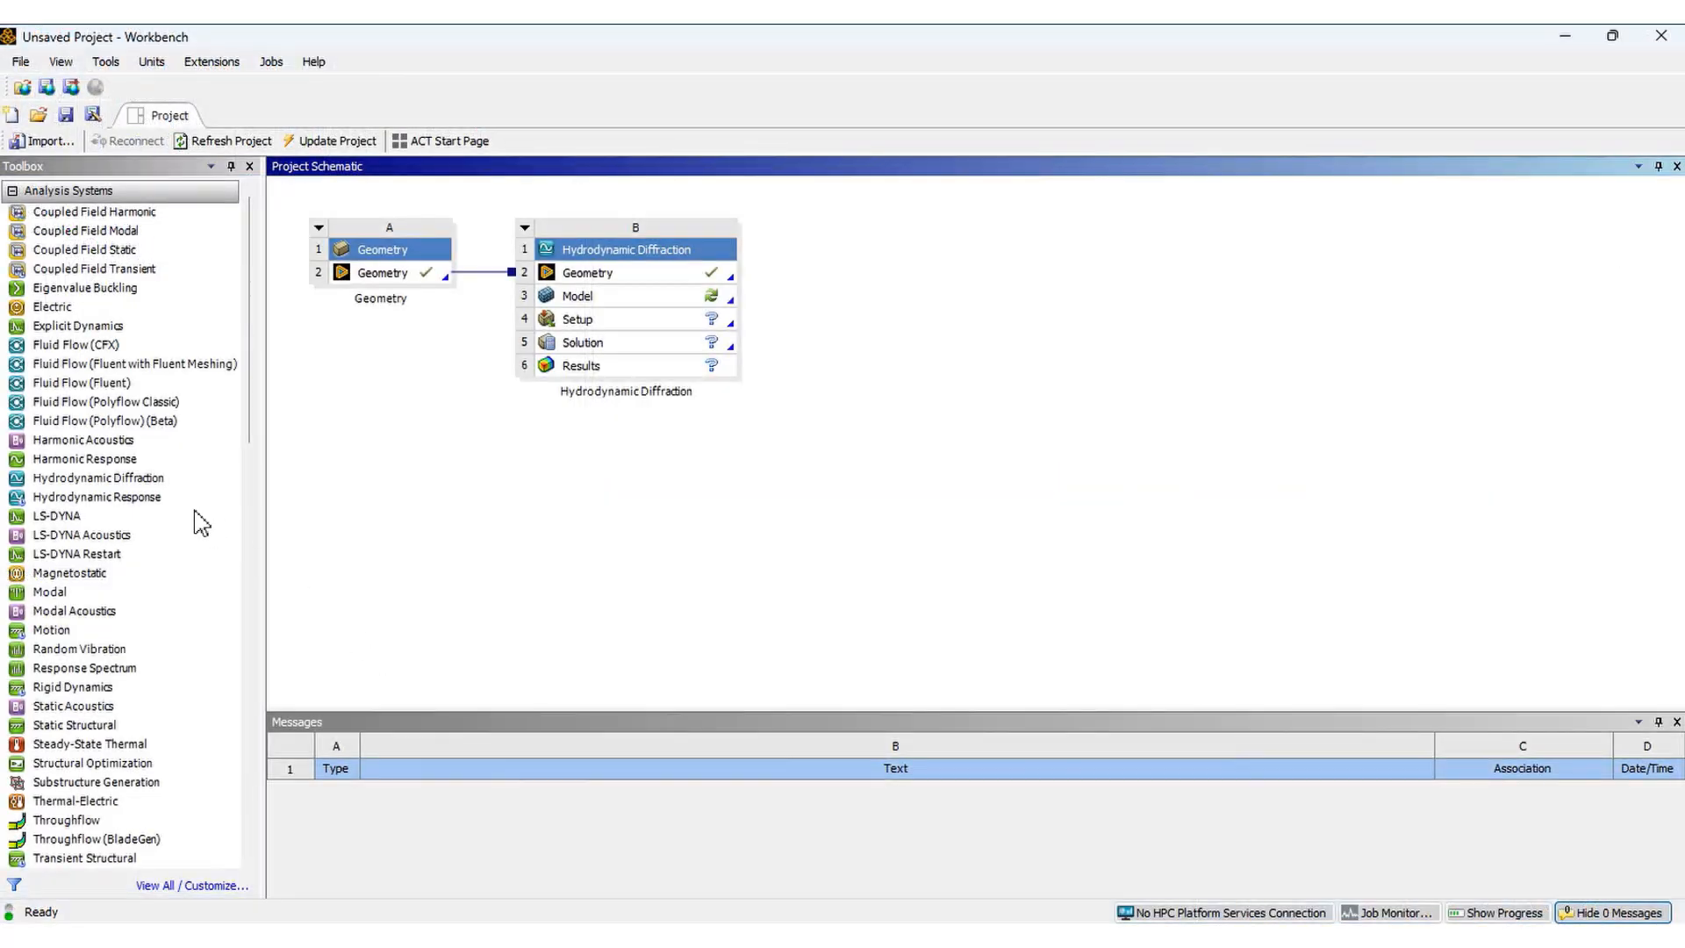
Link a Hydrodynamic Diffraction system to the Geometry system and open its Model for editing
left_click(147, 480)
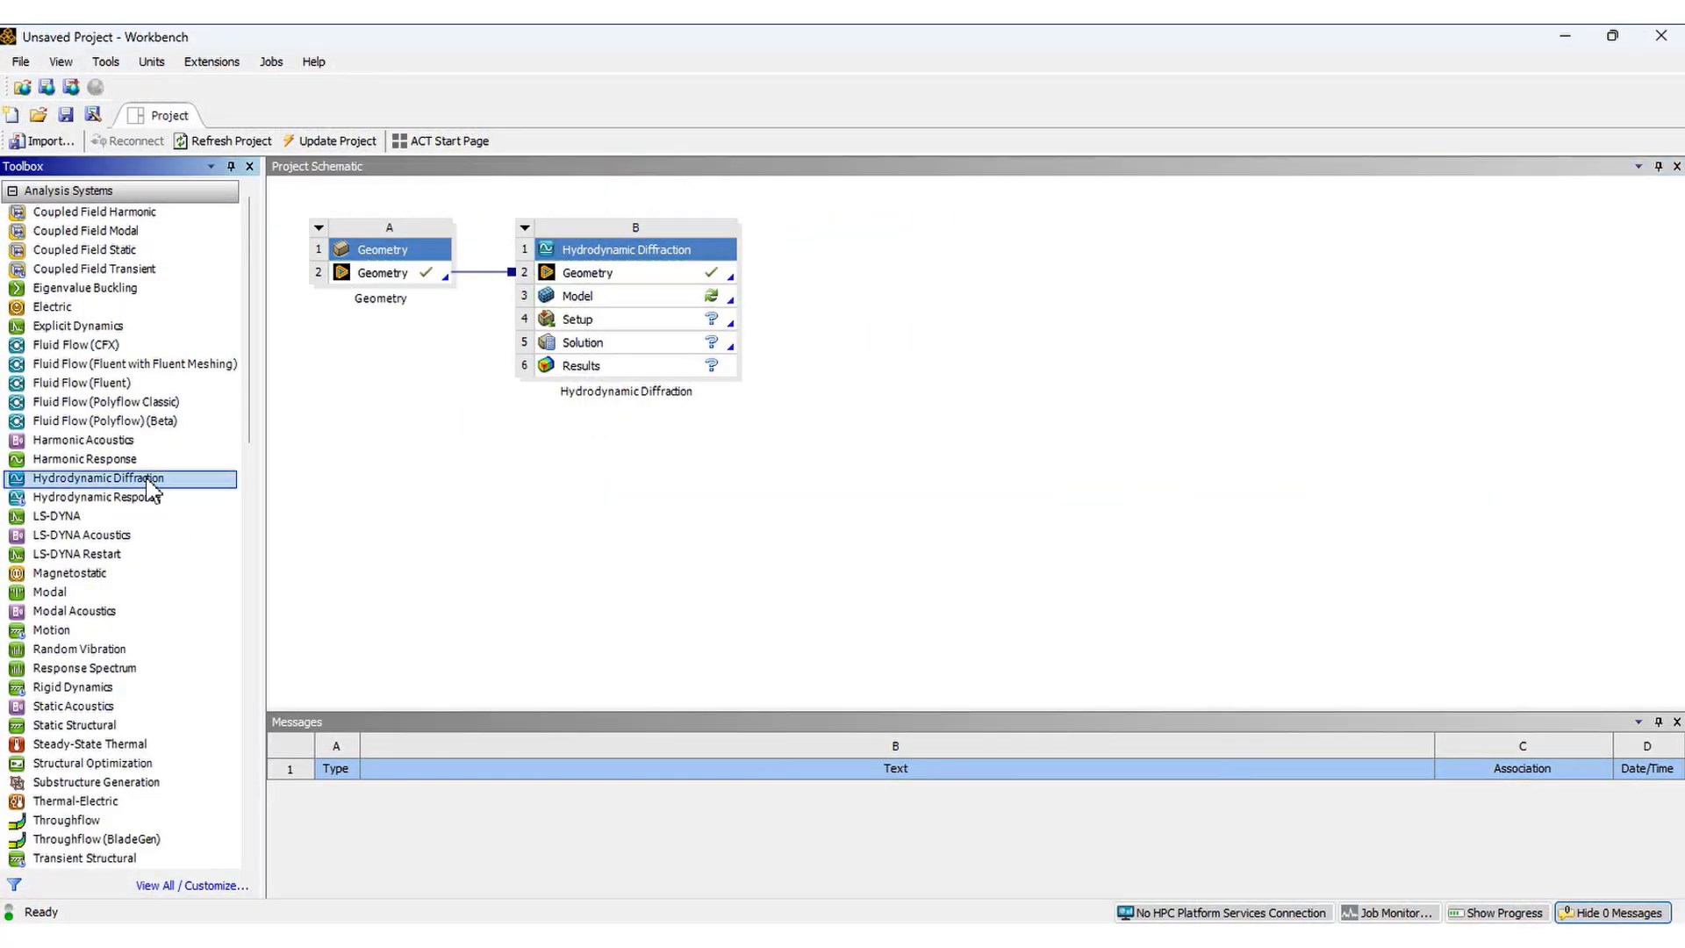
left_click_drag(147, 479, 567, 265)
right_click(624, 296)
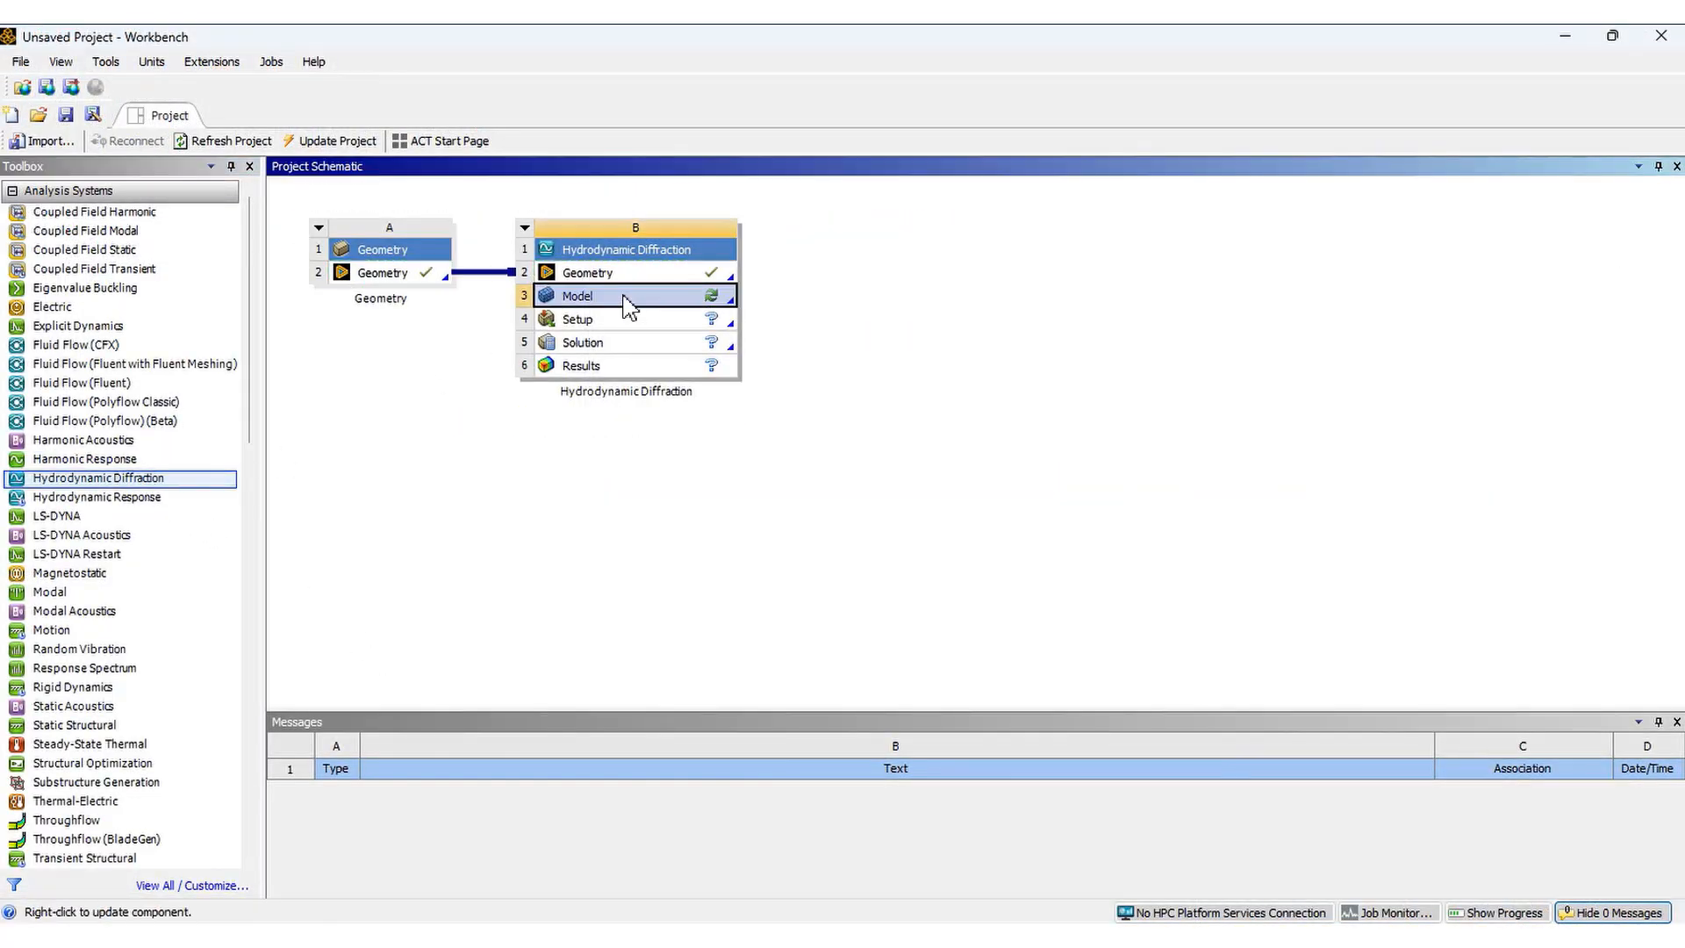
left_click(672, 307)
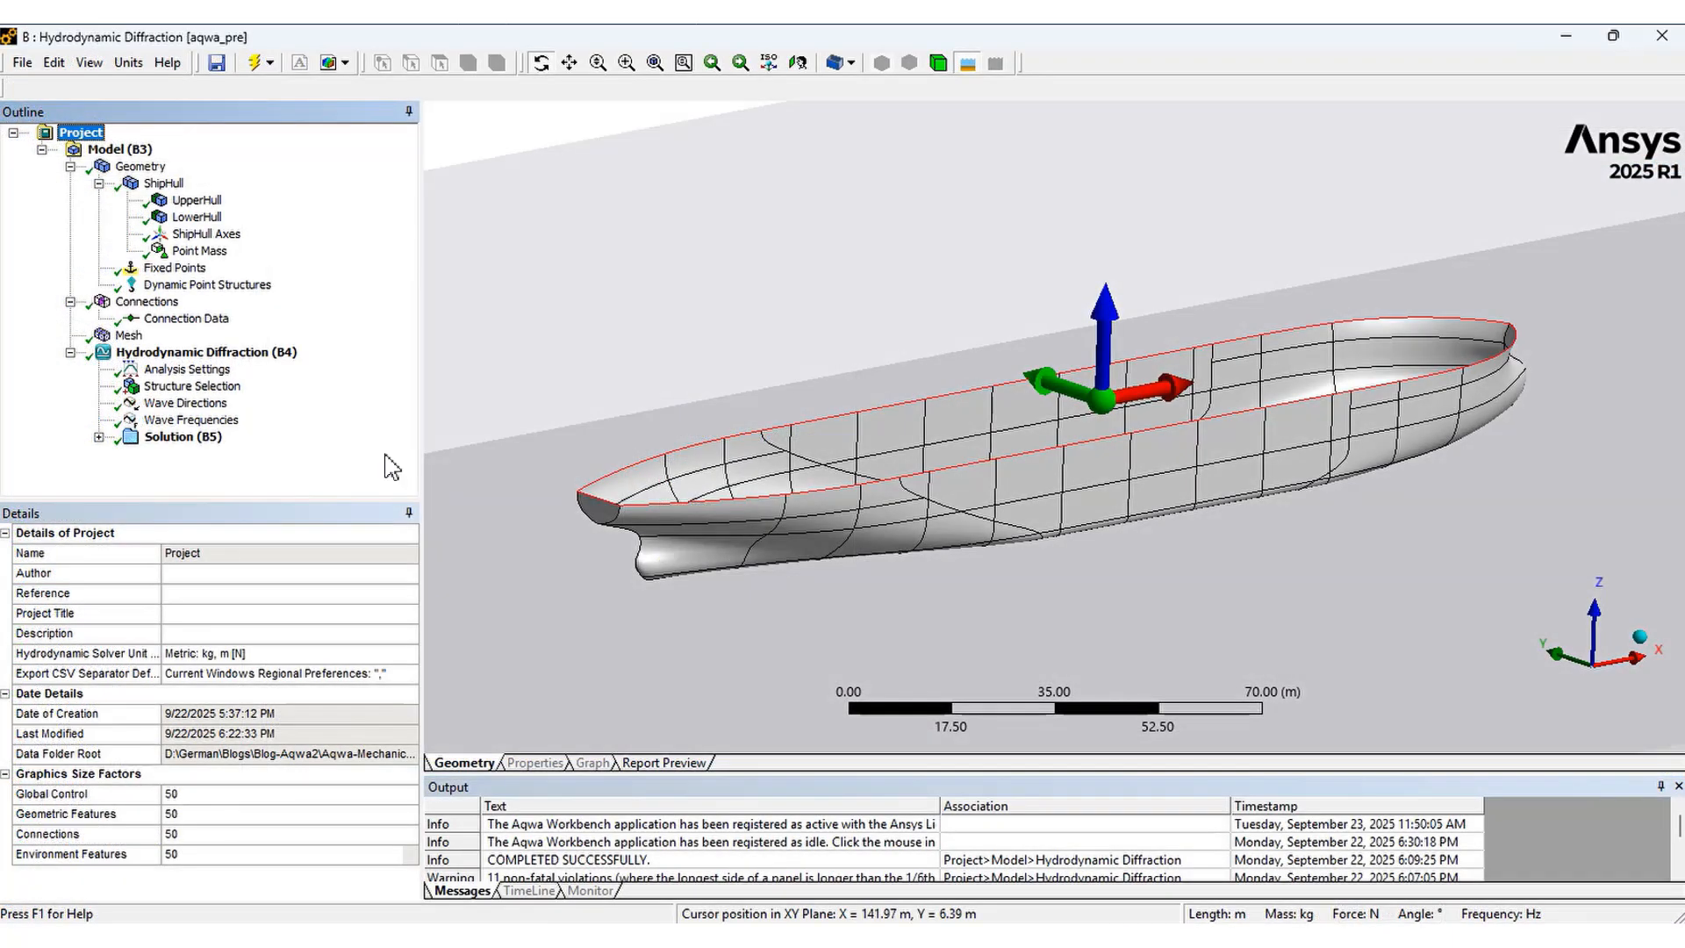
Review the geometry's environment constants, including water depth and the water domain size
left_click(123, 150)
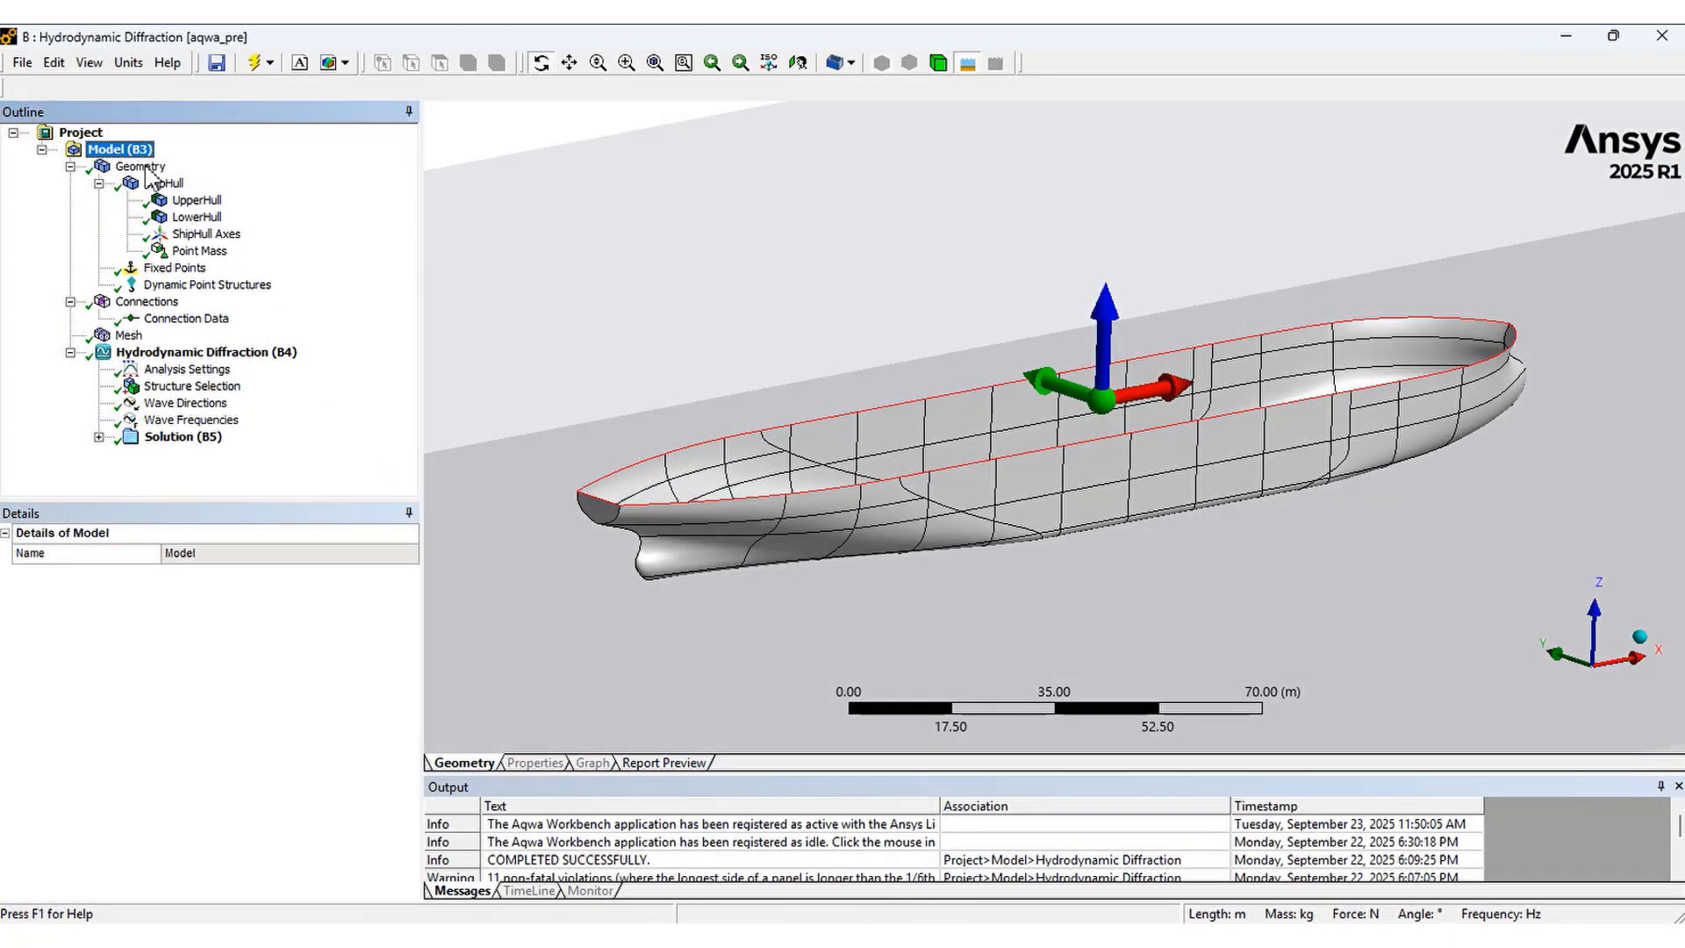
left_click(143, 167)
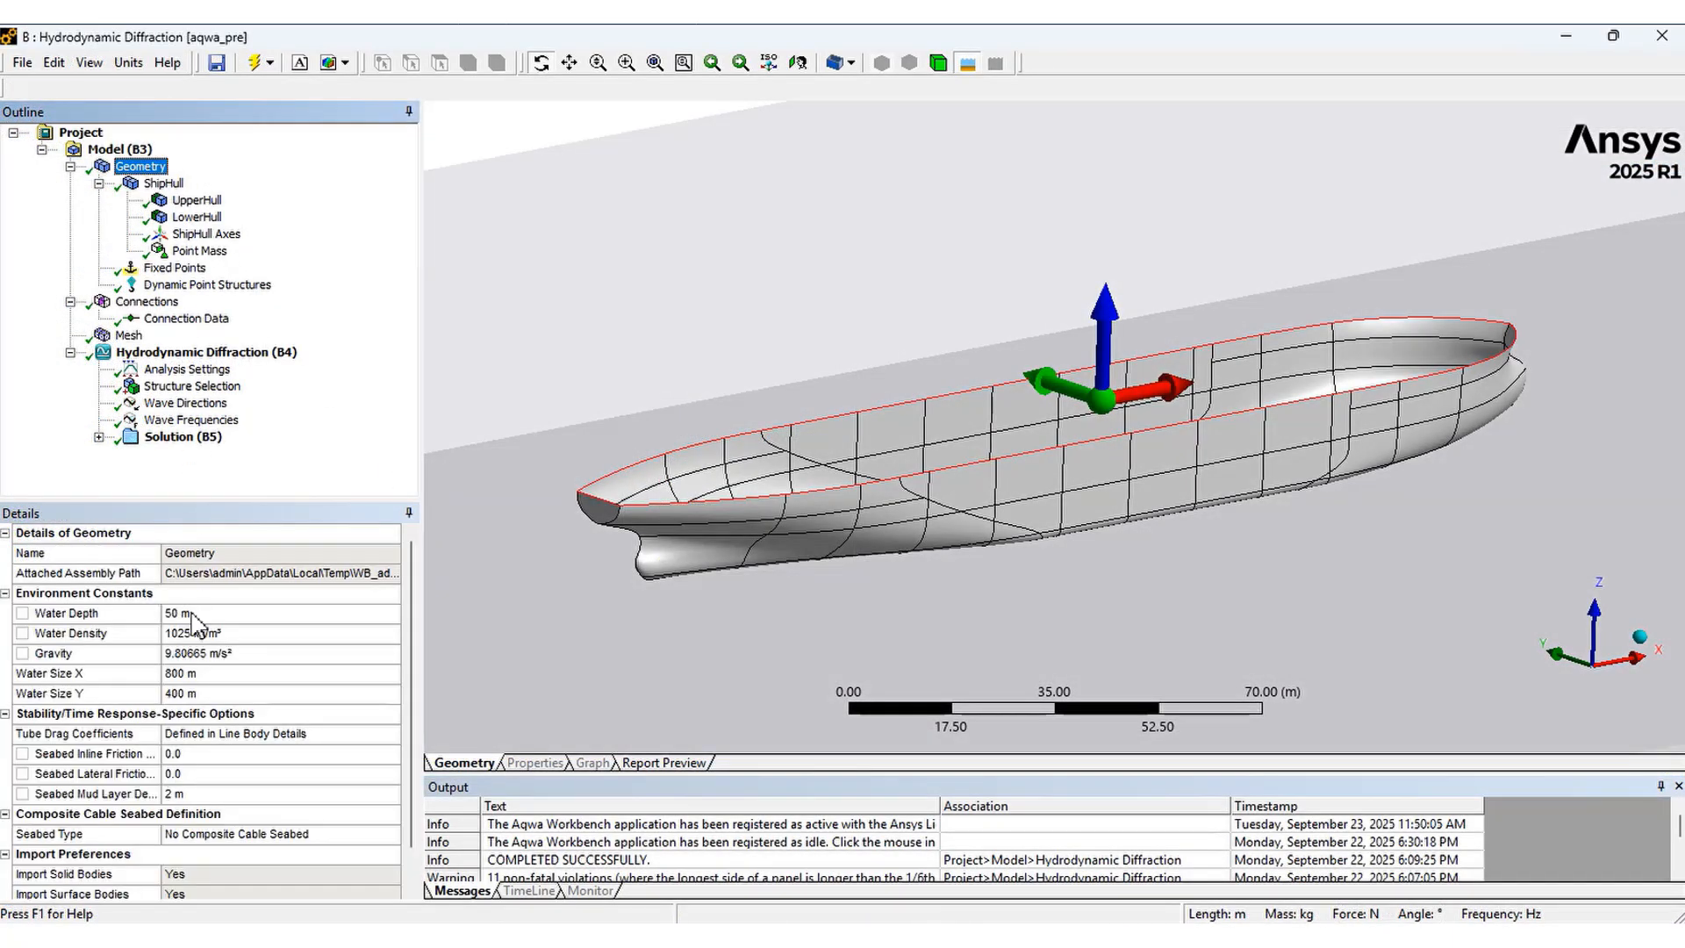
scroll(992, 609, "up", 3)
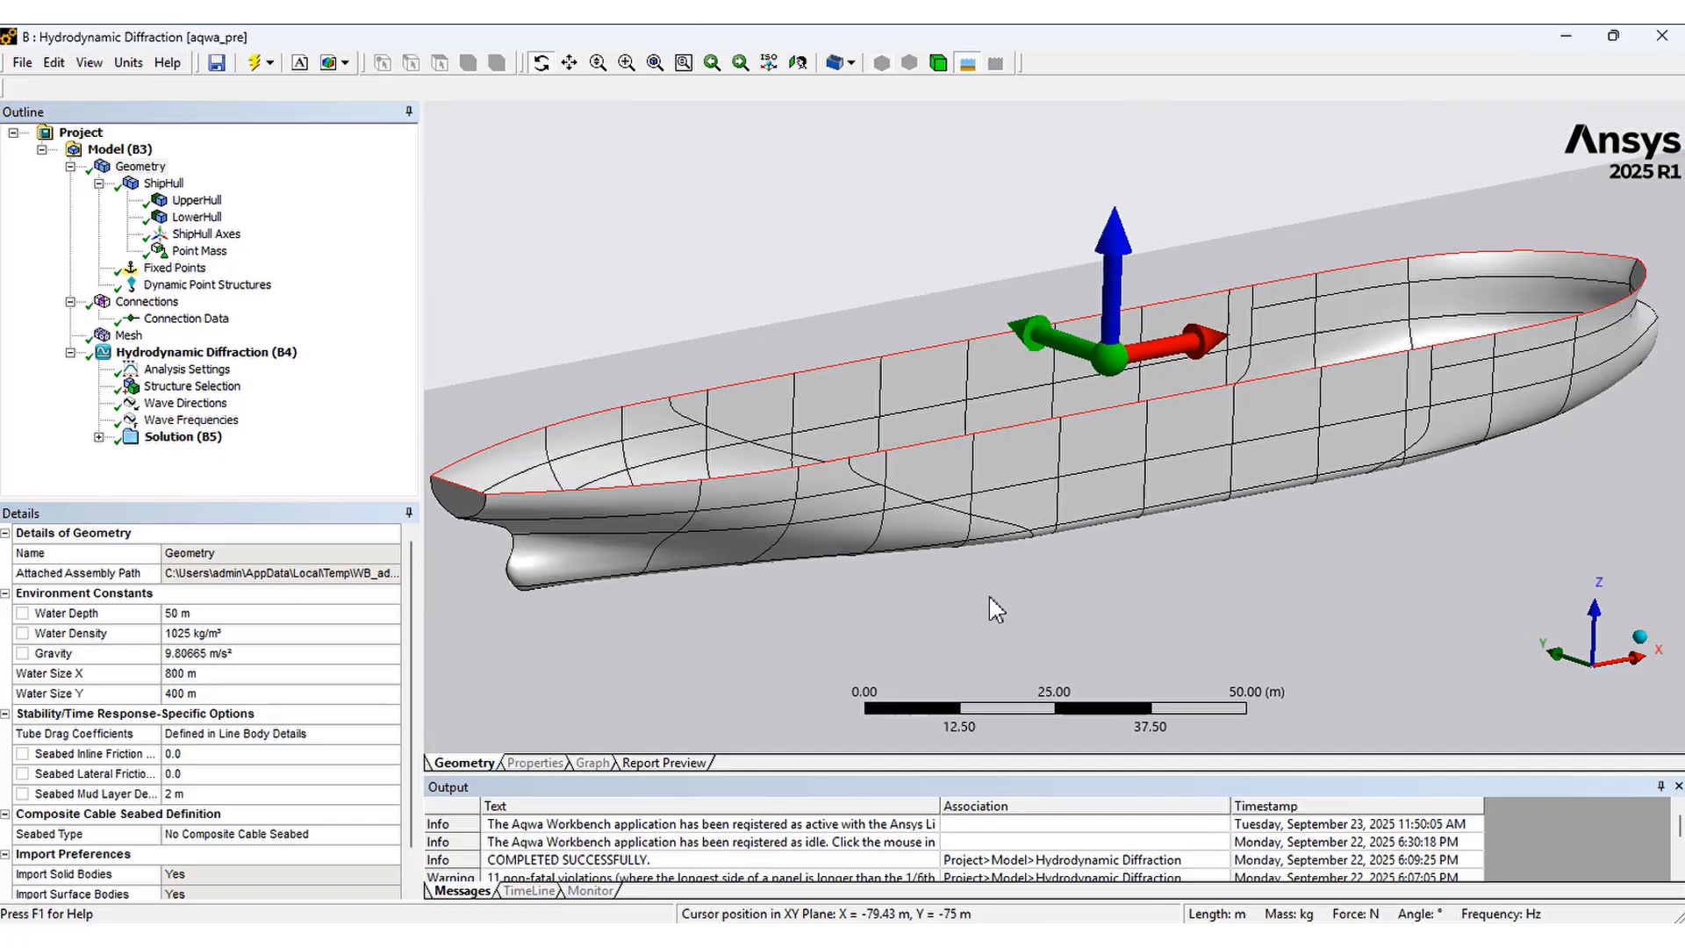
scroll(992, 608, "down", 3)
scroll(972, 615, "down", 2)
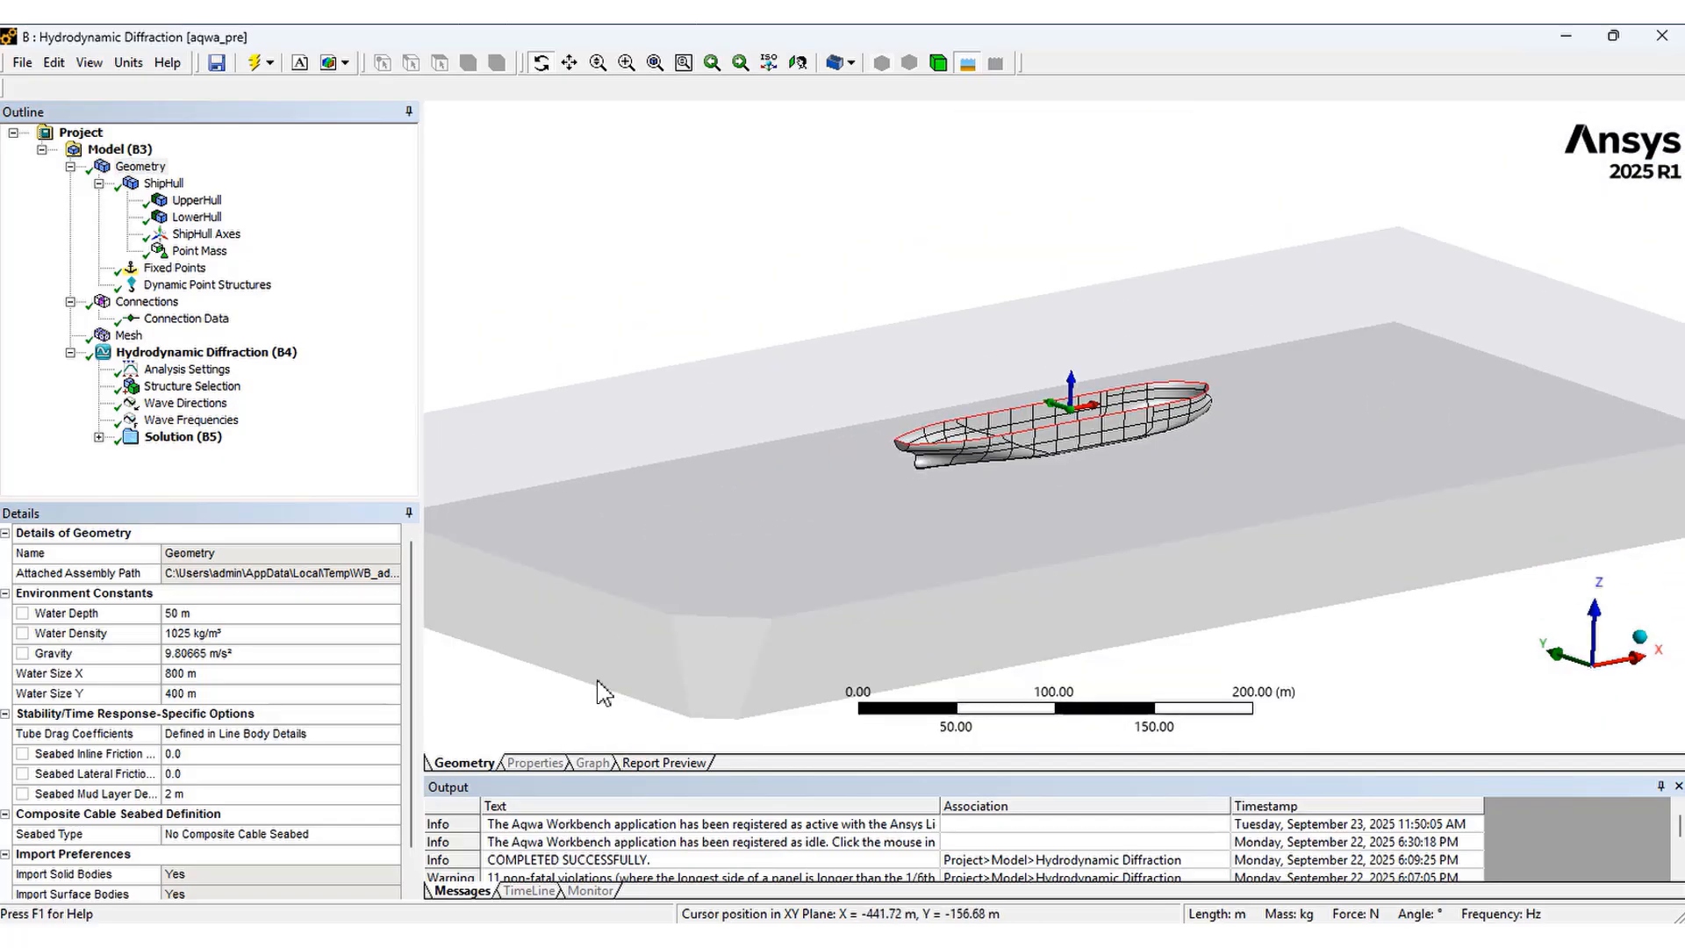
left_click(129, 614)
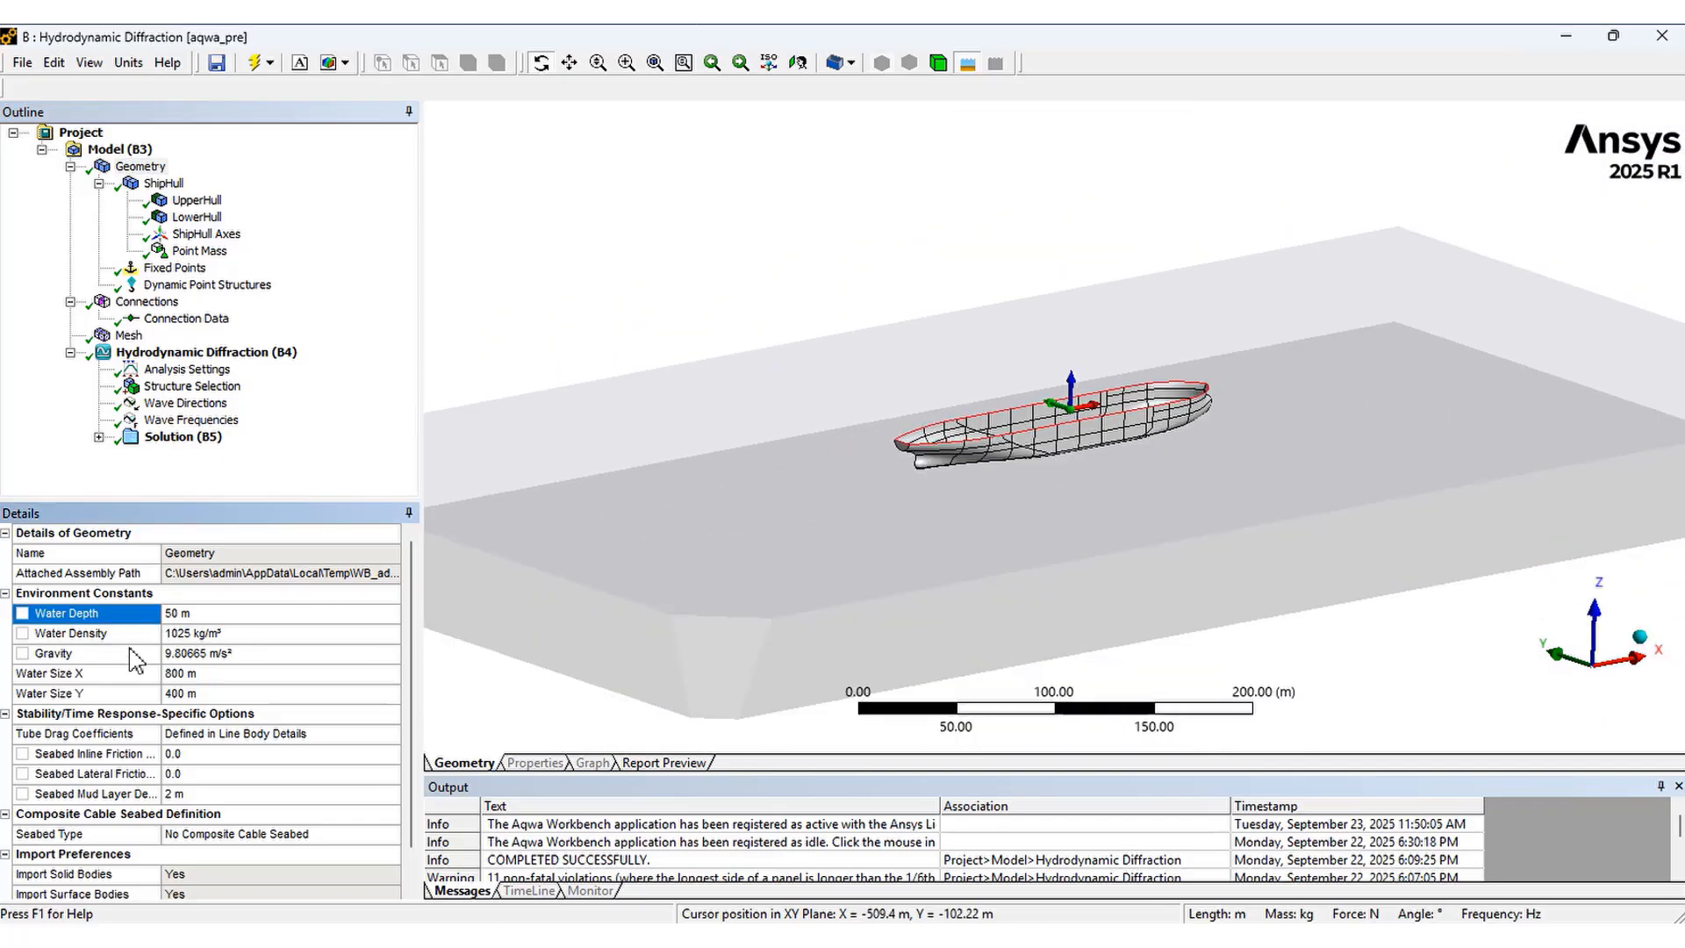
left_click(134, 692)
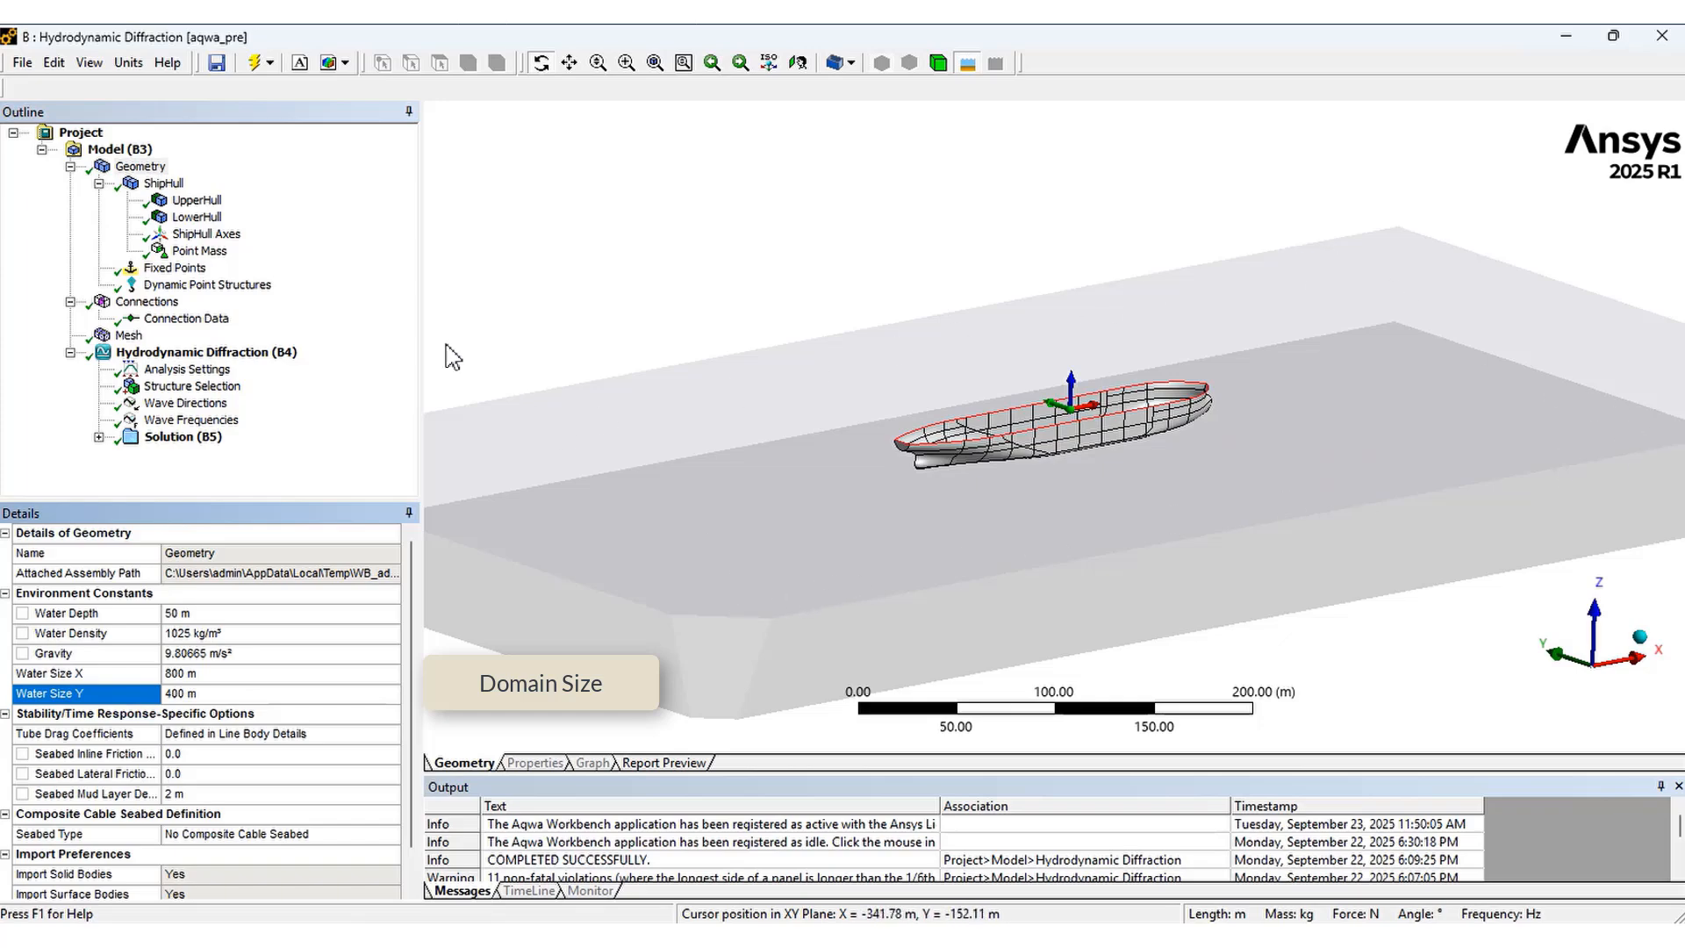
Inspect the ShipHull part's mass properties, its hull bodies and the point mass definition
left_click(165, 184)
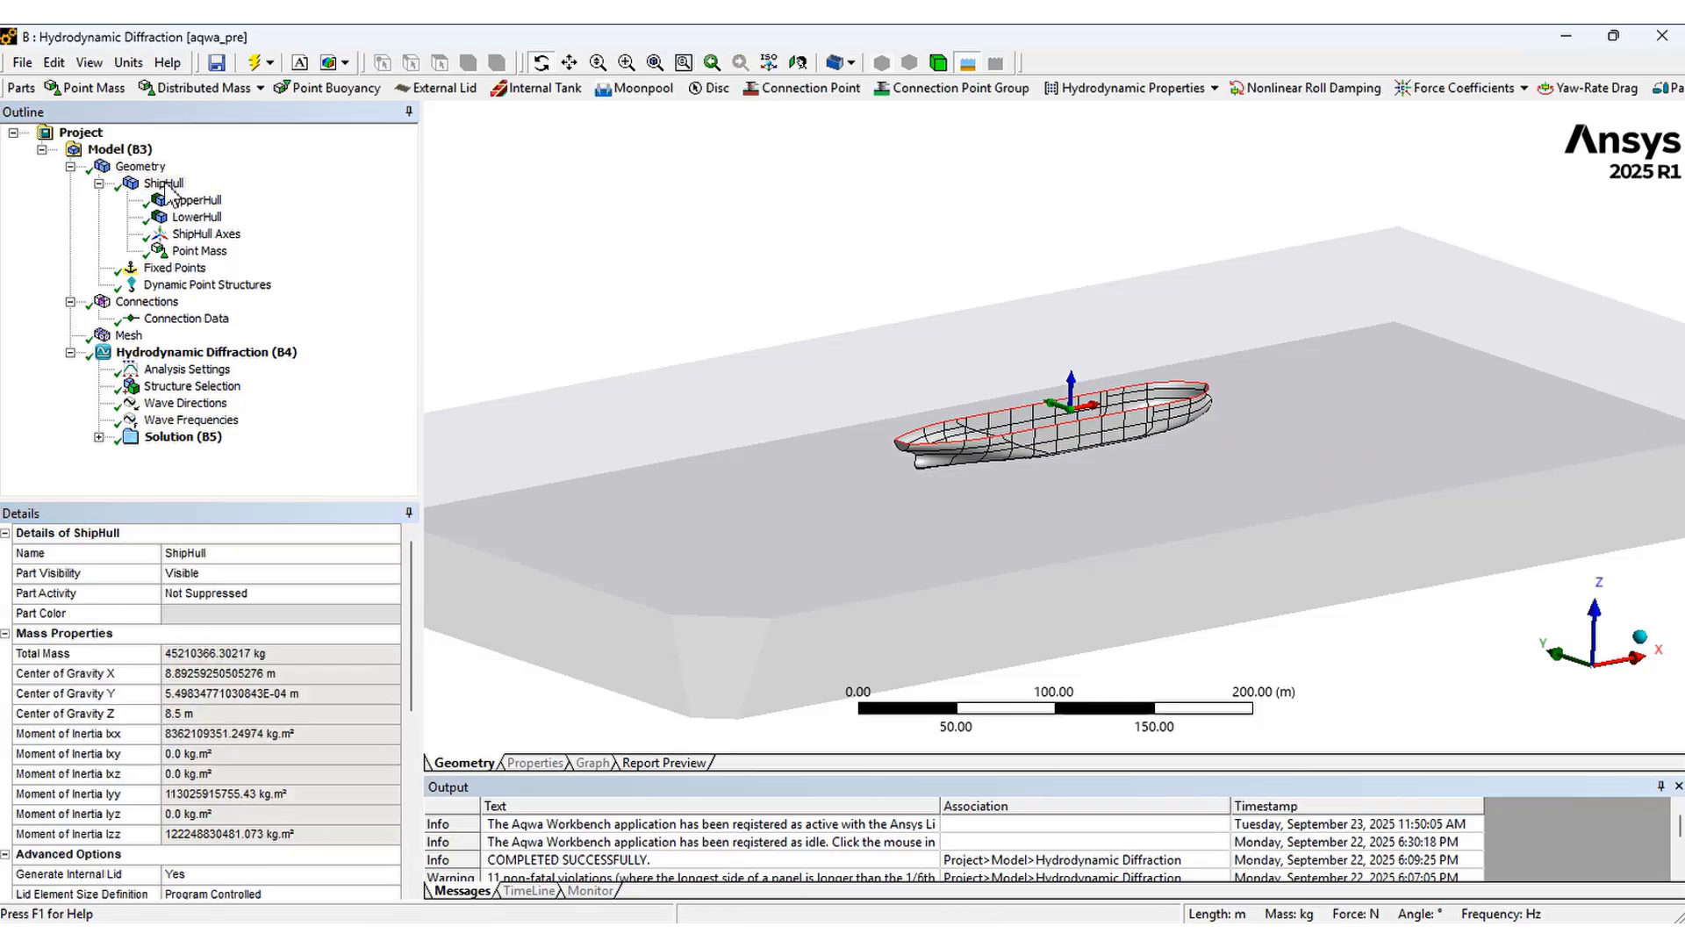
left_click(93, 875)
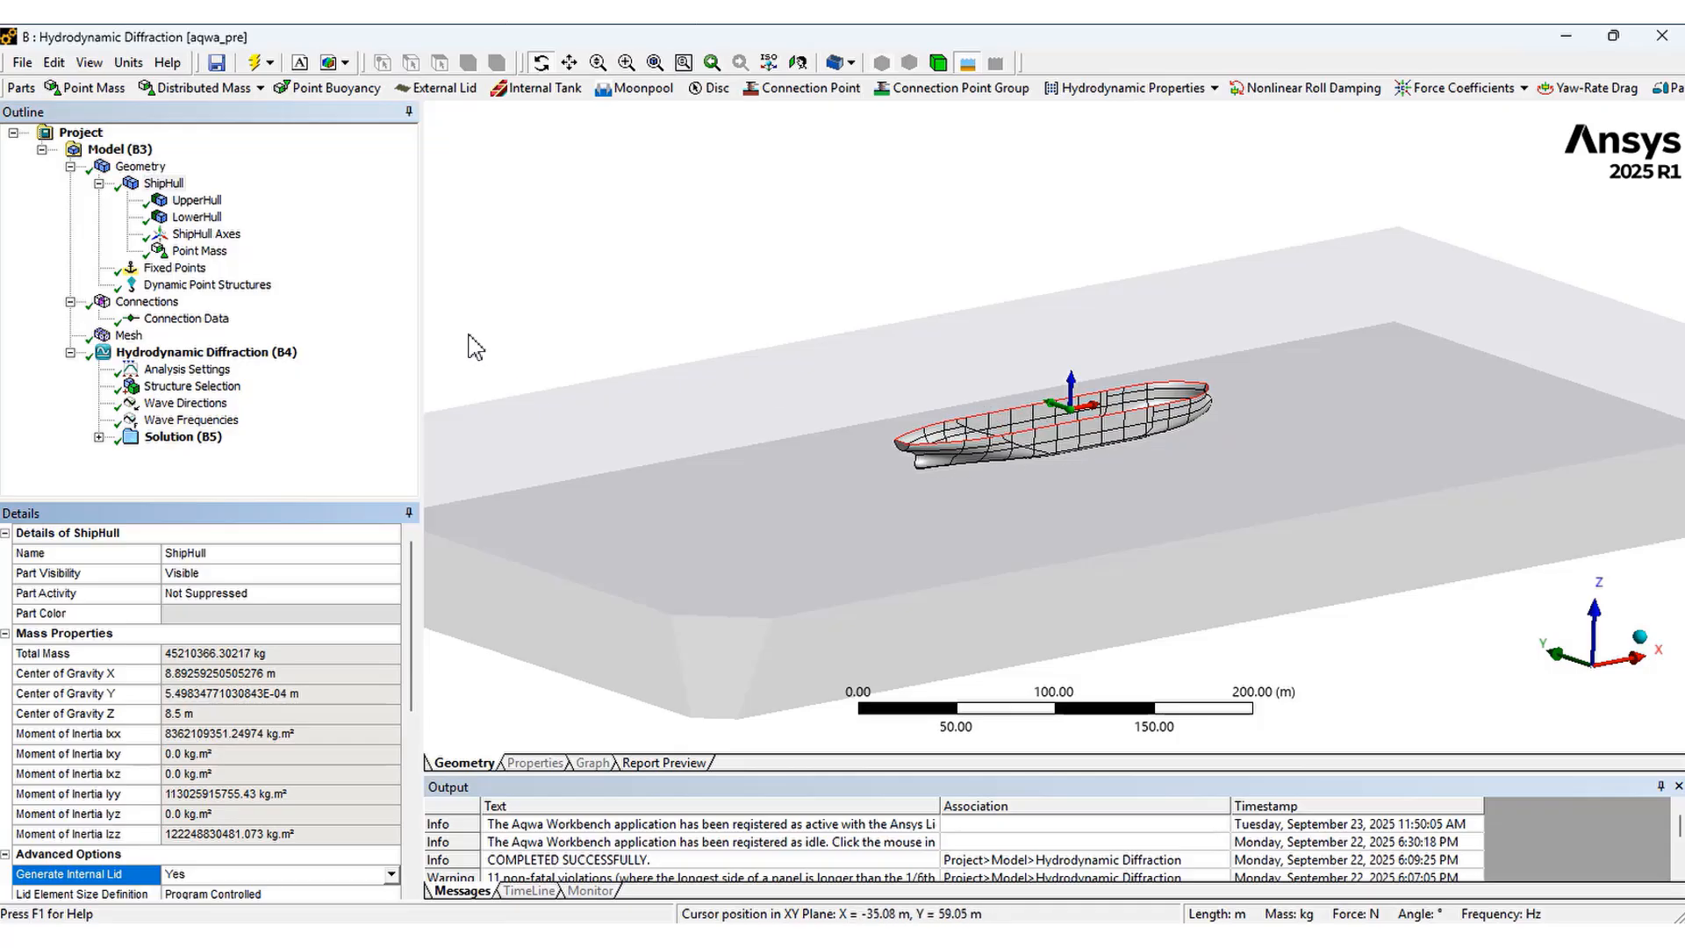
left_click(196, 200)
left_click(203, 219)
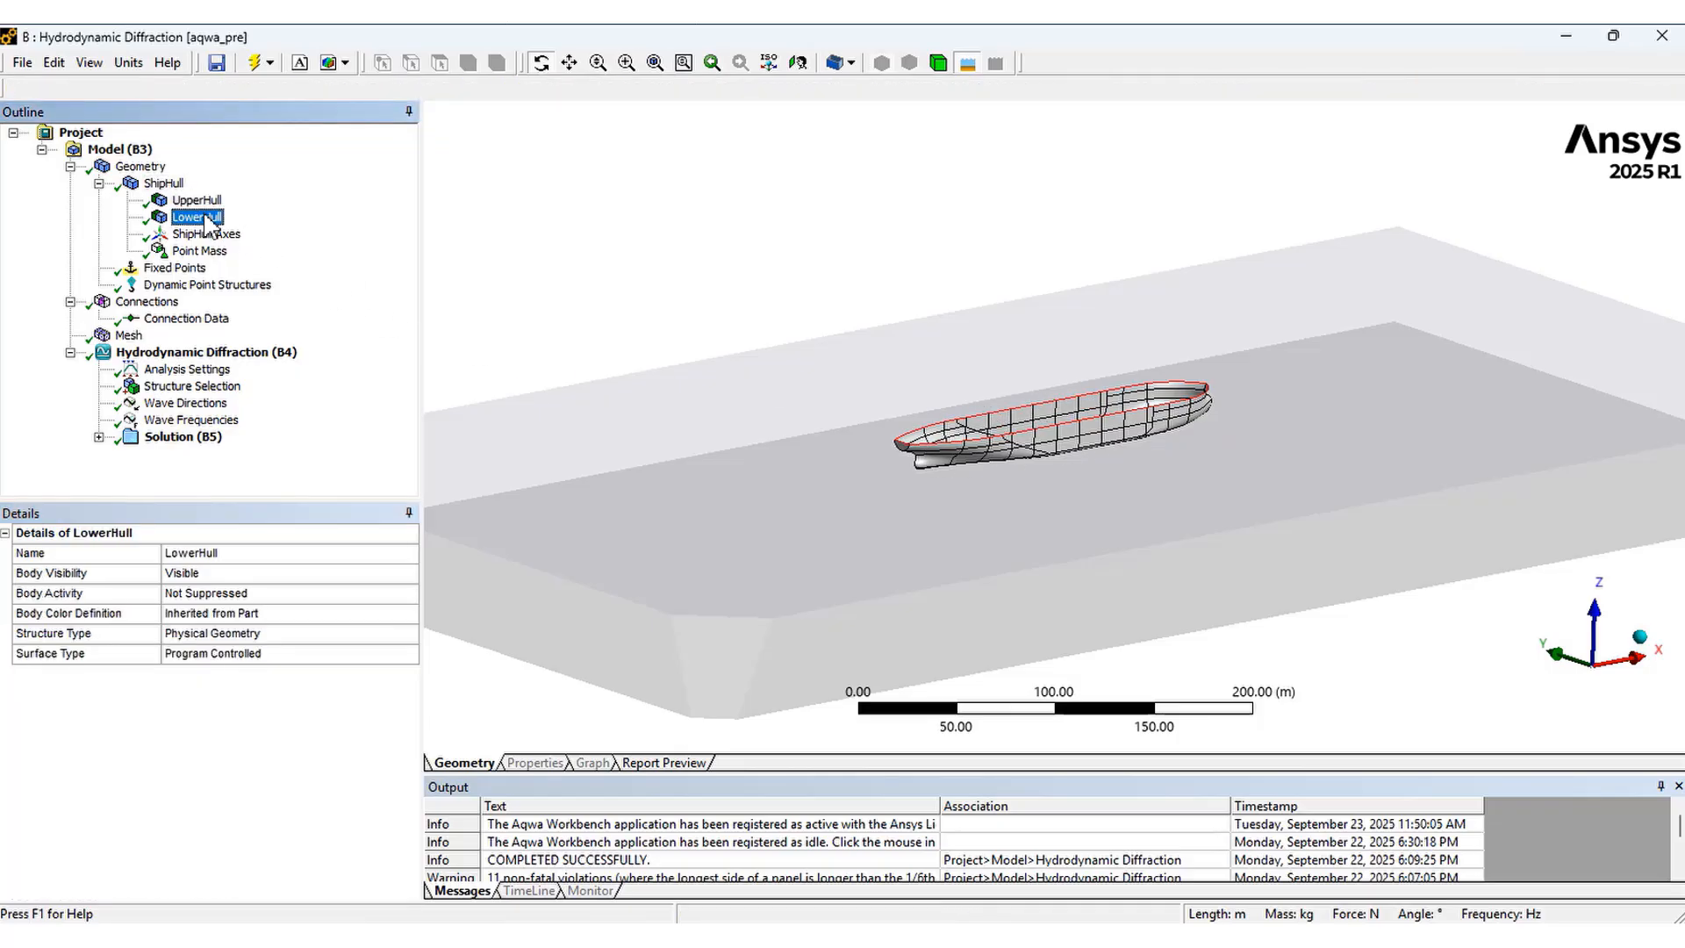
left_click(197, 252)
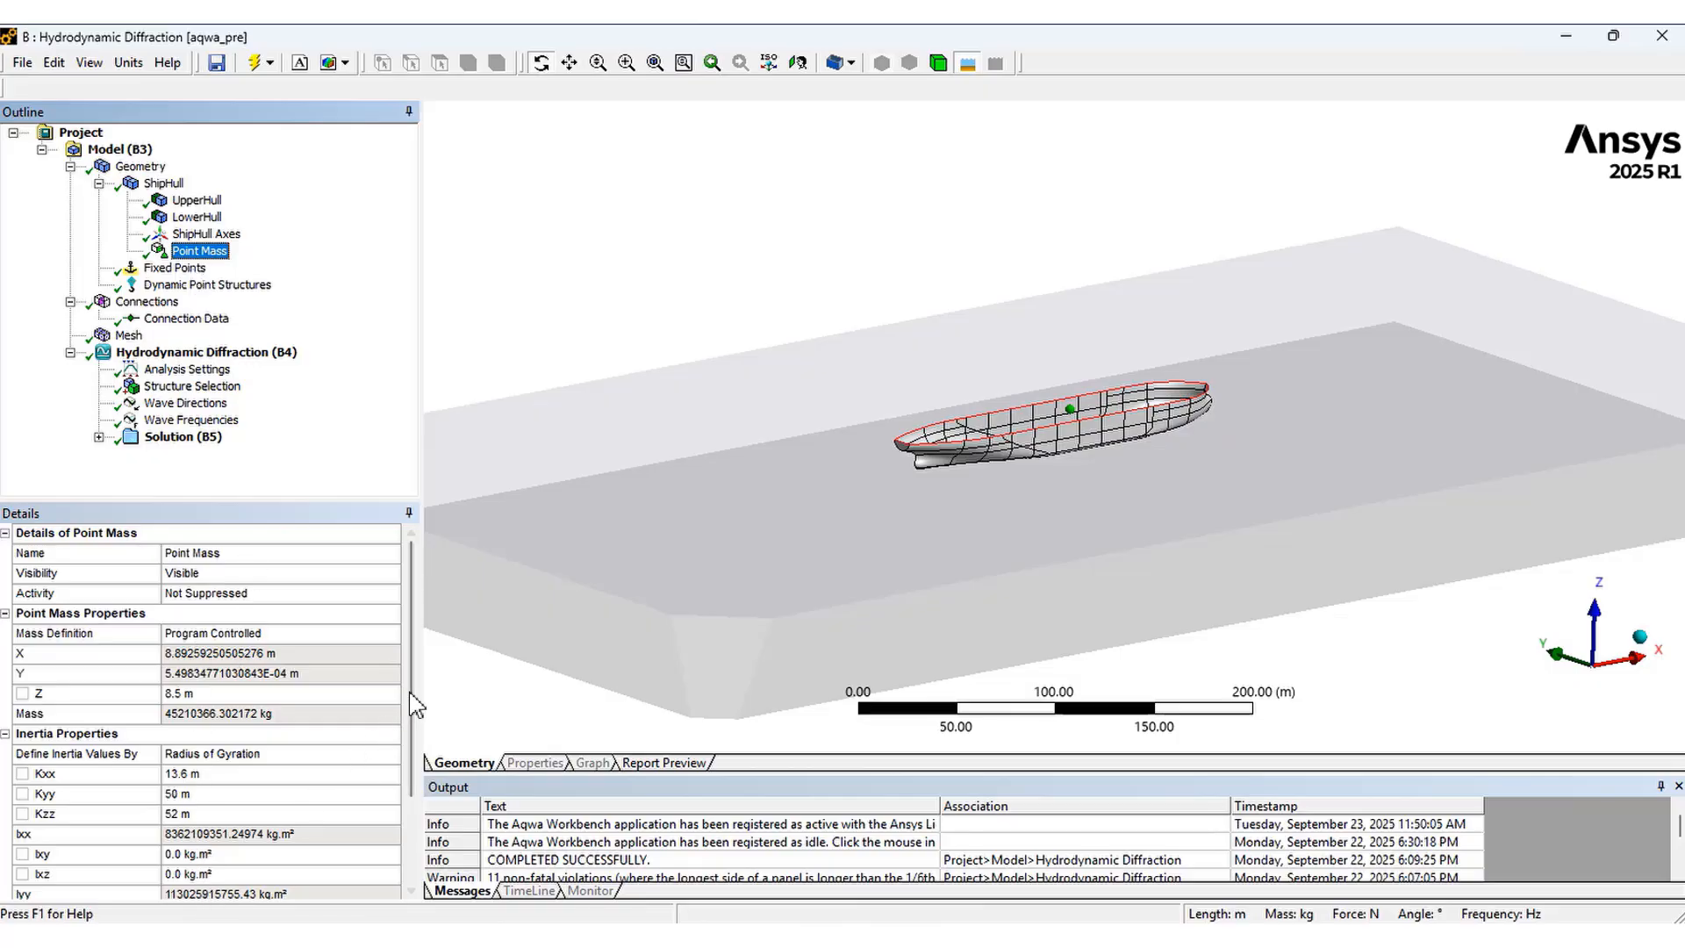
scroll(413, 755, "down", 2)
left_click_drag(410, 773, 409, 688)
Review the items that can be added to the ShipHull part, closing the menu without adding anything
right_click(171, 184)
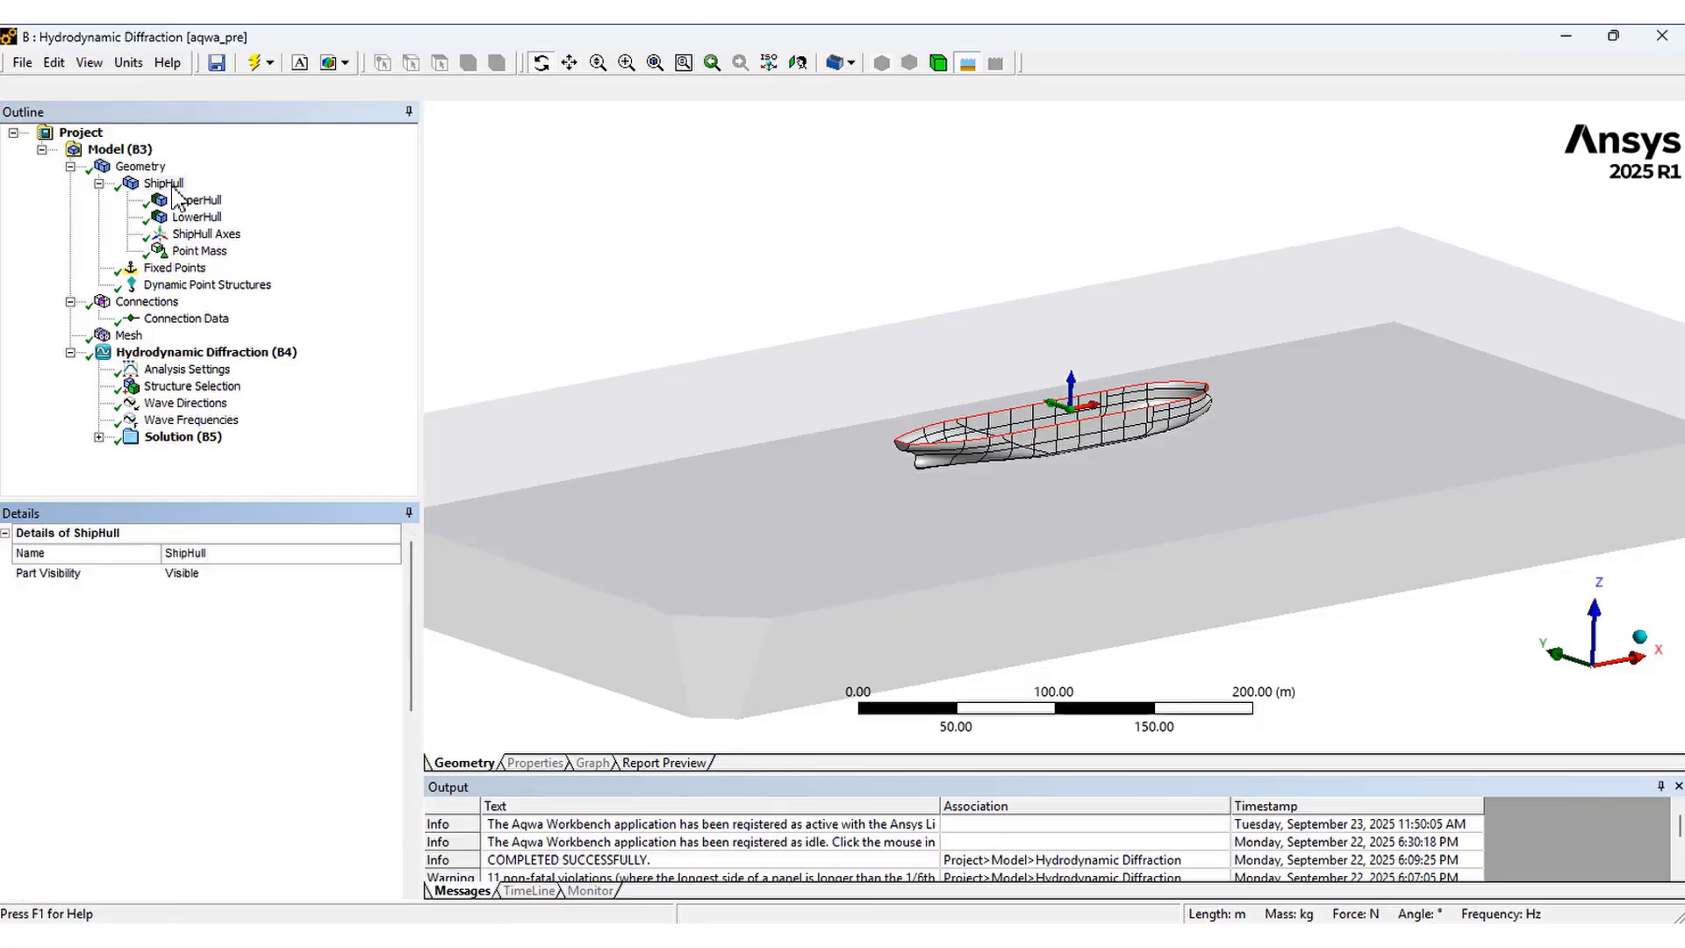
mouse_move(215, 195)
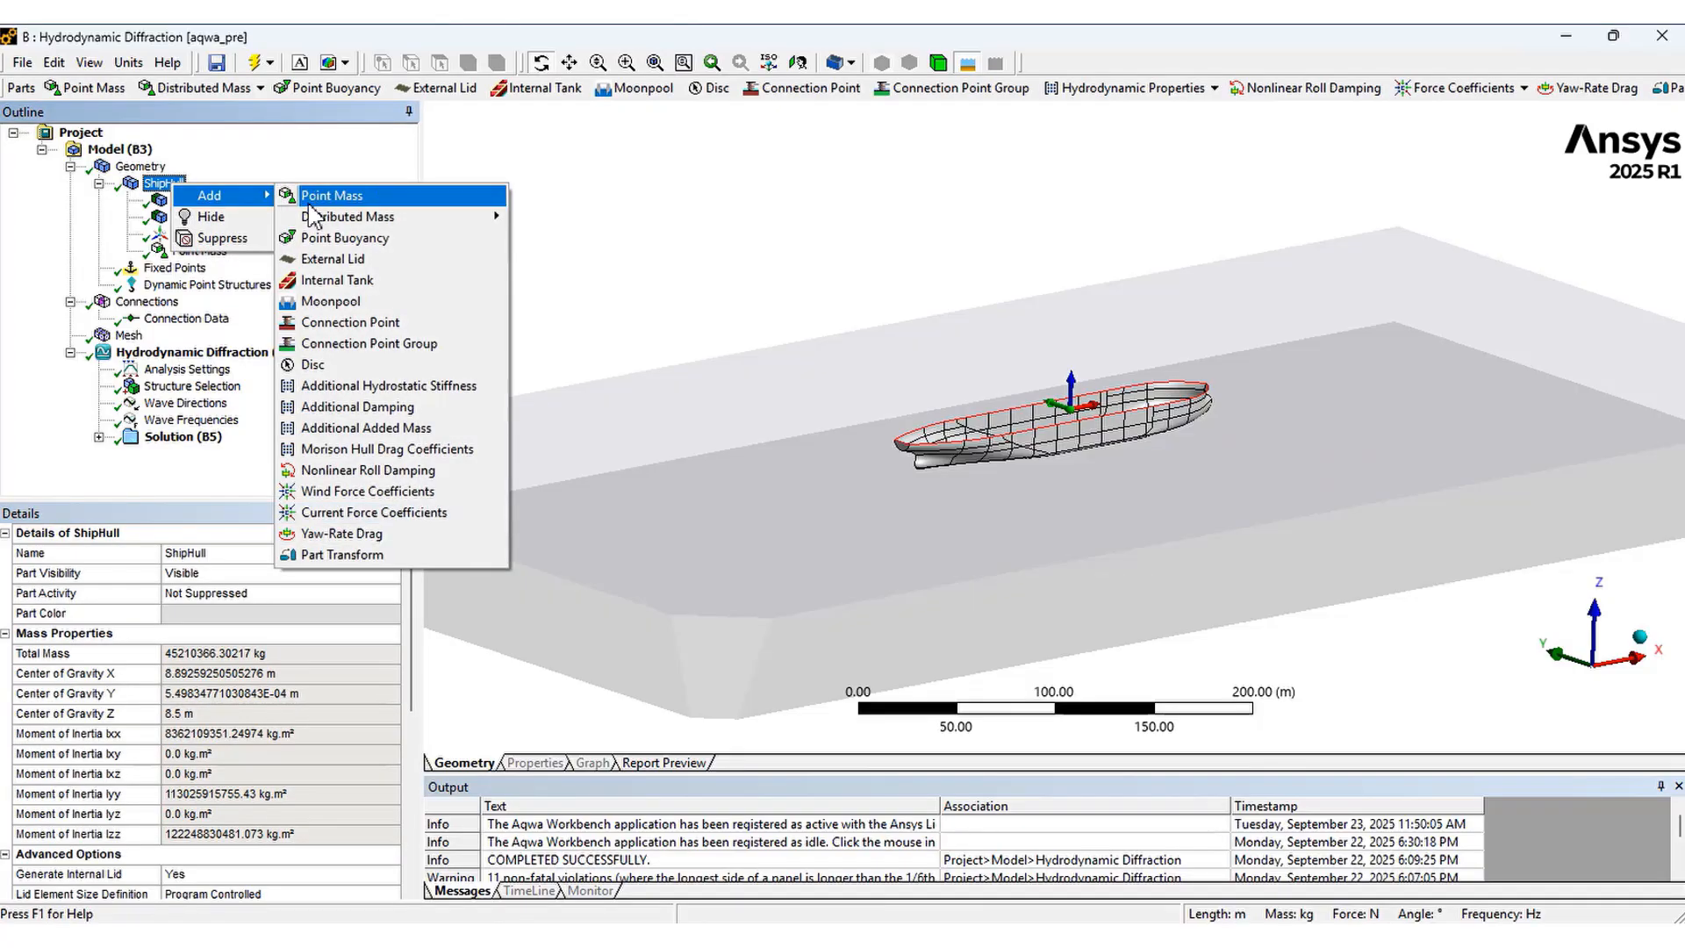
key("Escape")
key("Escape")
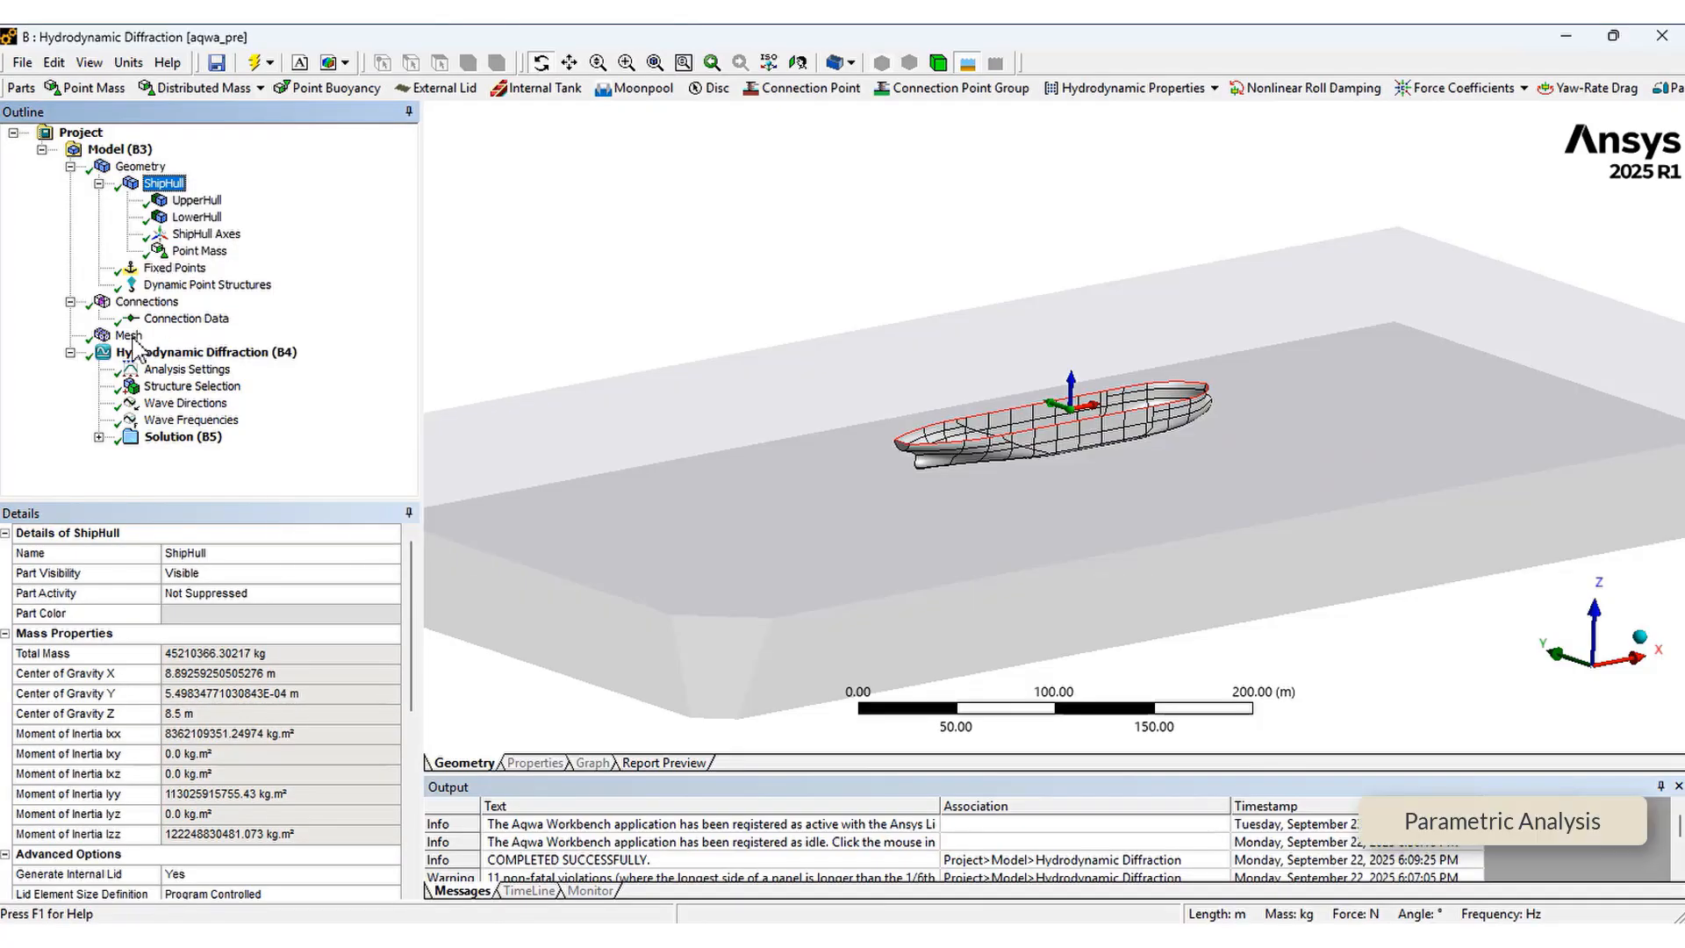
Examine the generated hull mesh and its node and element counts
left_click(129, 336)
right_click_drag(904, 339, 1194, 498)
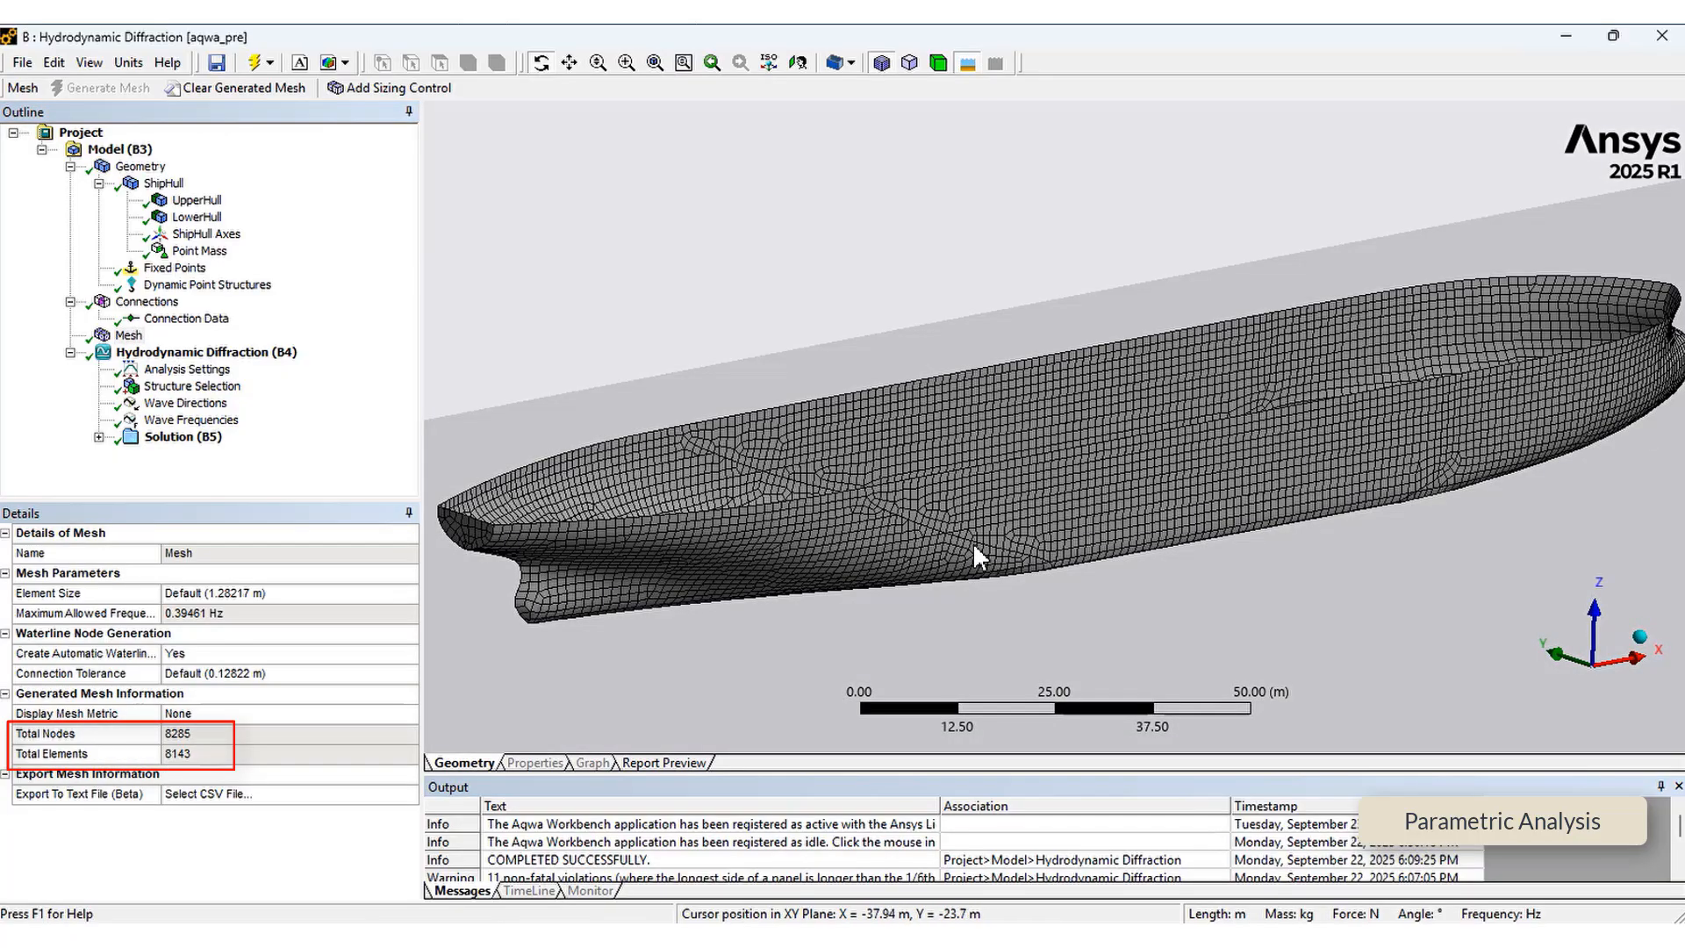
mouse_move(973, 541)
middle_mouse_down()
mouse_move(1002, 555)
mouse_move(982, 546)
middle_mouse_up()
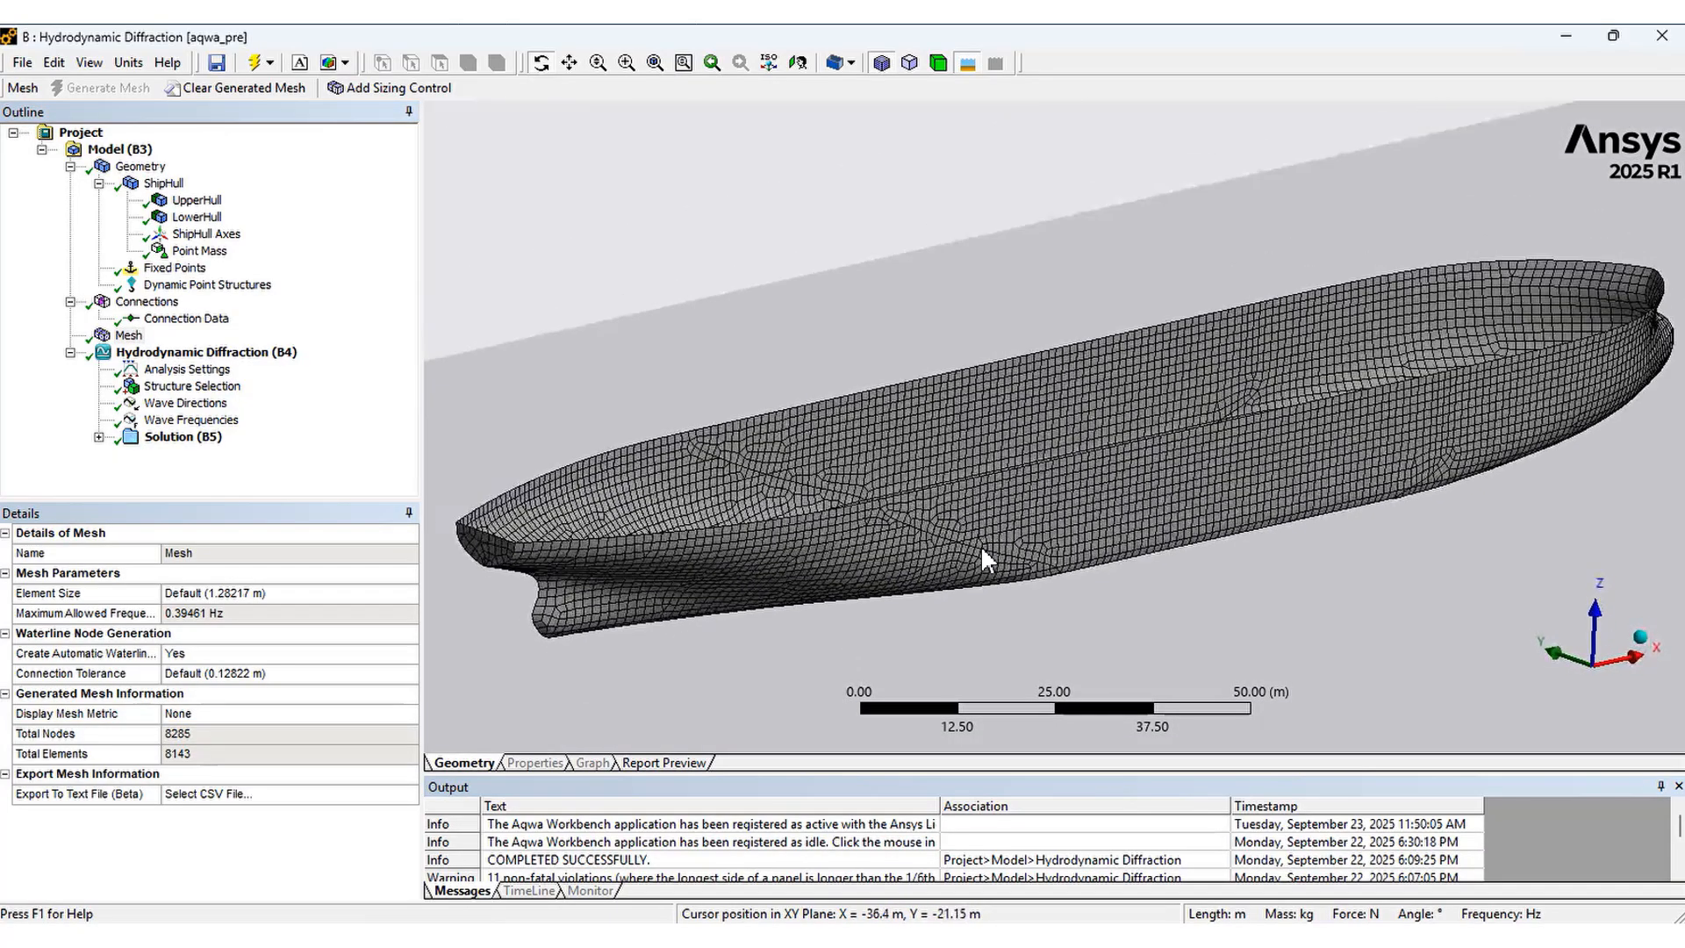
Review the analysis settings, including wave grid resolution, common analysis options and QTF options
left_click(195, 372)
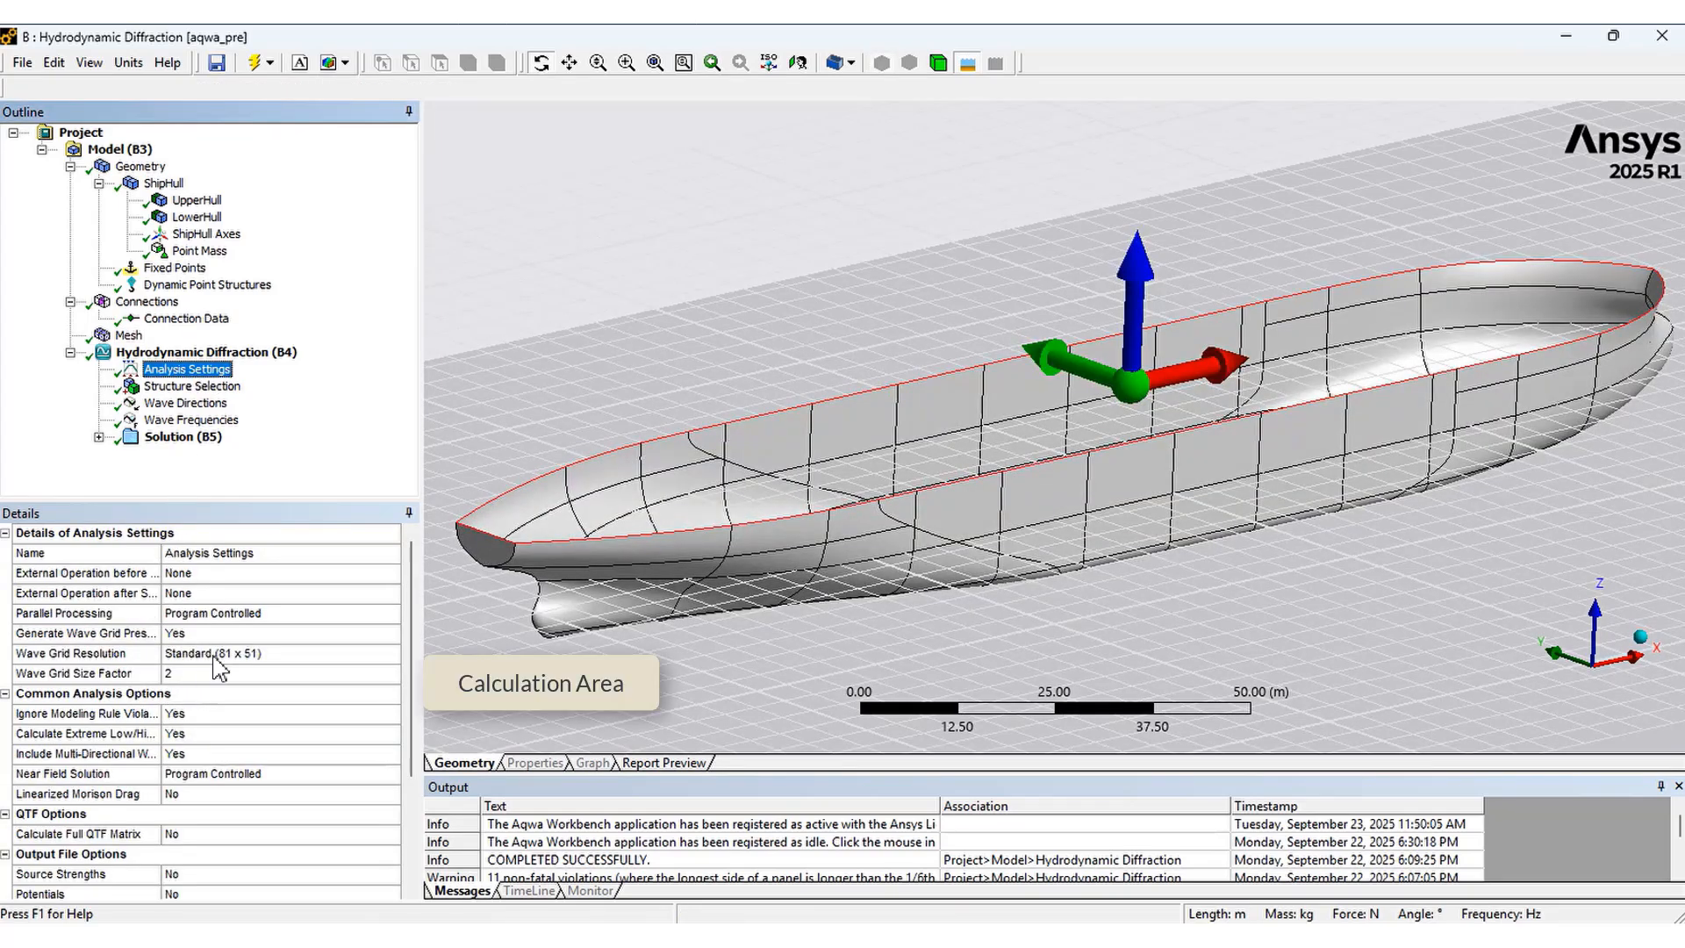
left_click(132, 658)
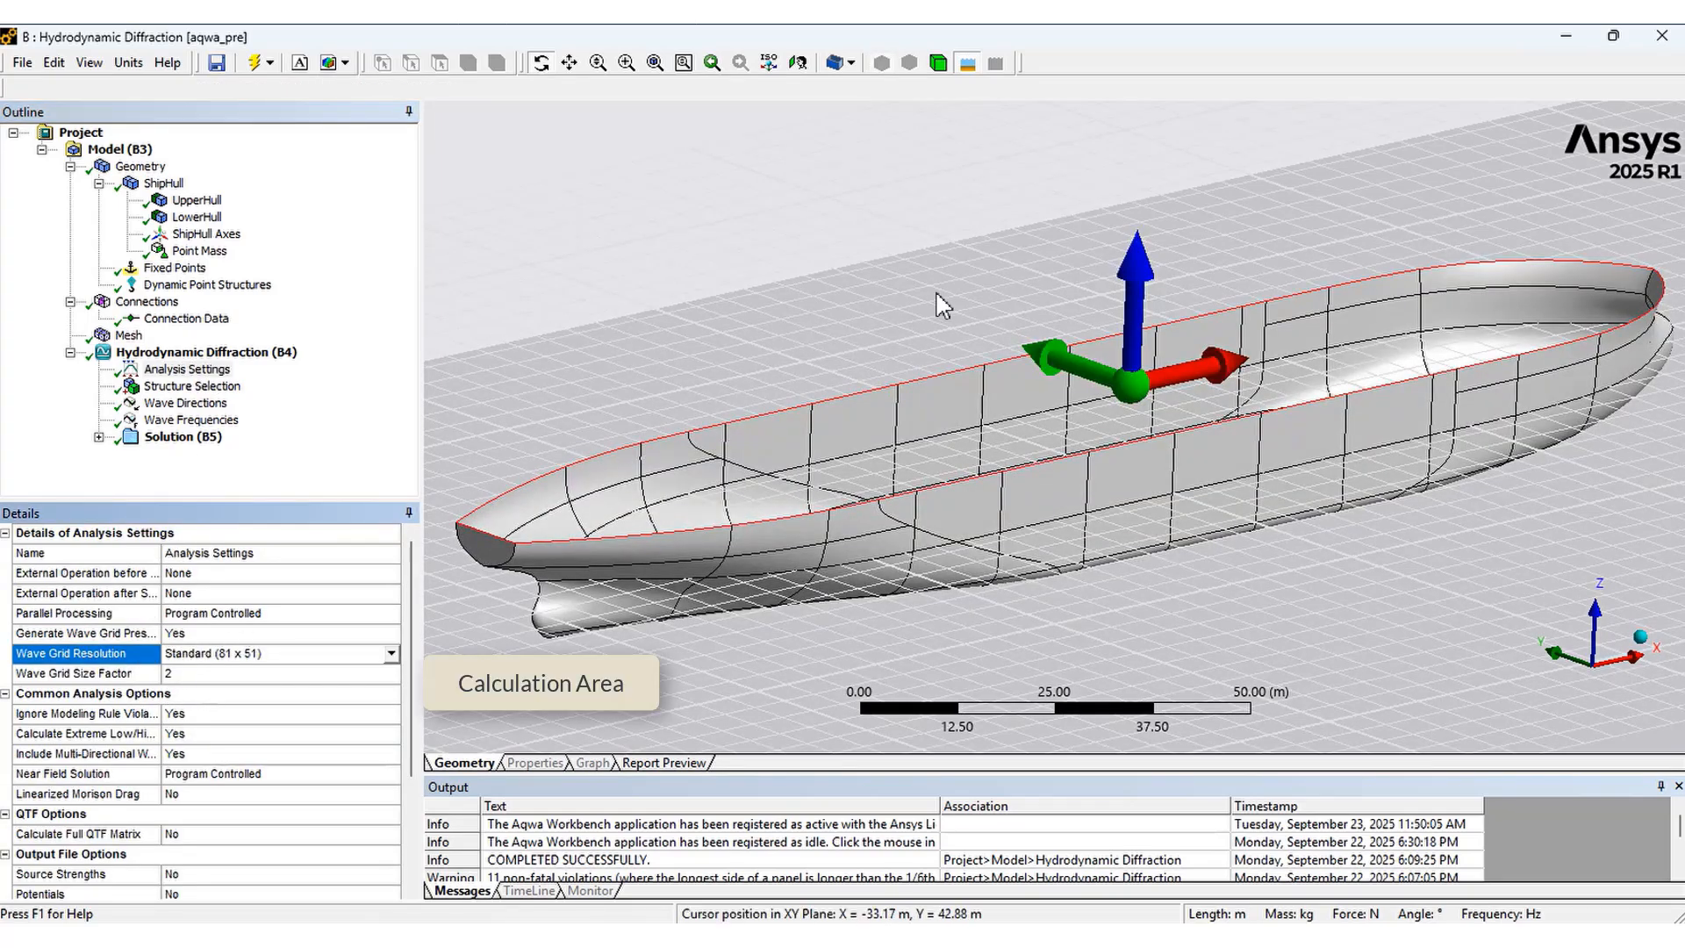
scroll(1148, 533, "down", 1)
scroll(1079, 532, "down", 1)
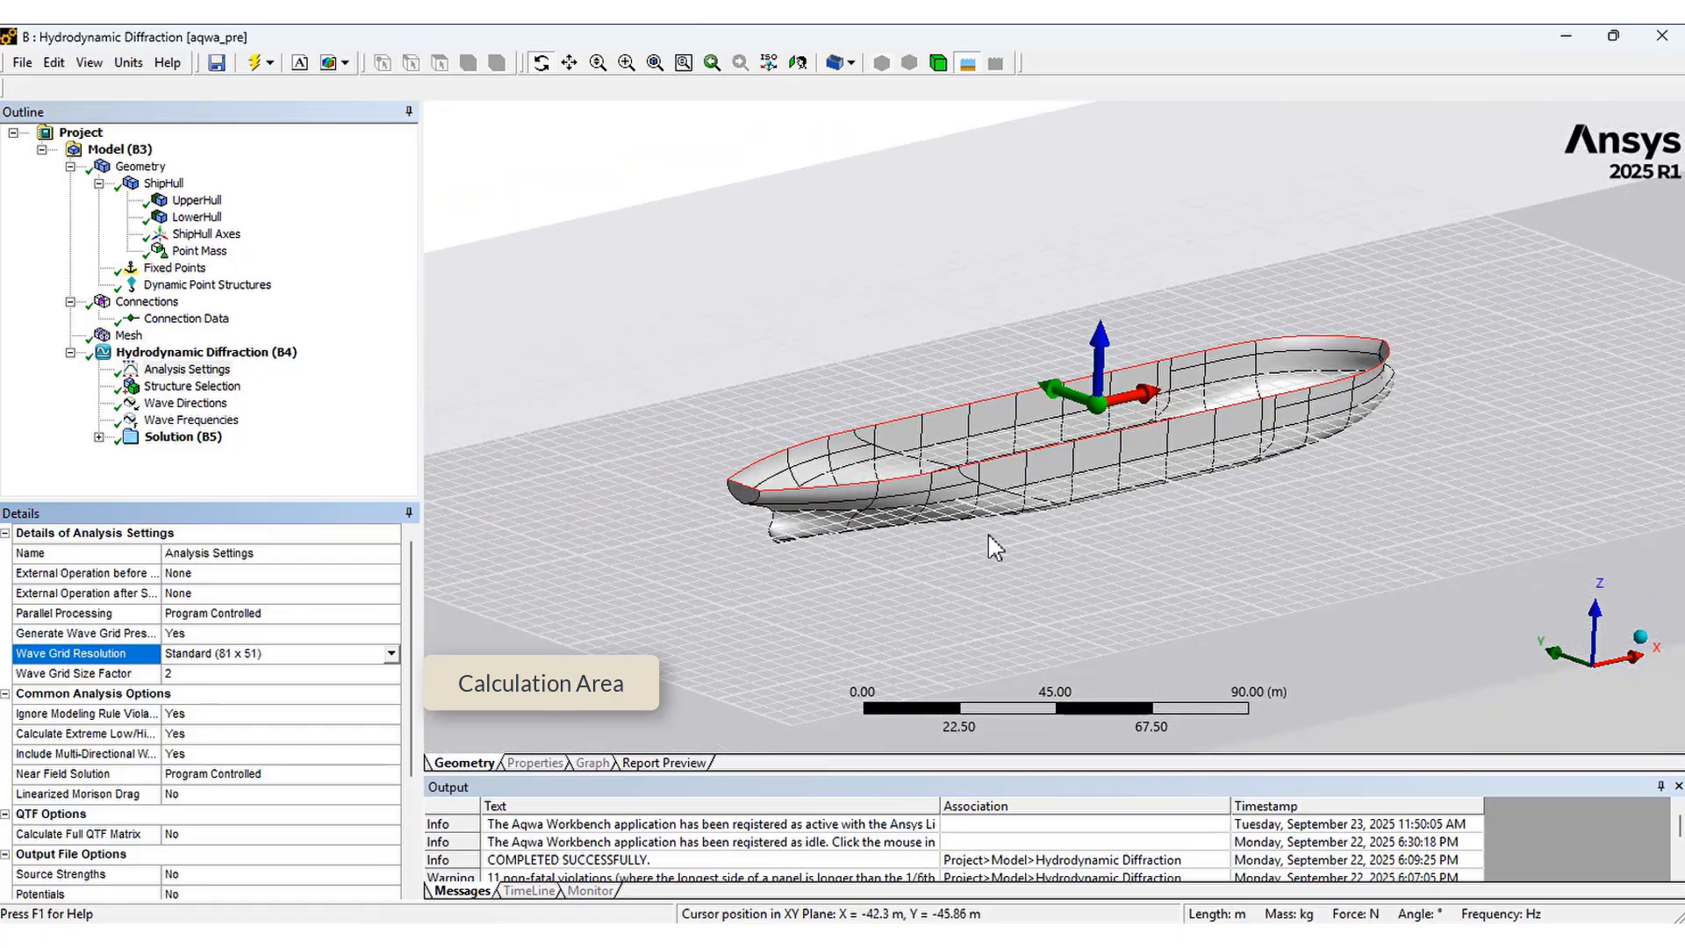
left_click(112, 718)
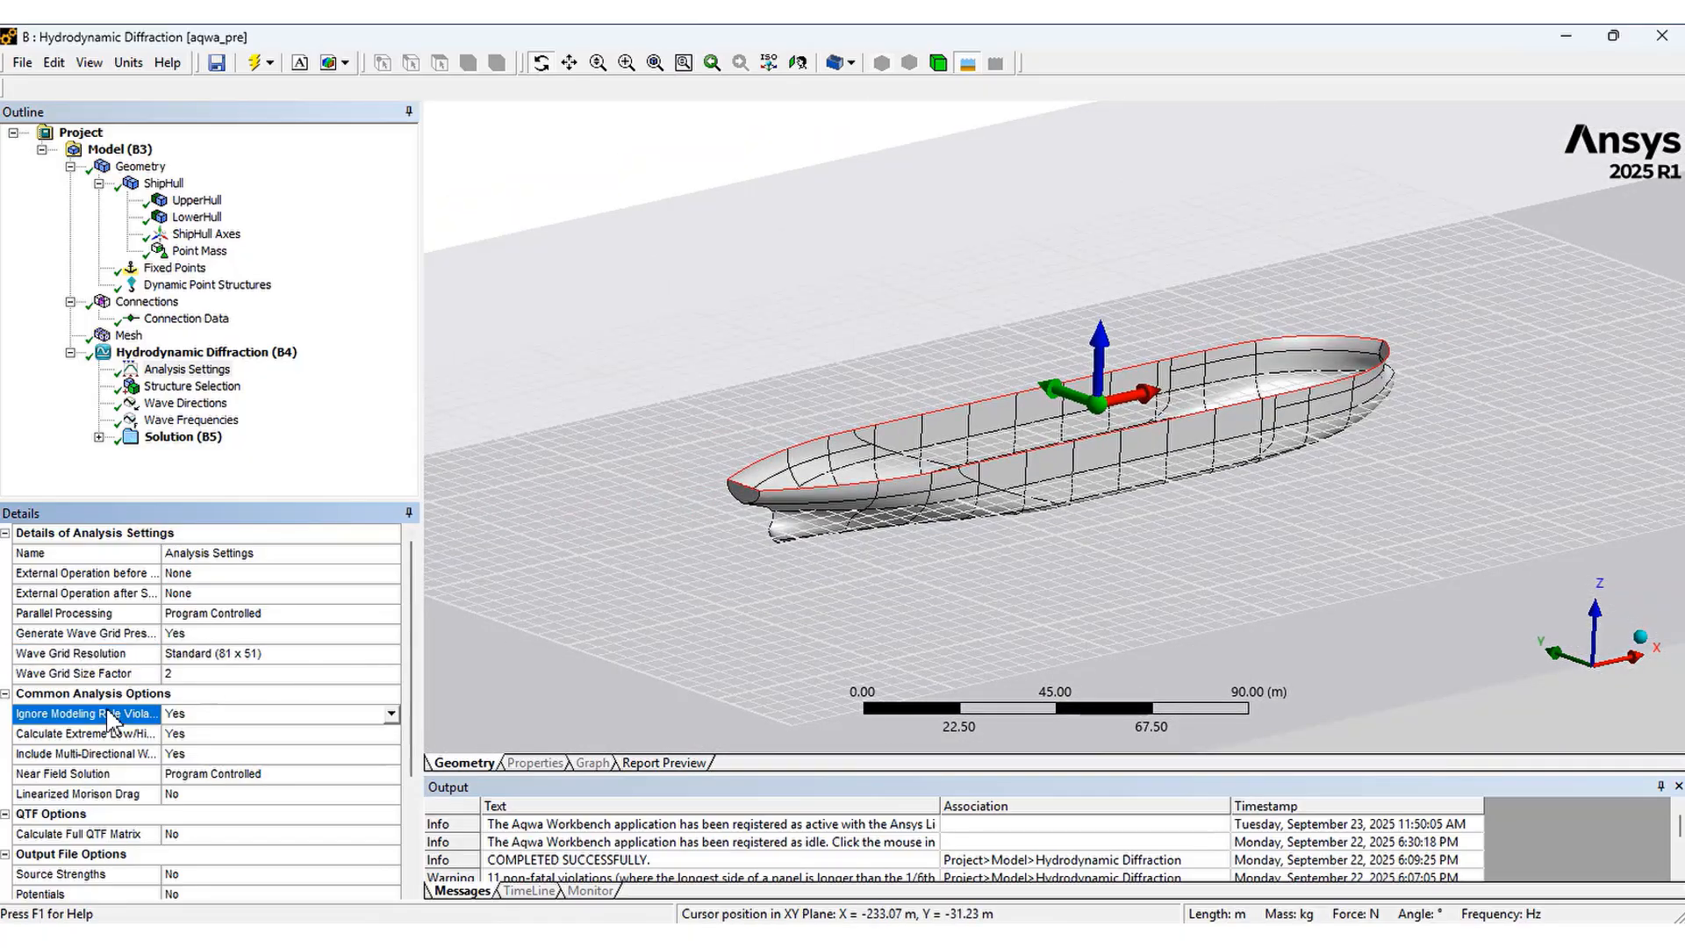
left_click(93, 837)
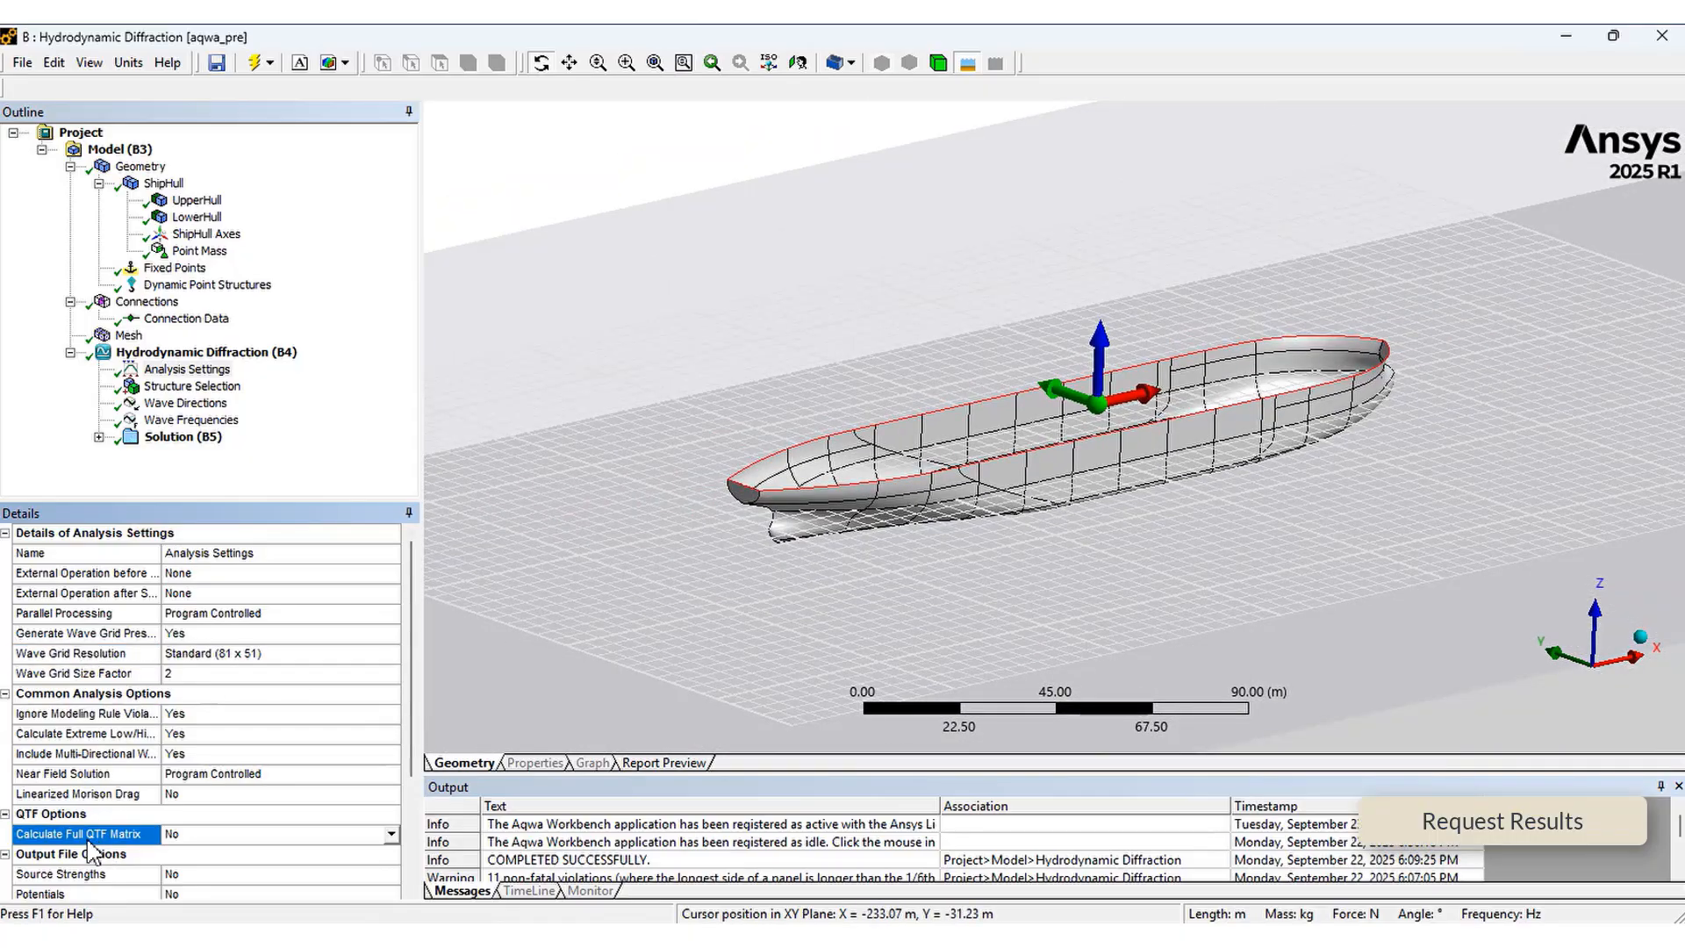
Review the structure selection, the wave directions table and the wave frequencies table
left_click(178, 388)
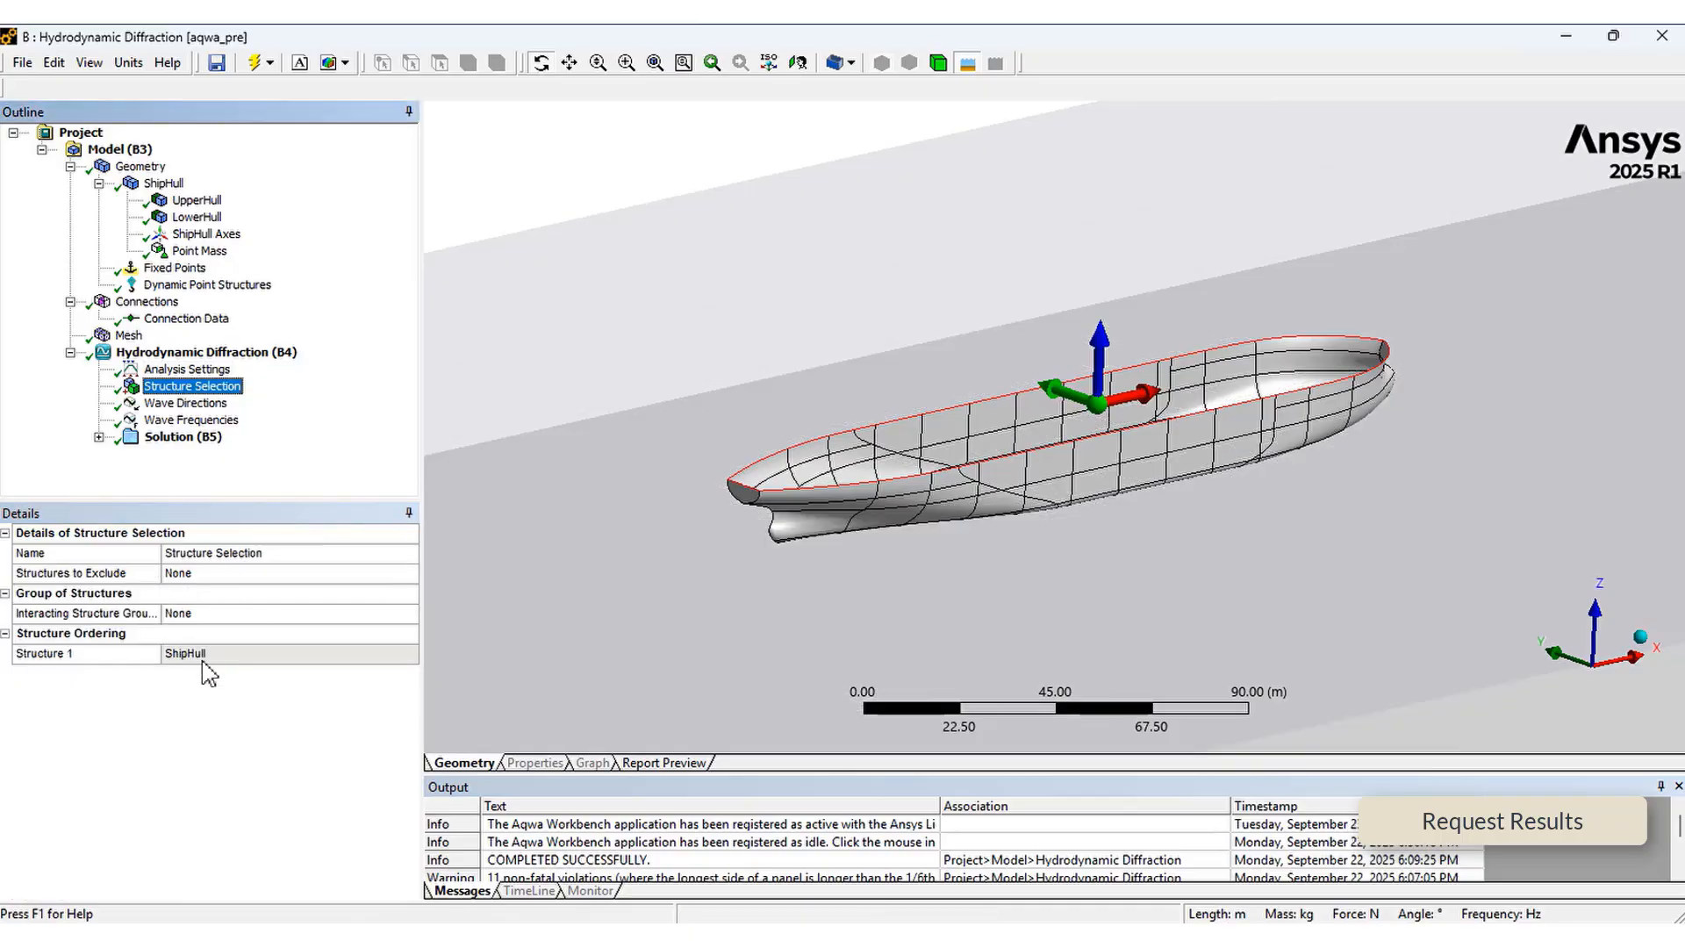
left_click(163, 406)
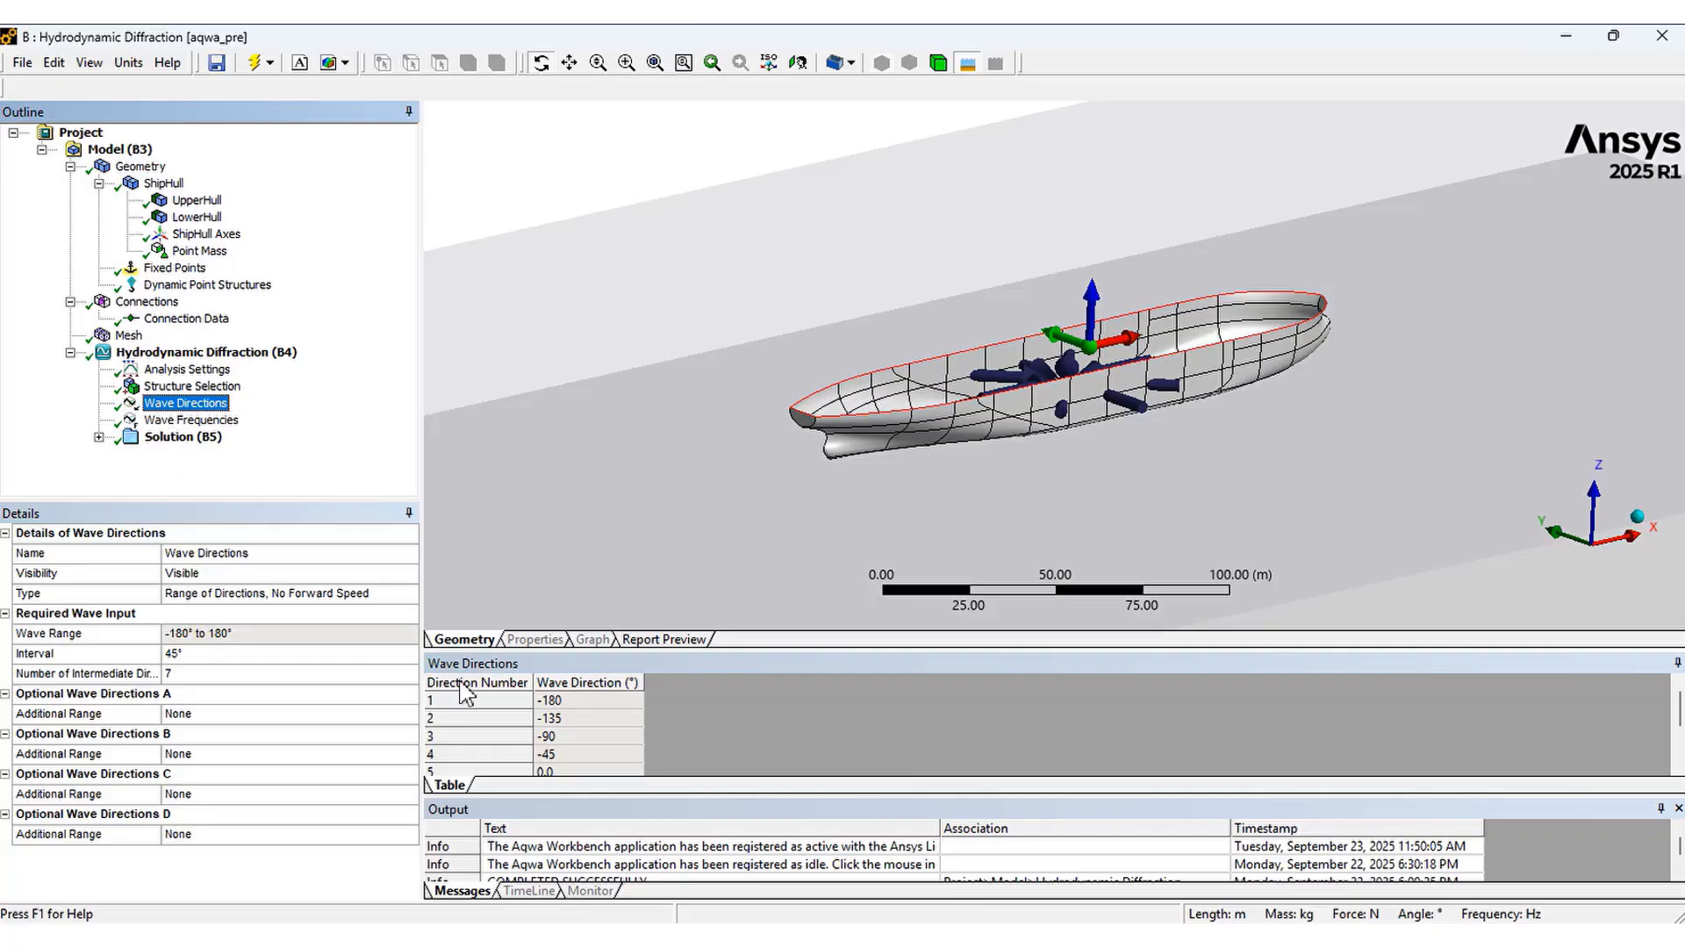
left_click_drag(767, 651, 767, 593)
left_click(597, 677)
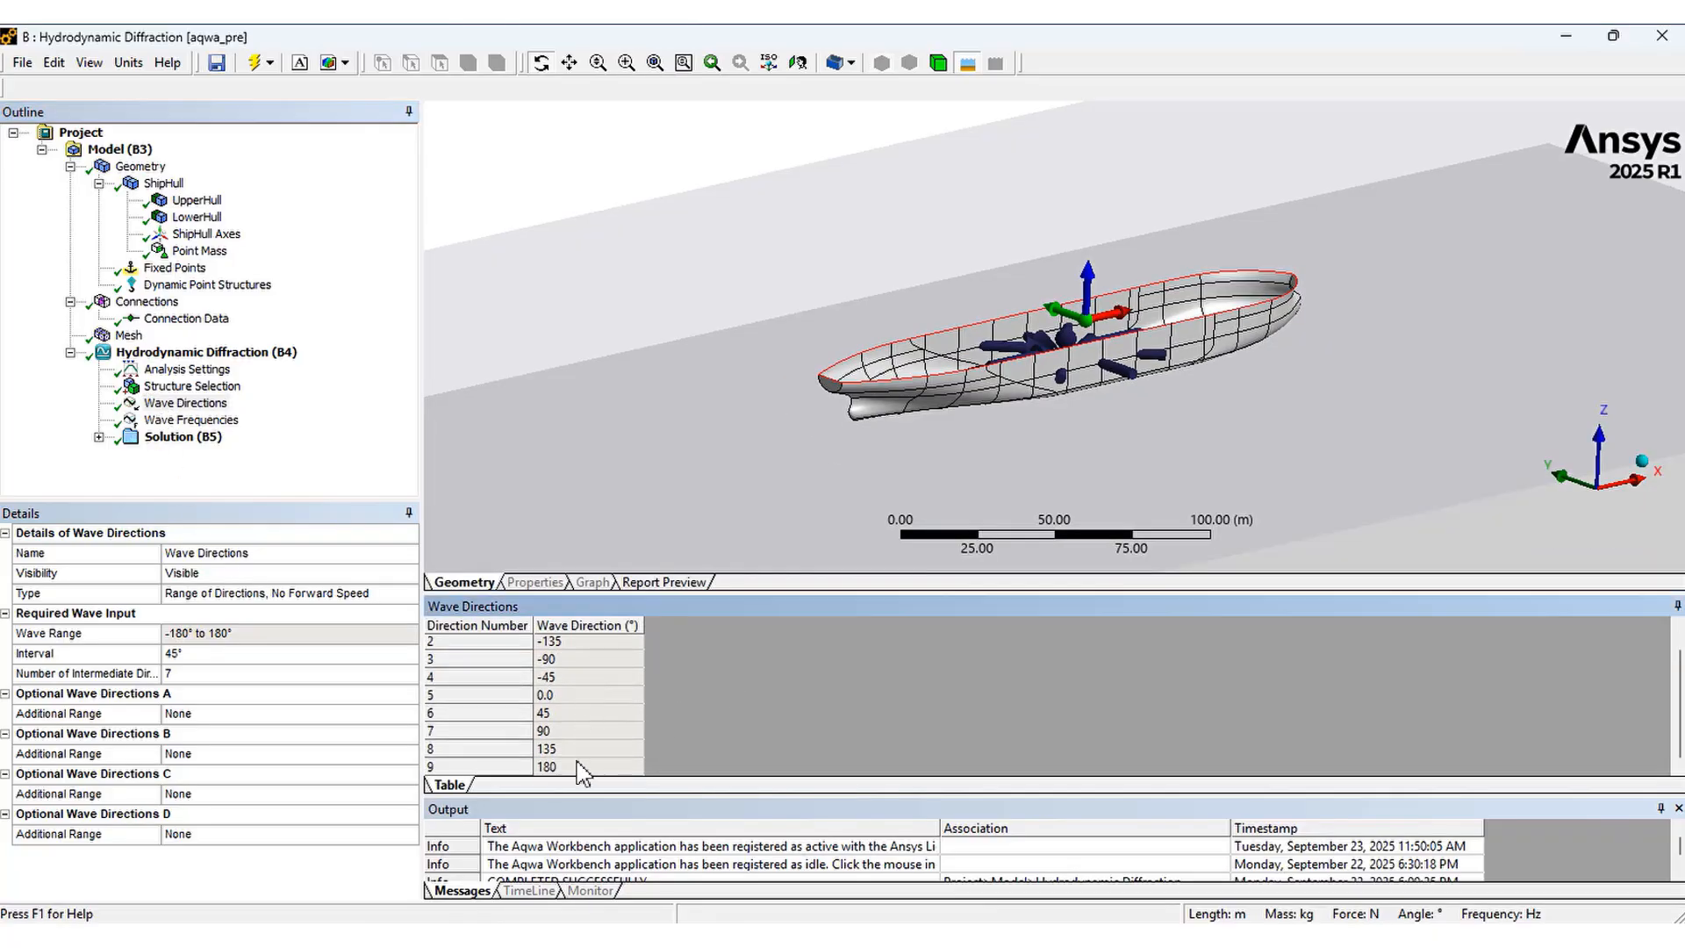
scroll(575, 693, "up", 1)
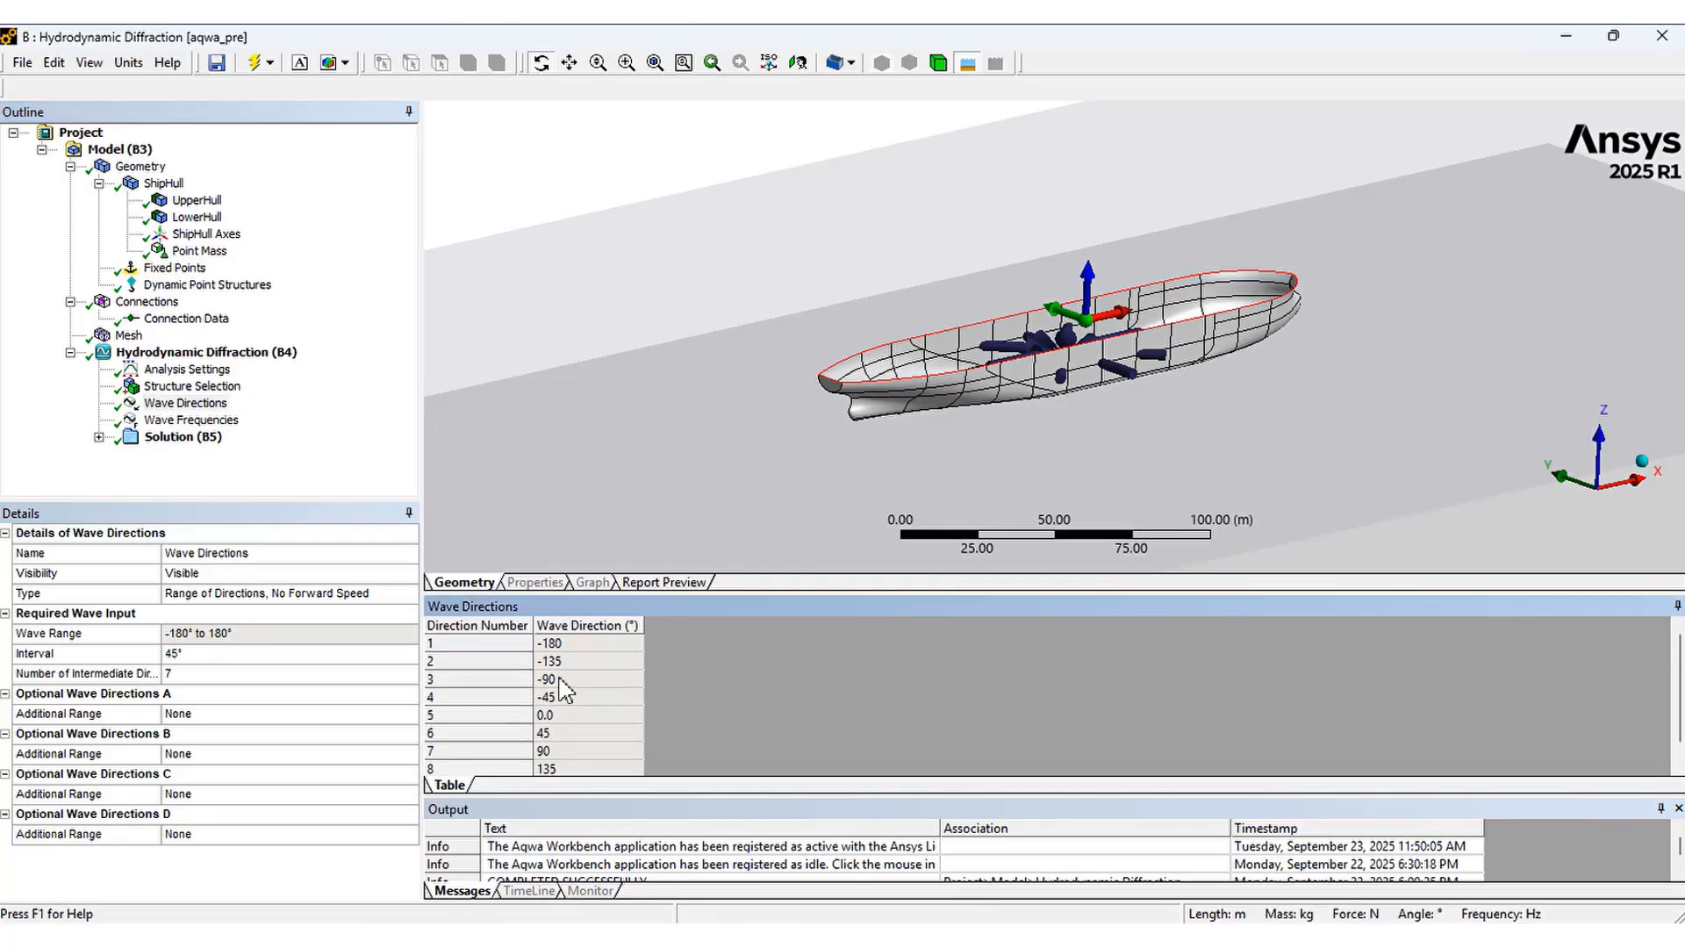
left_click(198, 421)
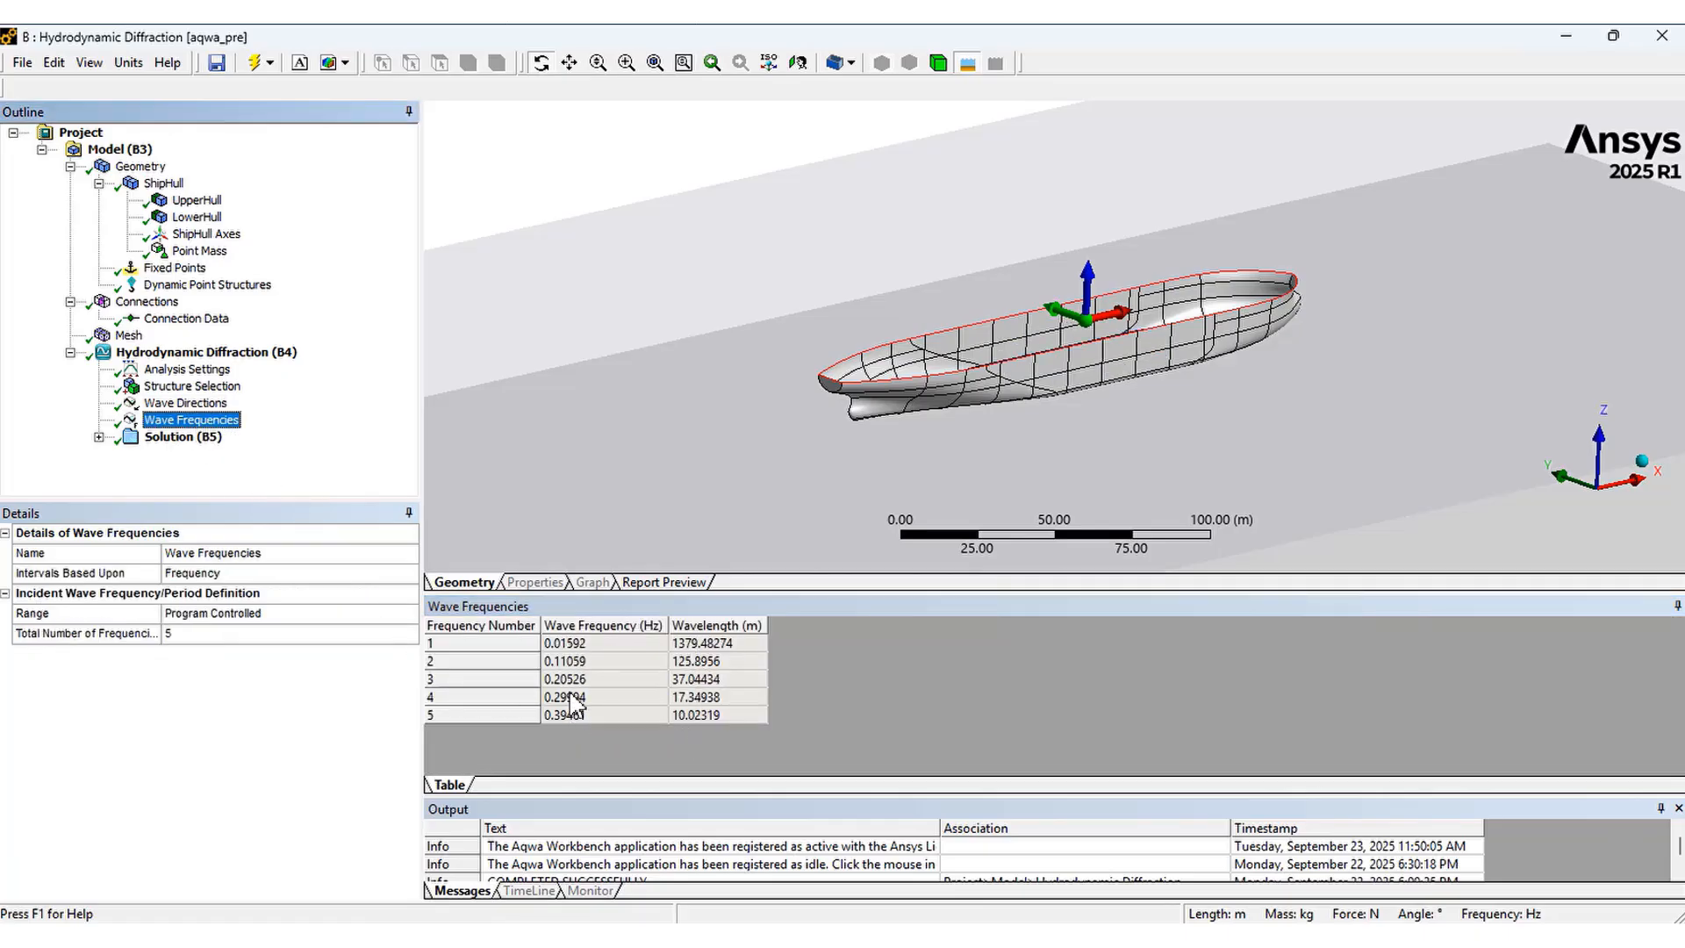
left_click(530, 716)
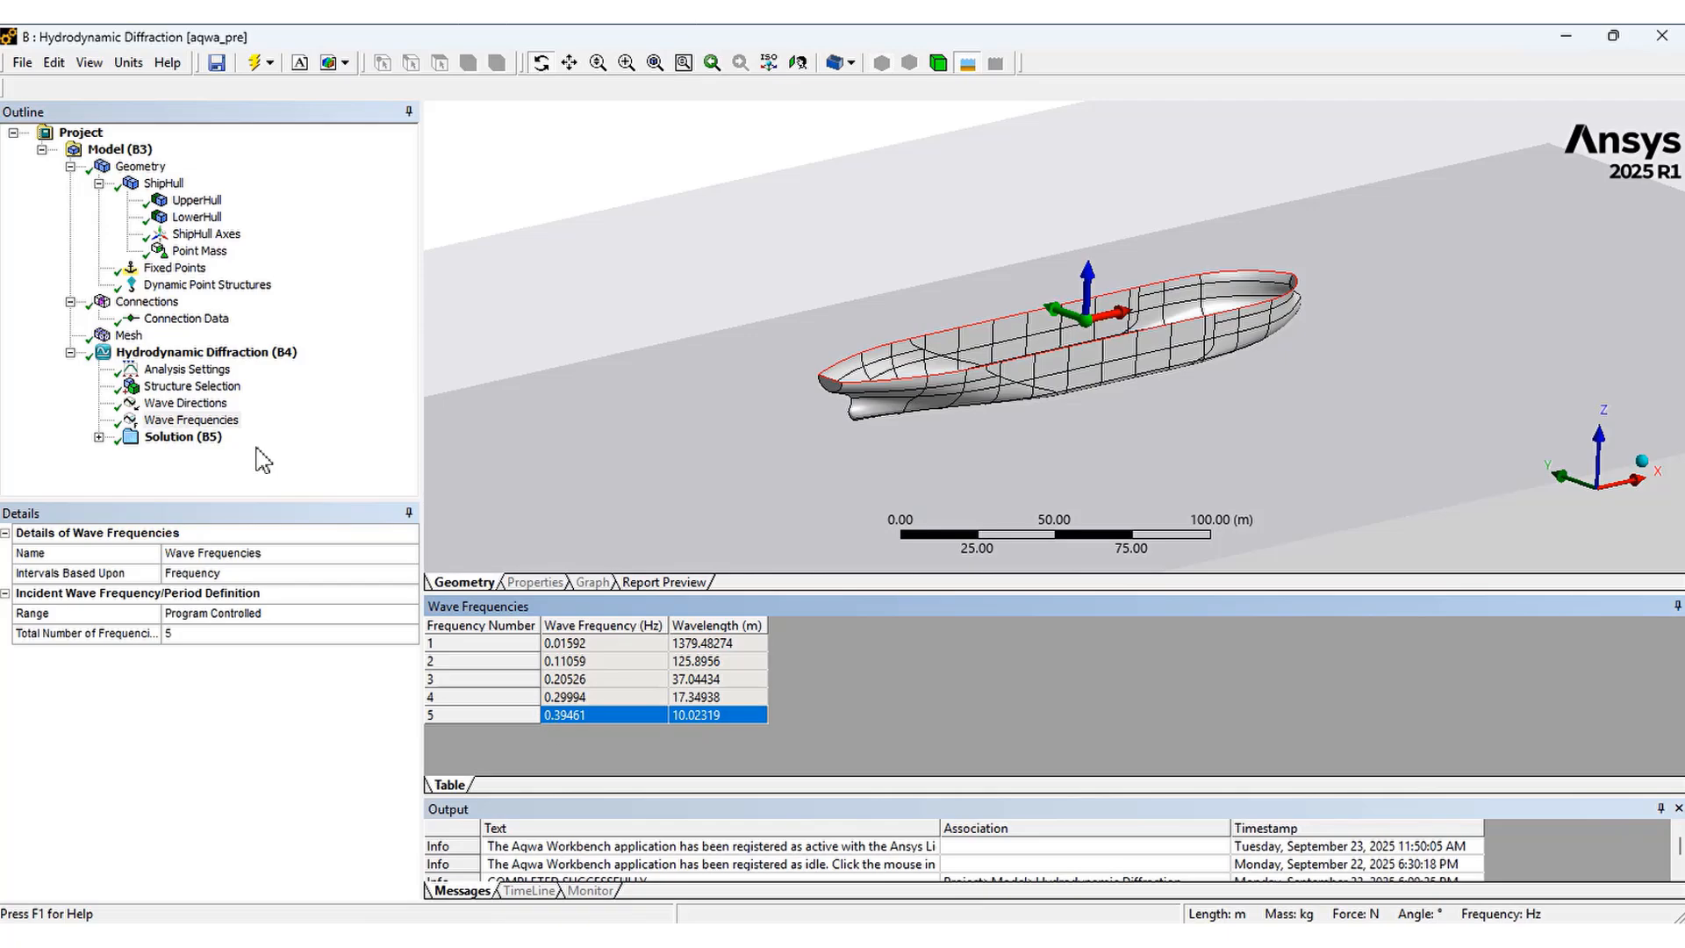
Compare the mesh's maximum allowed frequency with the listed wave frequencies
left_click(129, 337)
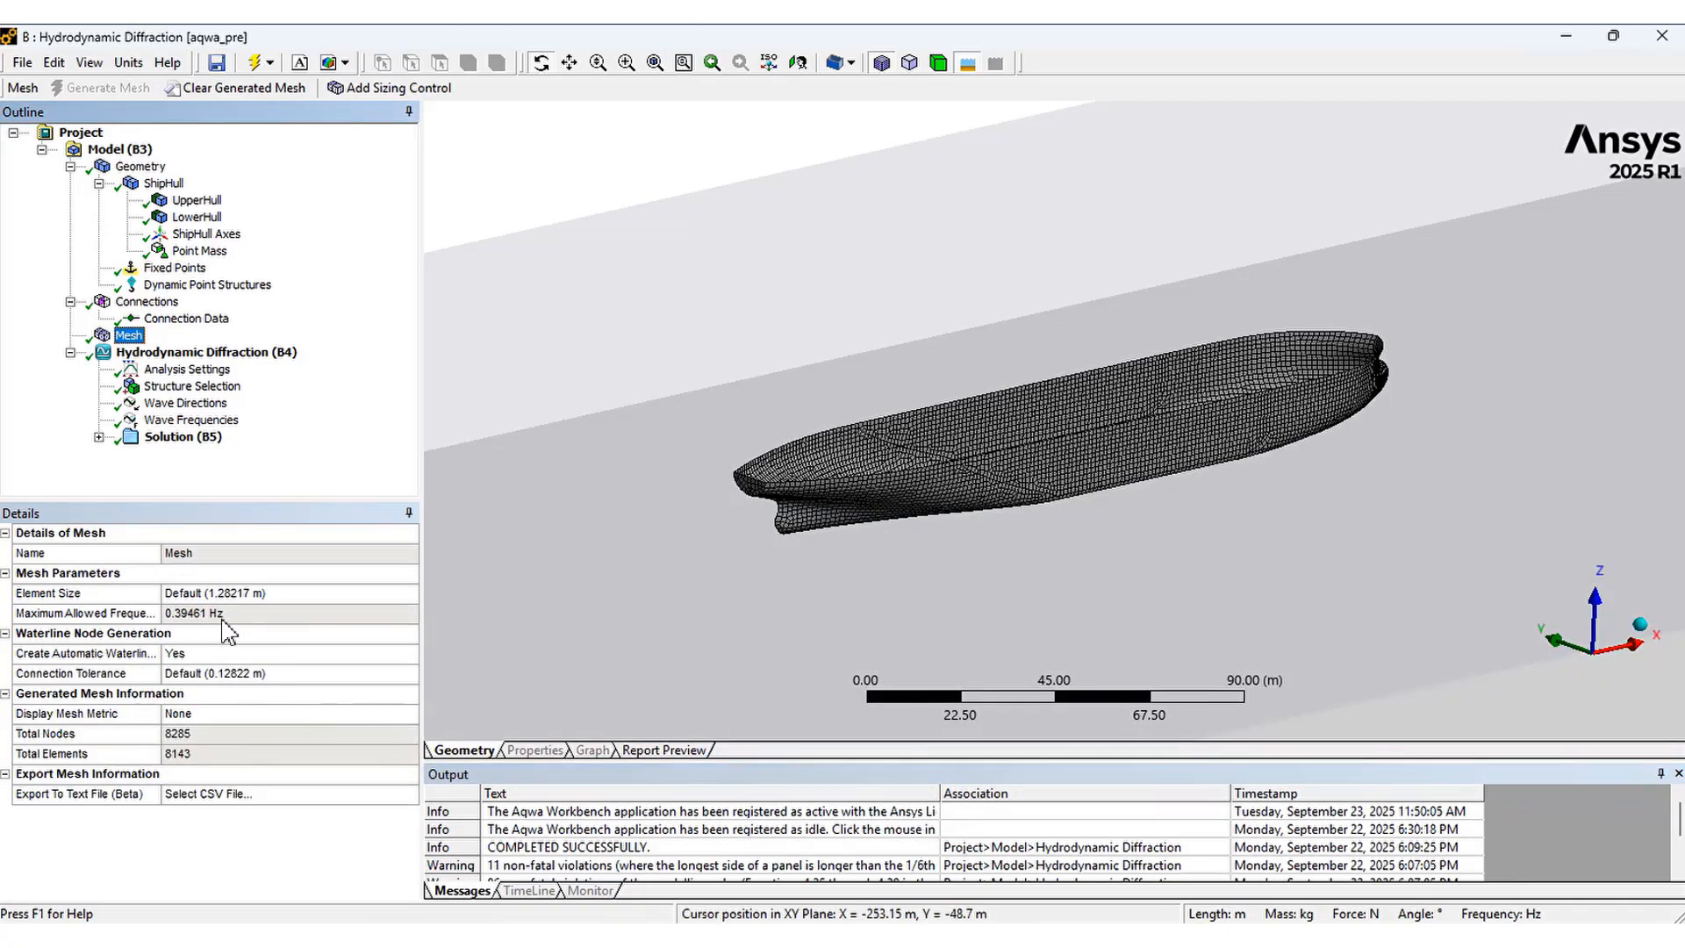
left_click(176, 422)
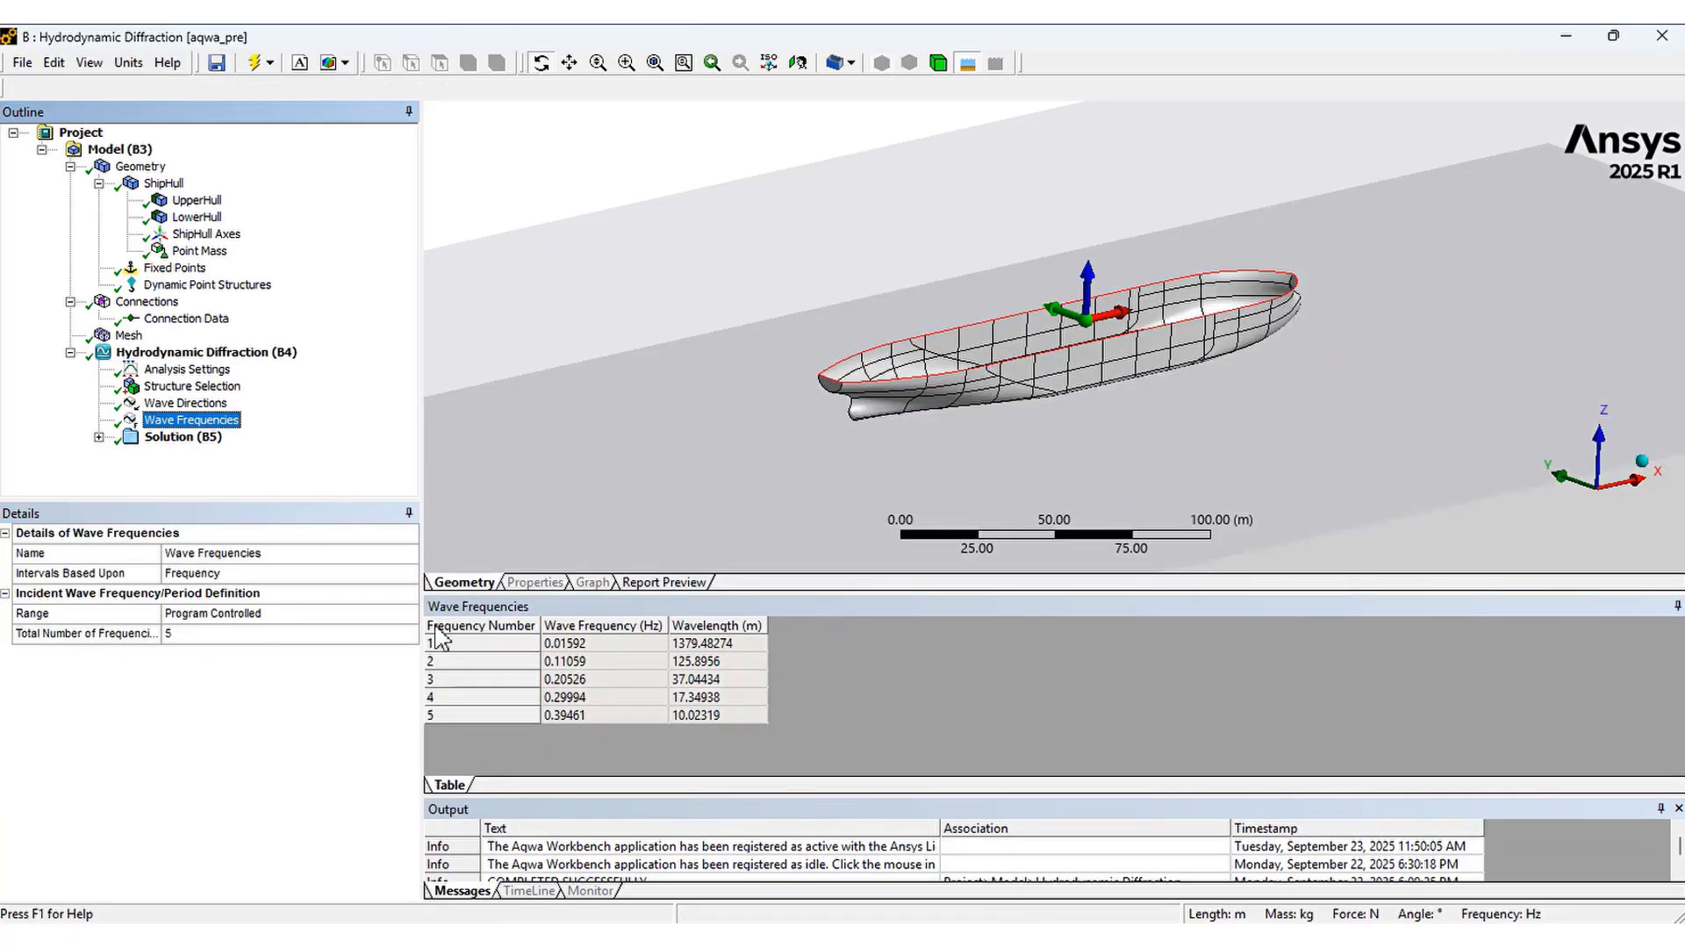
left_click(165, 354)
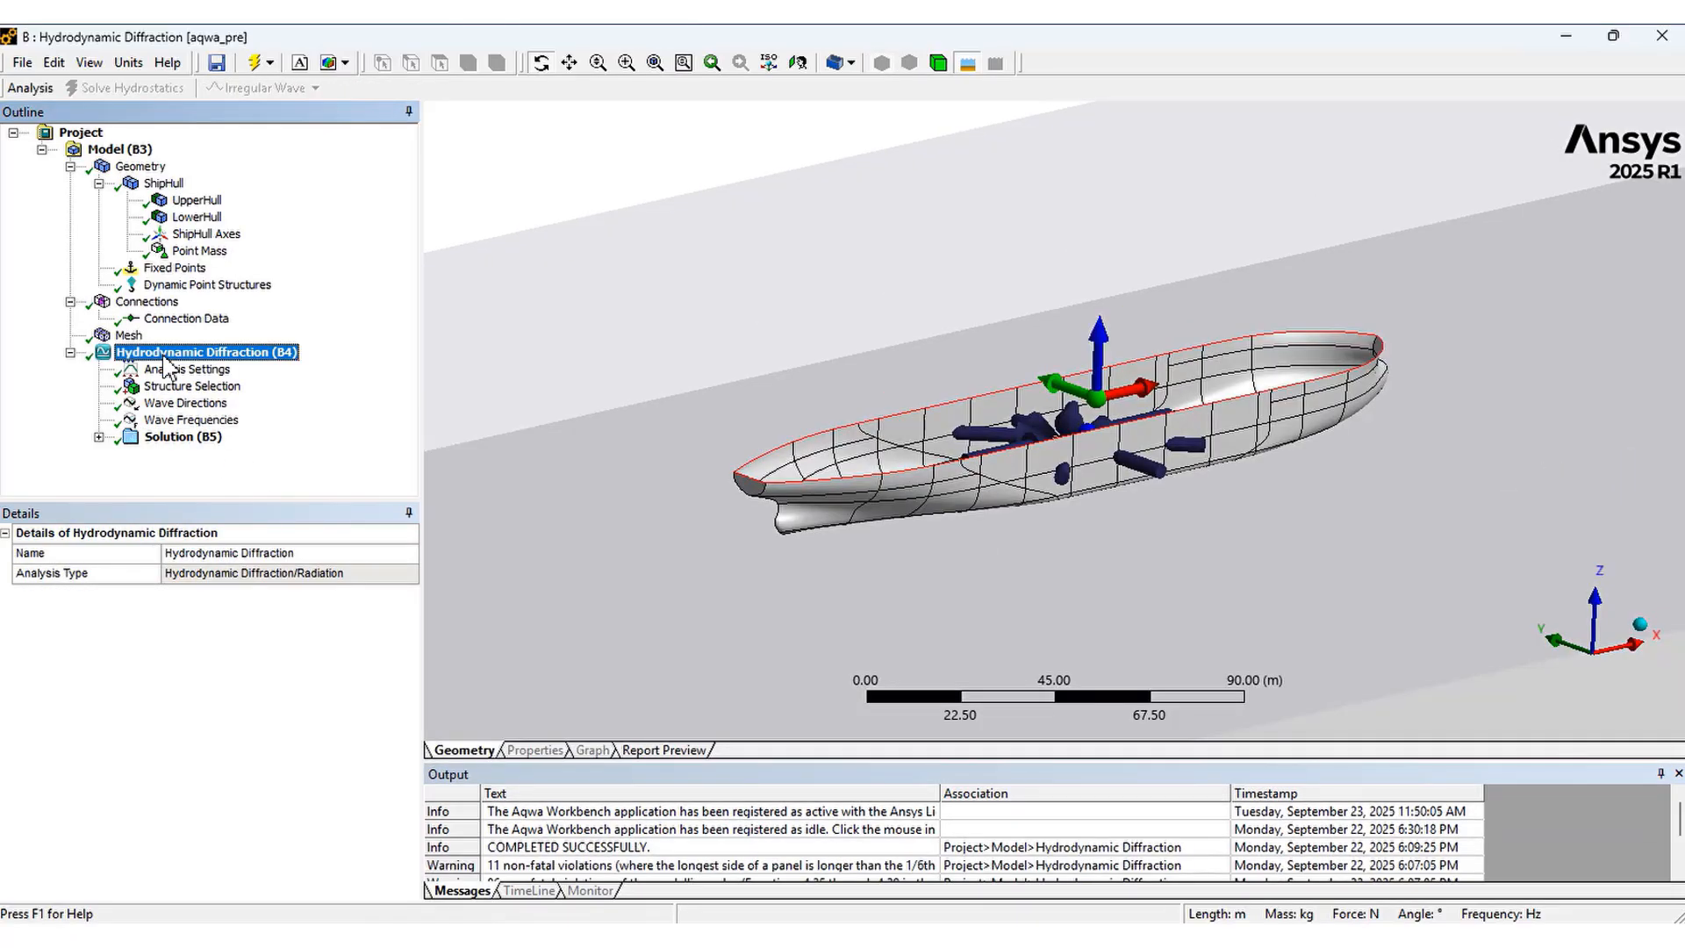
Expand the solution branch and open the hydrostatic results
left_click(268, 62)
left_click(401, 484)
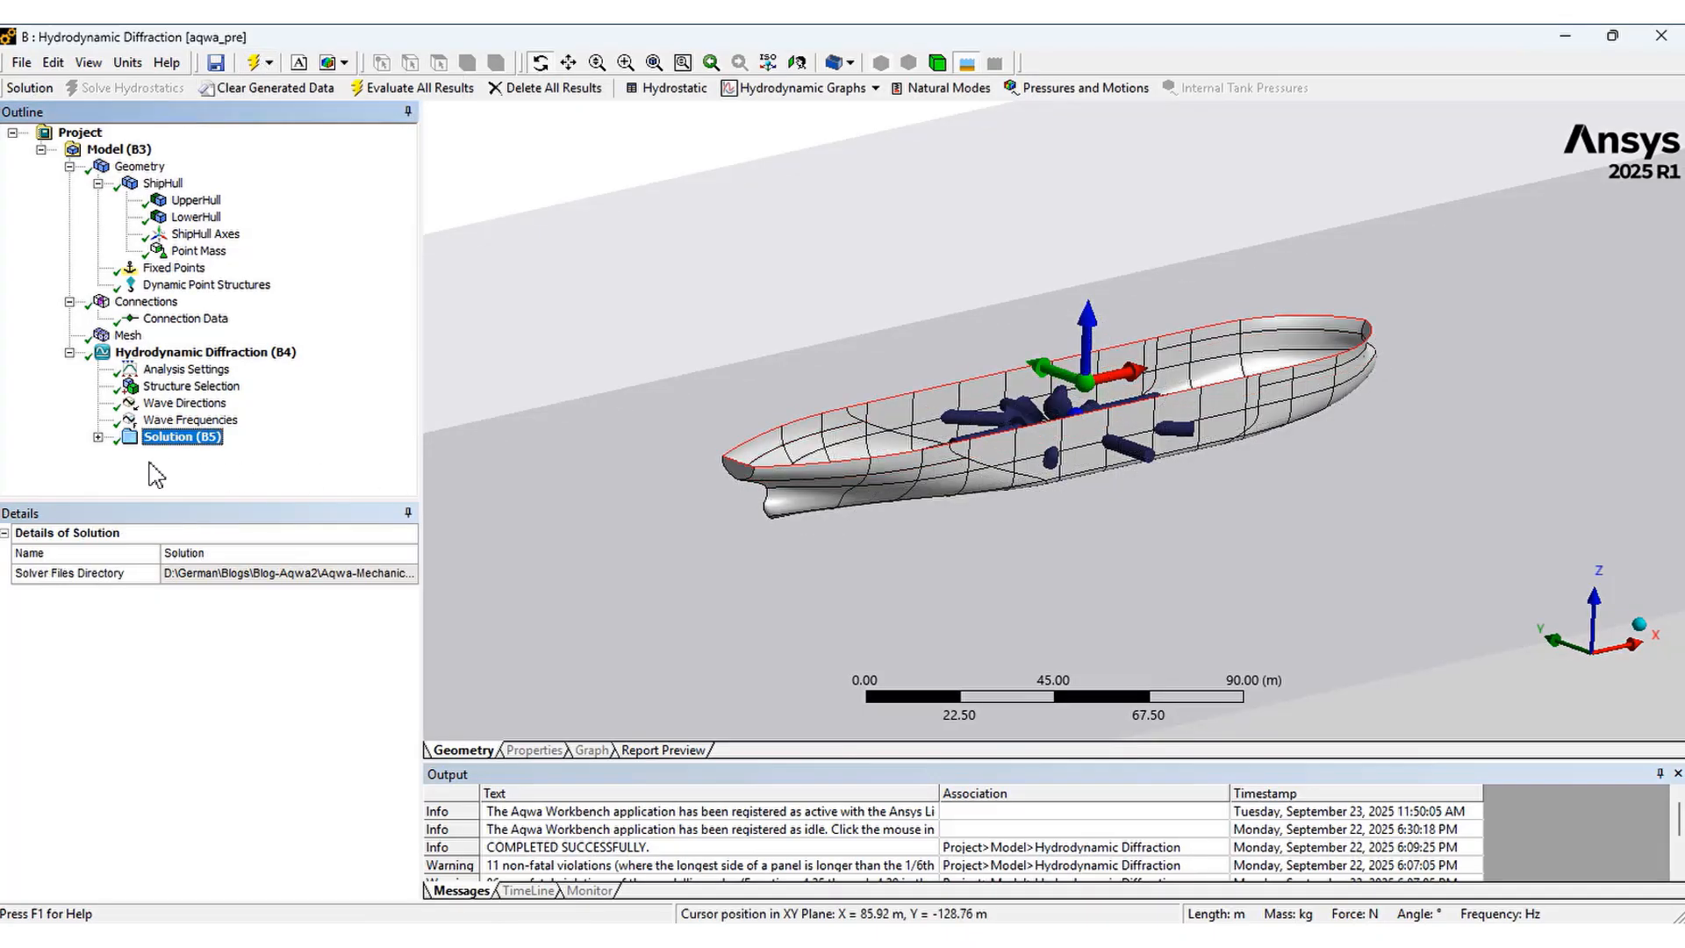
left_click(98, 438)
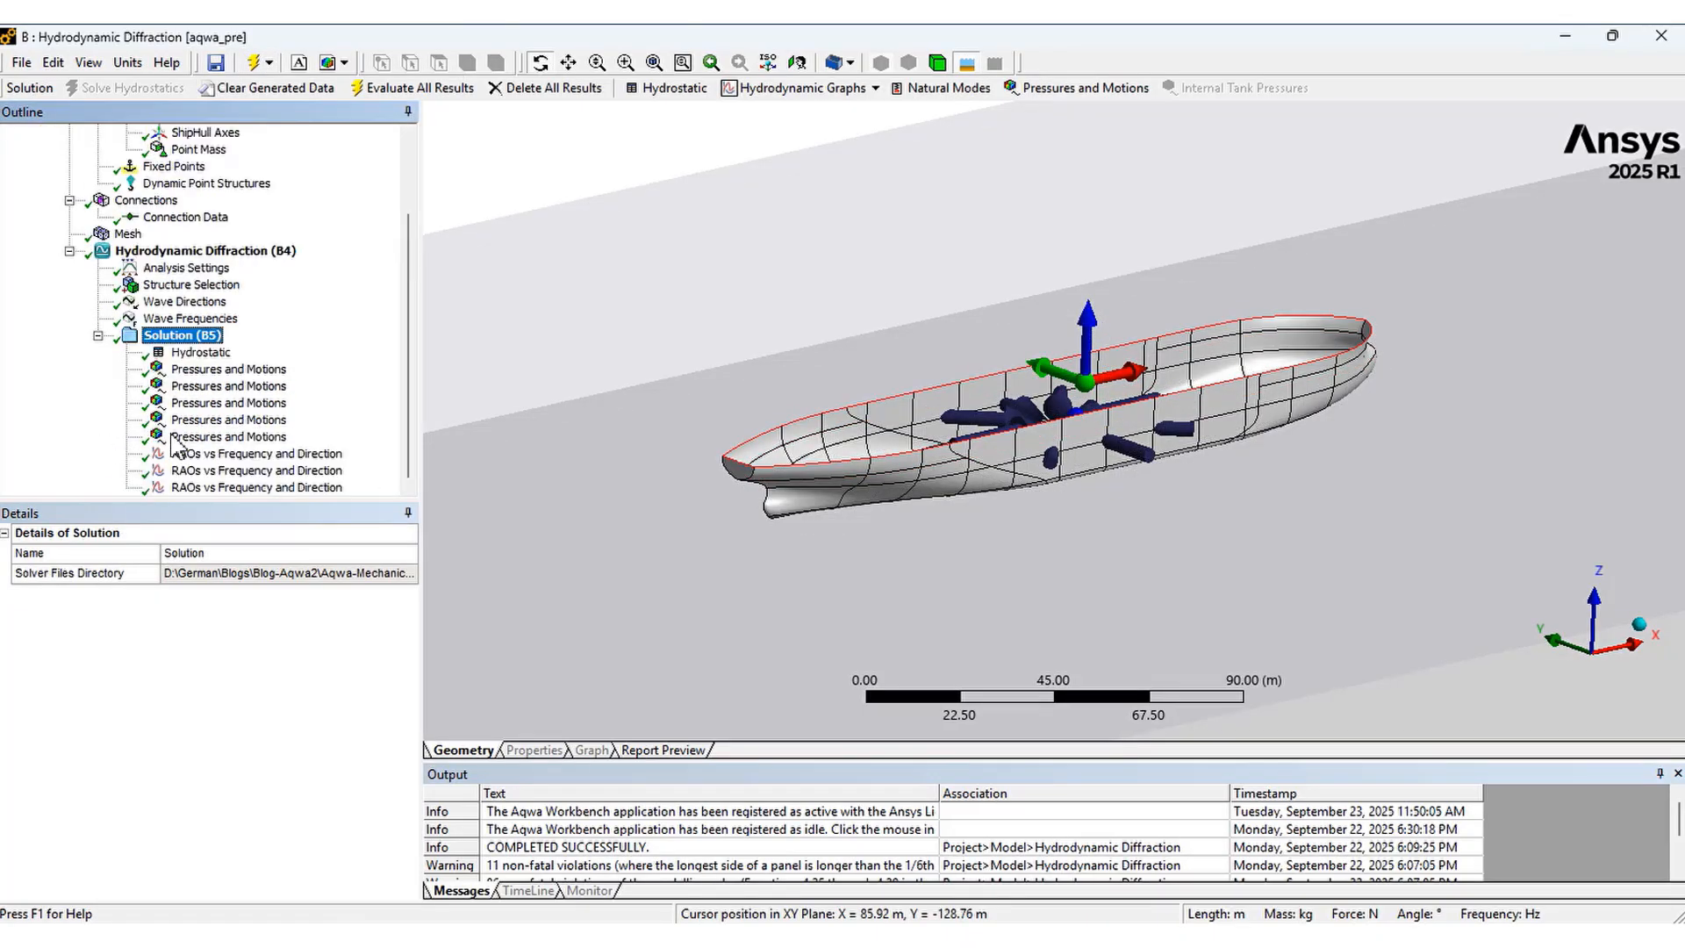
left_click(201, 353)
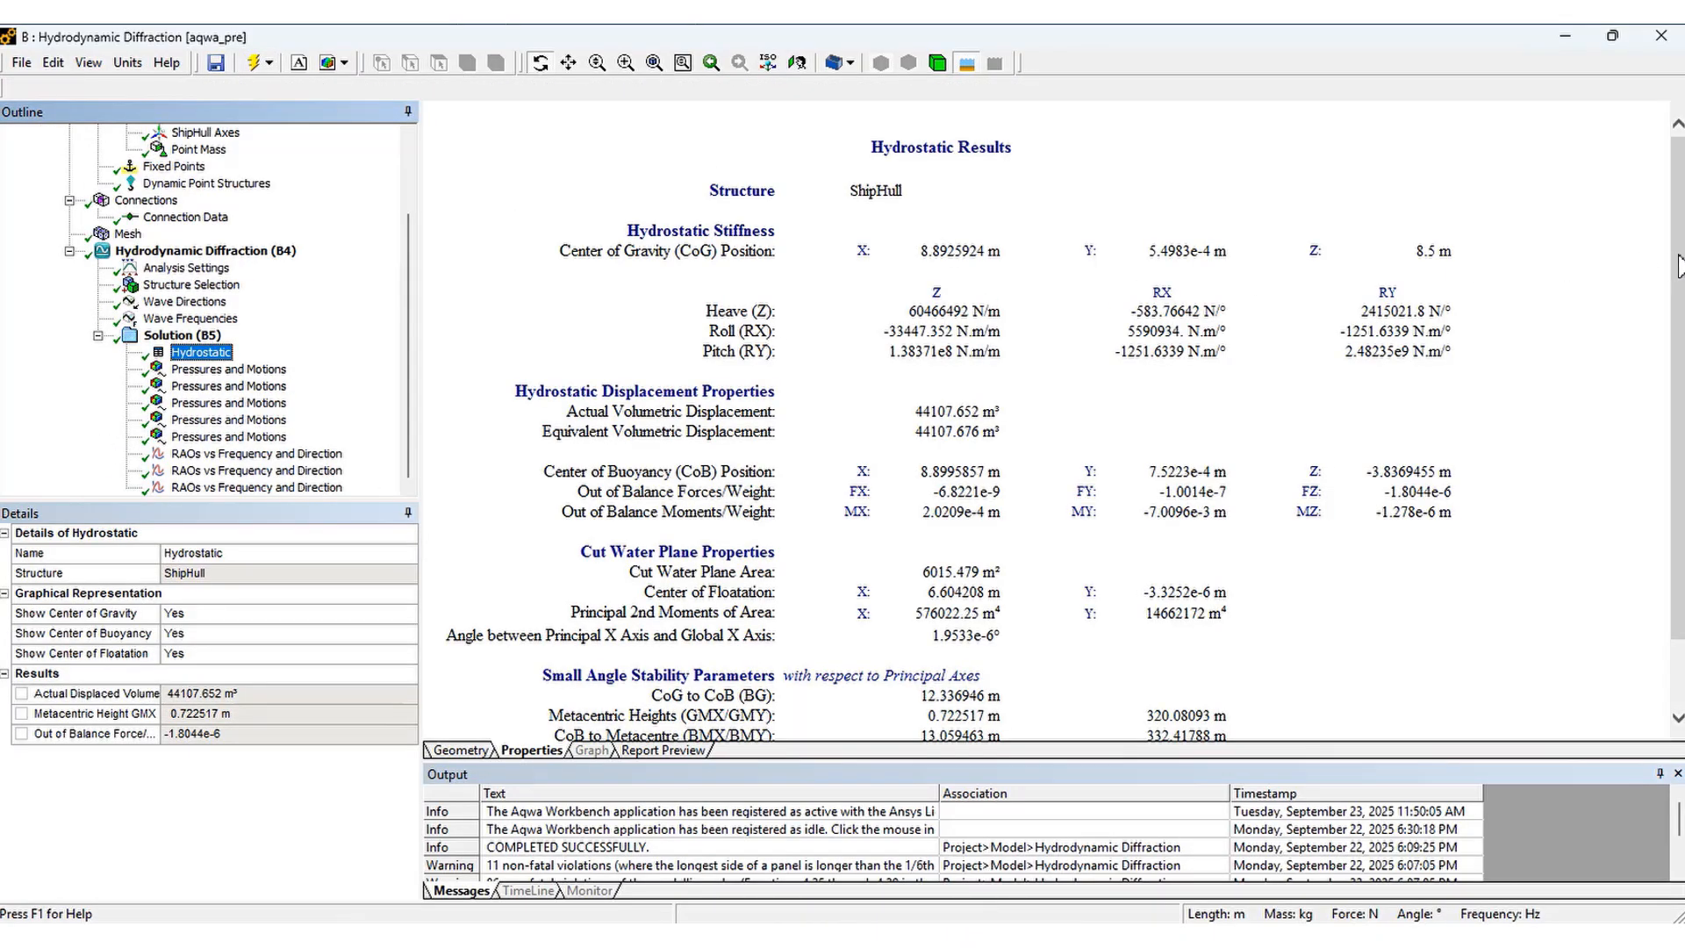
Finish reviewing the hydrostatic stability parameters, then open the first pressures and motions result, check its frequency options and animate it
left_click_drag(1678, 263, 1678, 294)
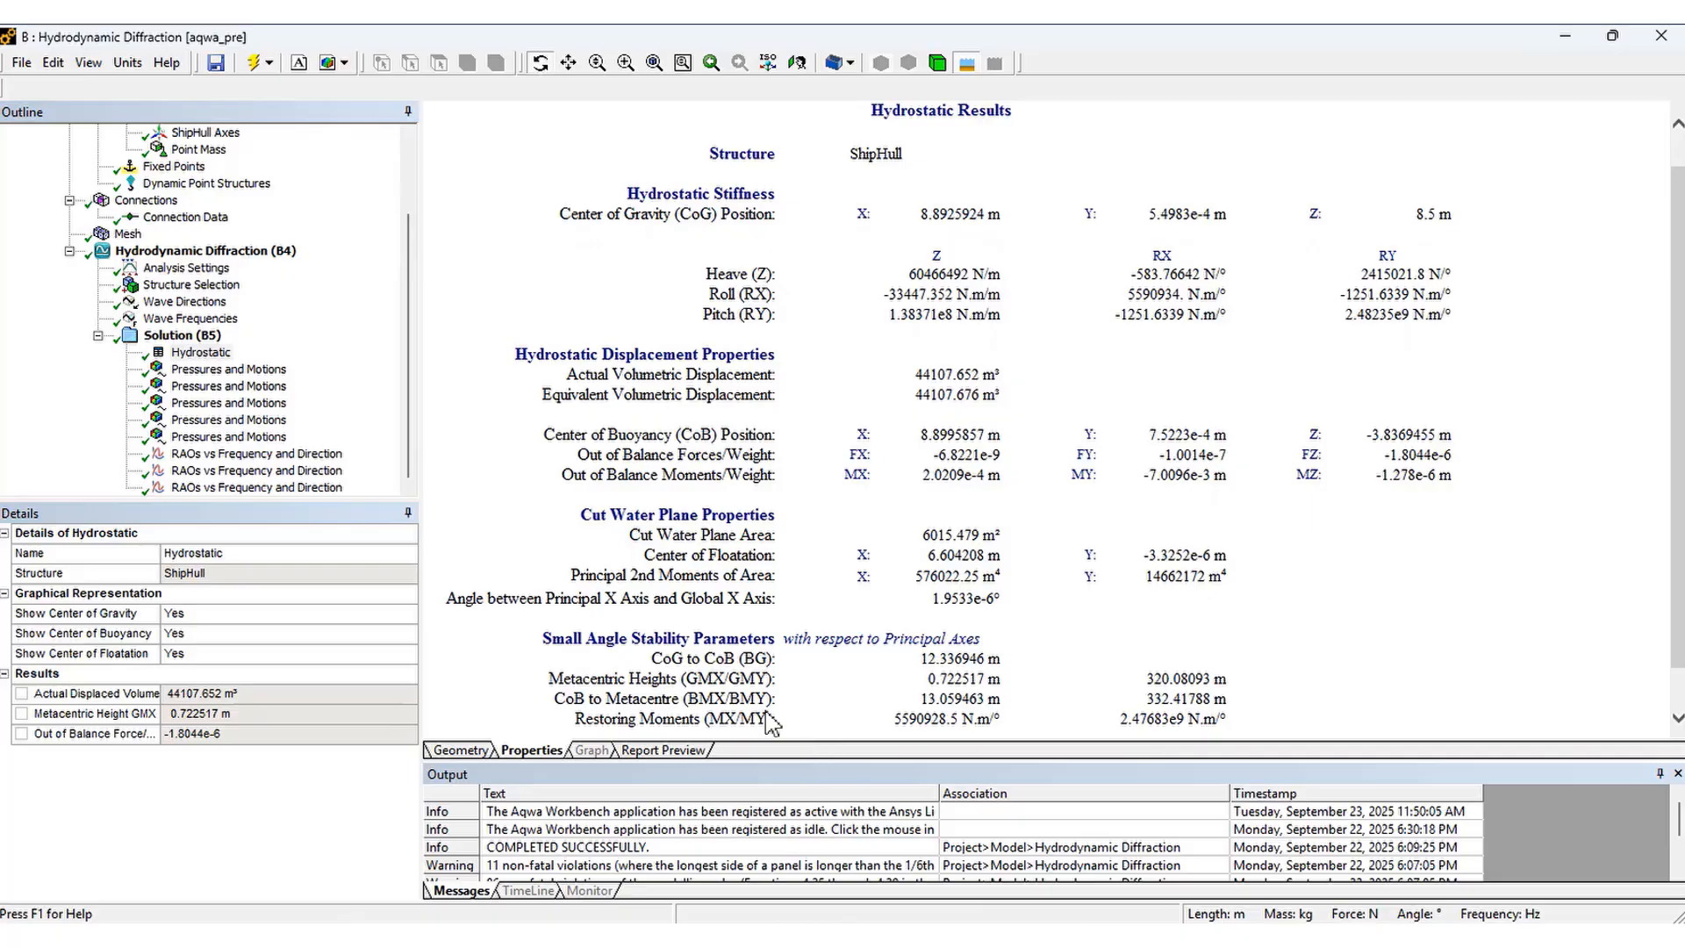
left_click(258, 371)
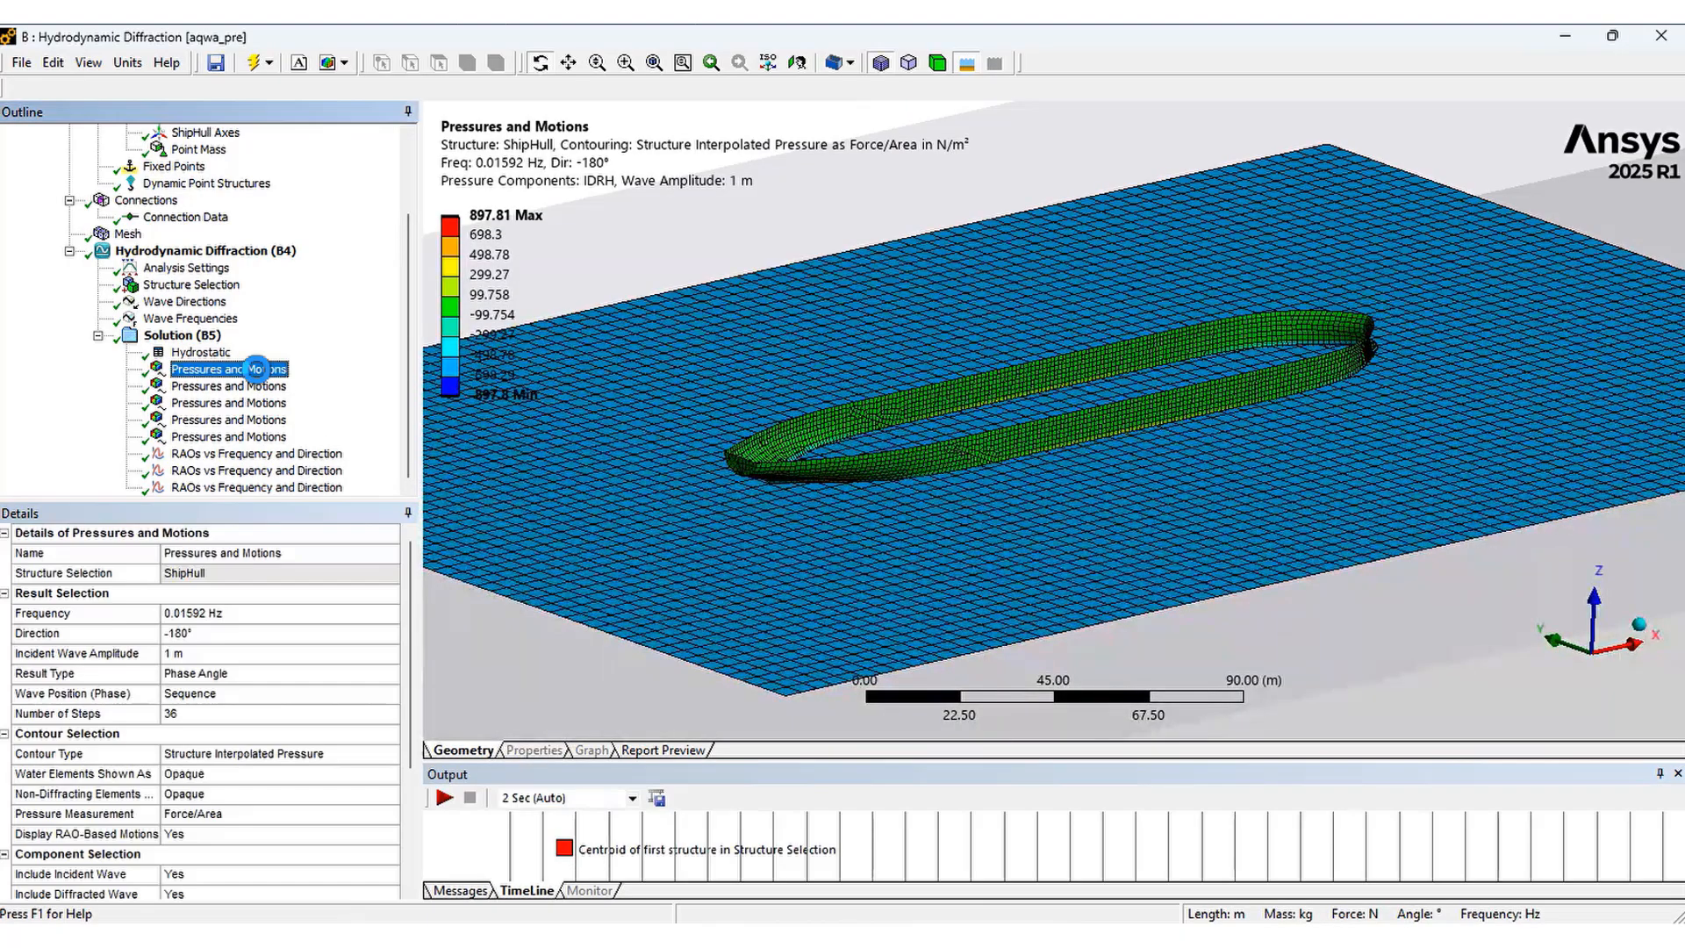
left_click(389, 614)
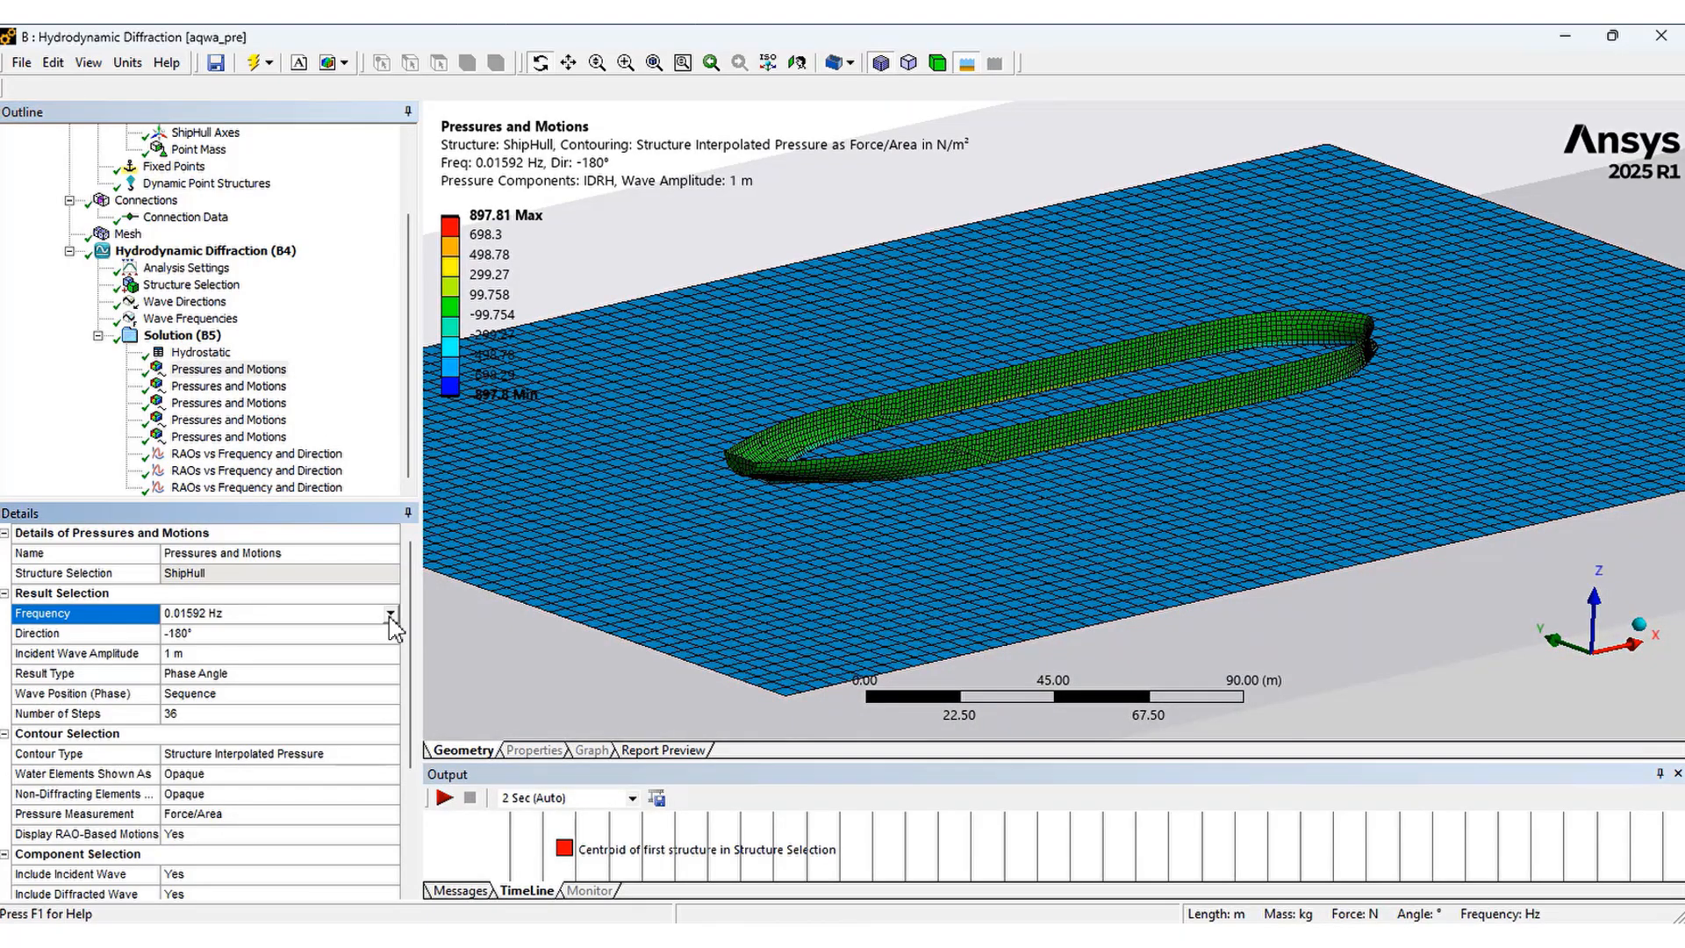
left_click(390, 613)
left_click(390, 625)
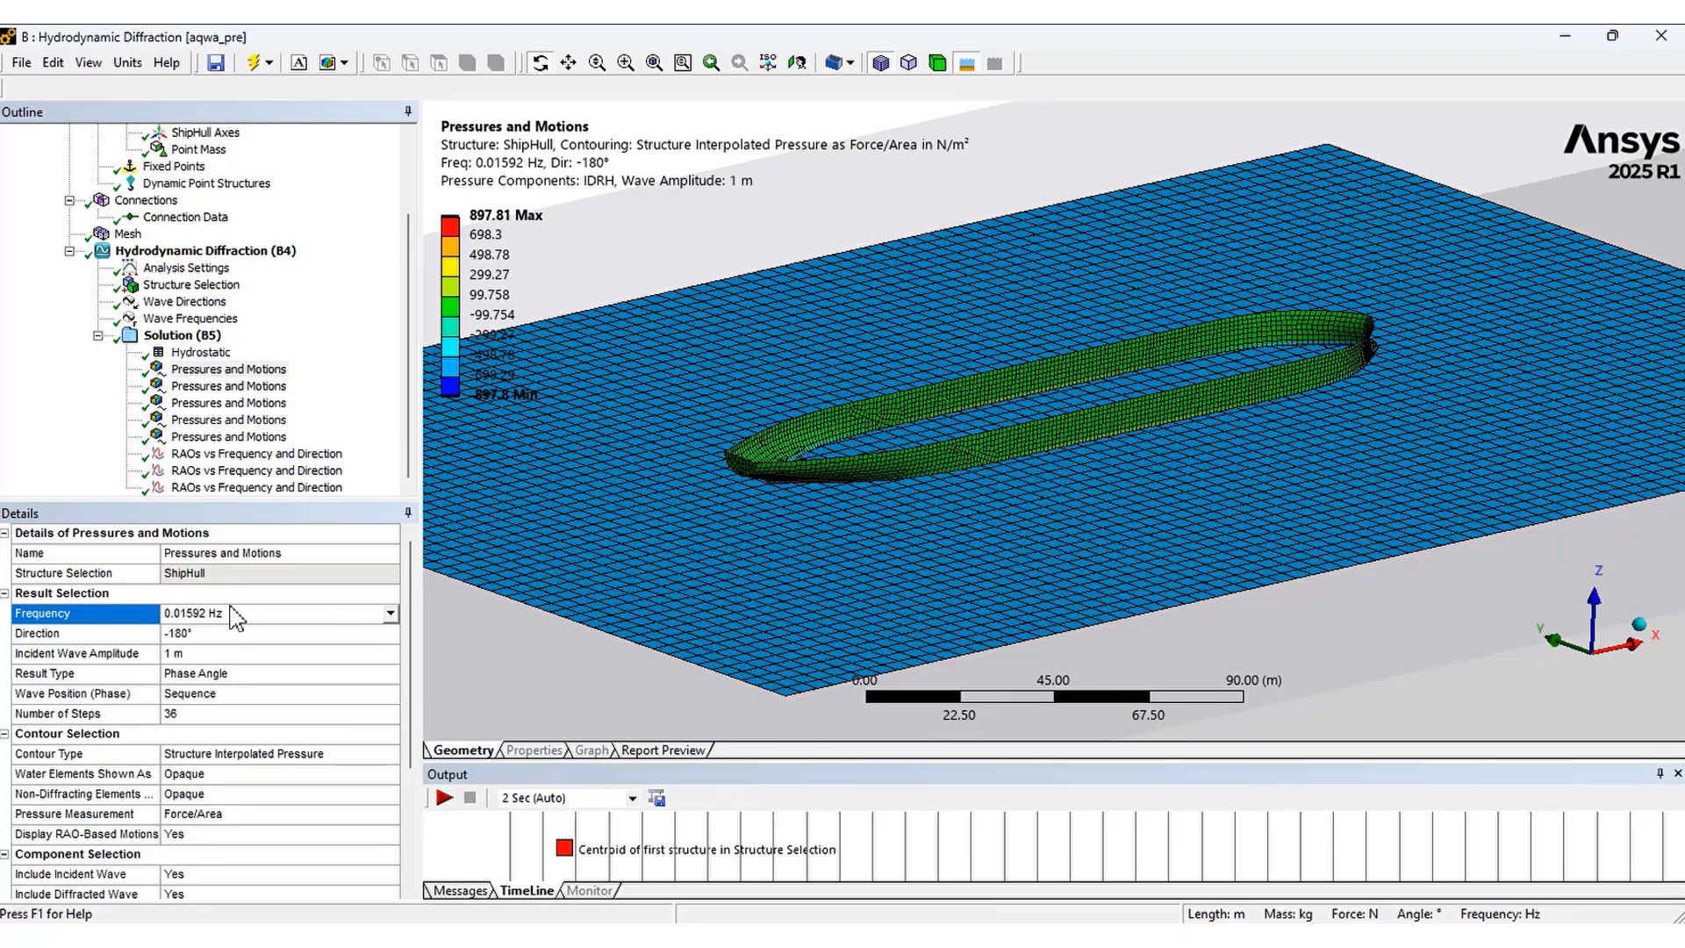
left_click(444, 798)
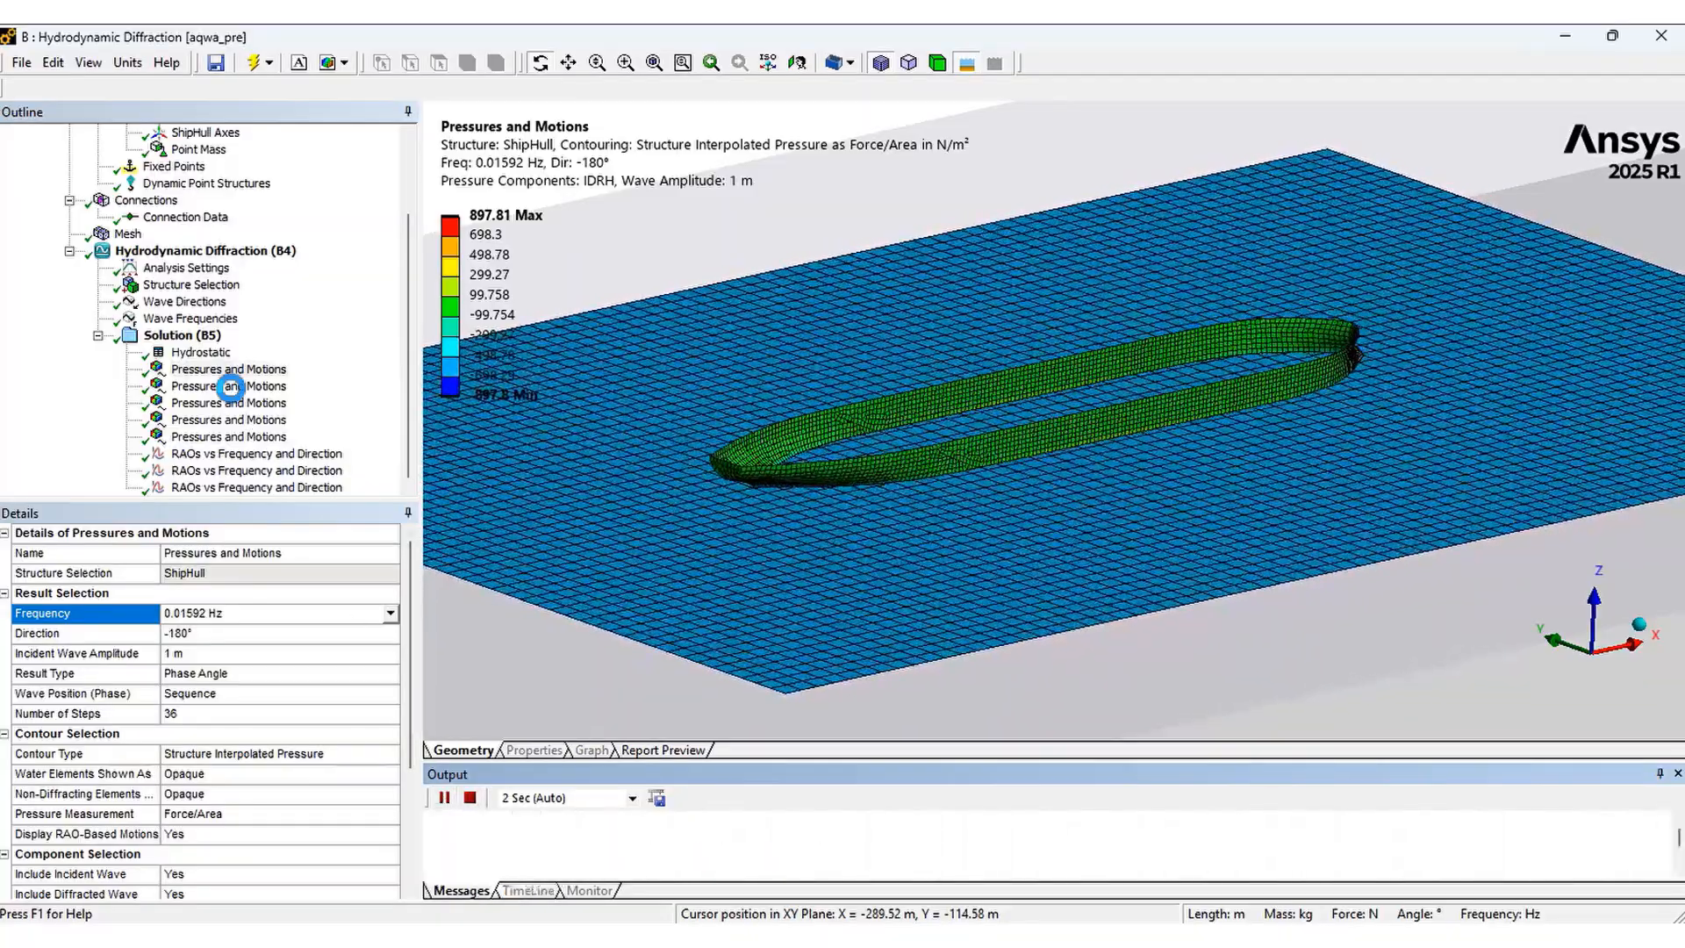
Open the second pressures and motions result, check its frequency options, and play then pause its animation
left_click(231, 386)
left_click(395, 617)
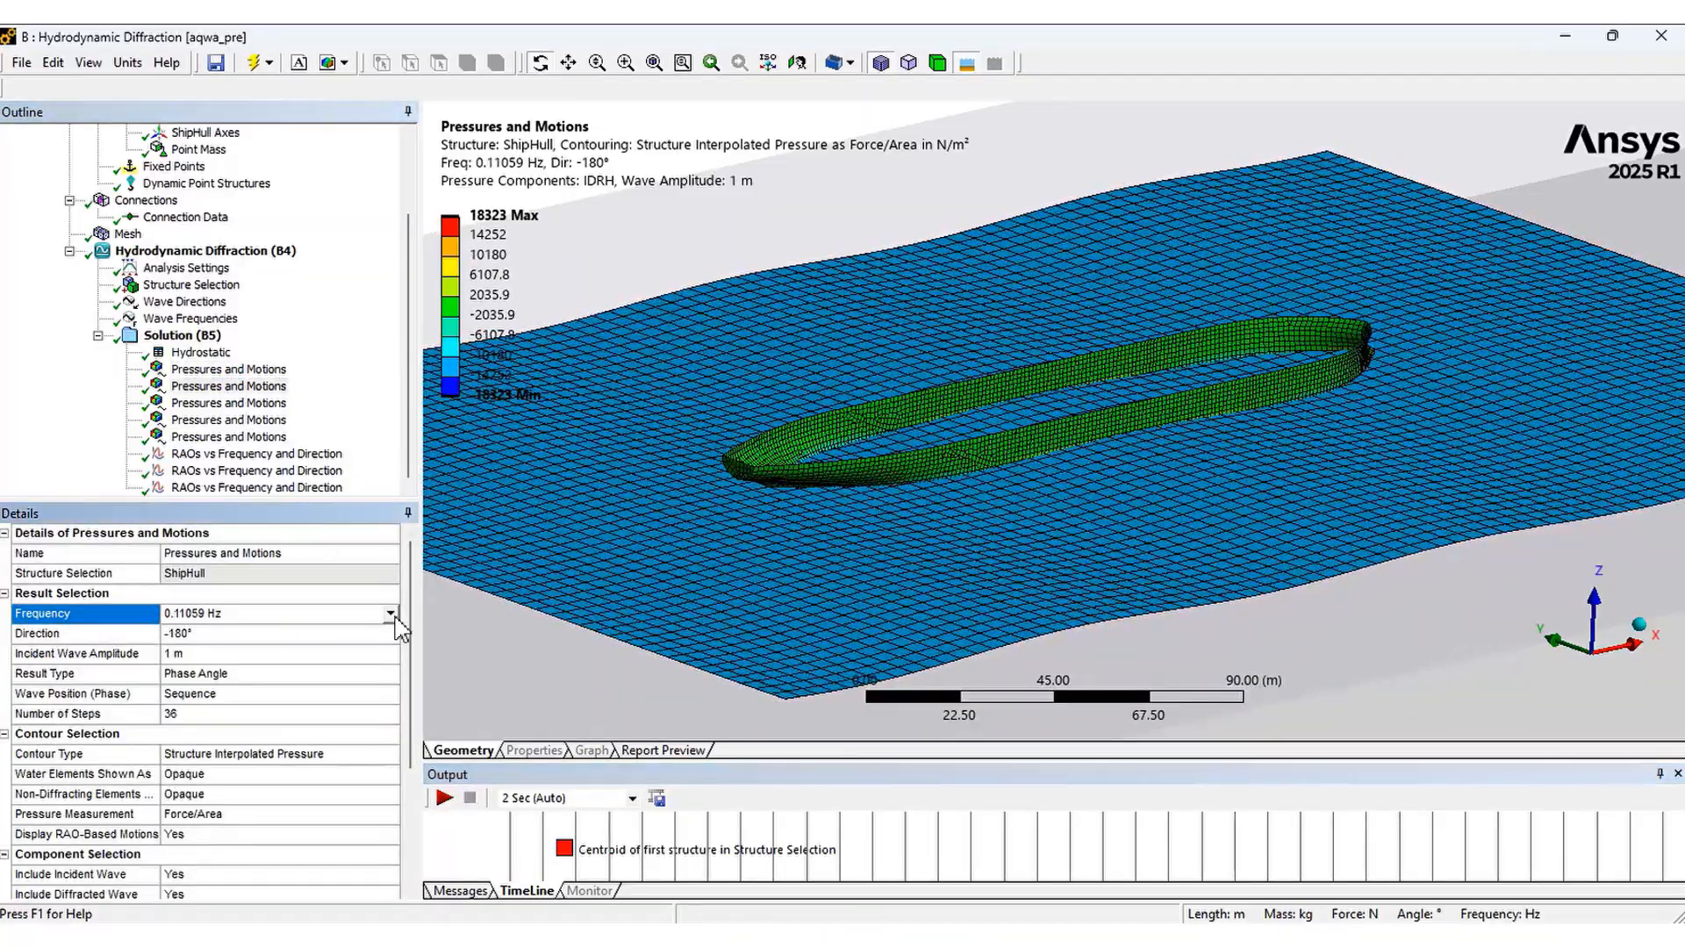
left_click(394, 617)
left_click(394, 617)
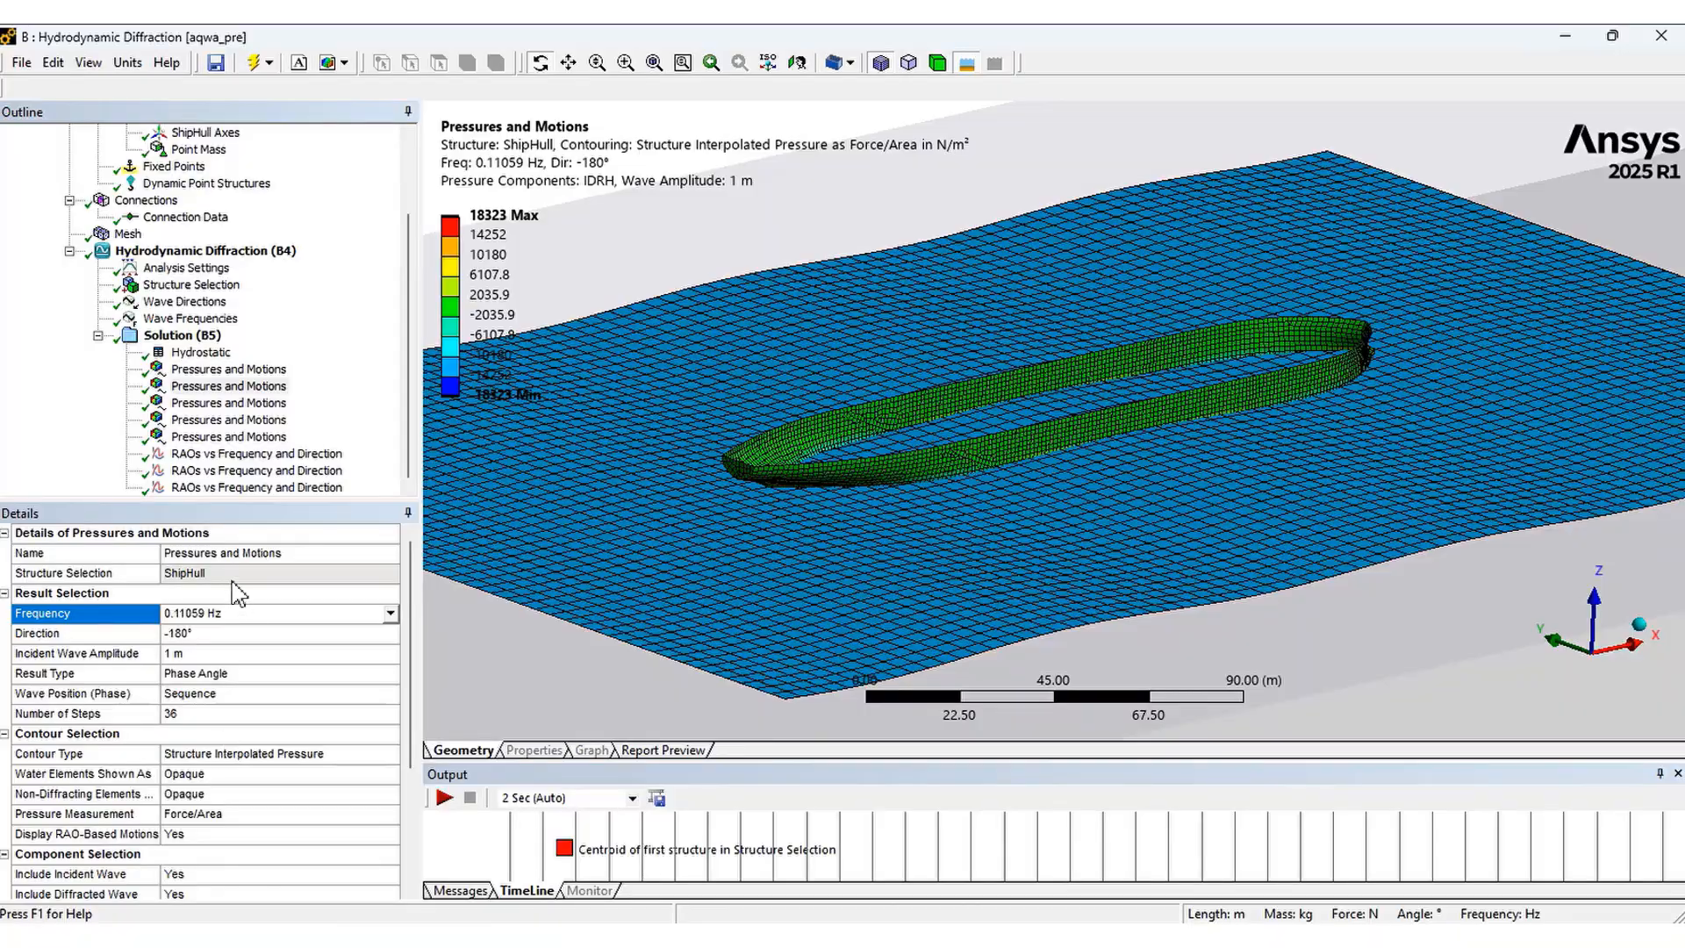
left_click(444, 798)
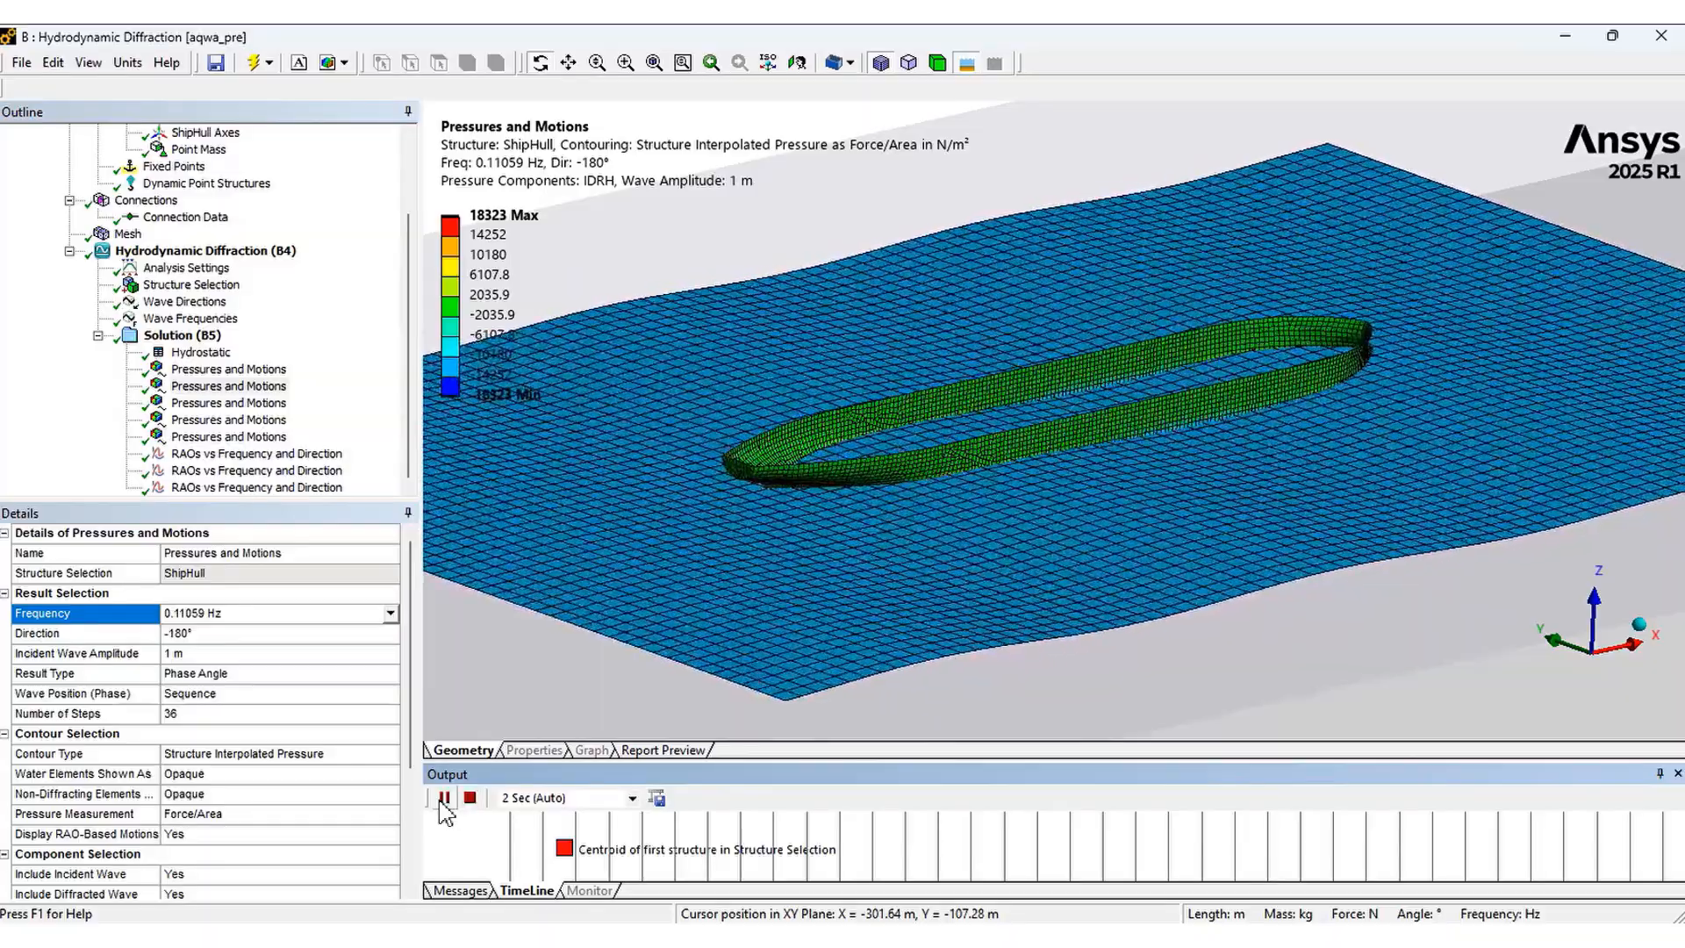
left_click(443, 798)
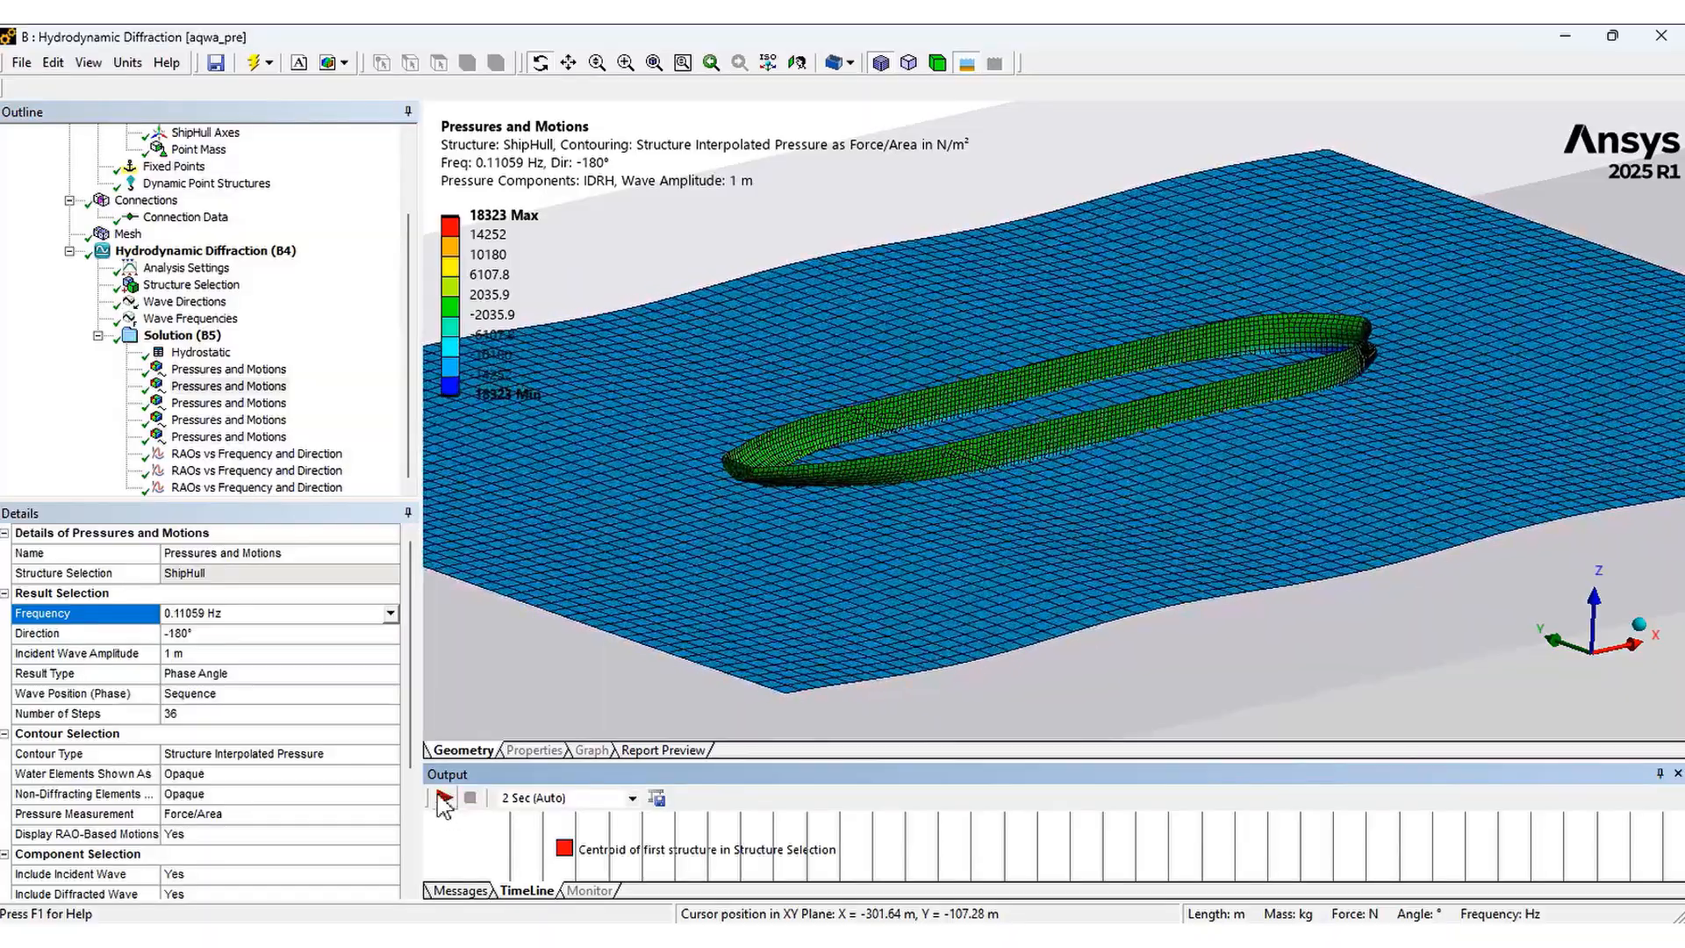
Open the third pressures and motions result and play then pause its pressure animation
left_click(221, 405)
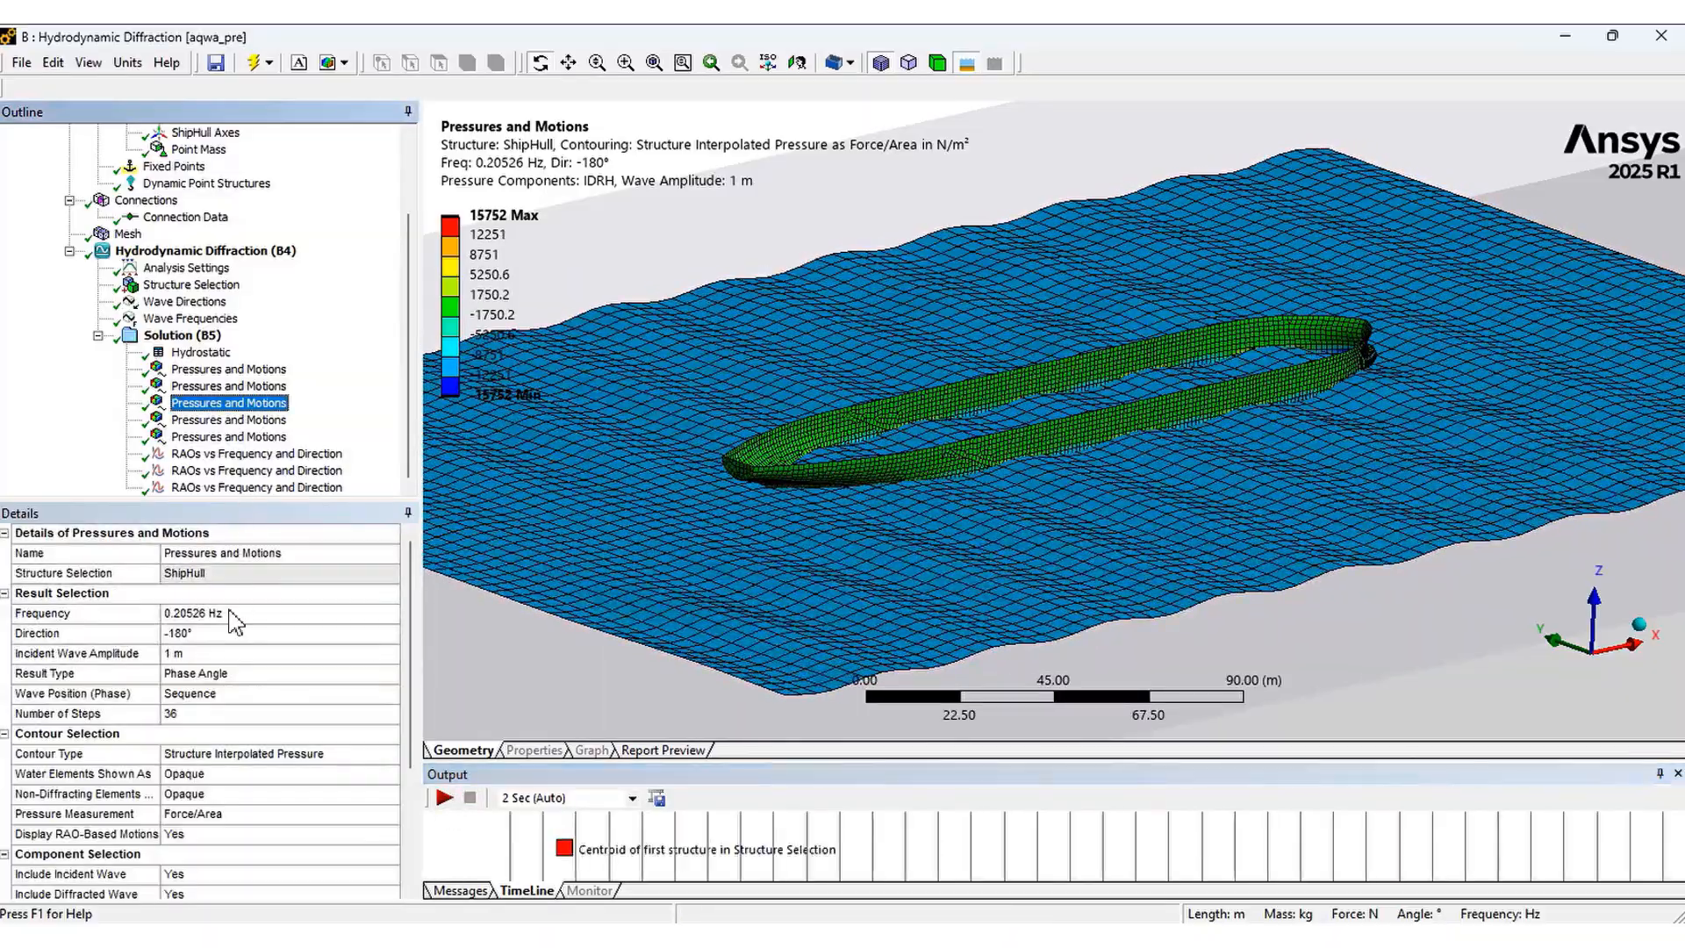
left_click(445, 799)
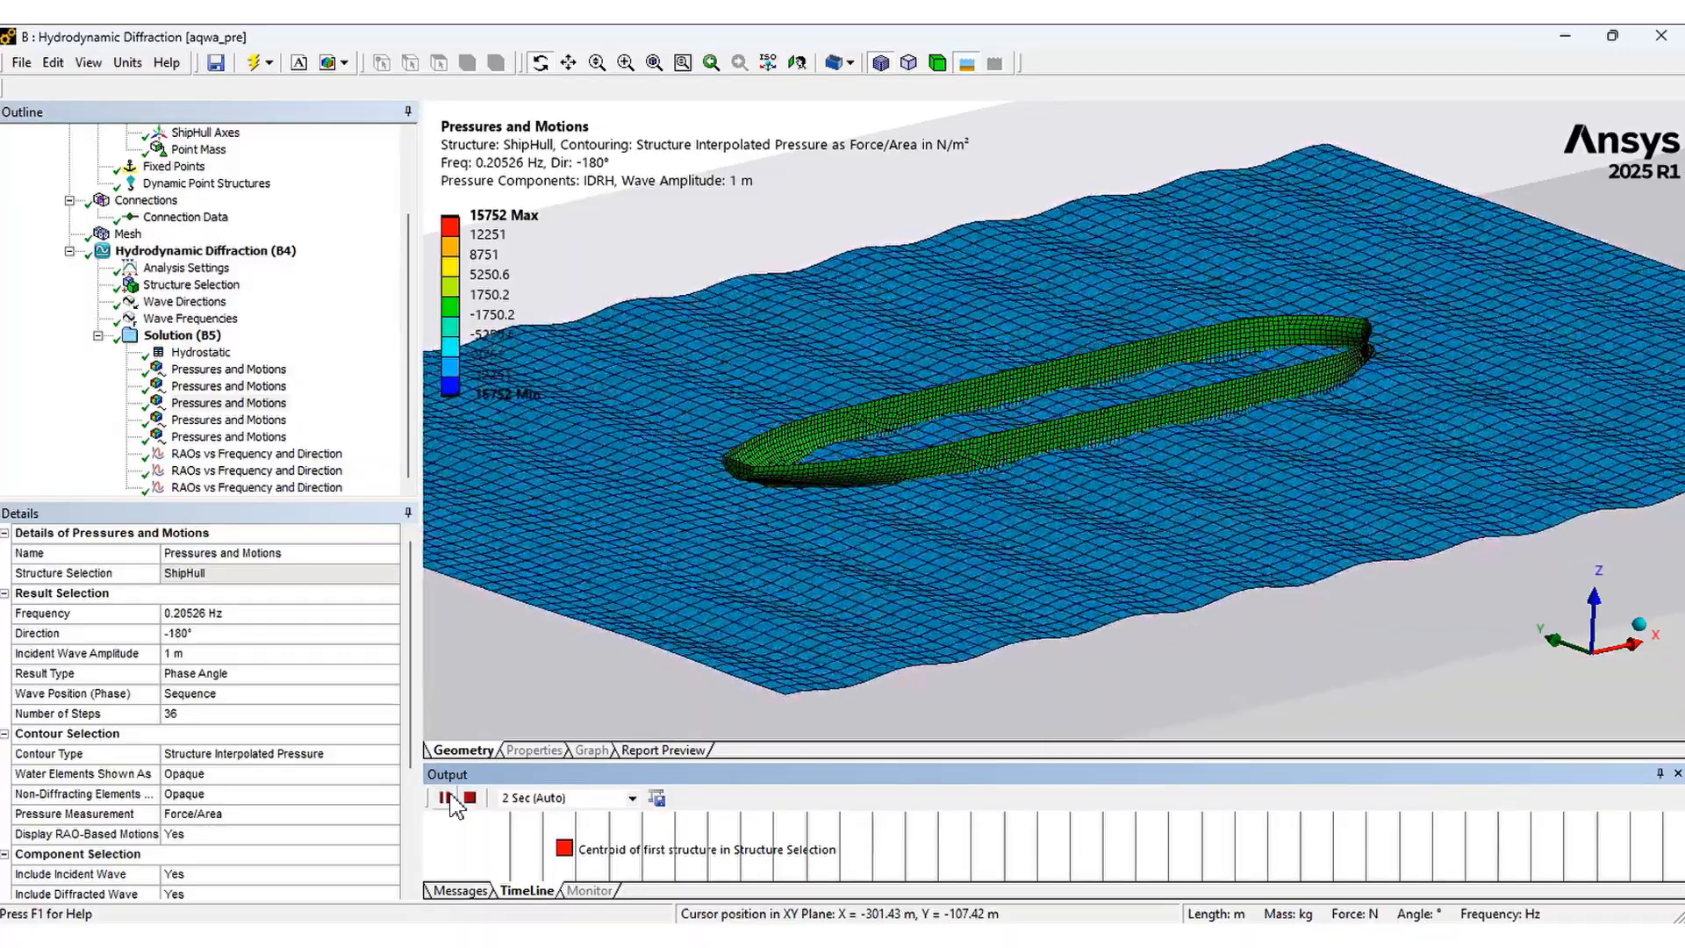
left_click(445, 798)
Open the fourth pressures and motions result and play then pause its pressure animation
left_click(260, 420)
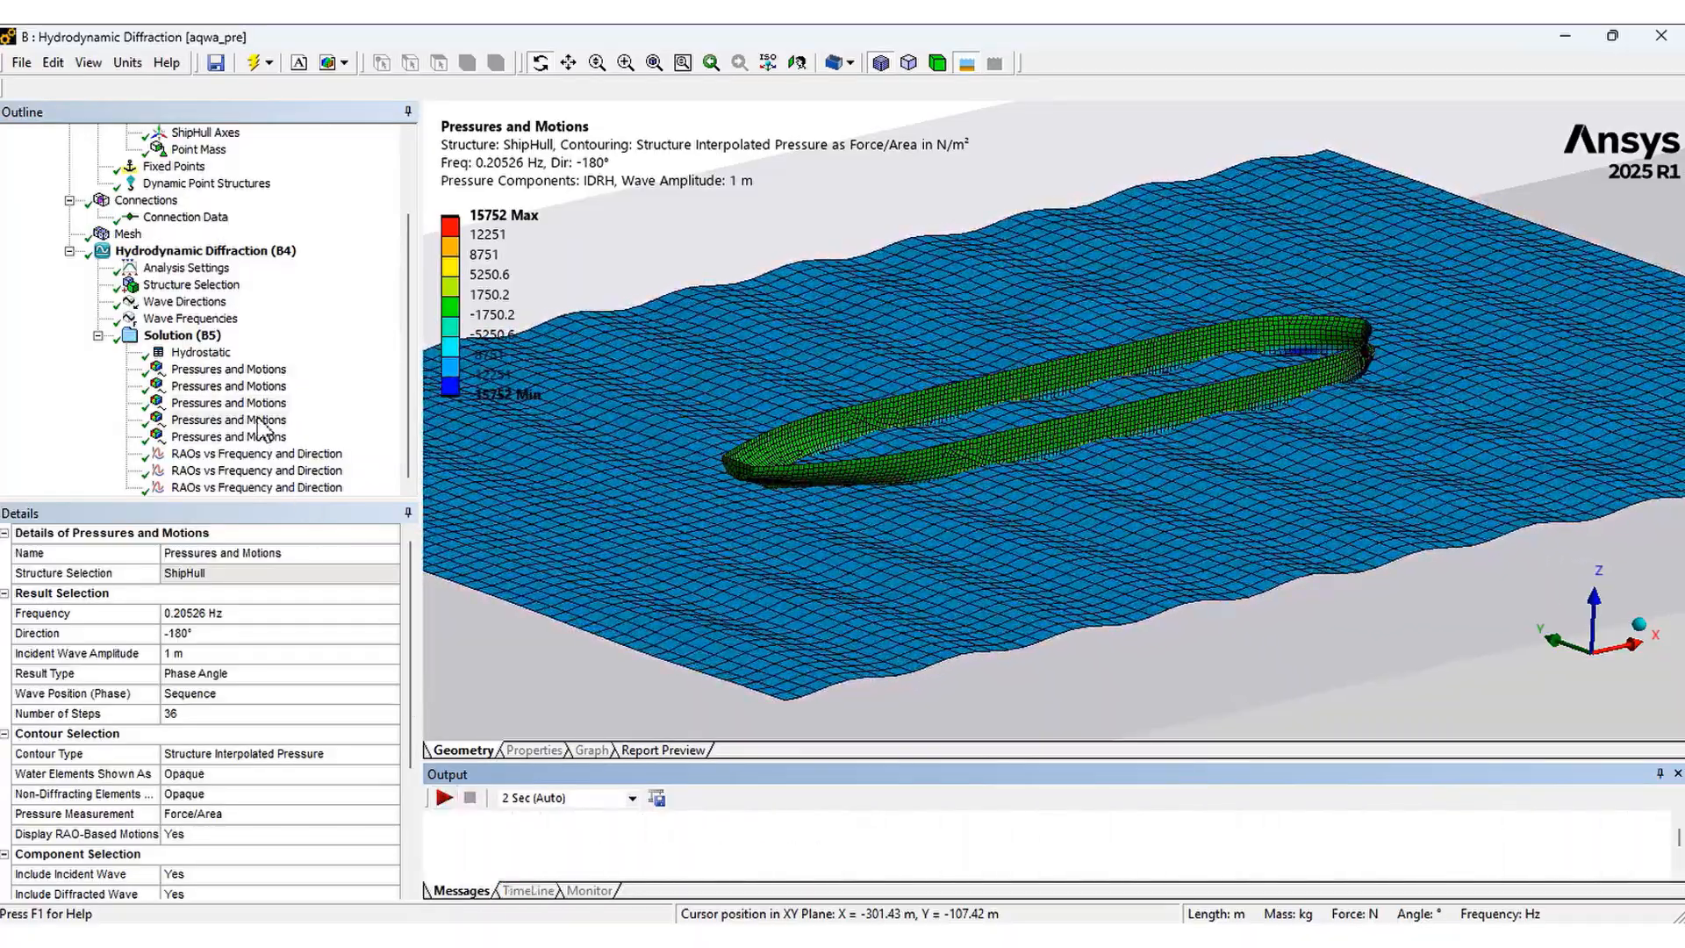
left_click(445, 797)
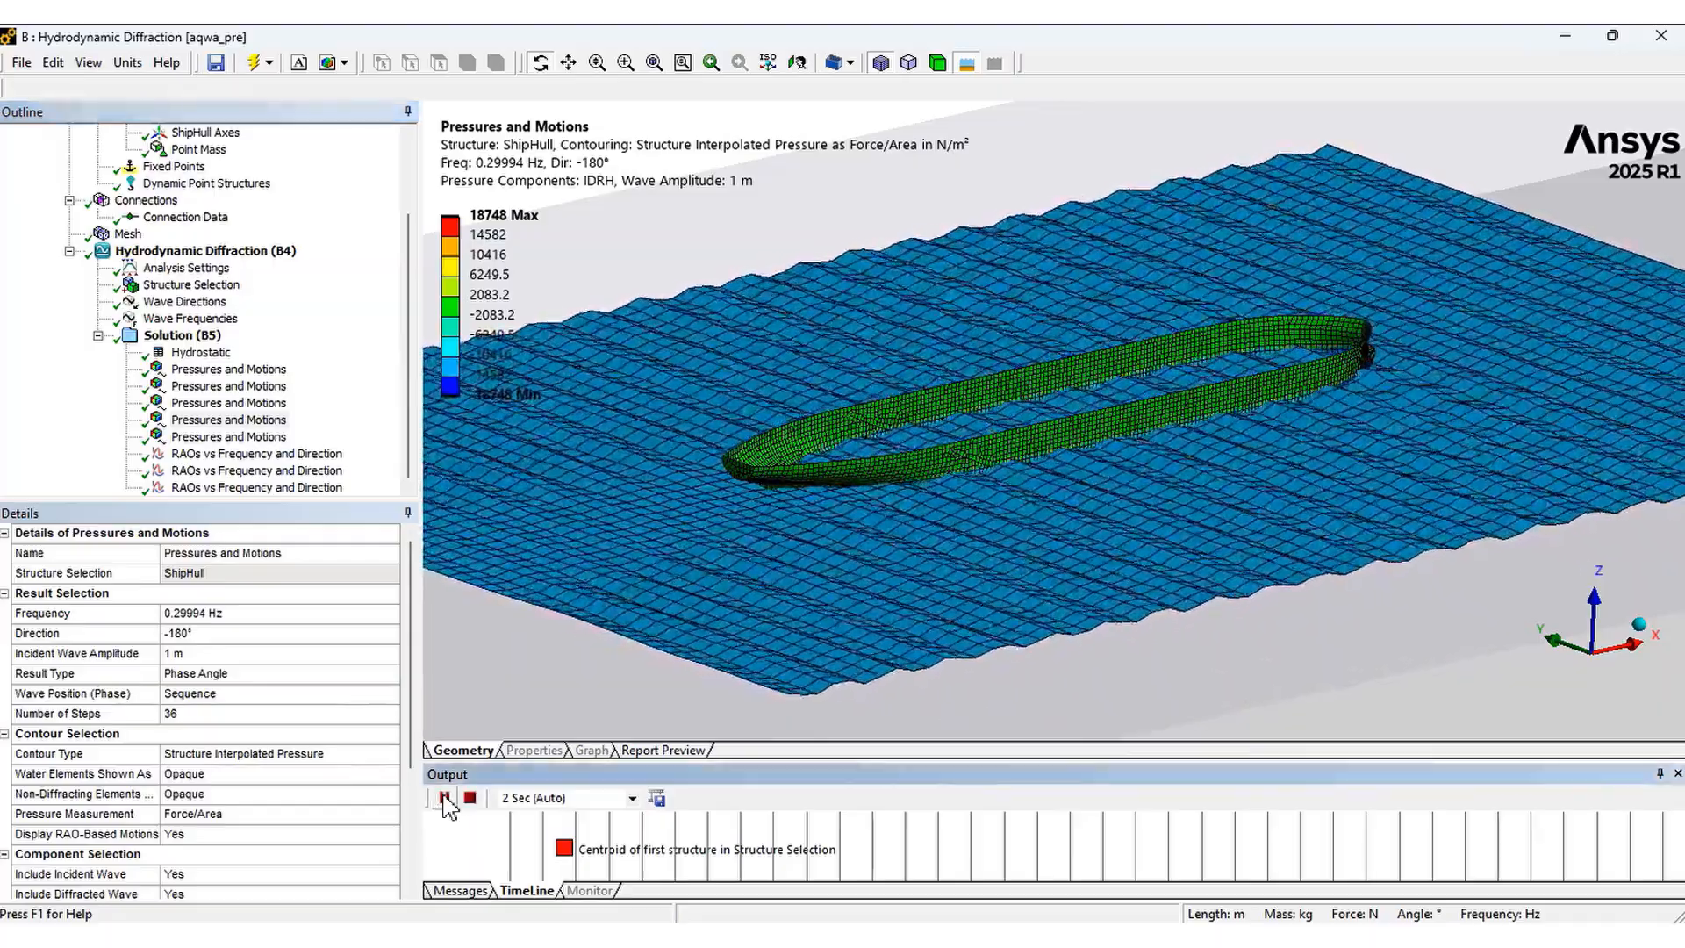
left_click(445, 798)
Open the fifth pressures and motions result and animate its hull pressure contour
left_click(229, 436)
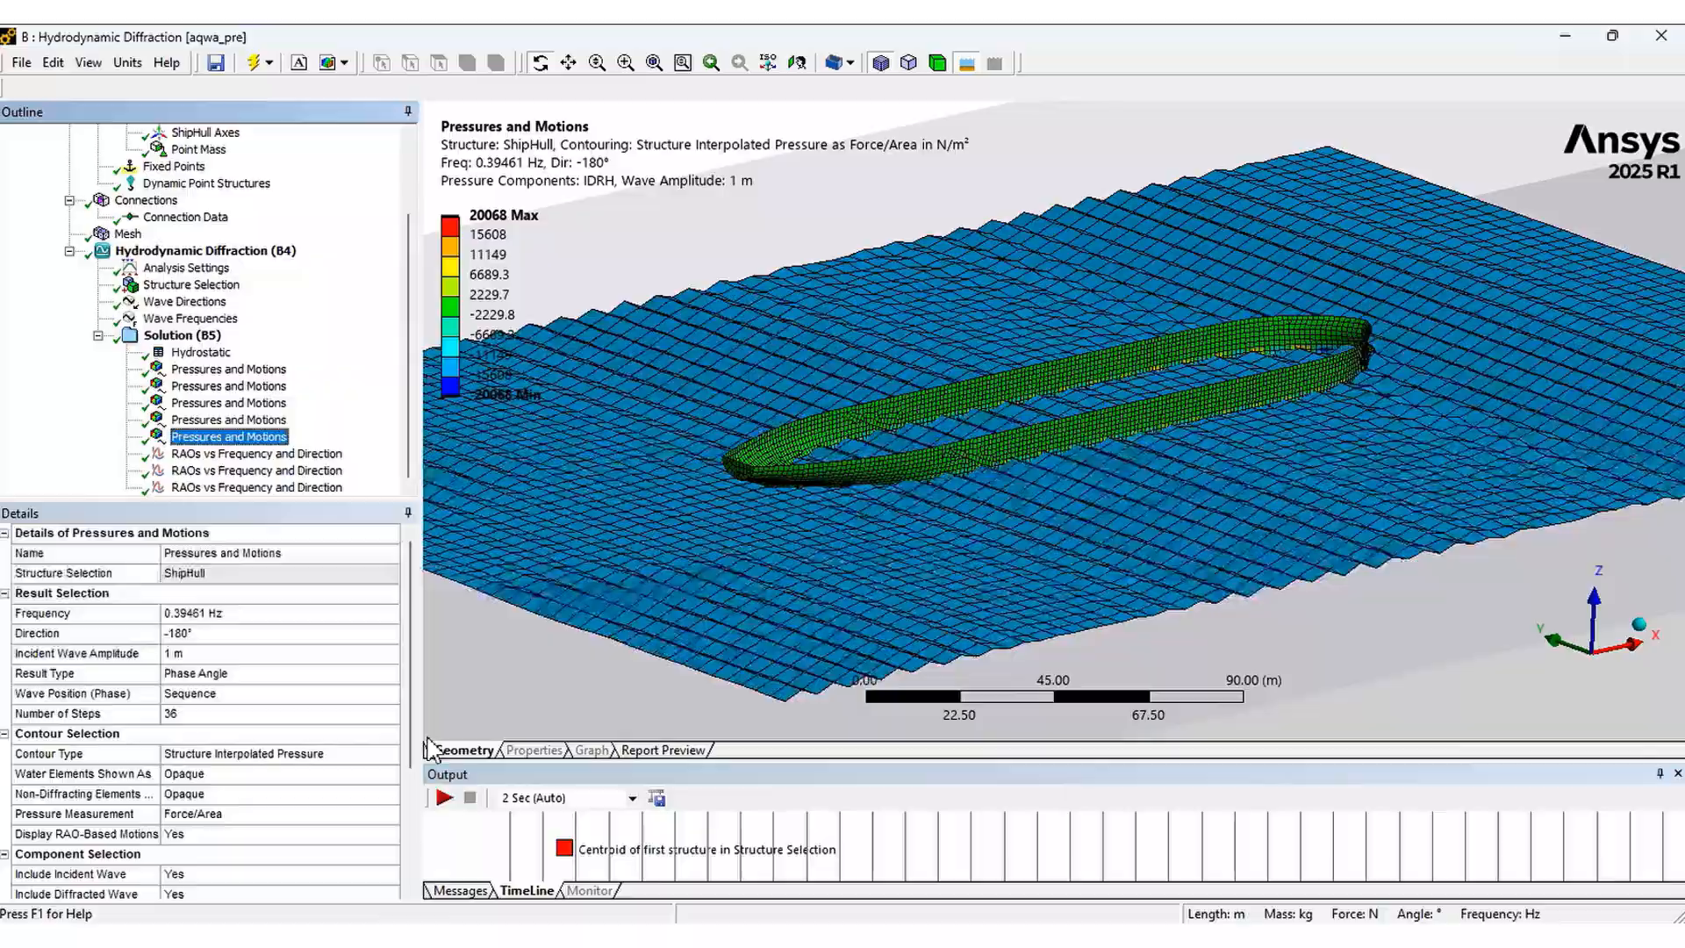
left_click(445, 797)
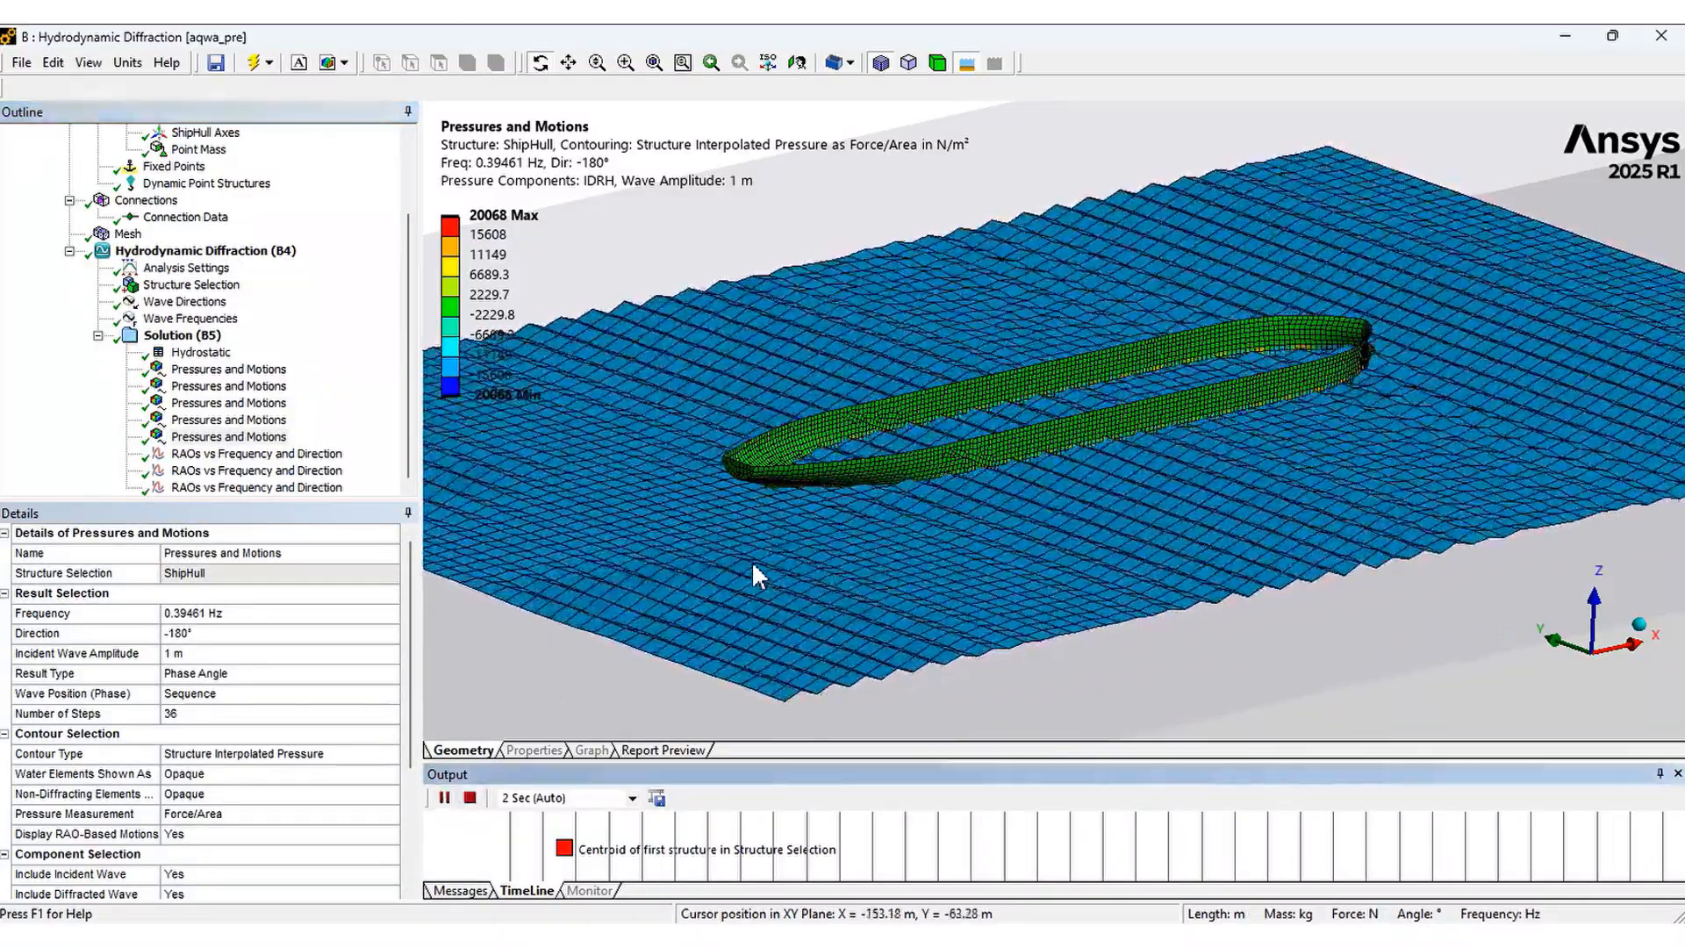
Examine the animated subsurface hull pressure from below the water surface for the first and third pressure results
middle_click_drag(752, 565, 752, 549)
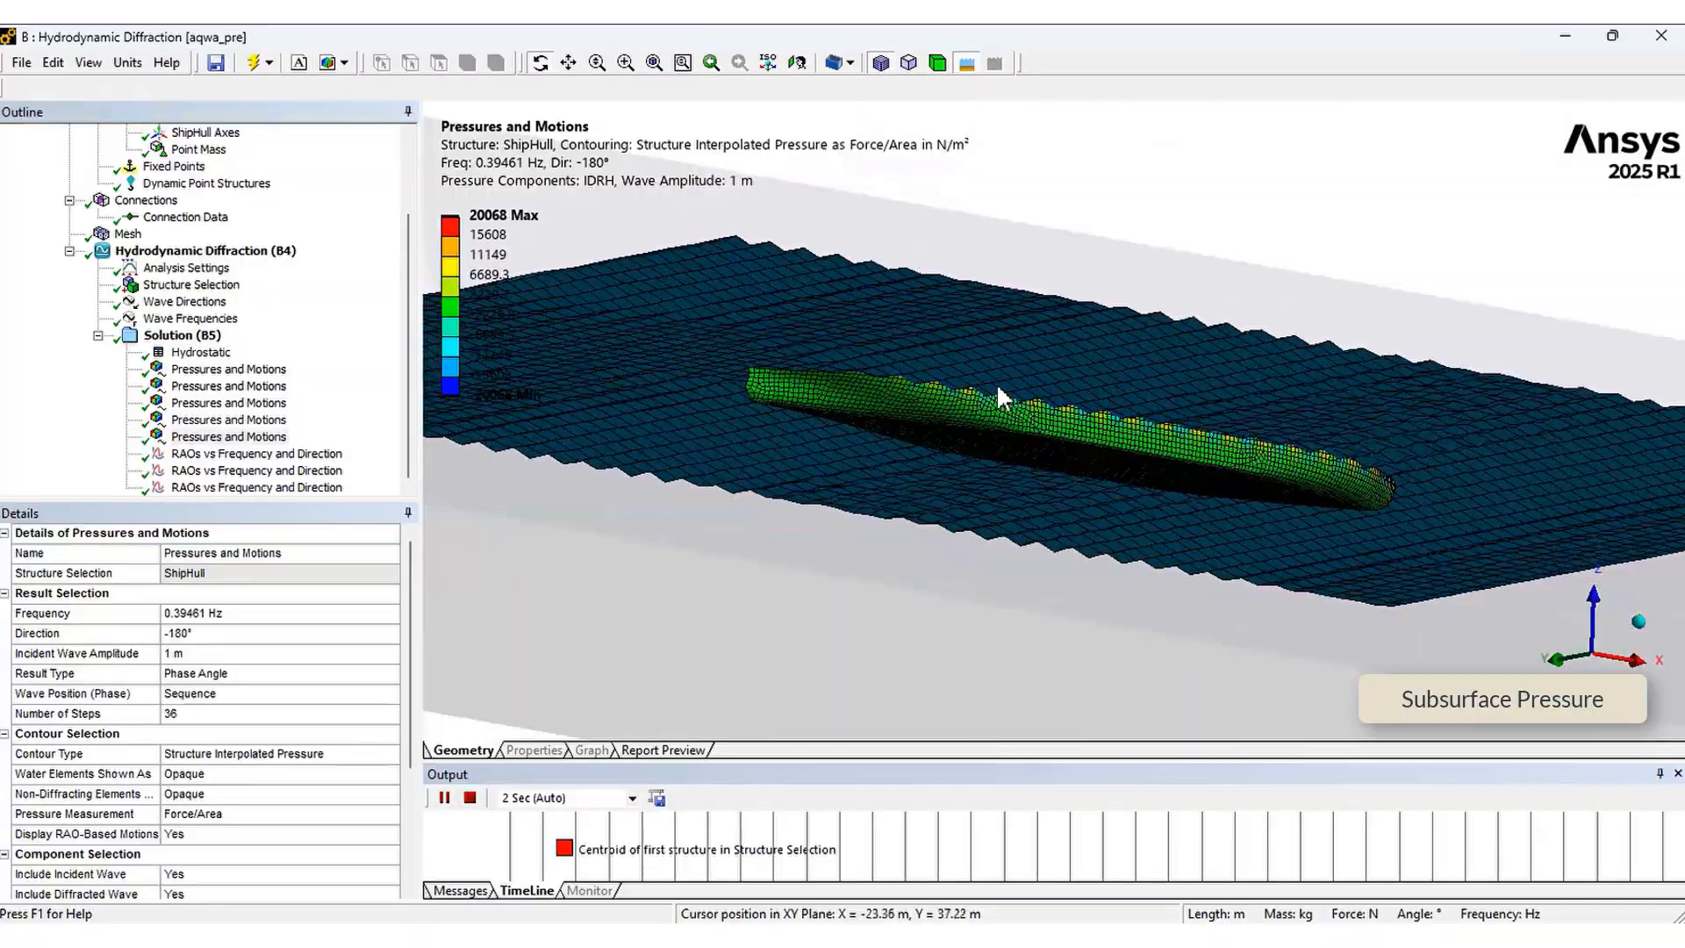
right_click_drag(929, 320, 1135, 501)
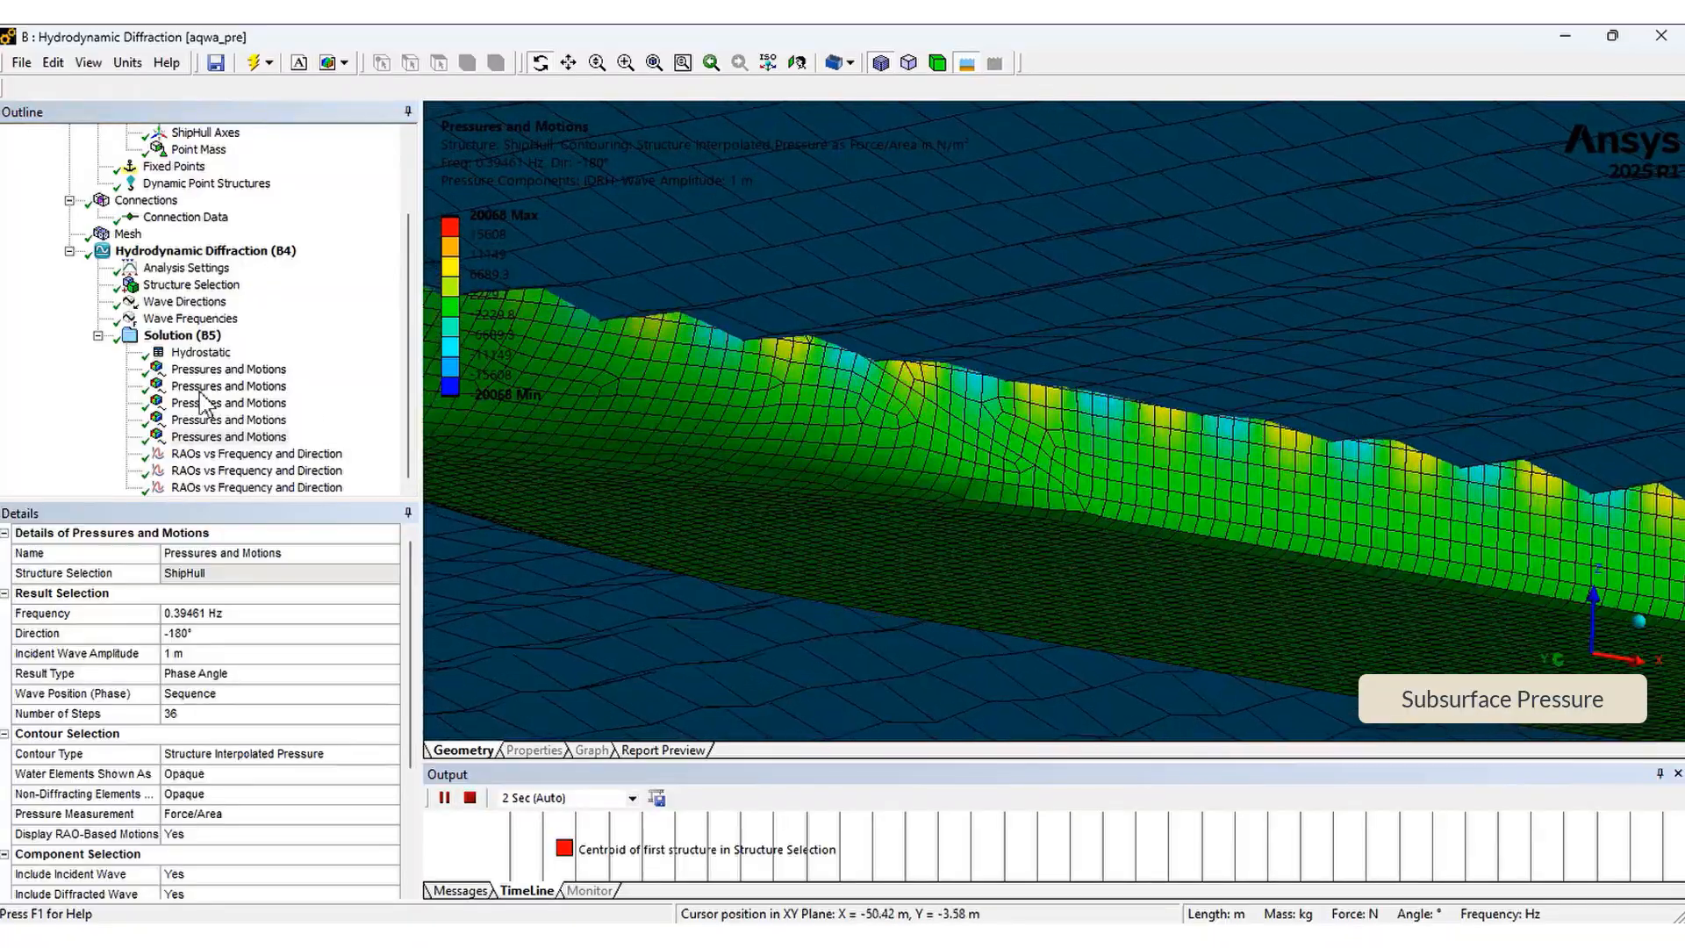
left_click(191, 371)
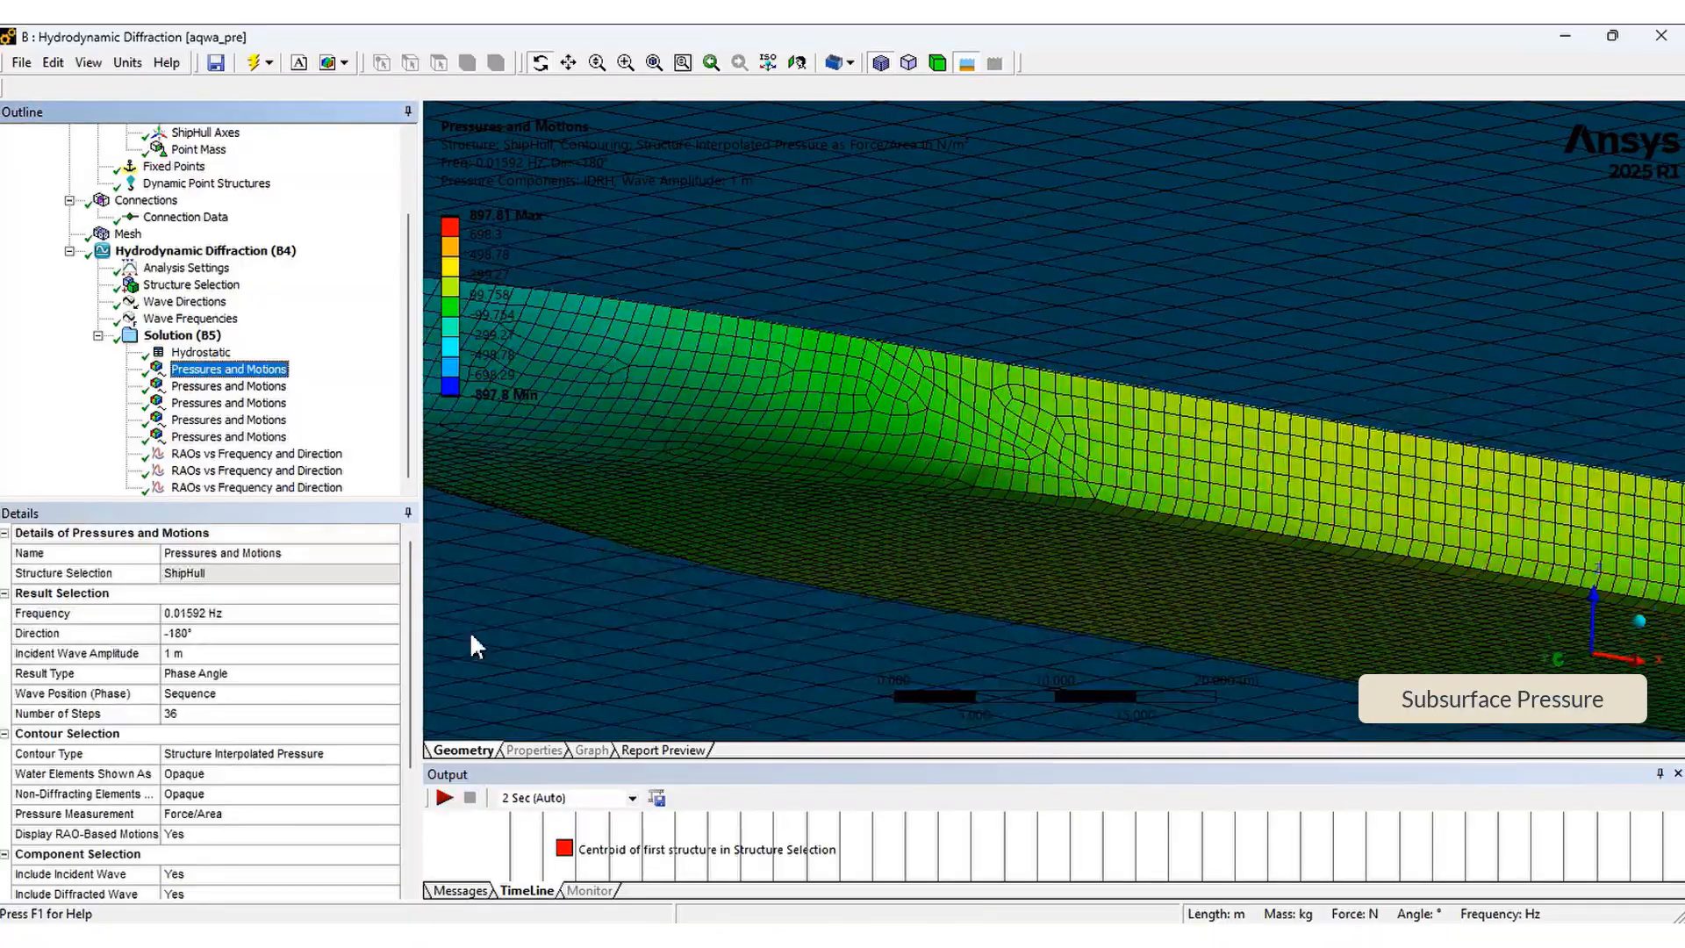
left_click(445, 799)
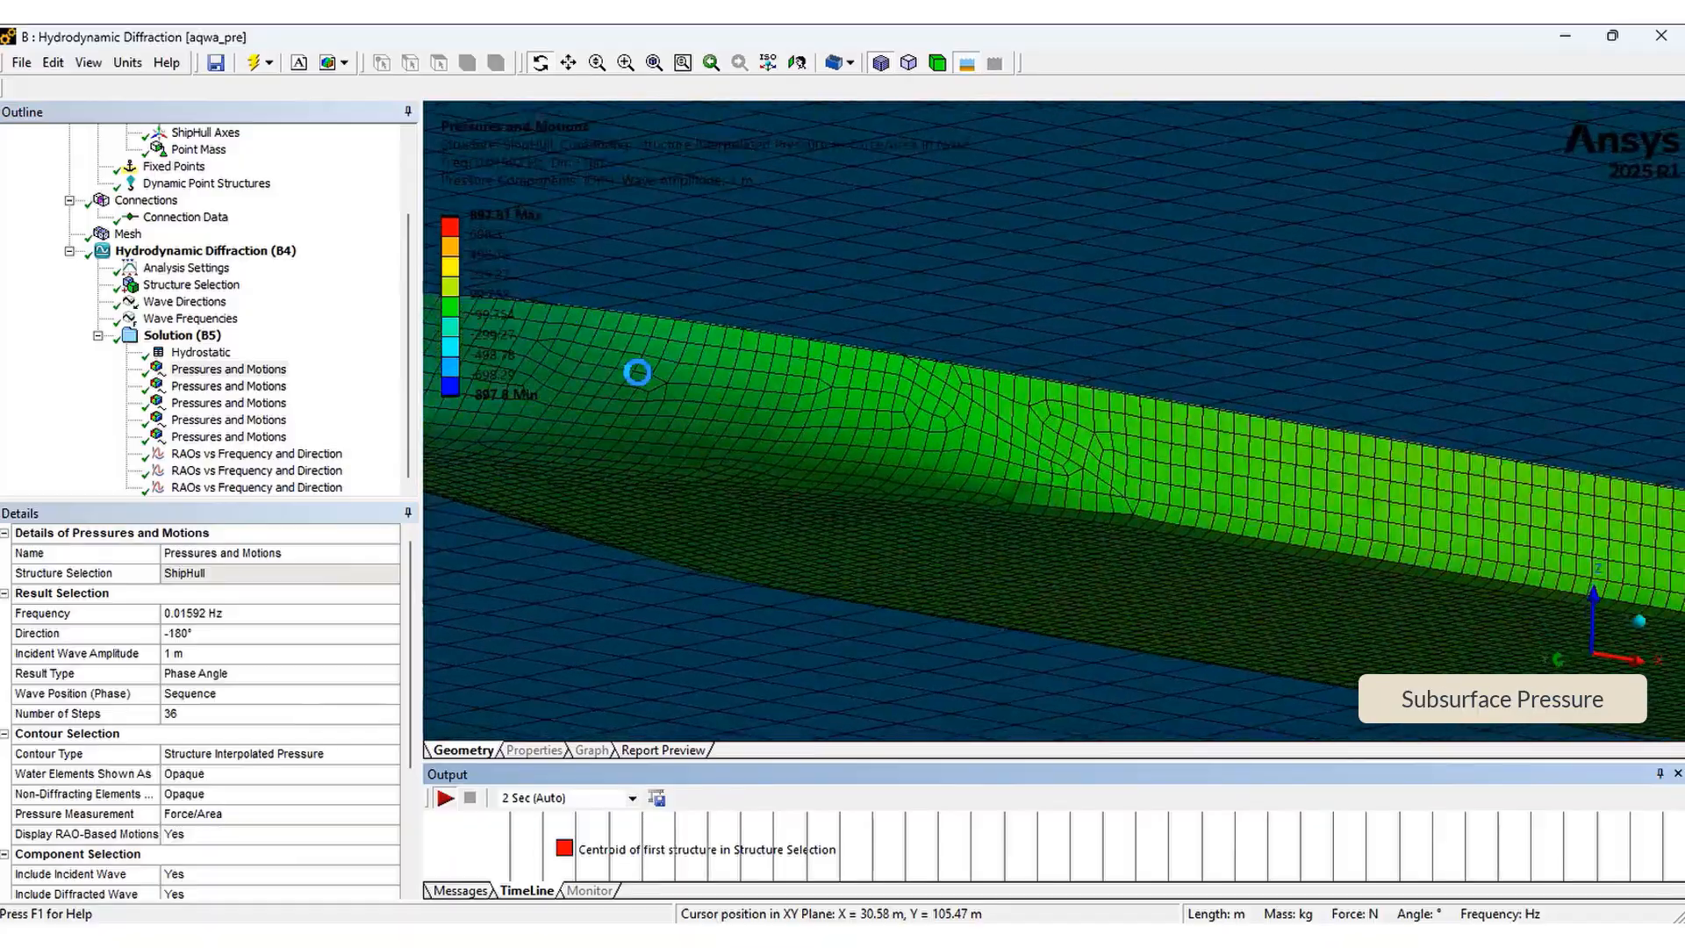
scroll(1061, 450, "down", 4)
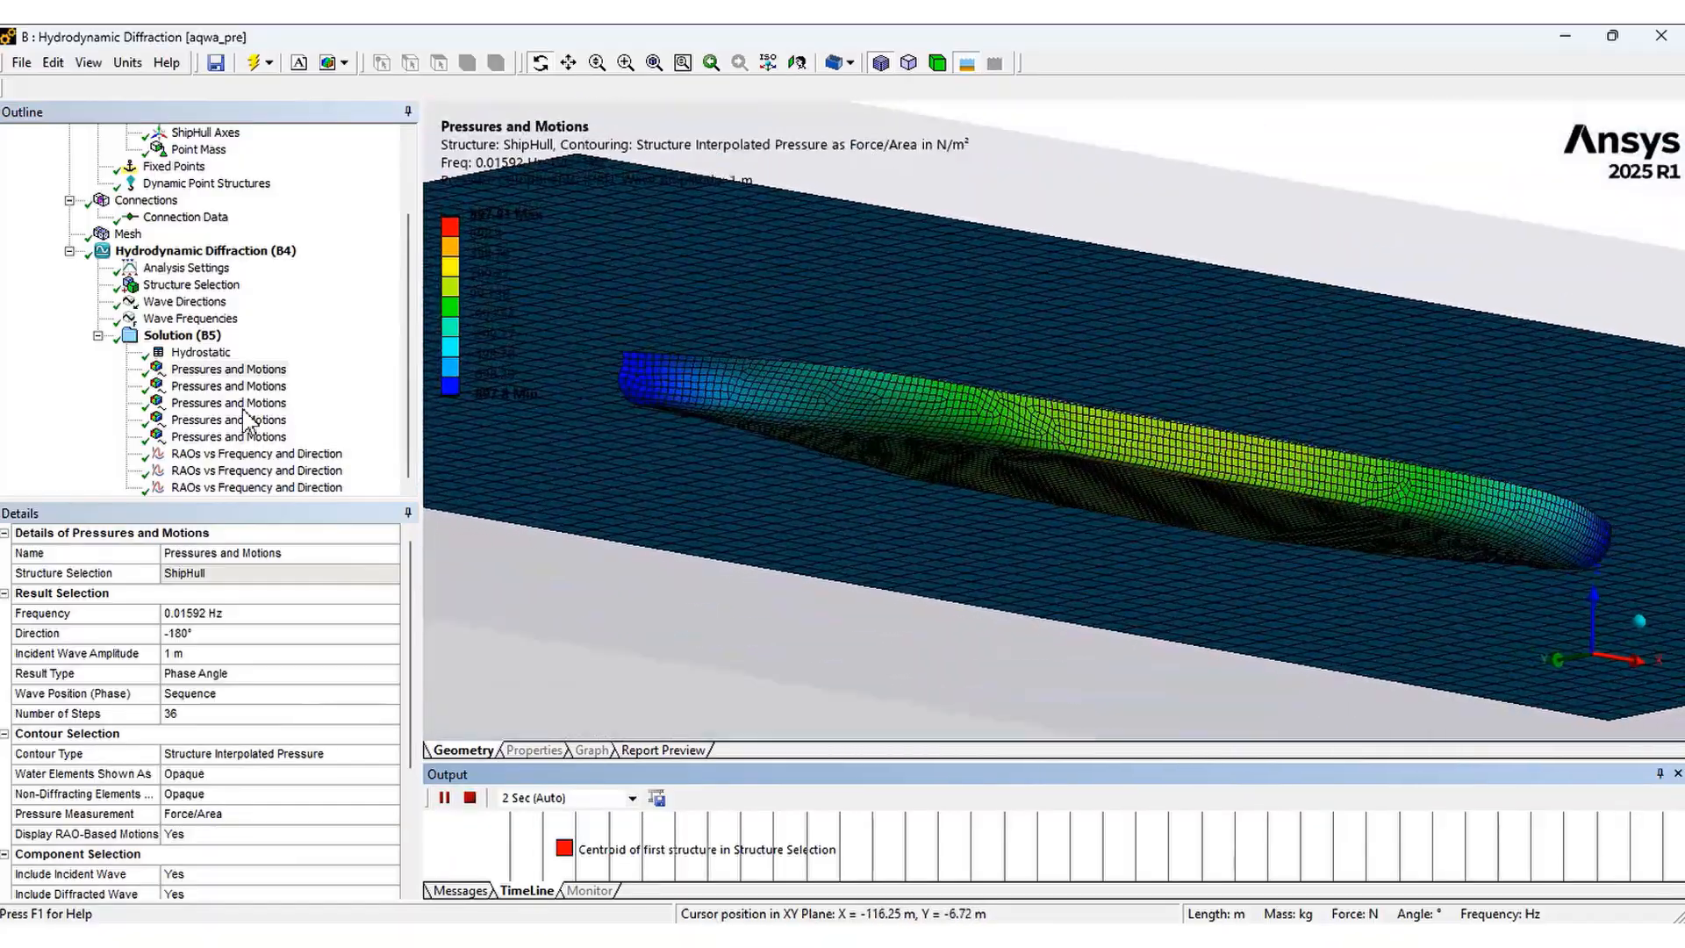
left_click(228, 402)
left_click(445, 799)
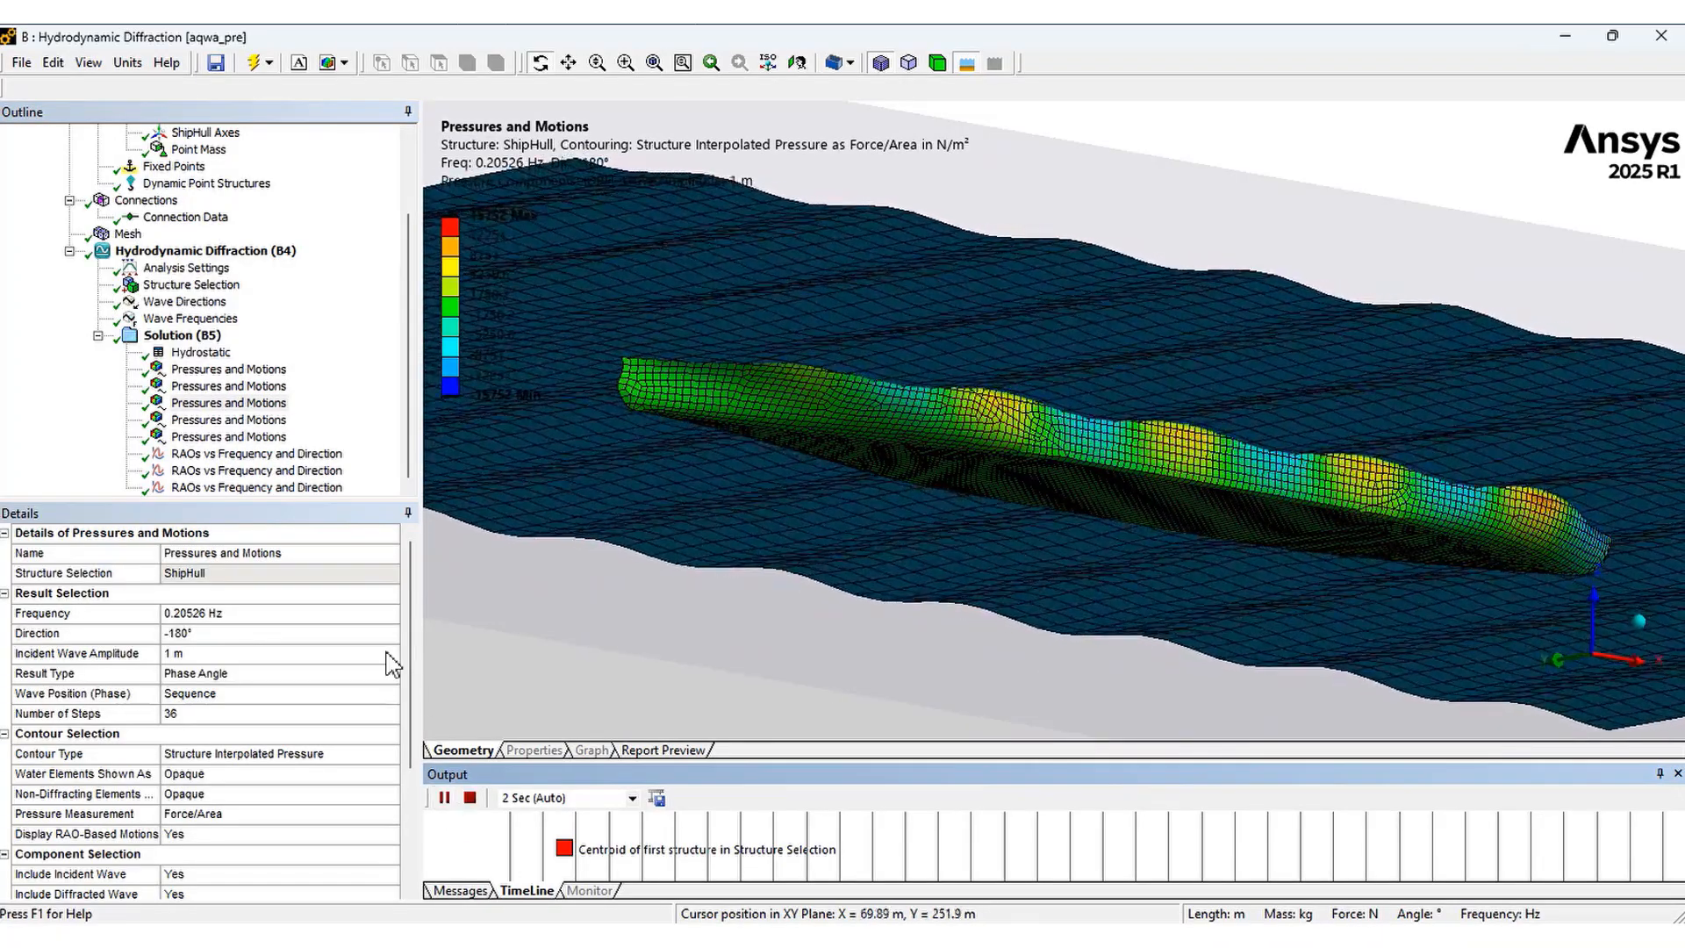
Review the RAO surface plots and tabulated data for the Global X, Global Y and Global Z components
left_click(226, 455)
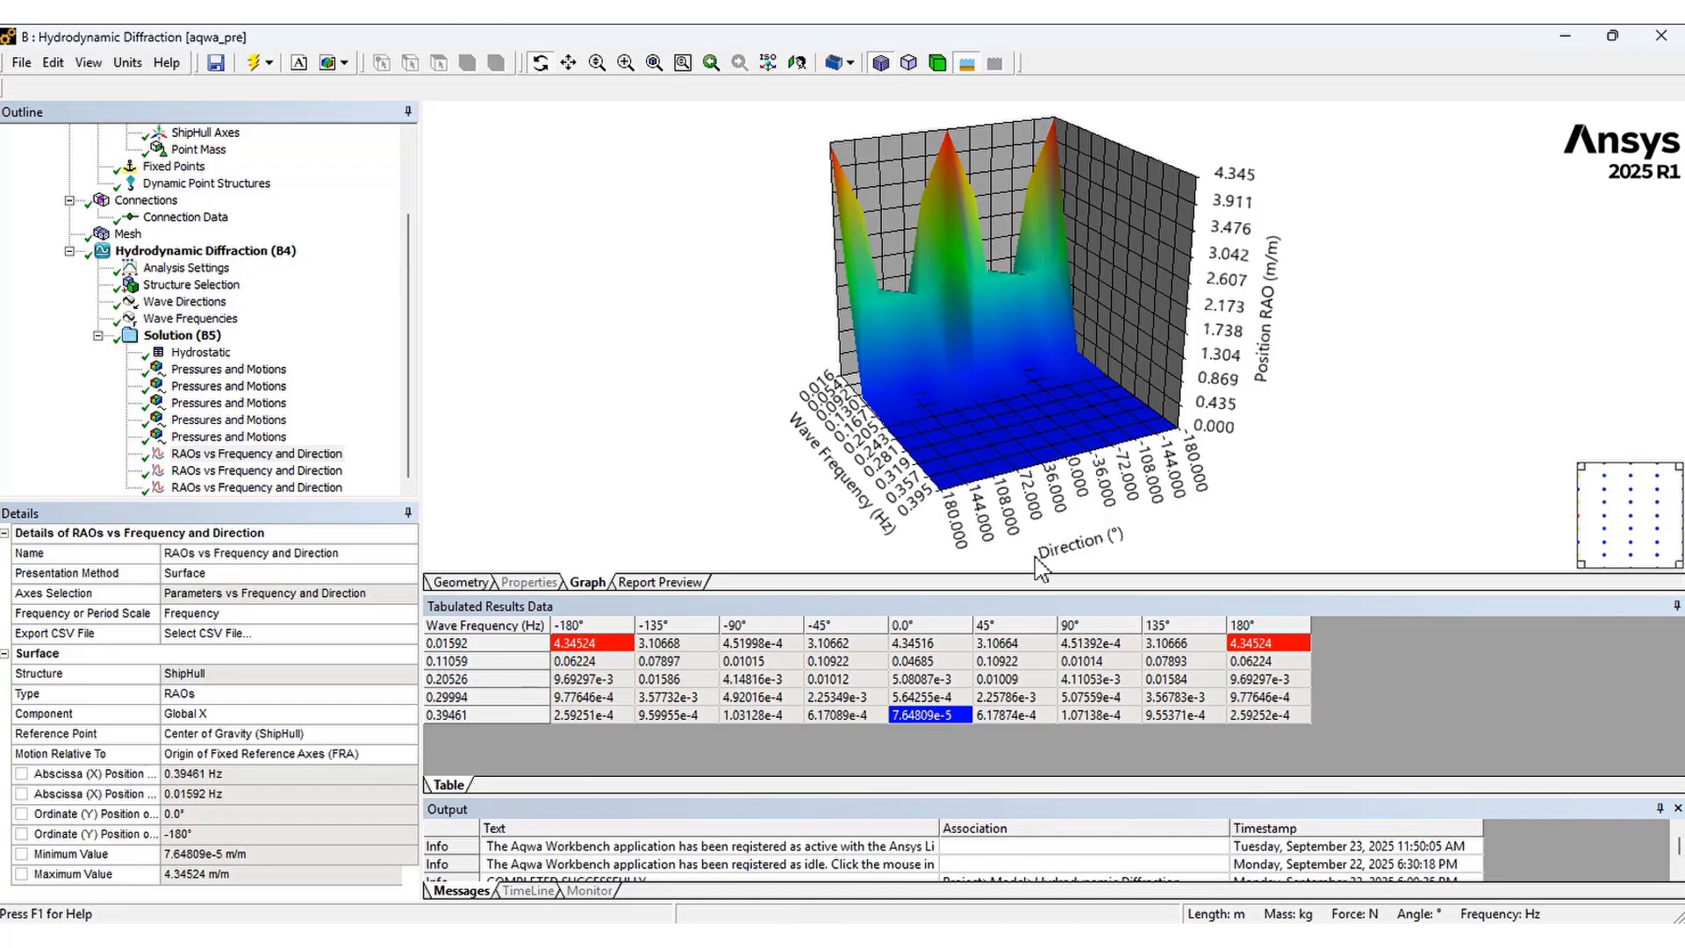
left_click(126, 720)
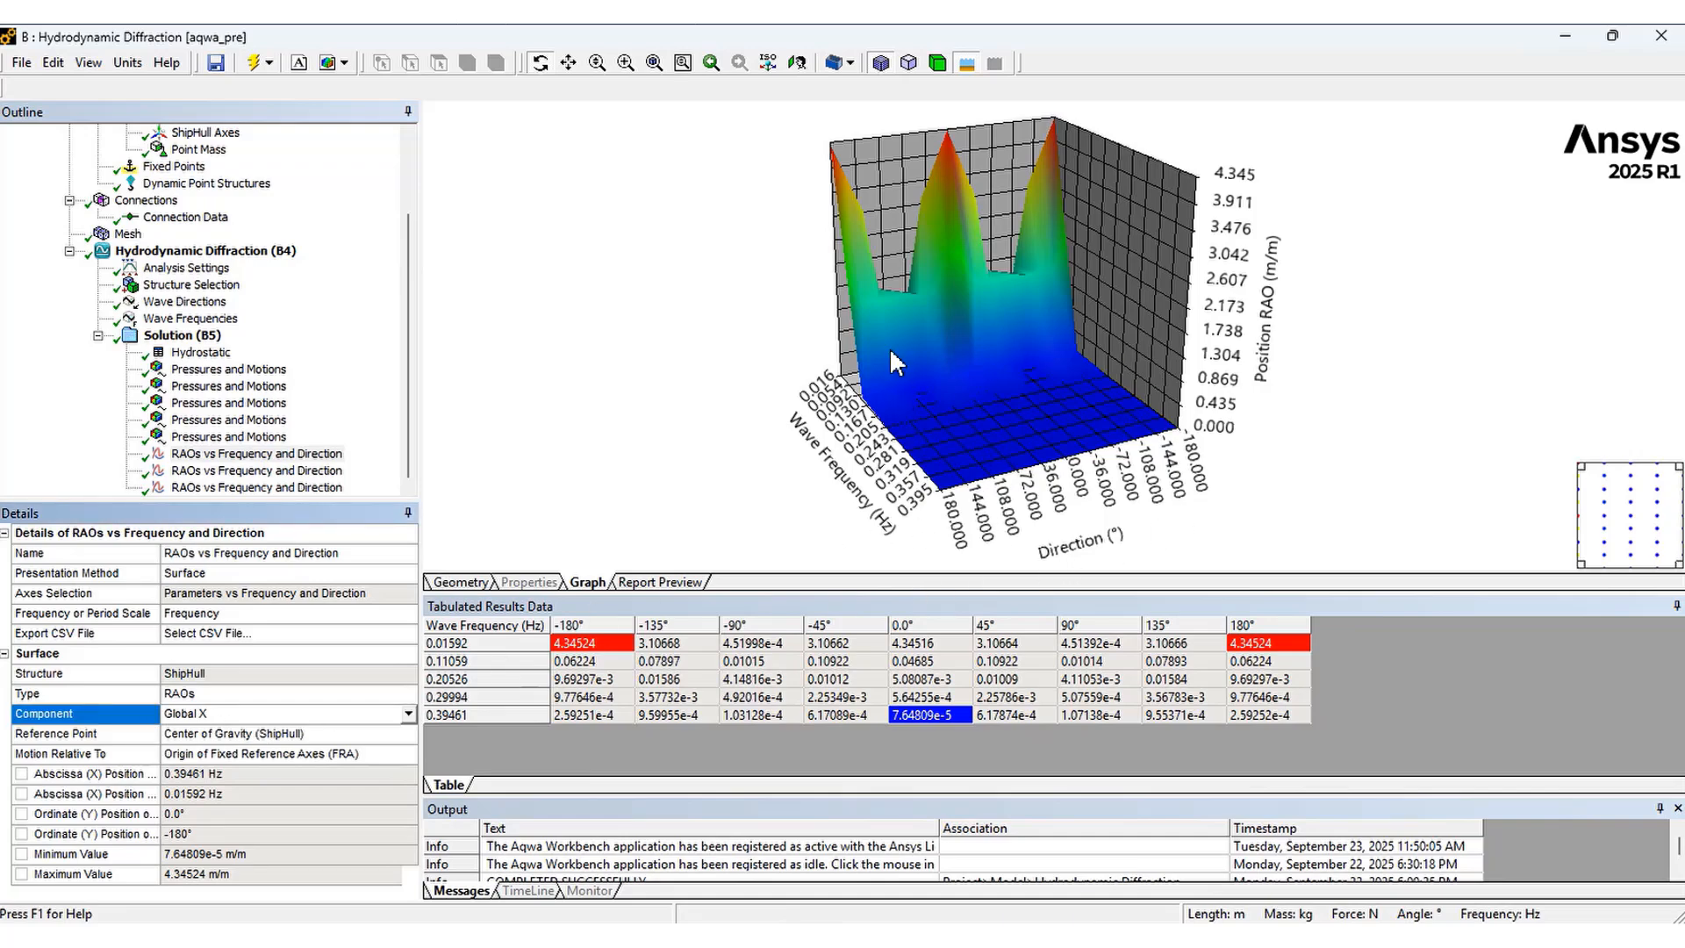
left_click(245, 471)
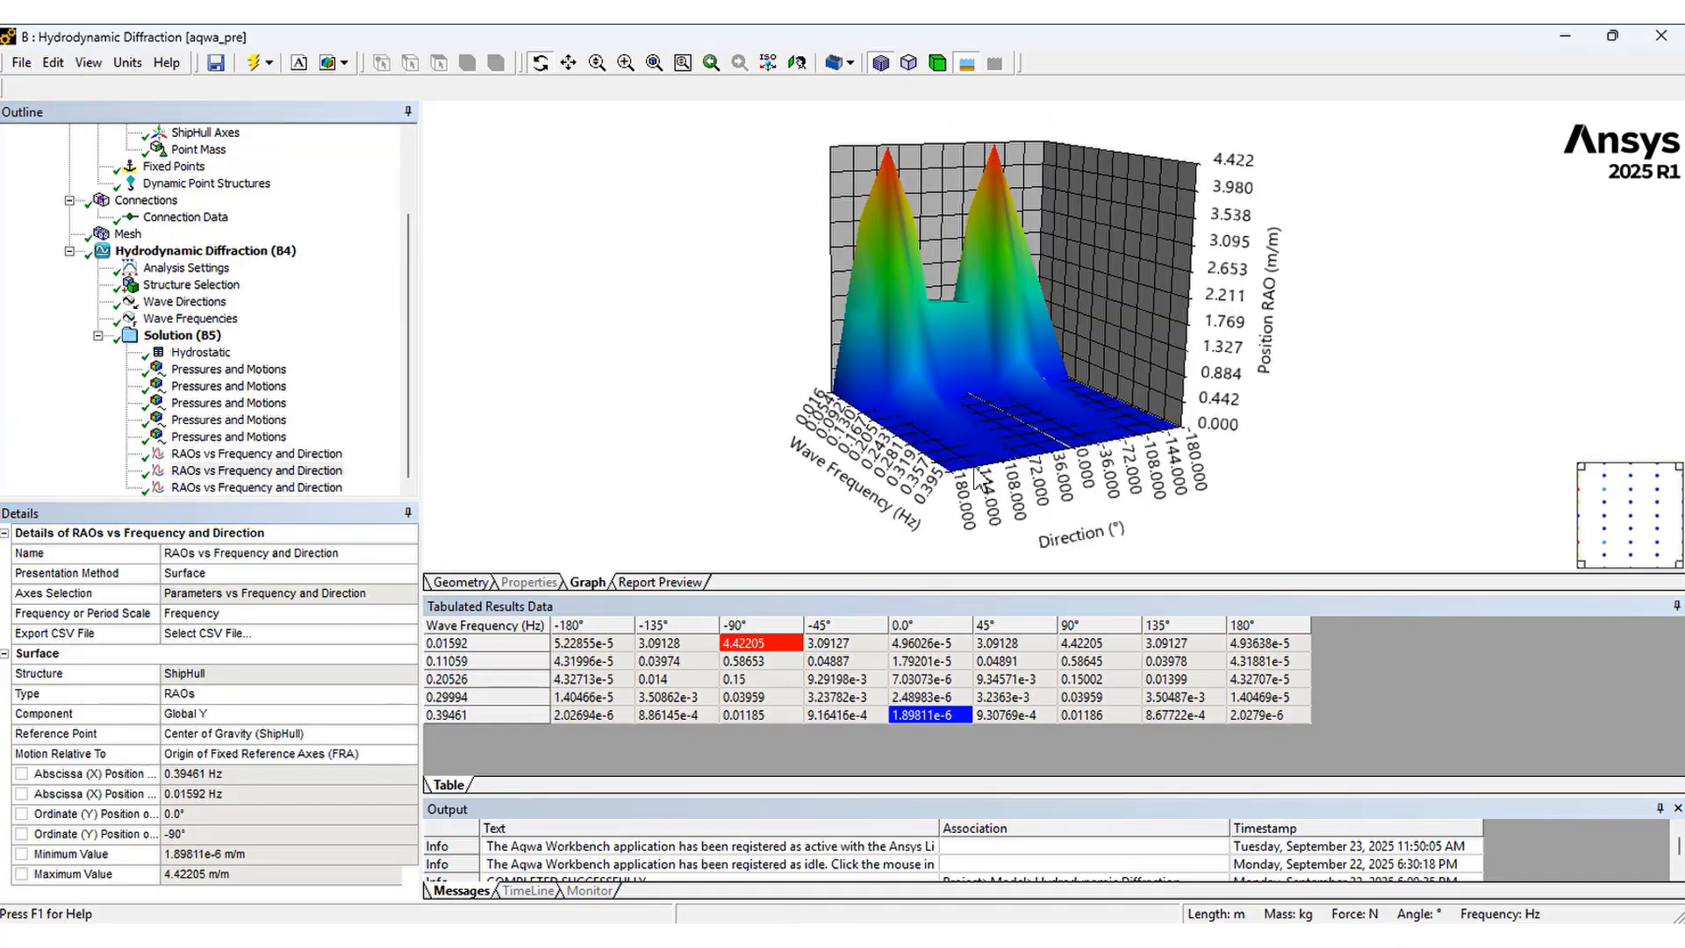
left_click(256, 488)
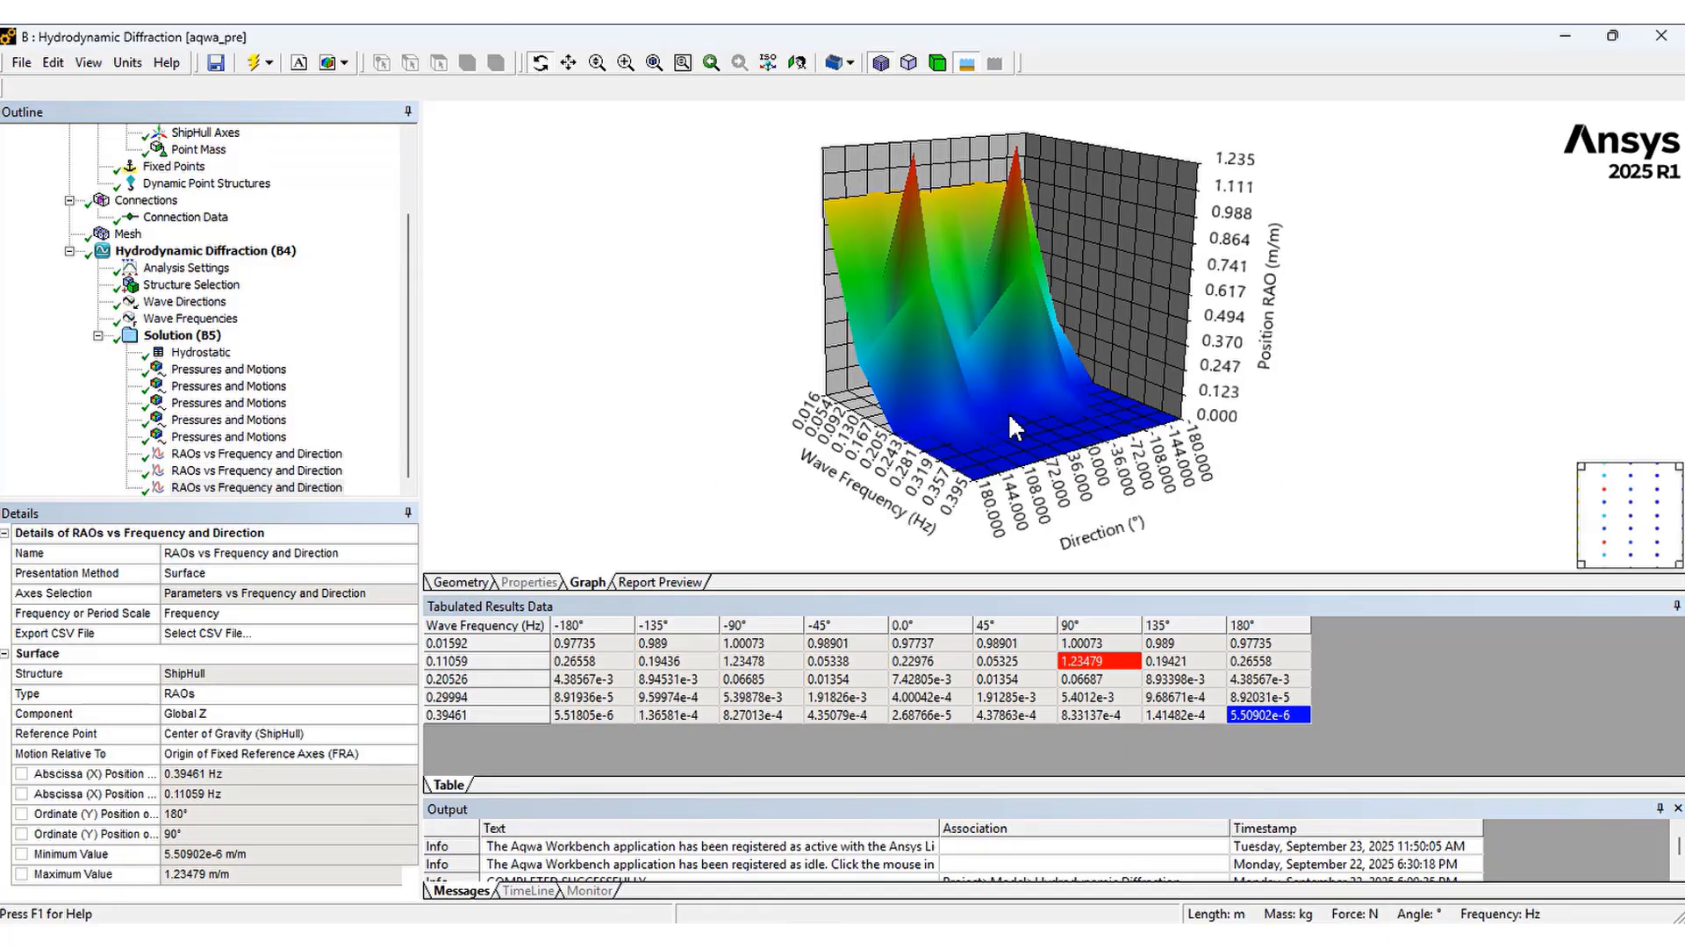
left_click_drag(1014, 419, 1071, 417)
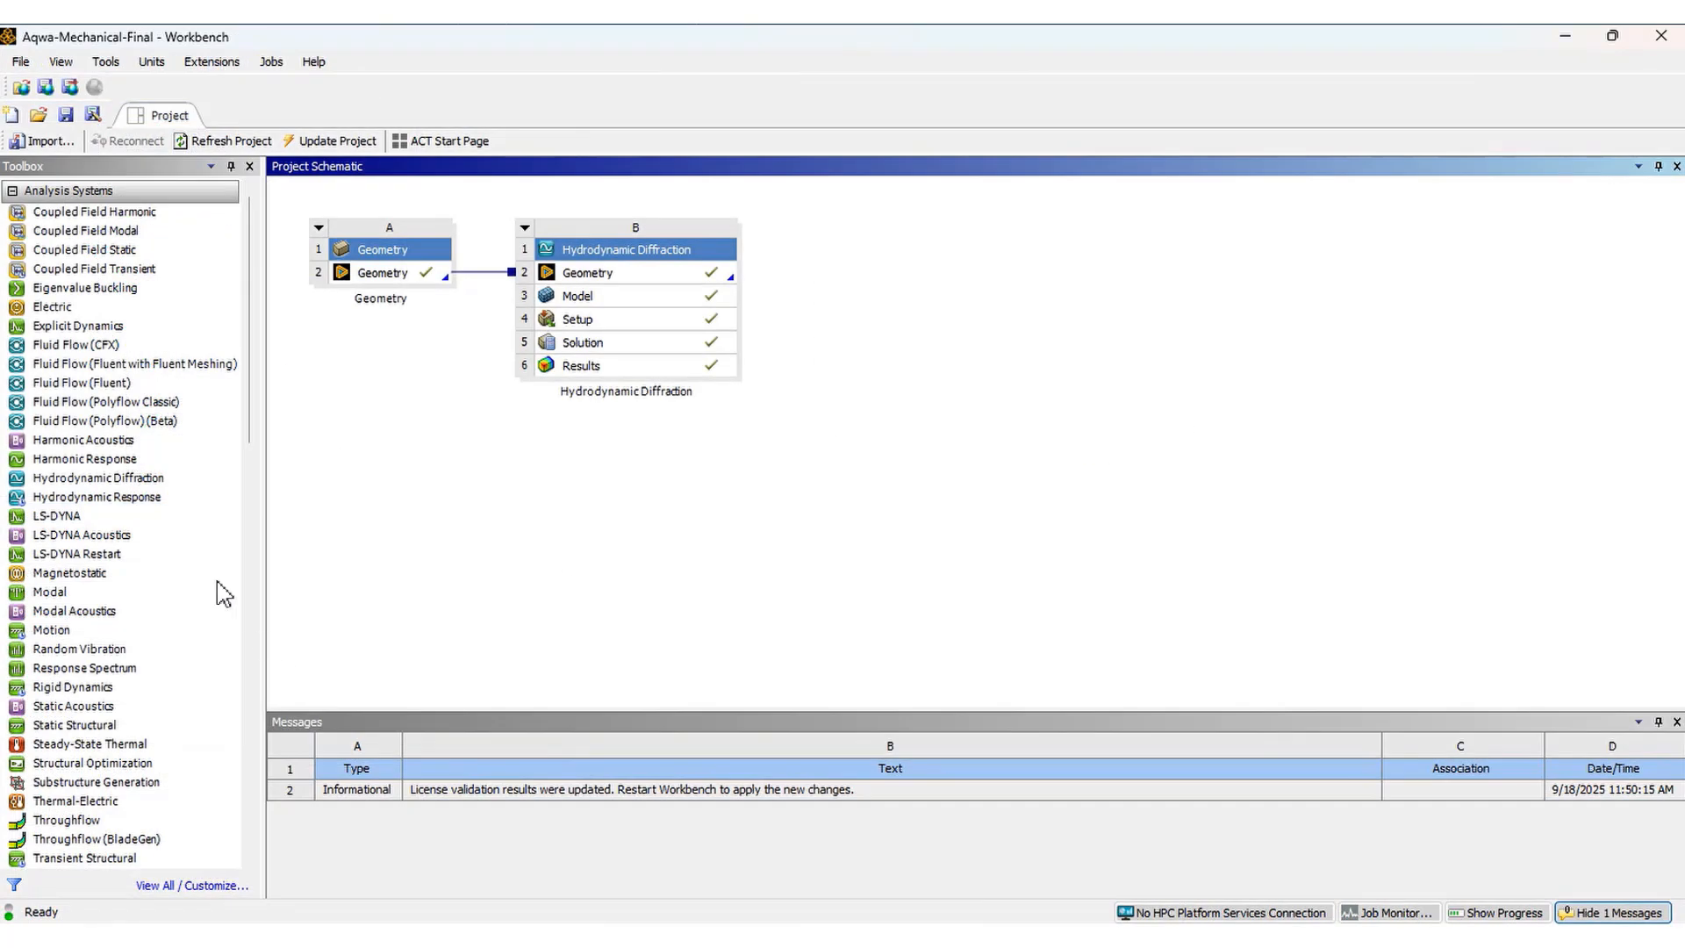
Switch to Workbench and add a Hydrodynamic Response system linked to the Hydrodynamic Diffraction system
left_click_drag(143, 499, 650, 344)
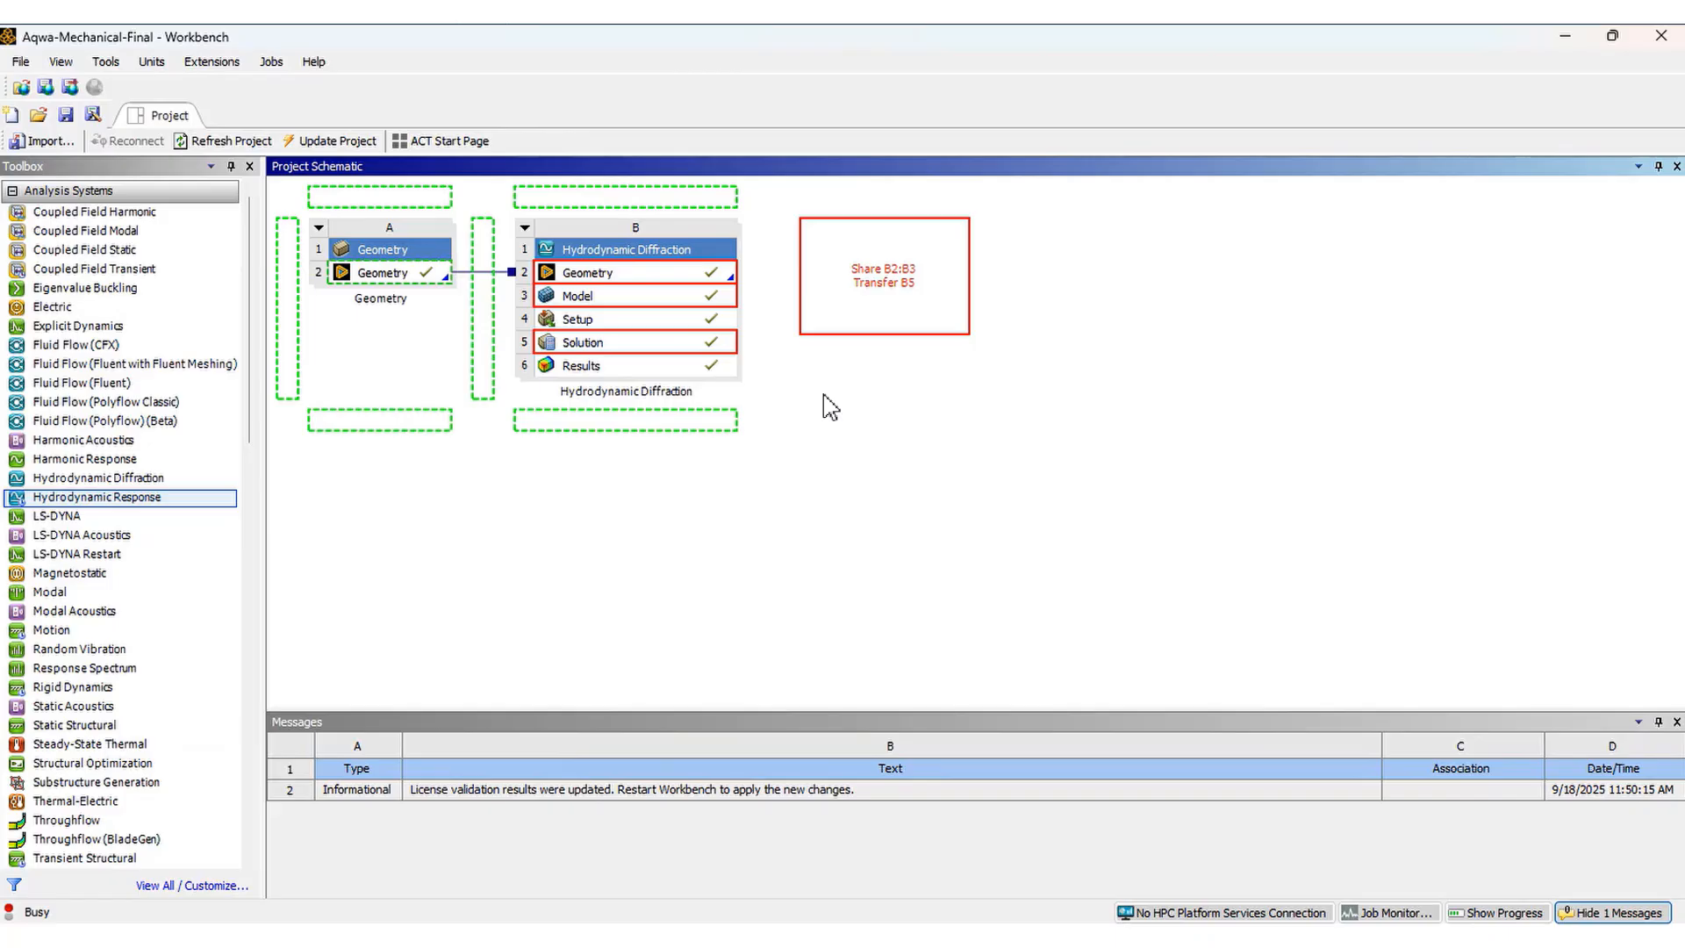
left_click(991, 465)
Open the Hydrodynamic Response setup for editing
left_click(947, 322)
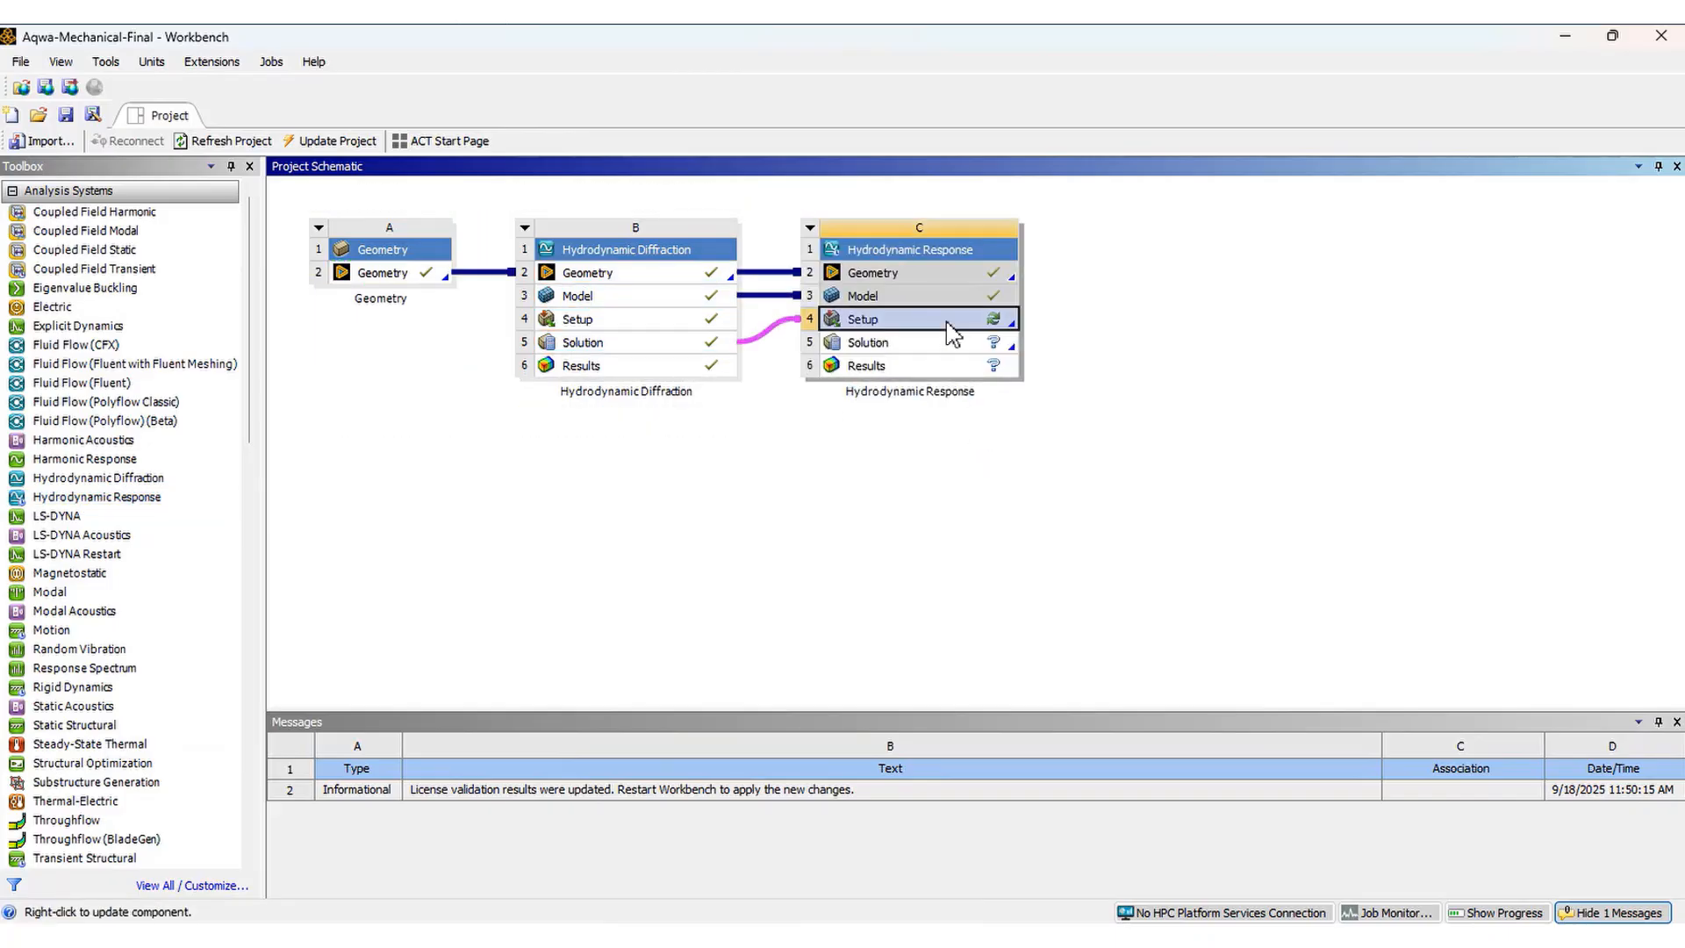
right_click(950, 333)
left_click(1008, 333)
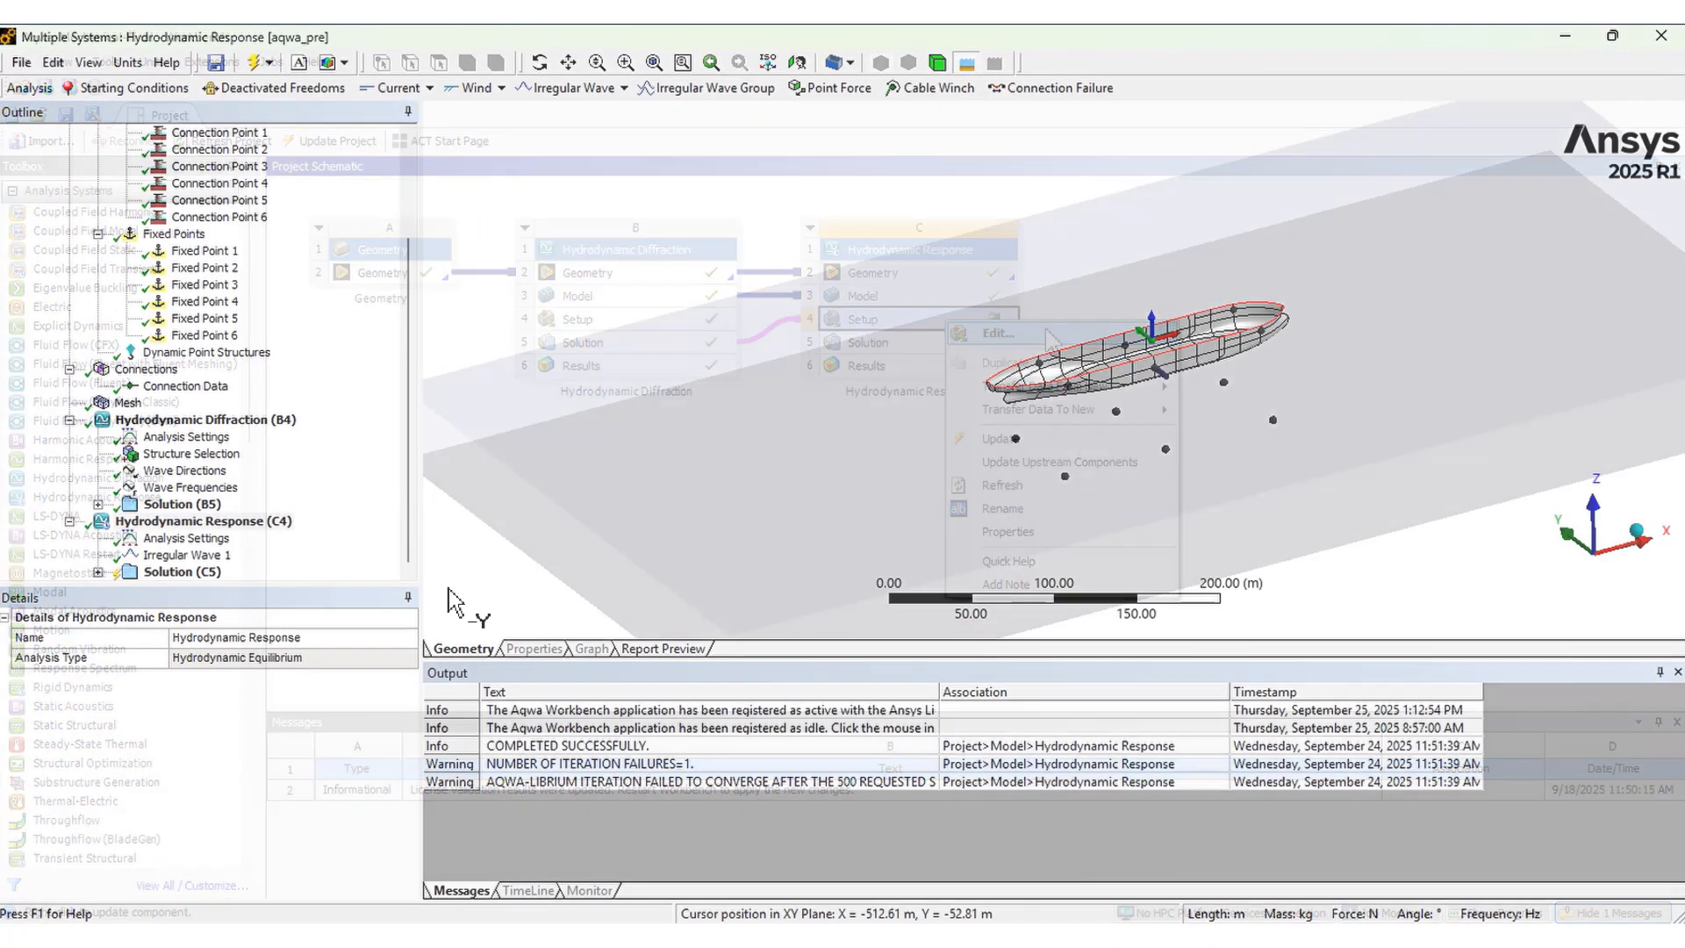
Review the Hydrodynamic Response analysis settings, including the Stability Analysis computation type, and the Irregular Wave 1 spectrum definition
left_click(242, 524)
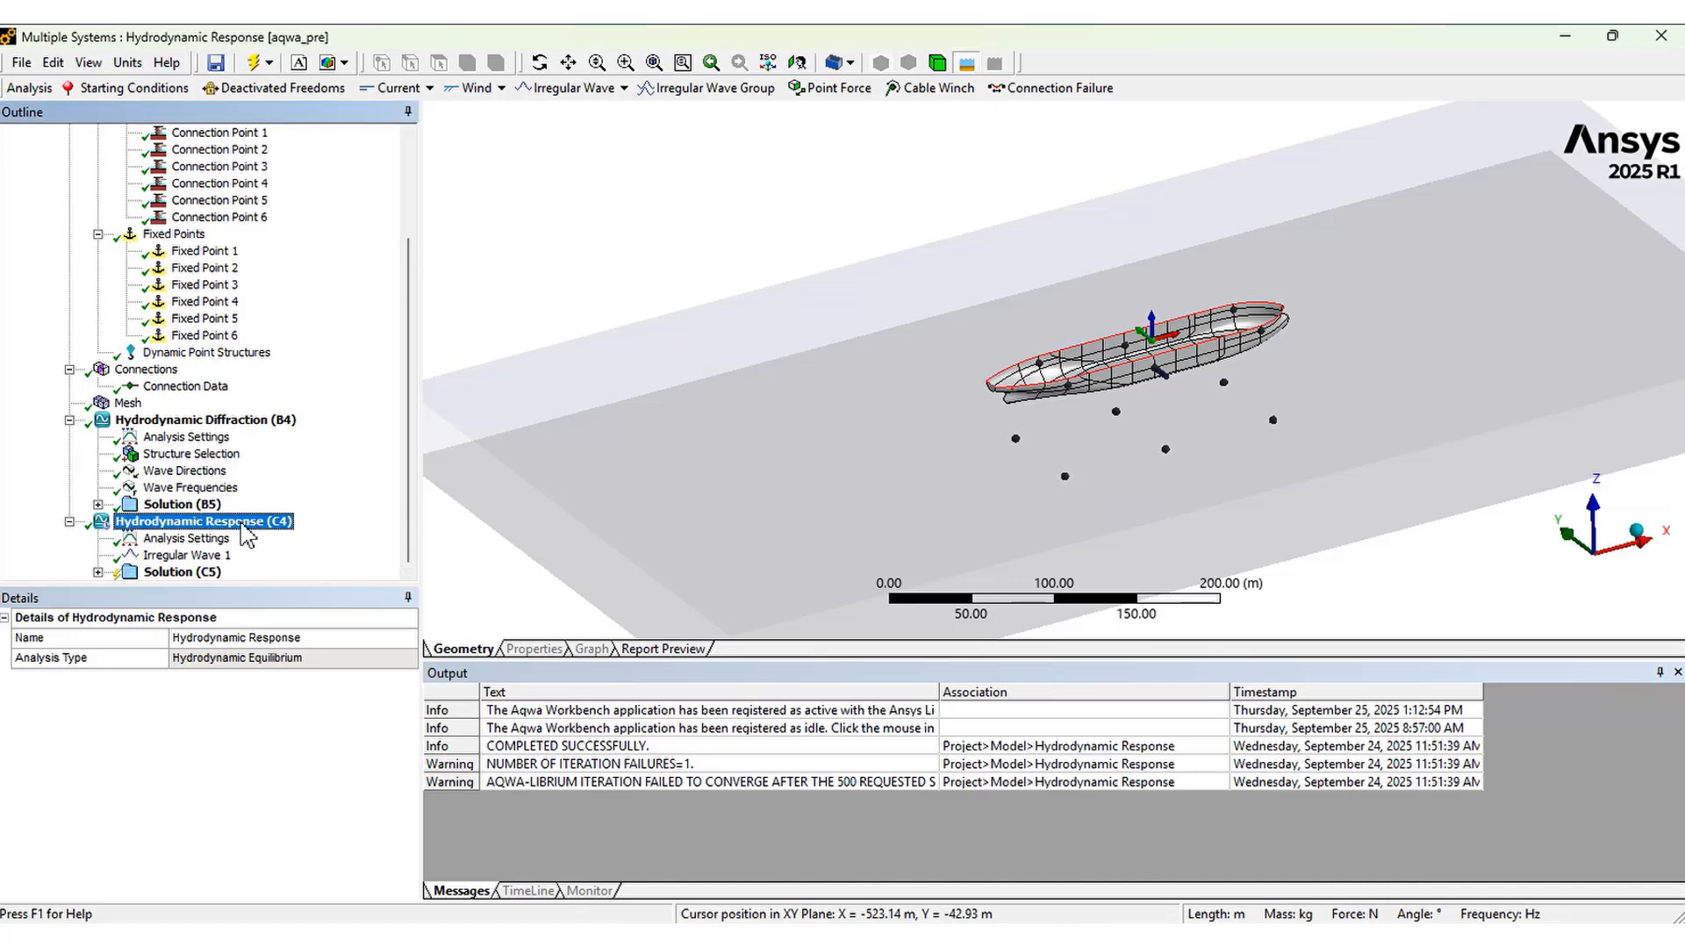
left_click(214, 541)
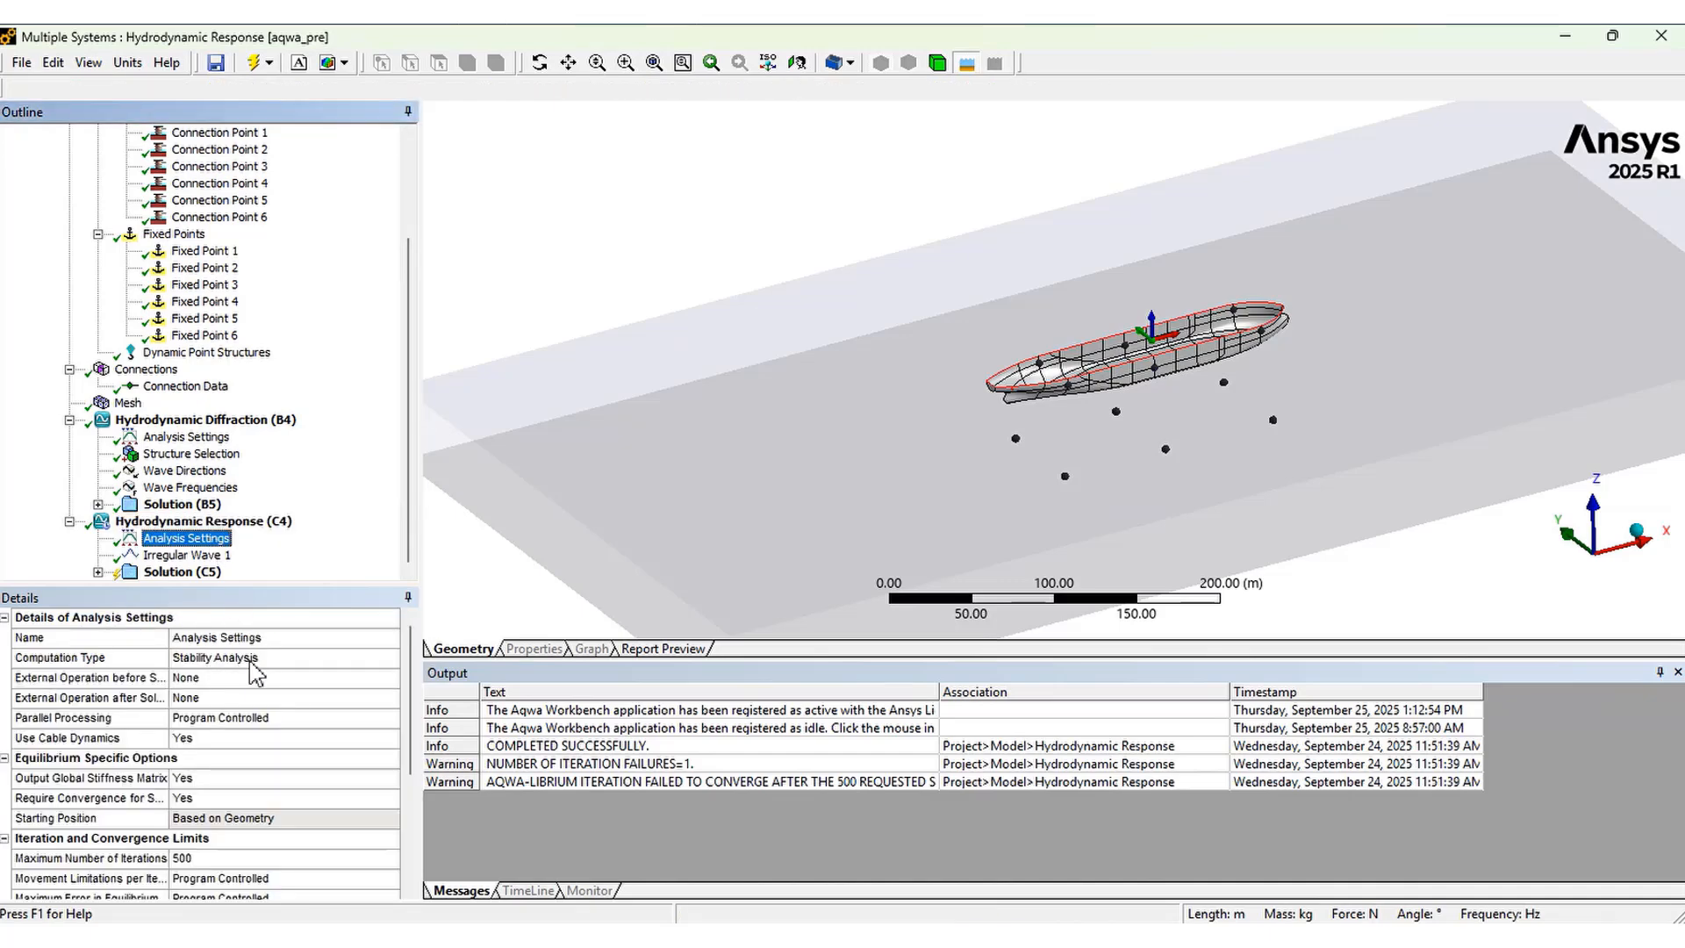
left_click(143, 661)
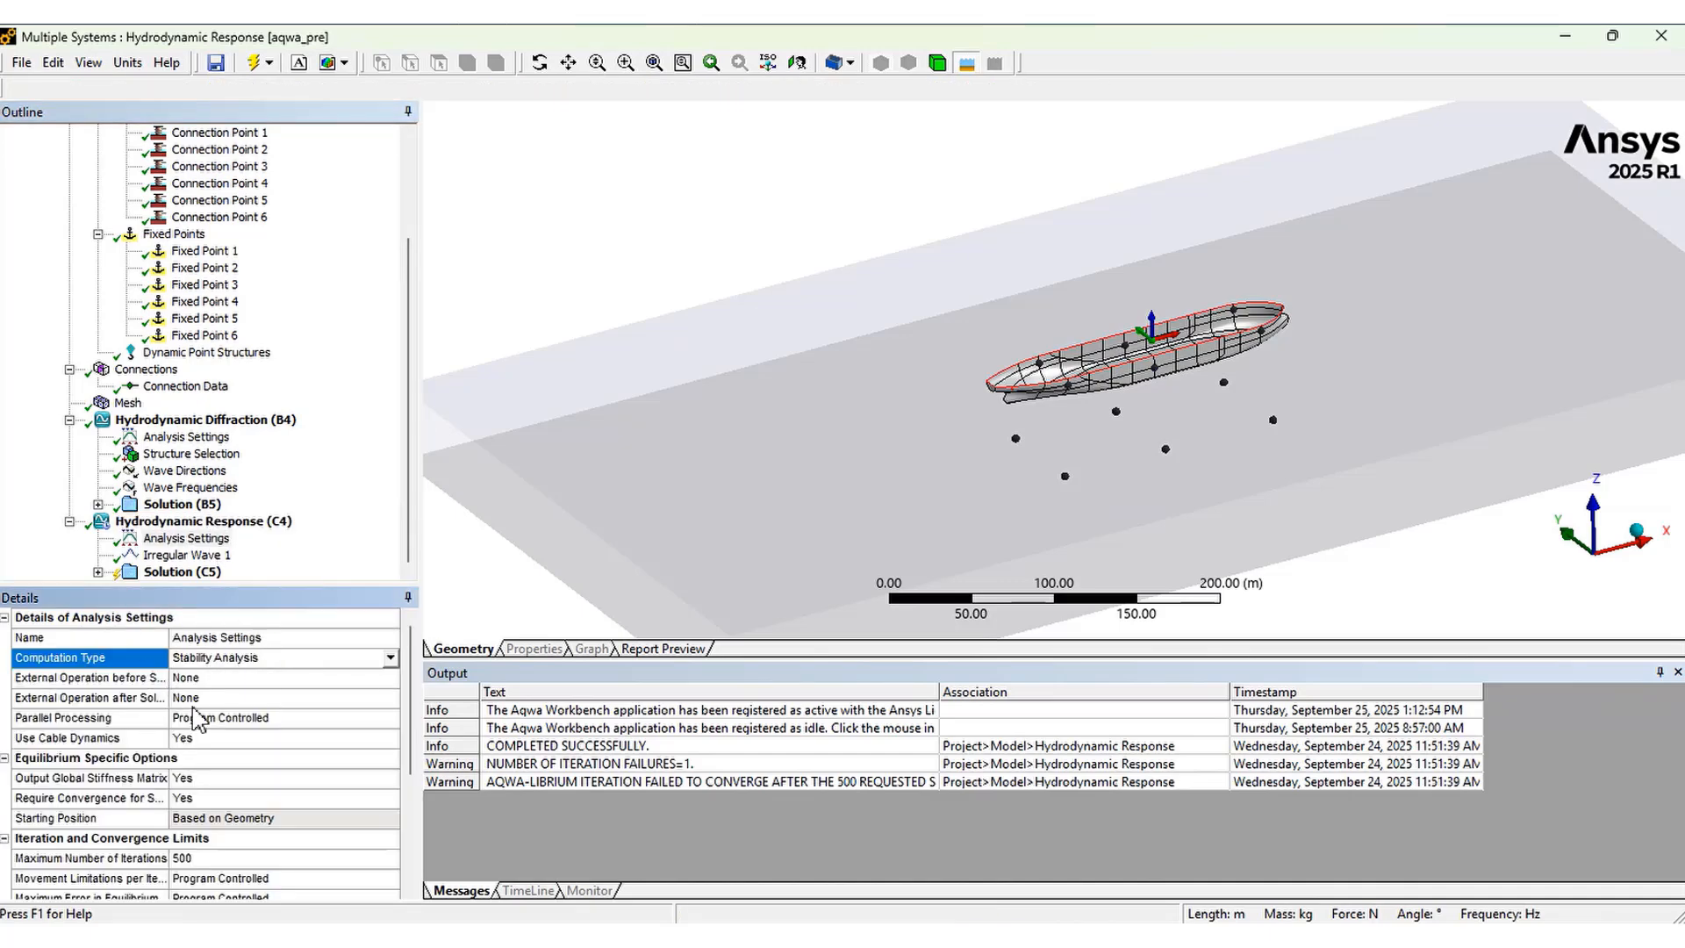
left_click_drag(409, 709, 409, 667)
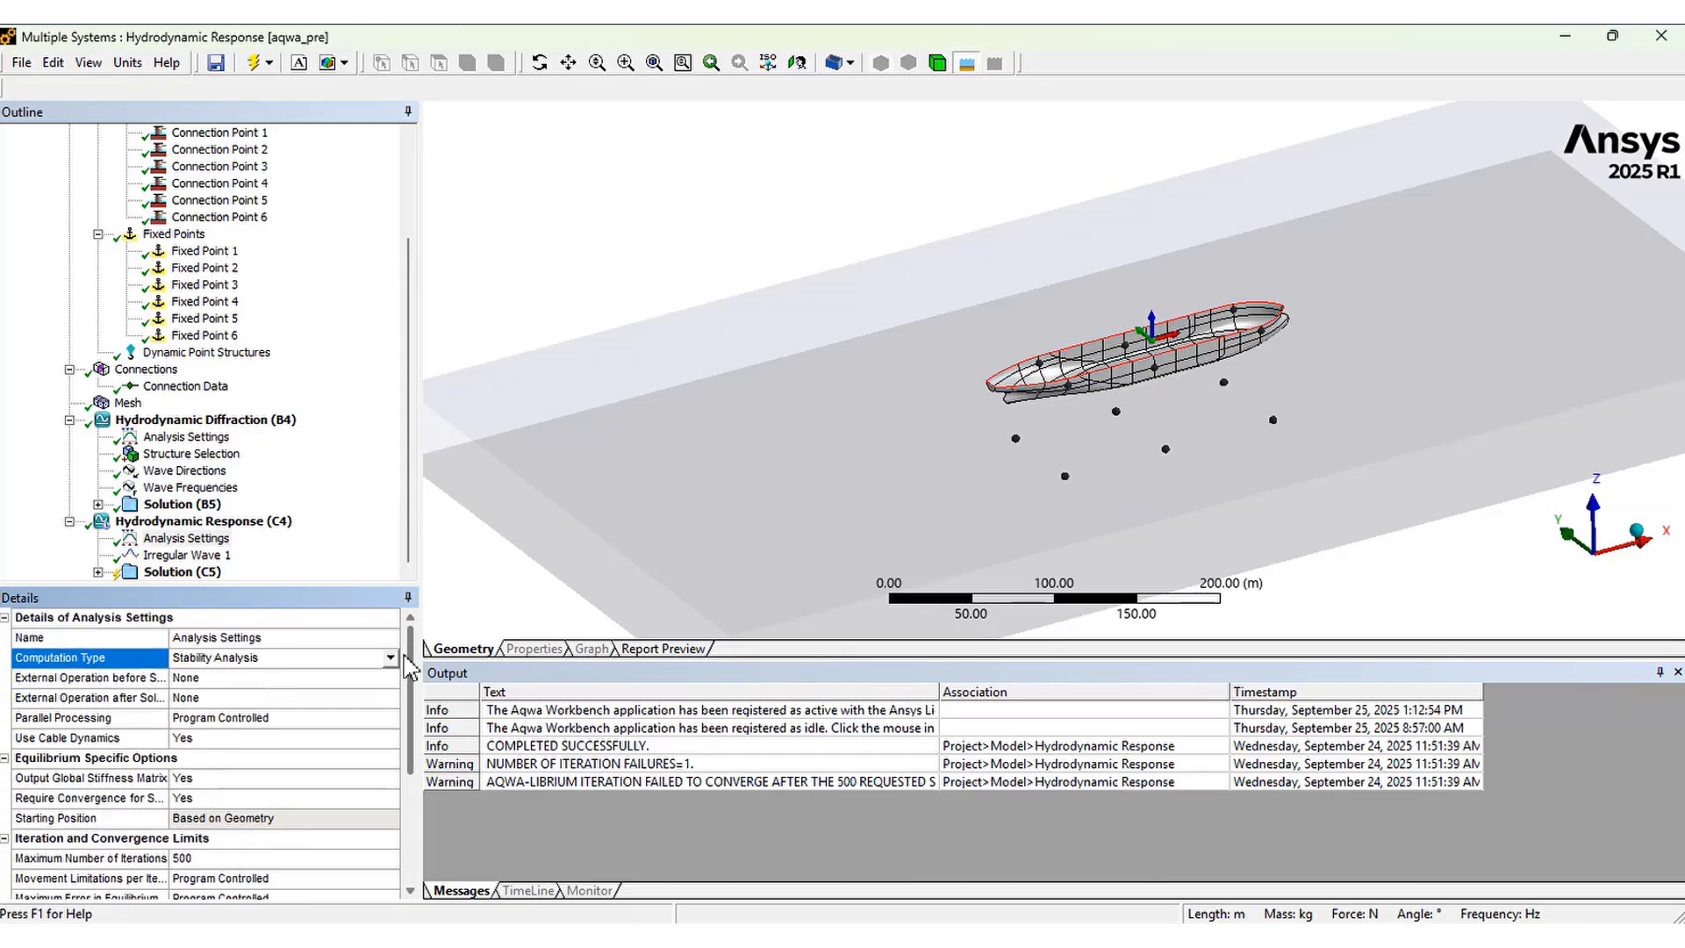
left_click(410, 514)
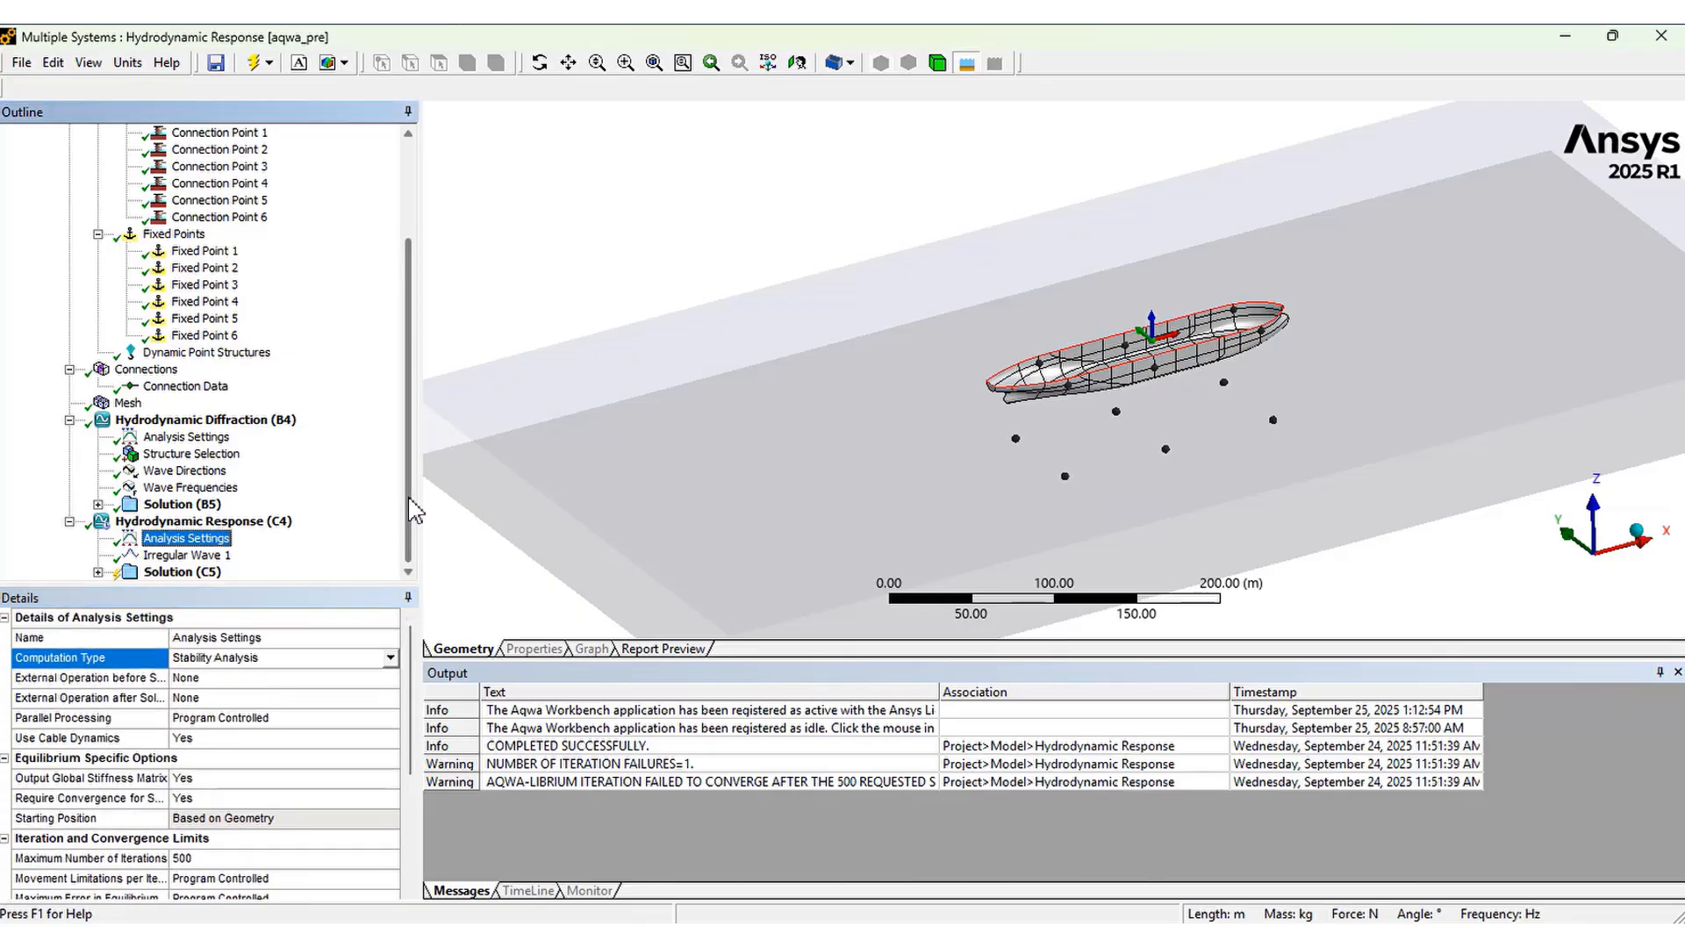
left_click(179, 557)
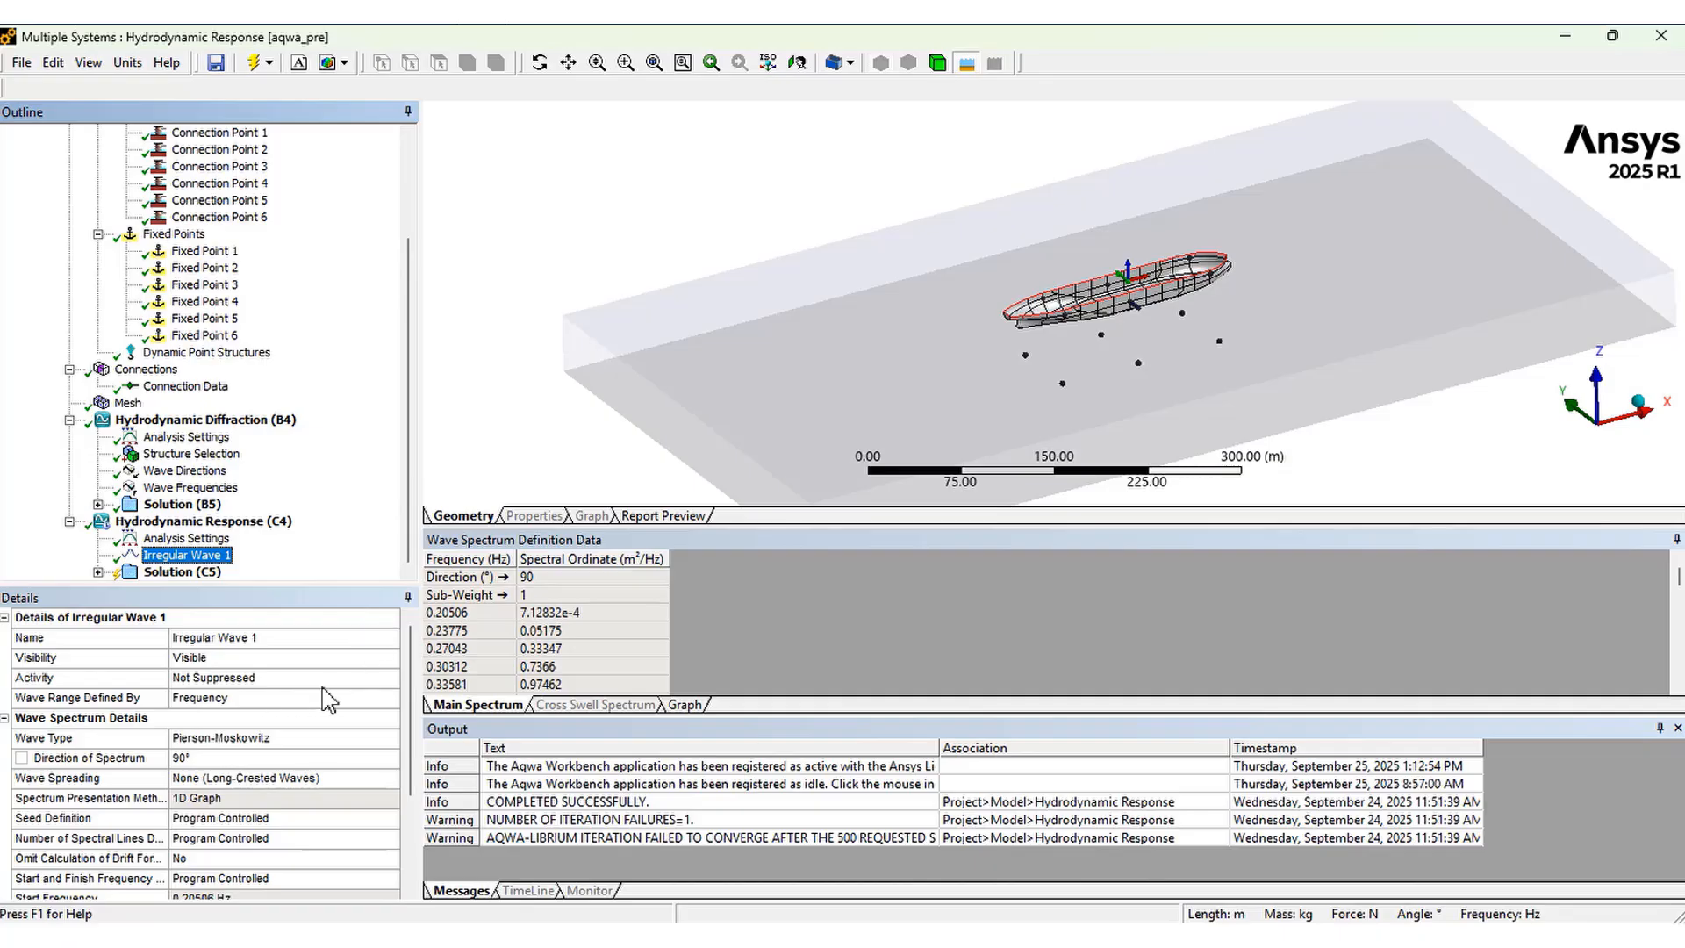
Open the add options for the ShipHull part to show the available items, including Connection Point, without adding anything
left_click_drag(409, 692, 414, 559)
scroll(252, 214, "up", 3)
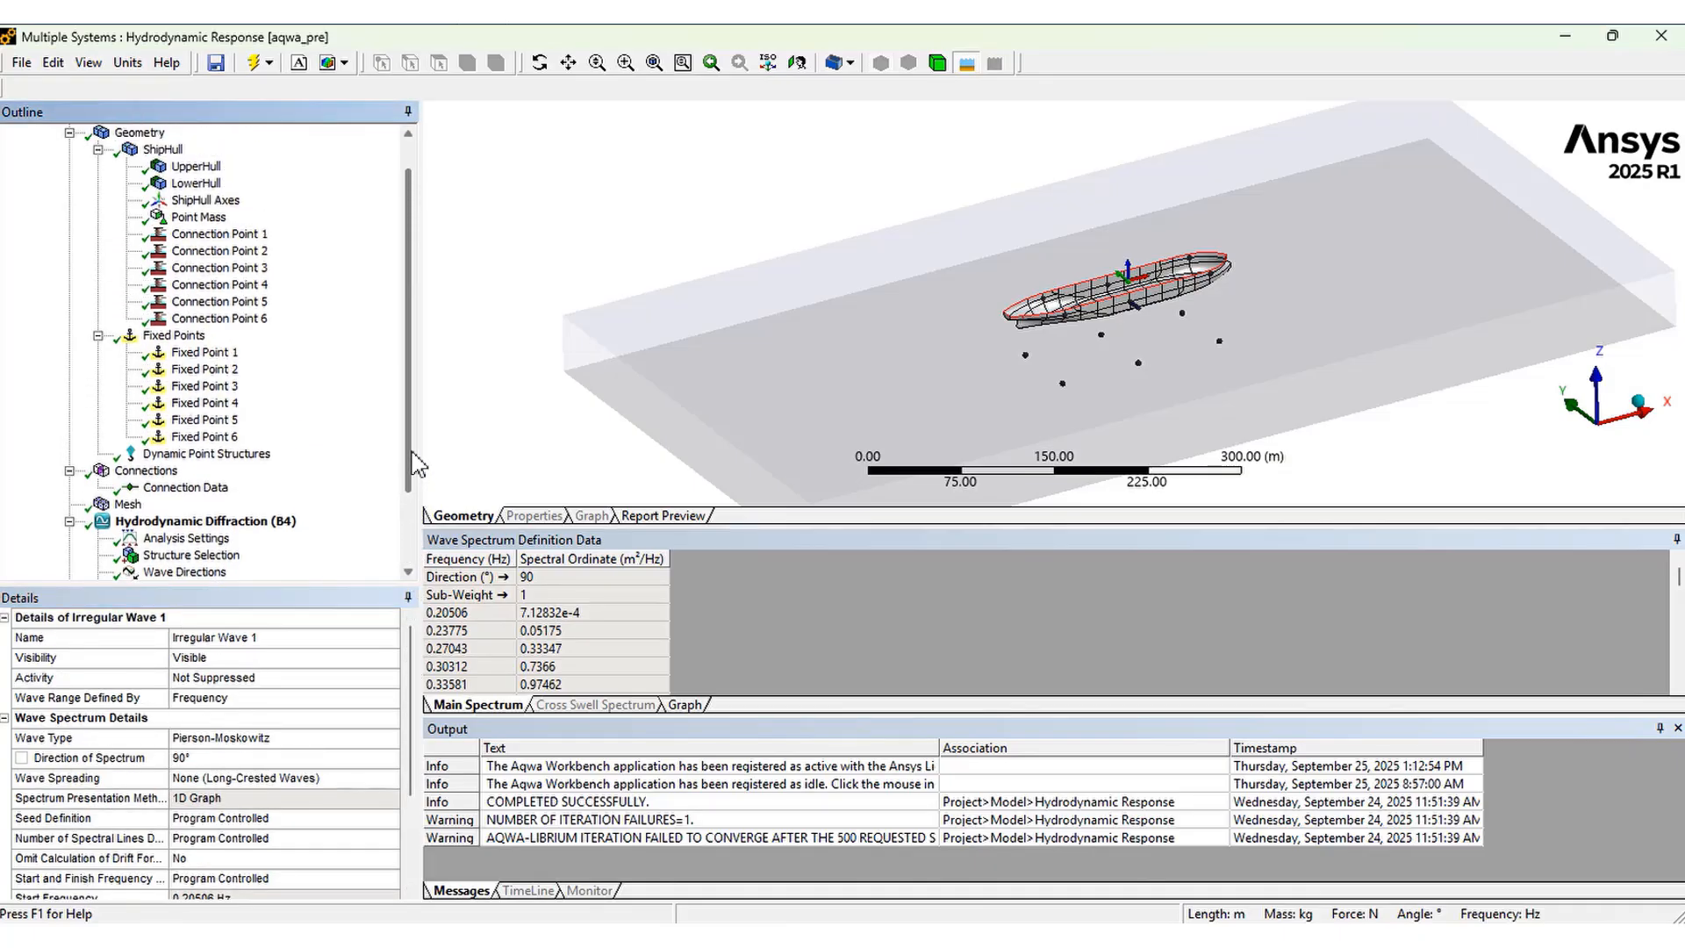
left_click(162, 183)
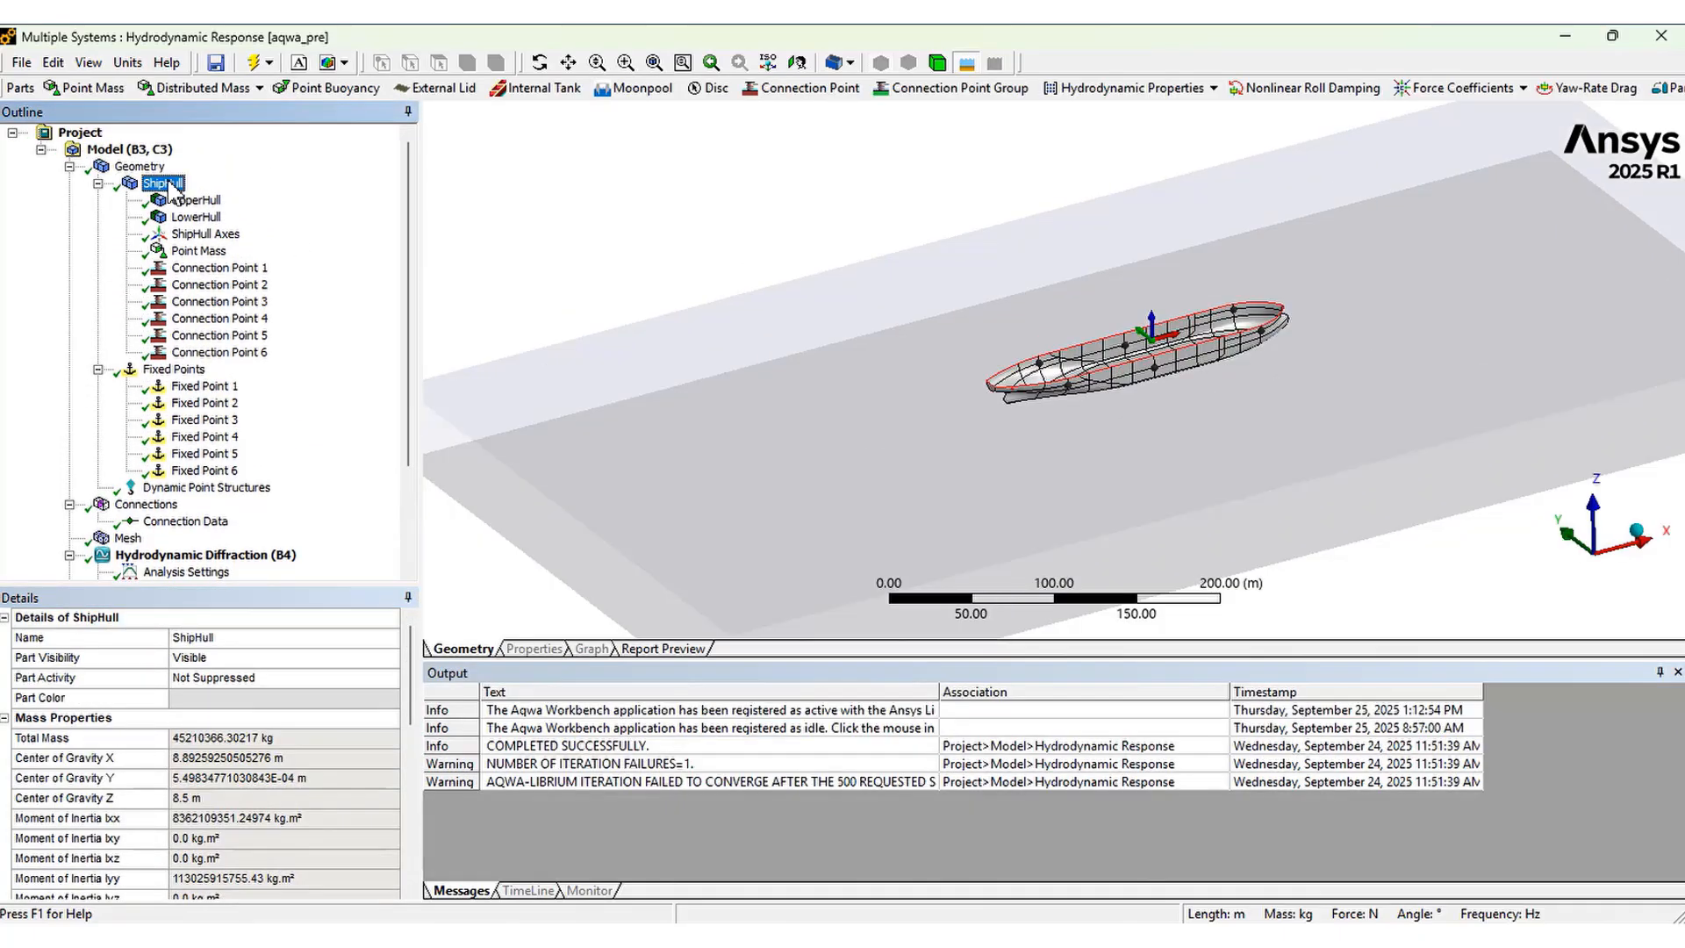
right_click(169, 183)
mouse_move(256, 195)
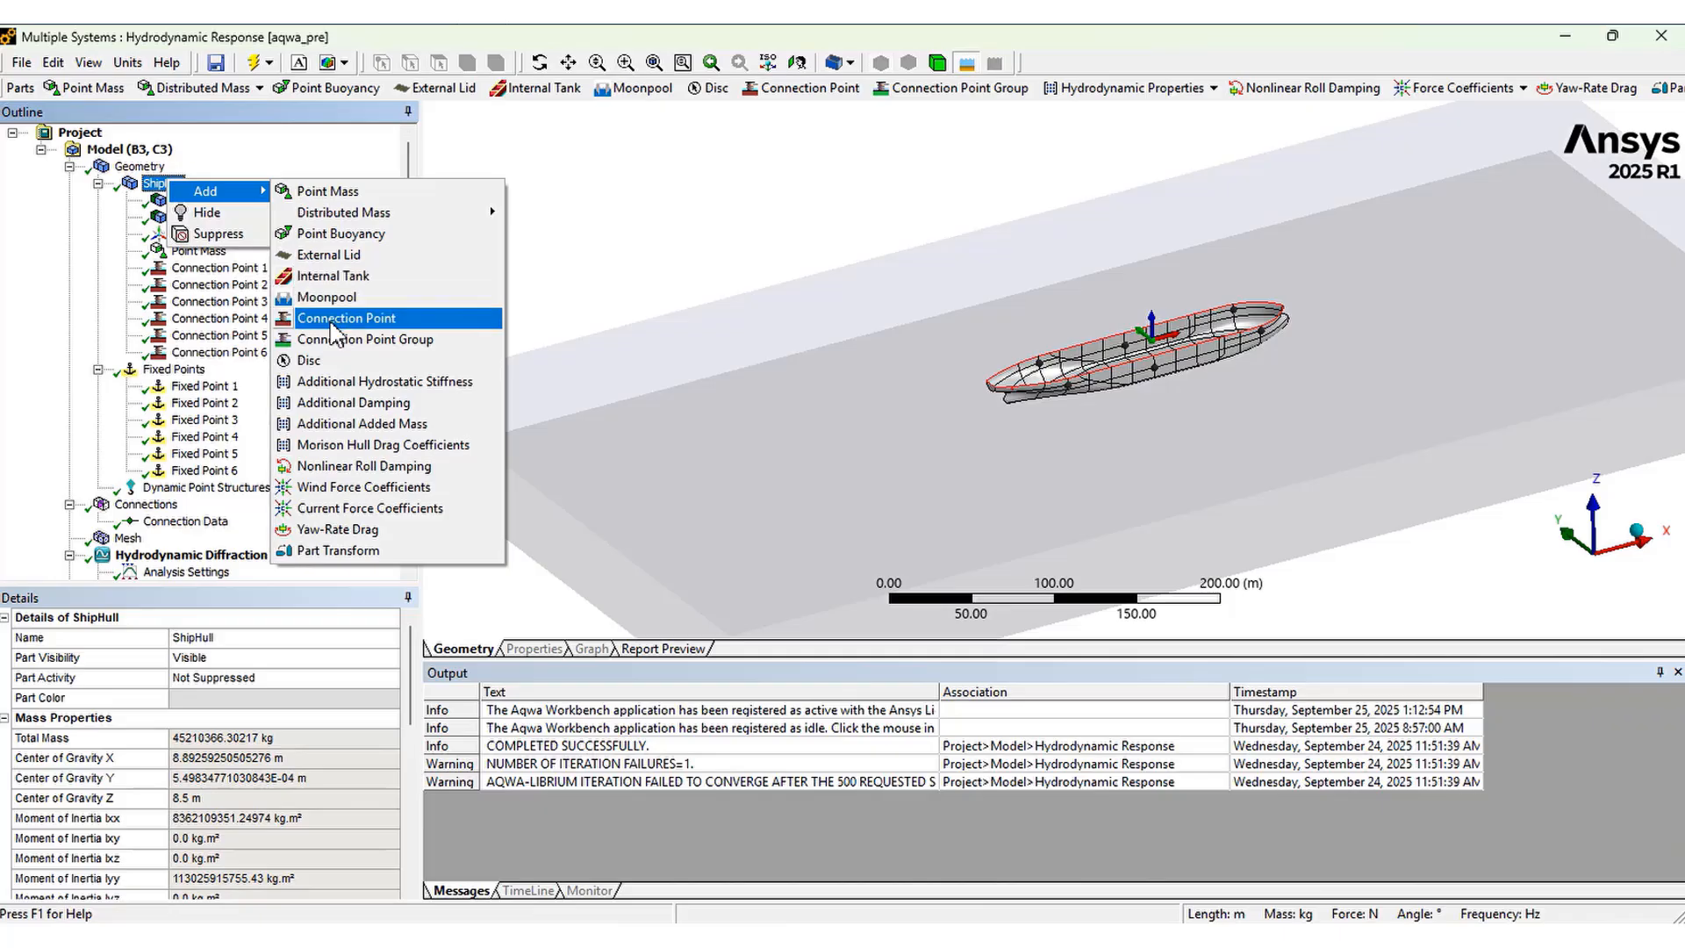
key("Escape")
key("Escape")
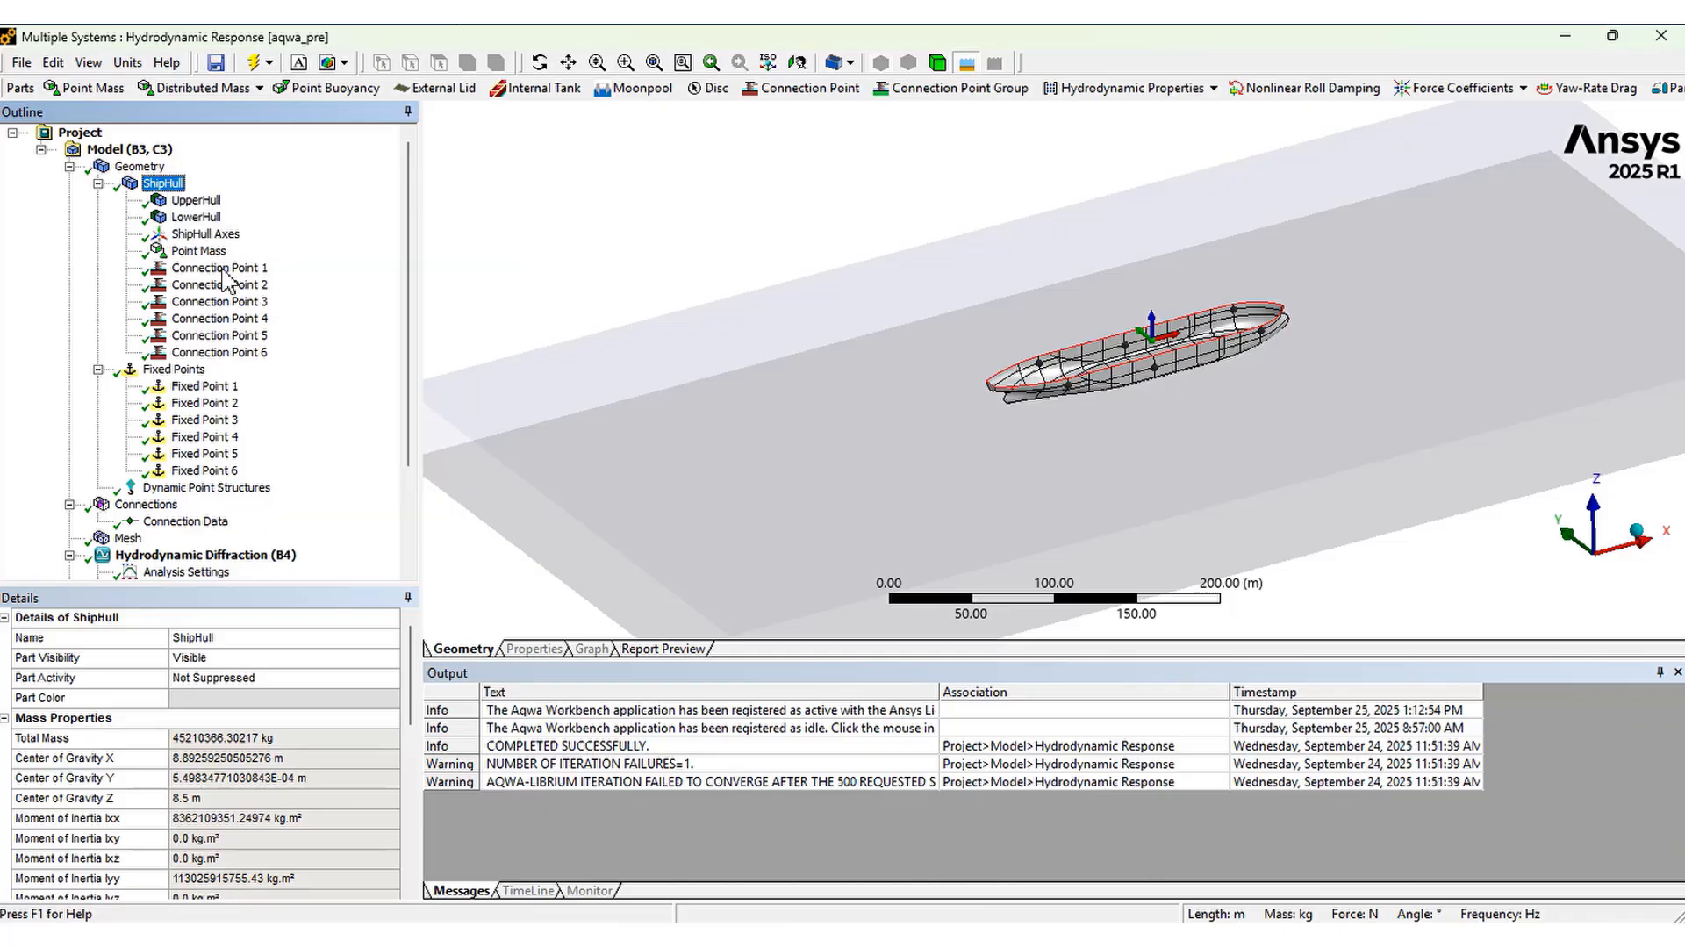
Review Connection Points 1 to 6 on the ship hull, checking each one's vertex-based position definition
left_click(225, 271)
left_click(220, 287)
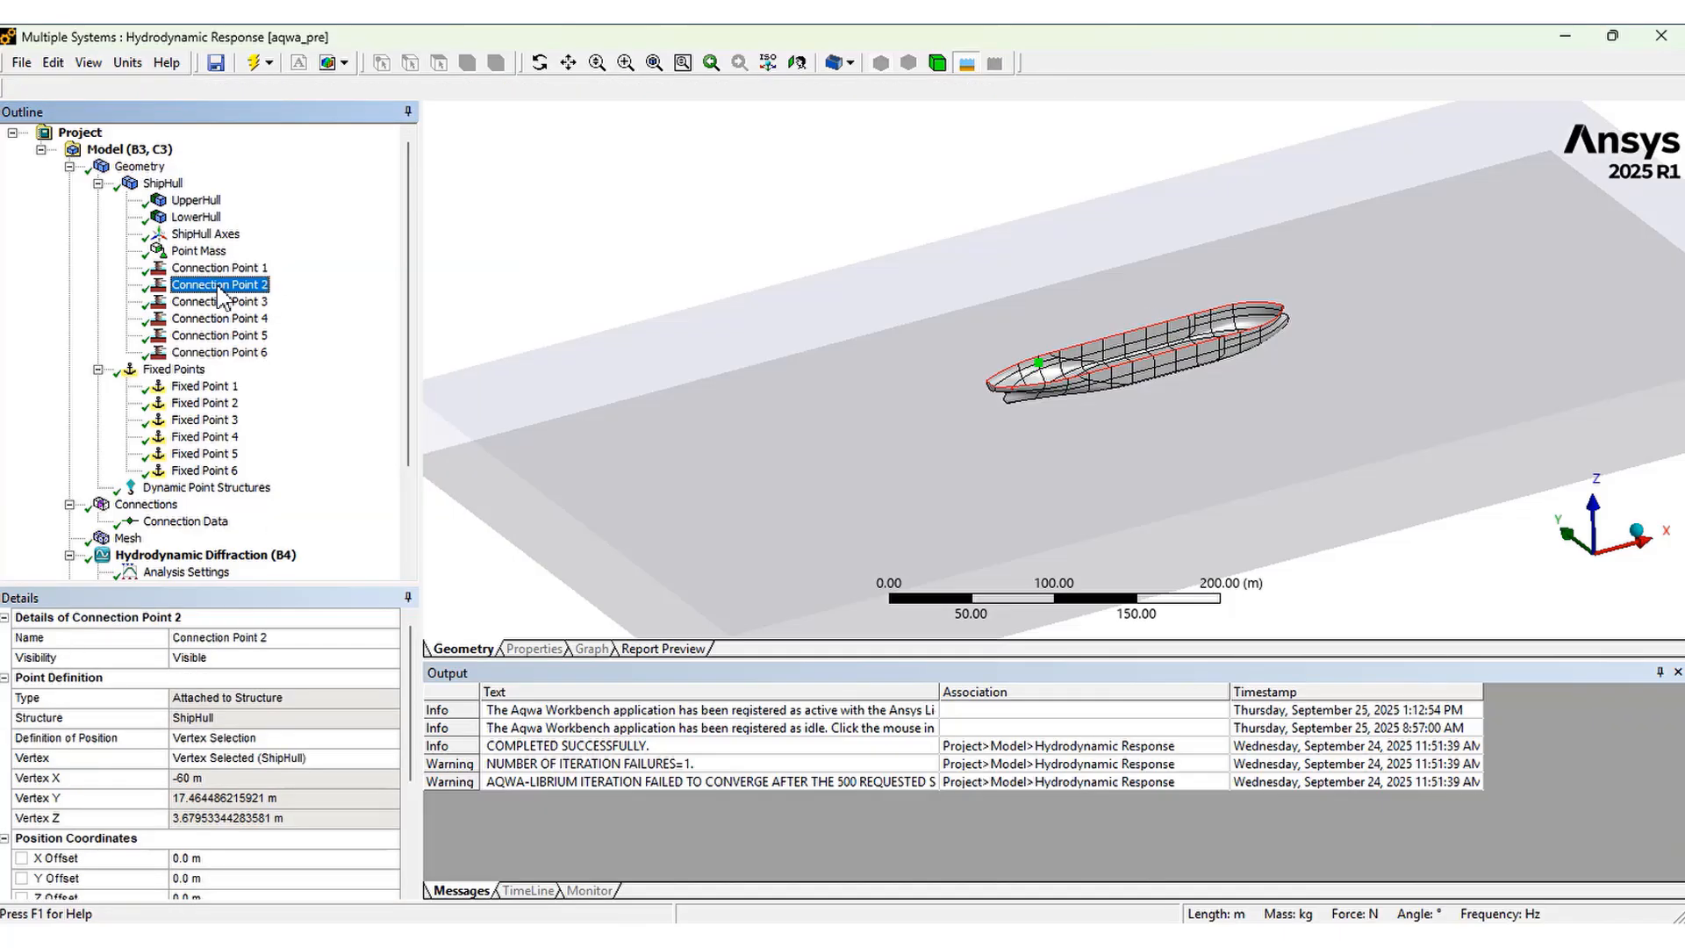
left_click(220, 301)
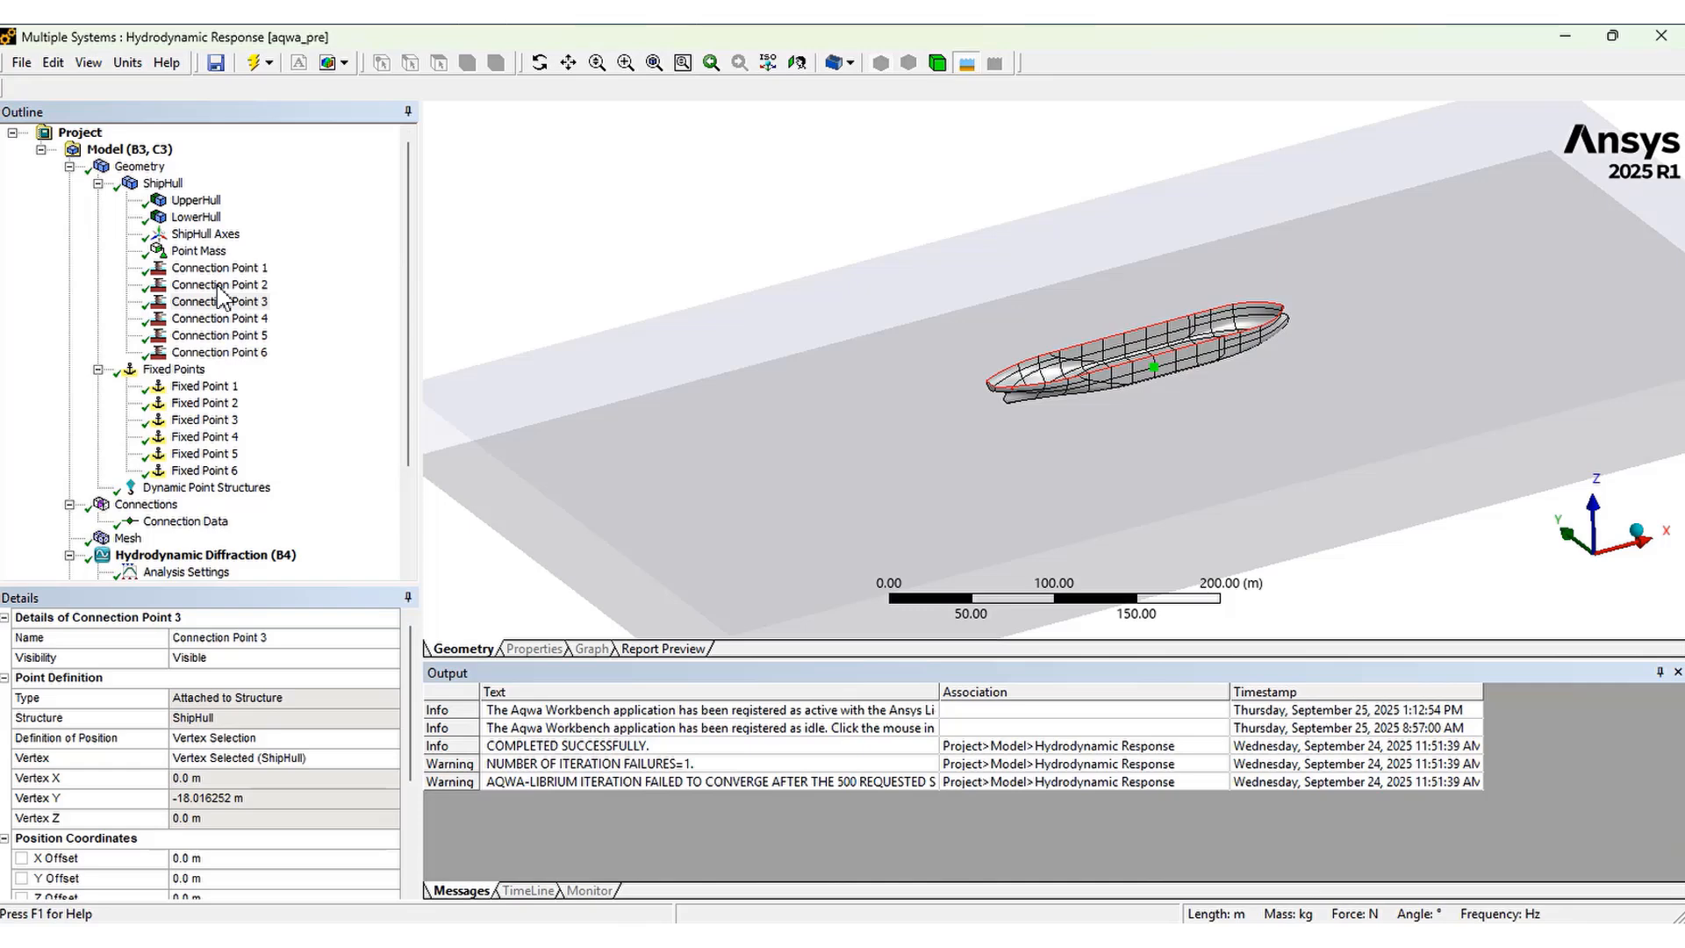
left_click(219, 319)
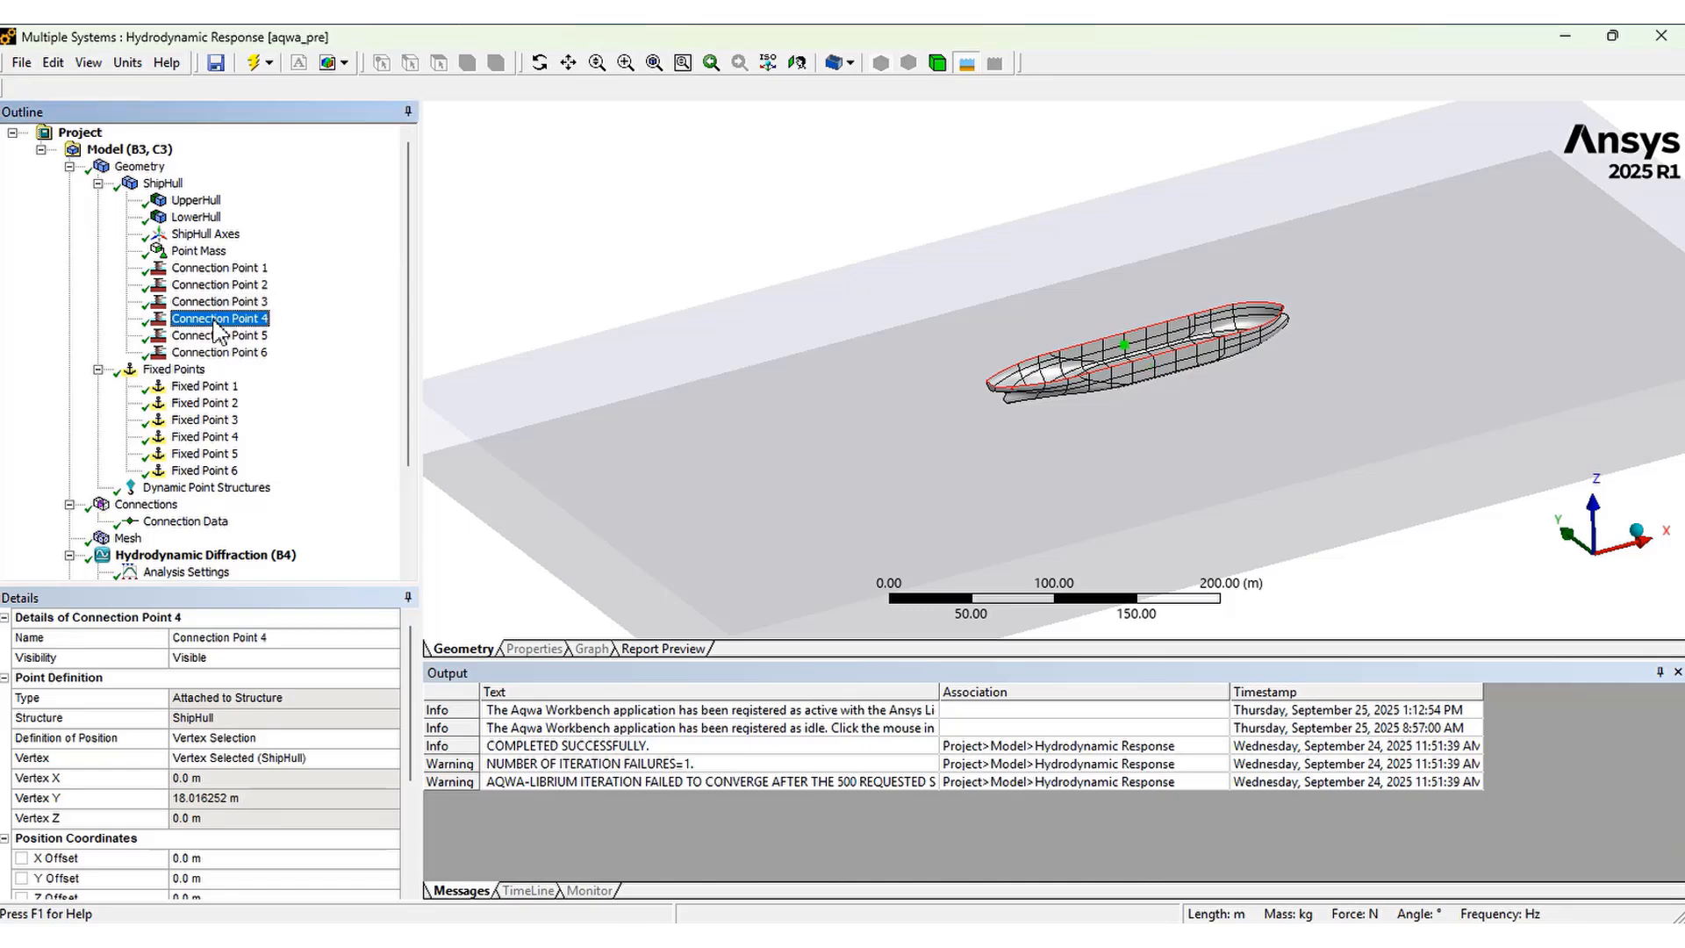
left_click(222, 336)
left_click(230, 353)
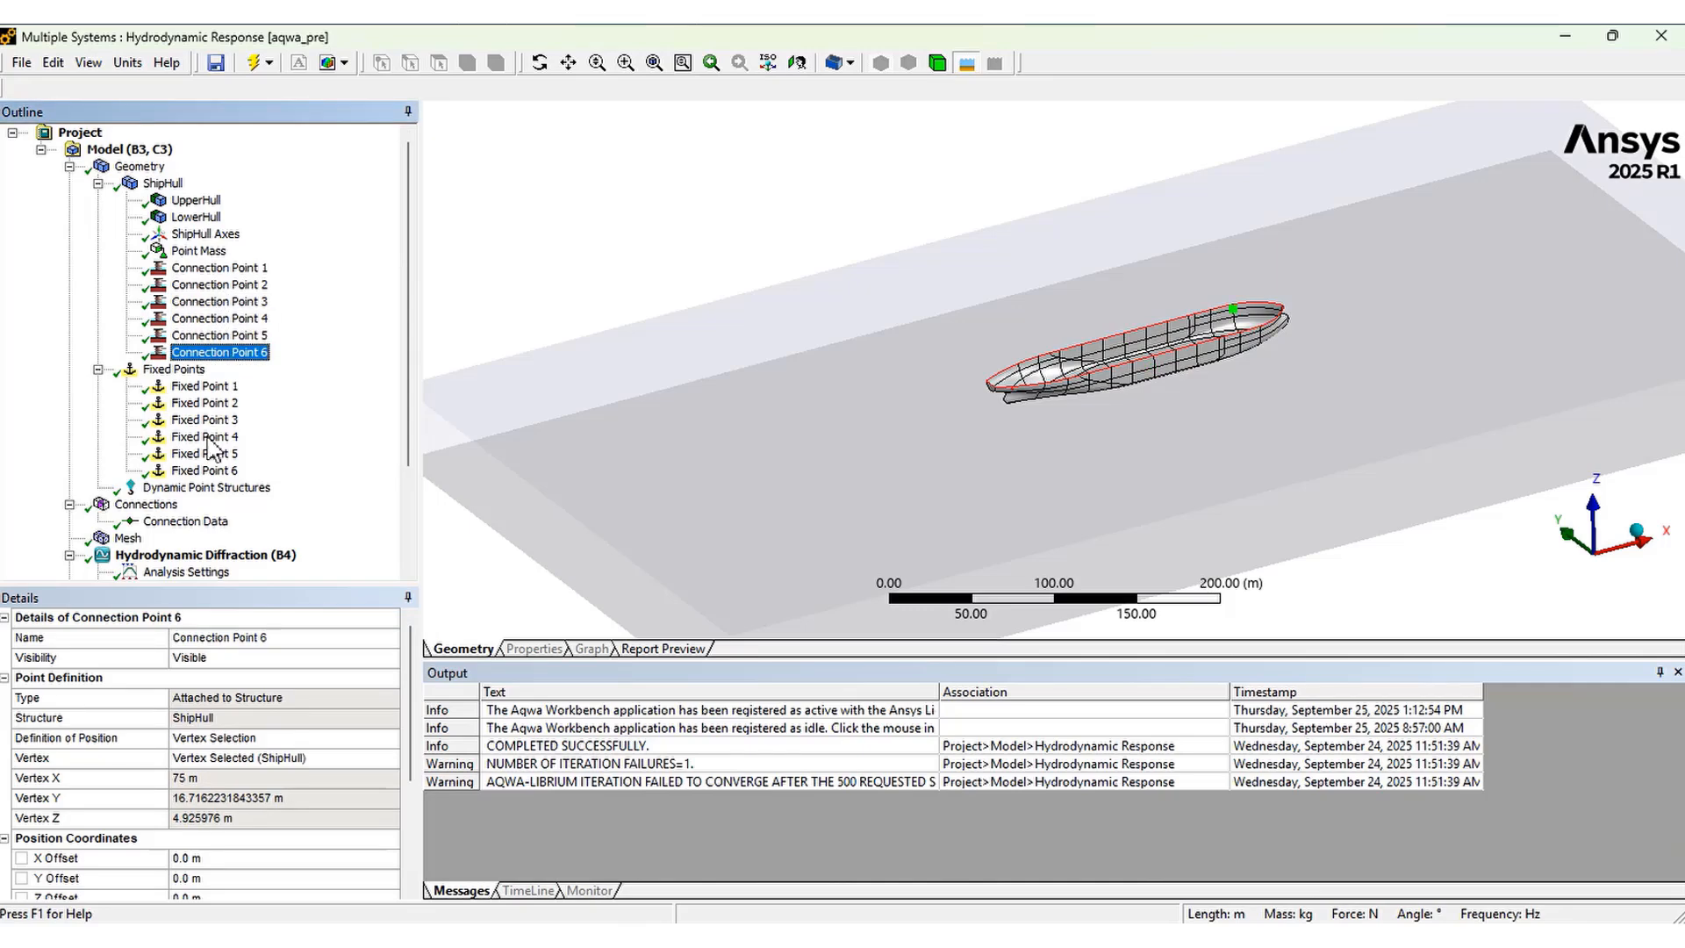
left_click(132, 744)
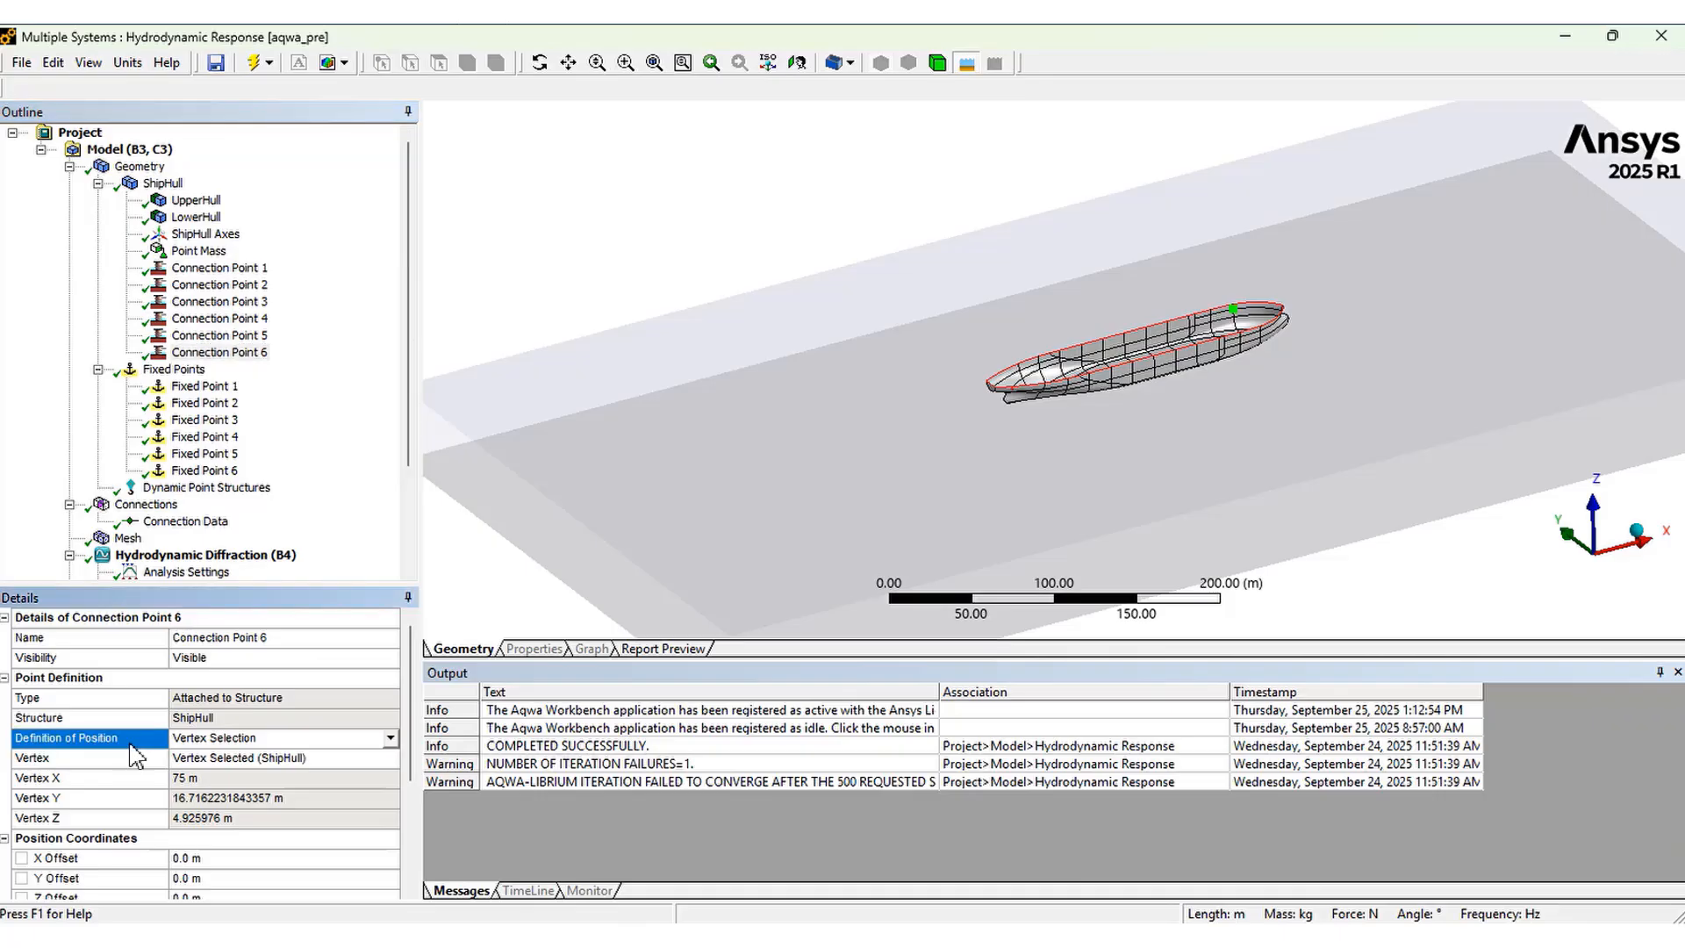
Review Fixed Points 1 to 6 and their X, Y and Z seabed coordinates
left_click(175, 371)
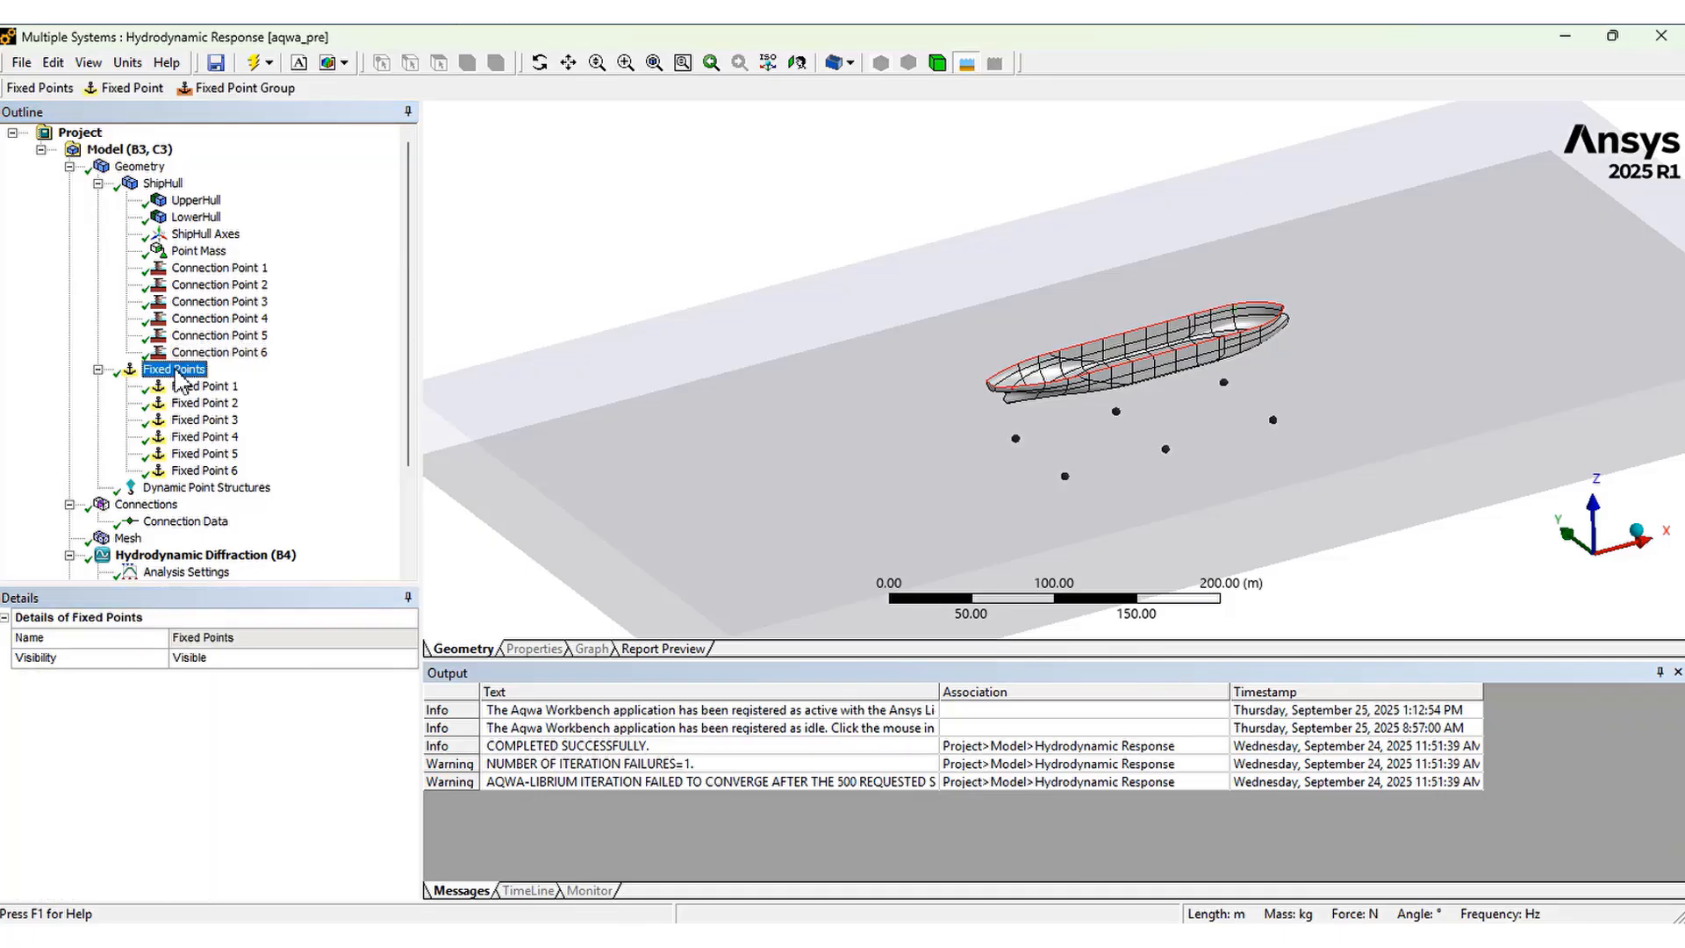
right_click(176, 370)
mouse_move(237, 381)
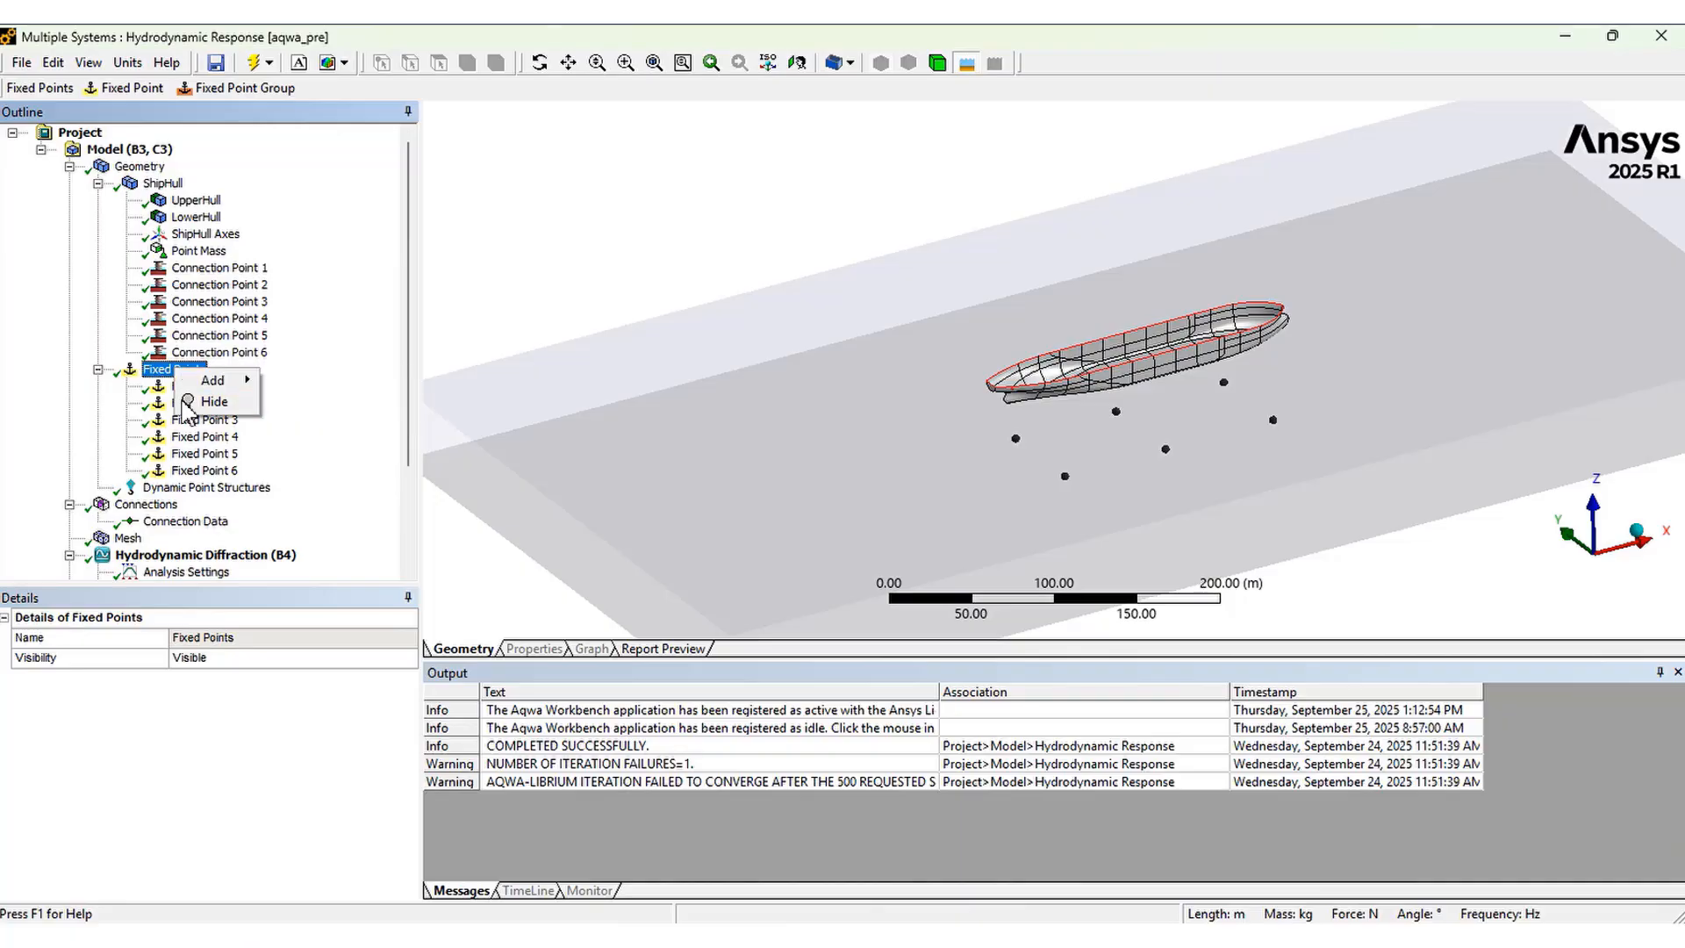
left_click(123, 431)
left_click(213, 387)
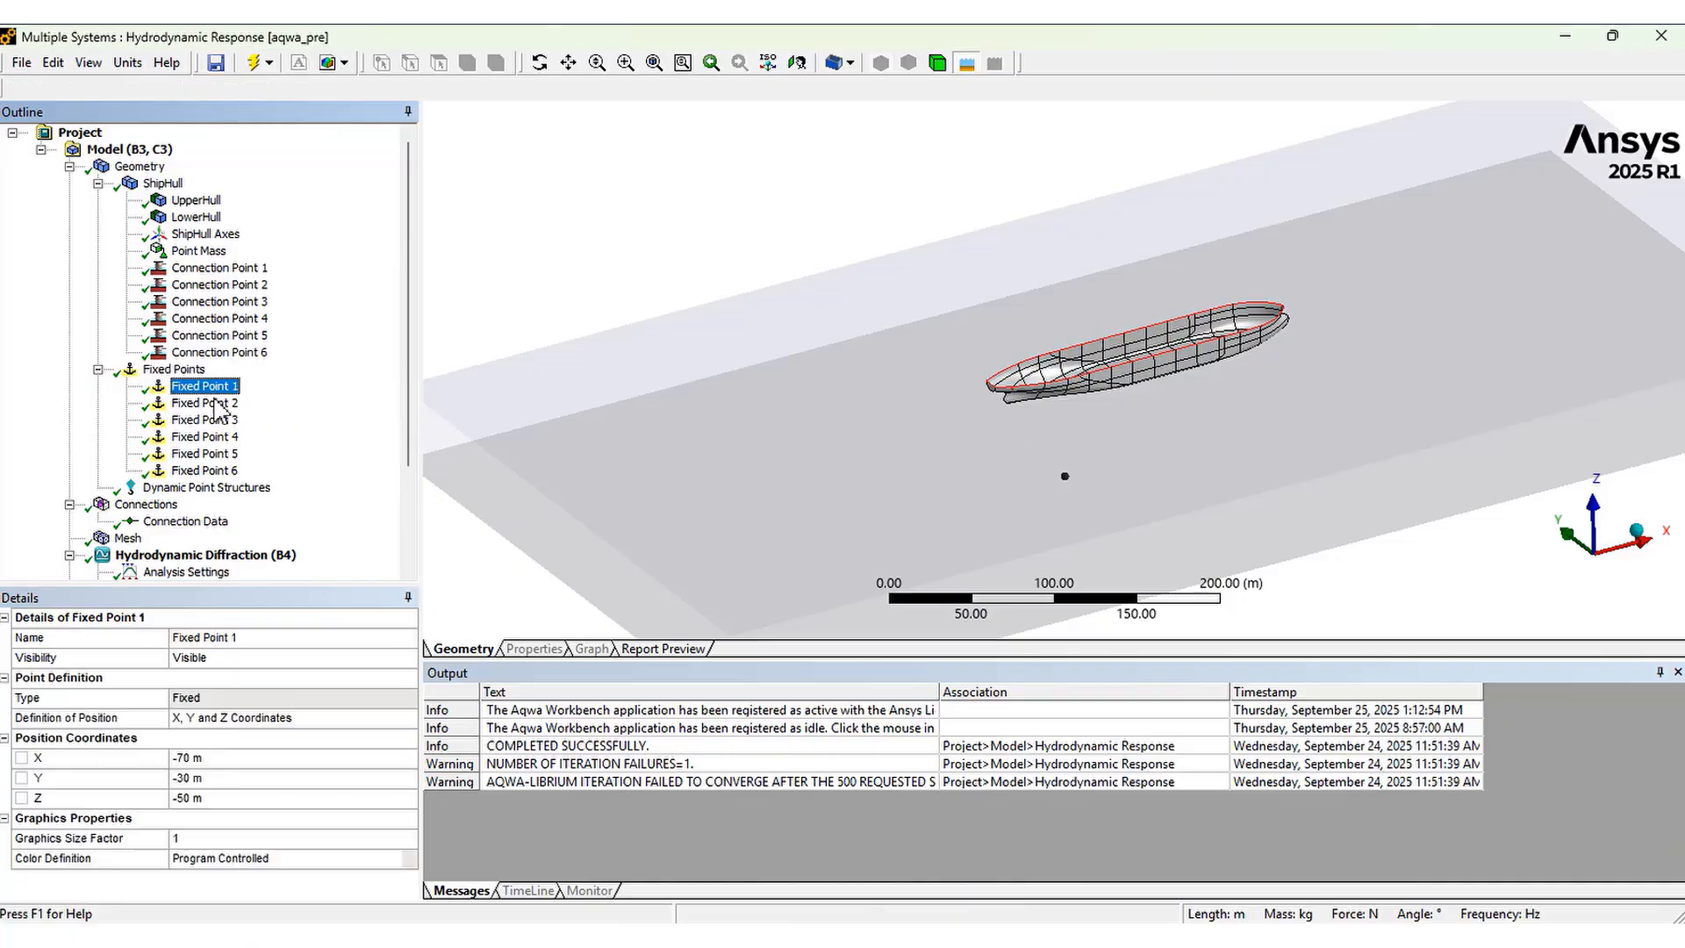
left_click(217, 404)
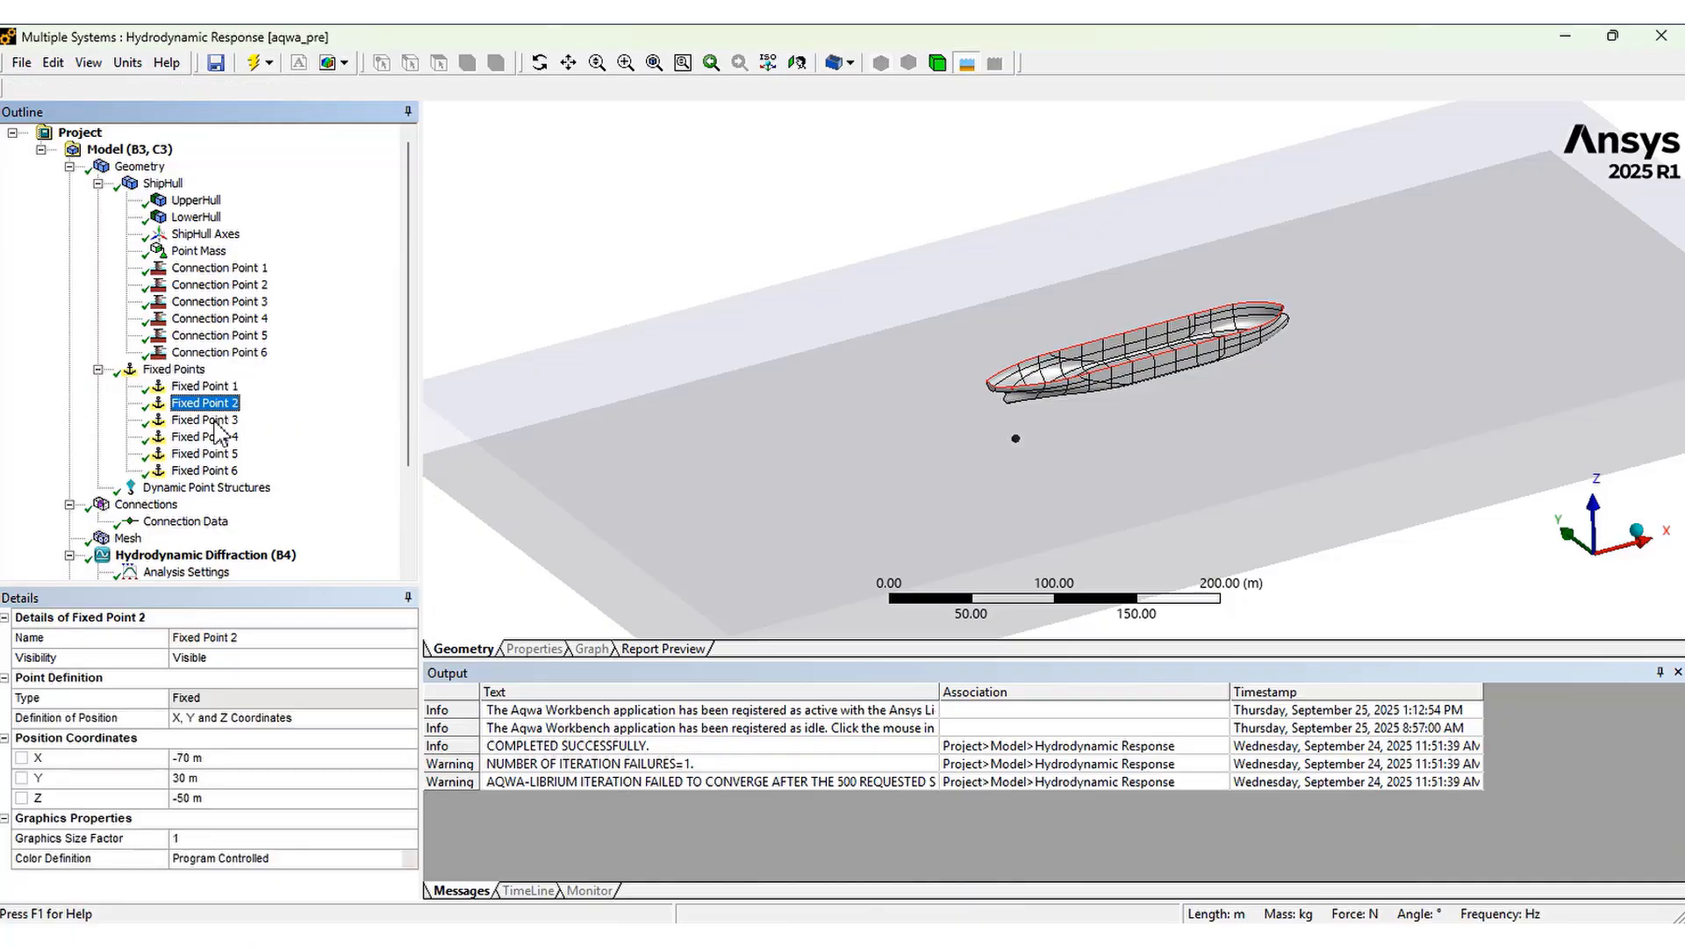
left_click(216, 420)
left_click(217, 437)
left_click(217, 454)
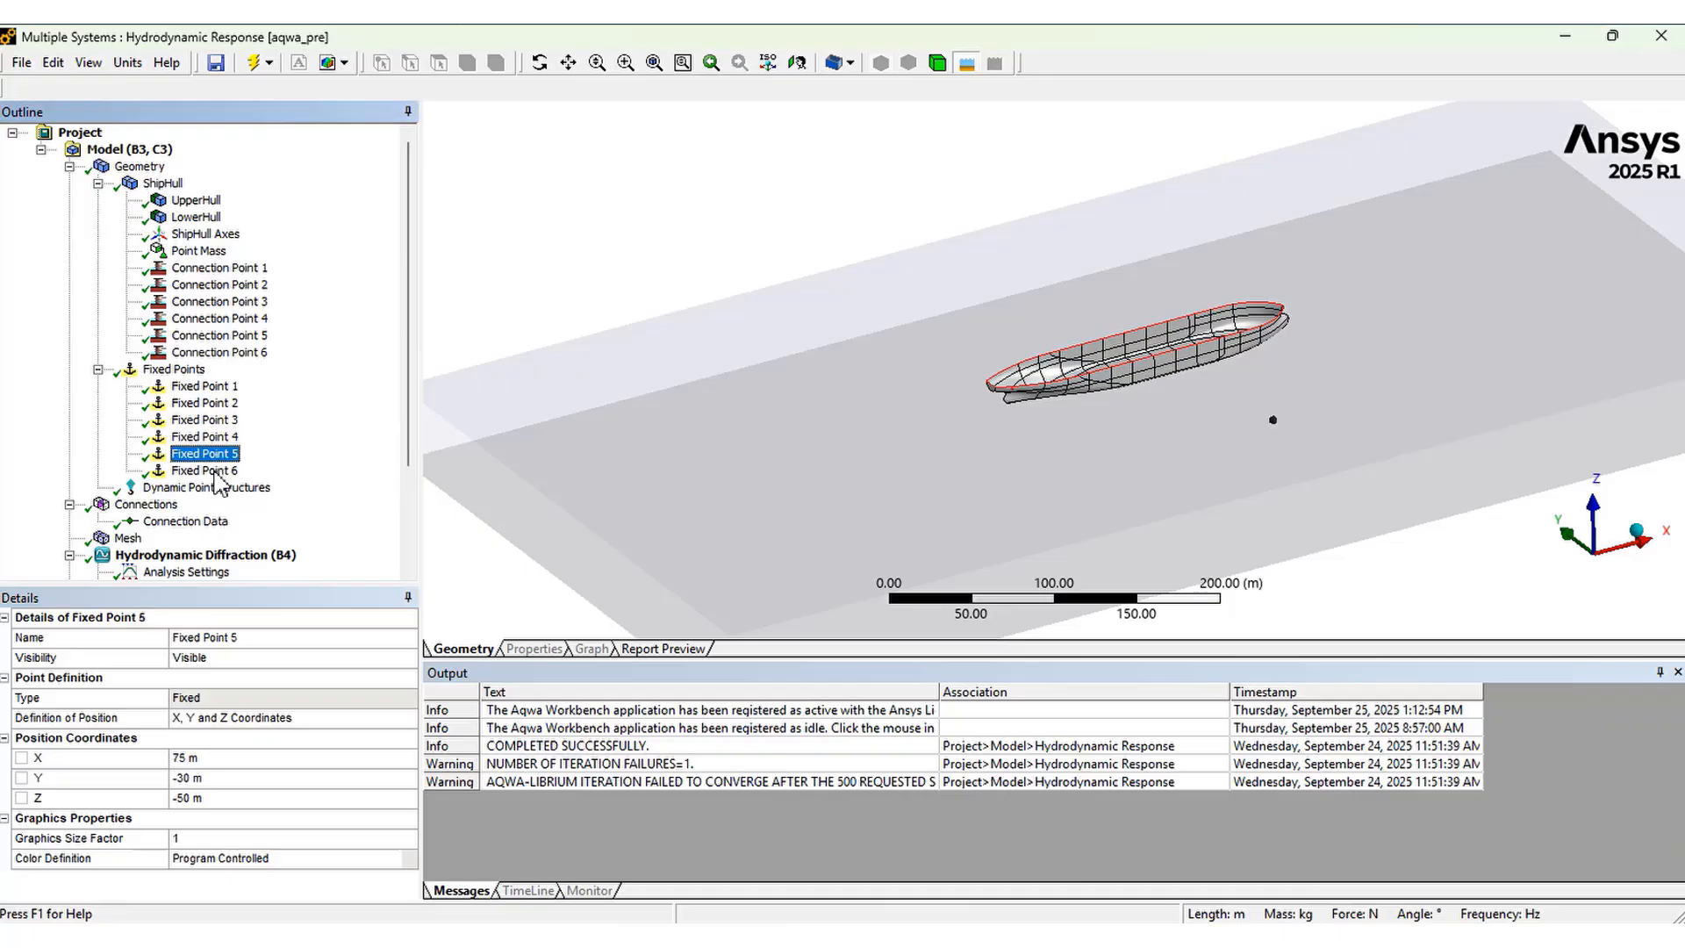
left_click(217, 472)
Insert a Cable connection under Connections and select the new cable
scroll(209, 509, "down", 3)
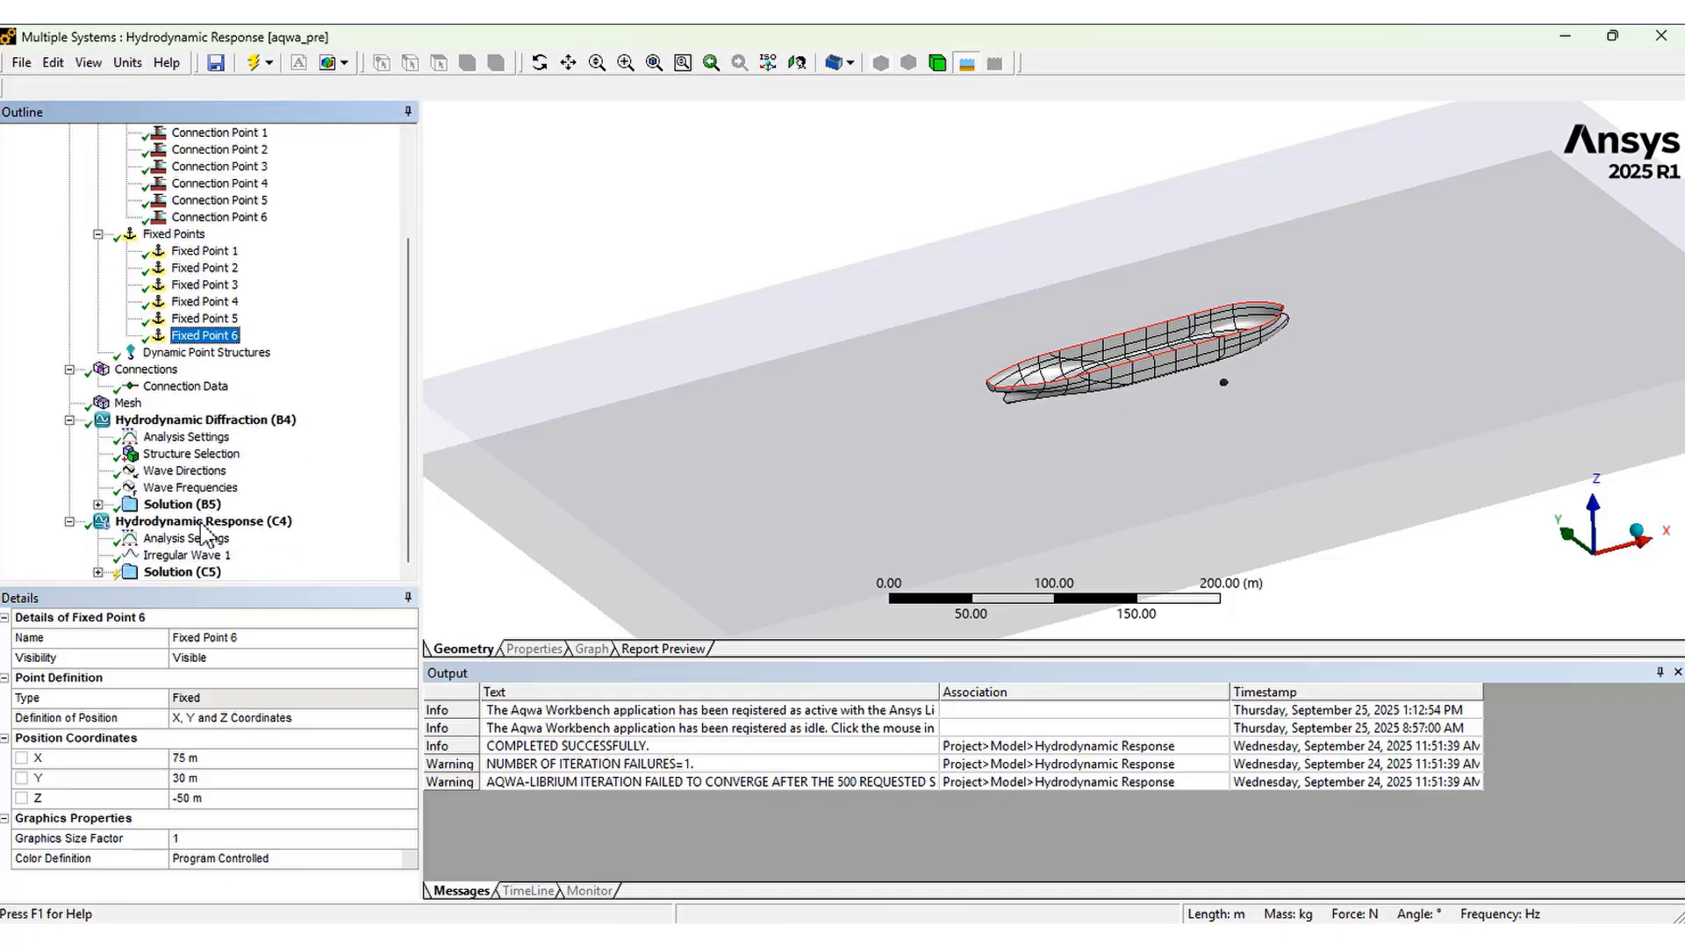
left_click(203, 523)
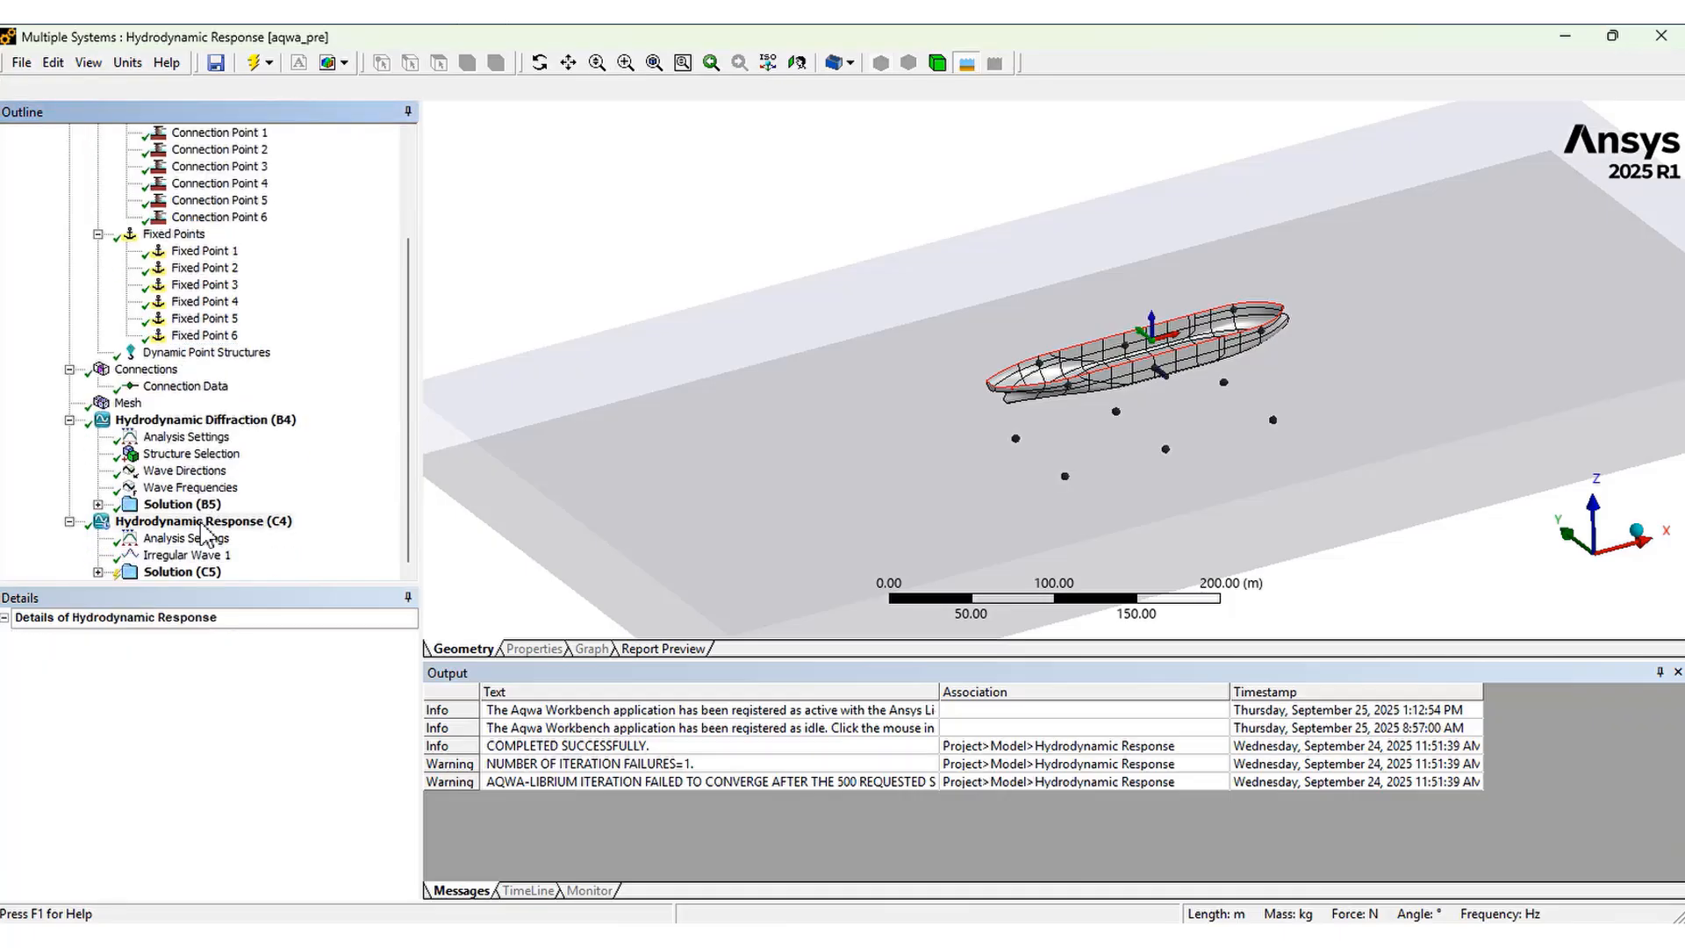
left_click(1593, 513)
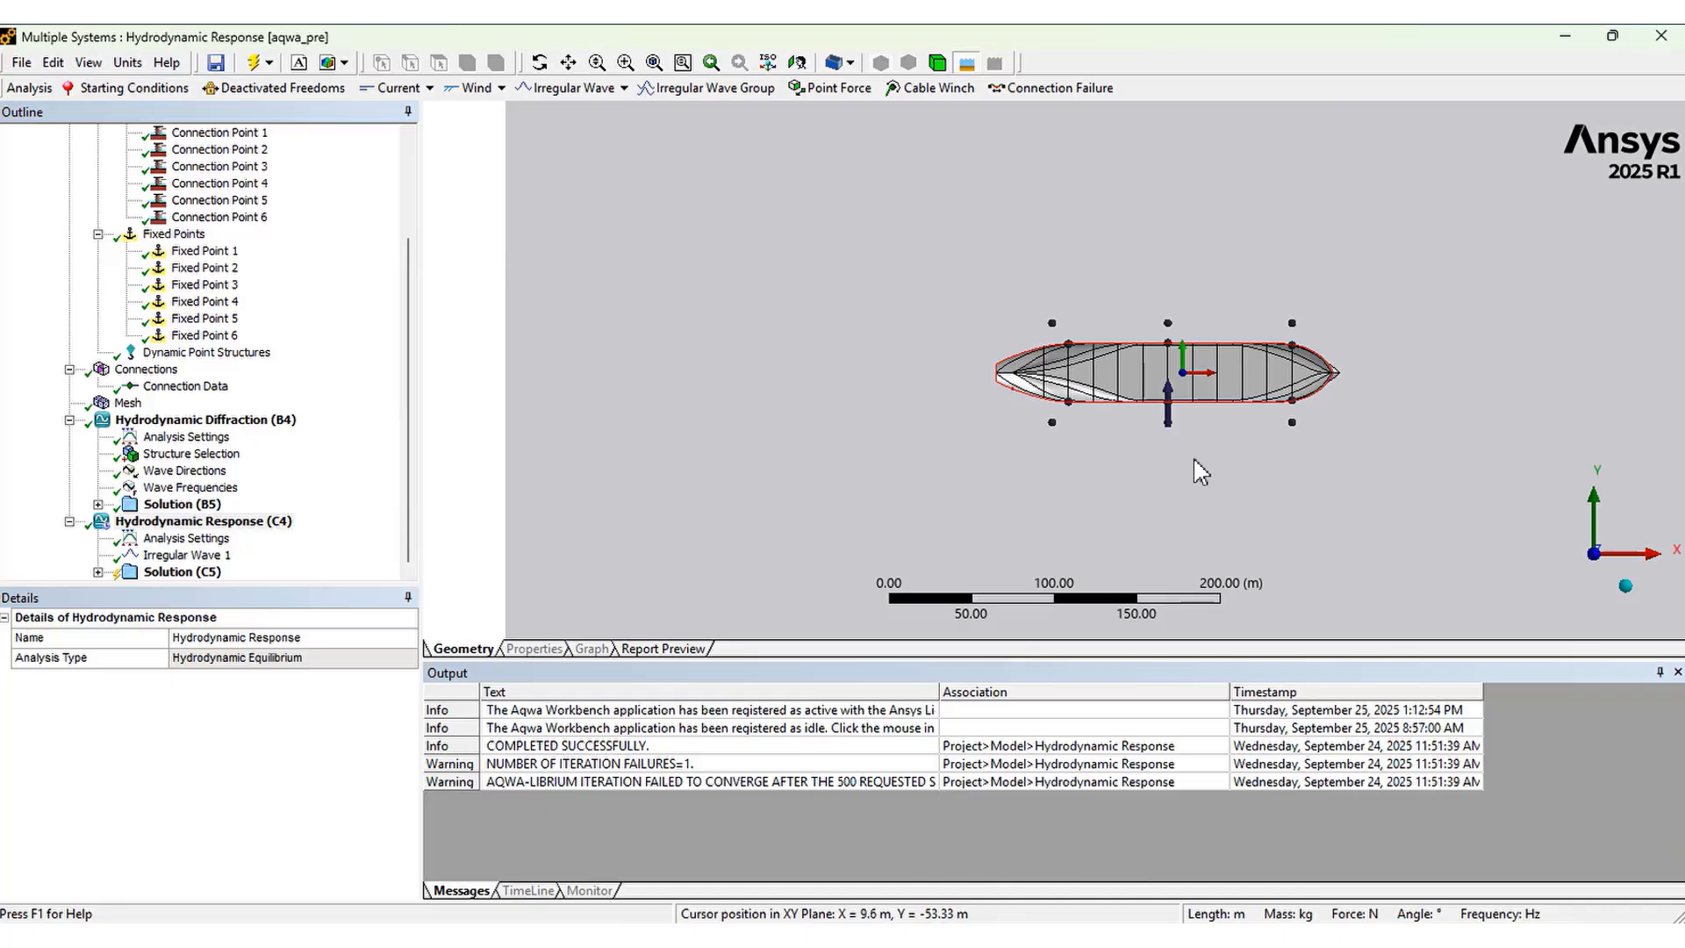
middle_click_drag(1201, 472, 1290, 371)
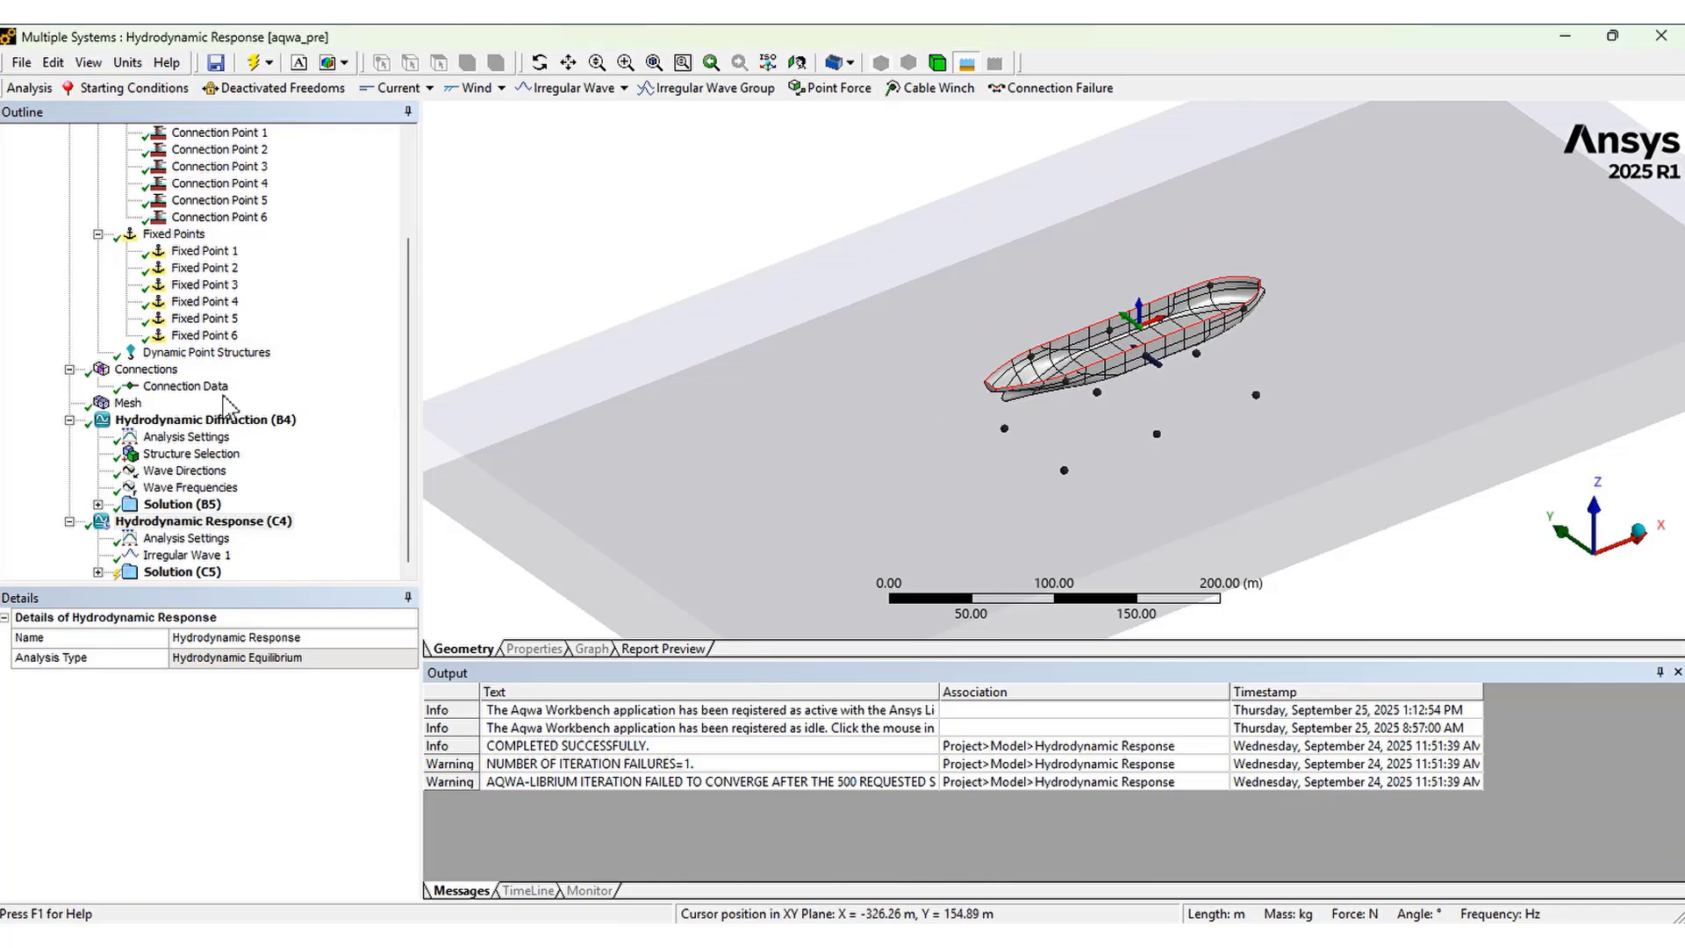
left_click(157, 371)
right_click(157, 371)
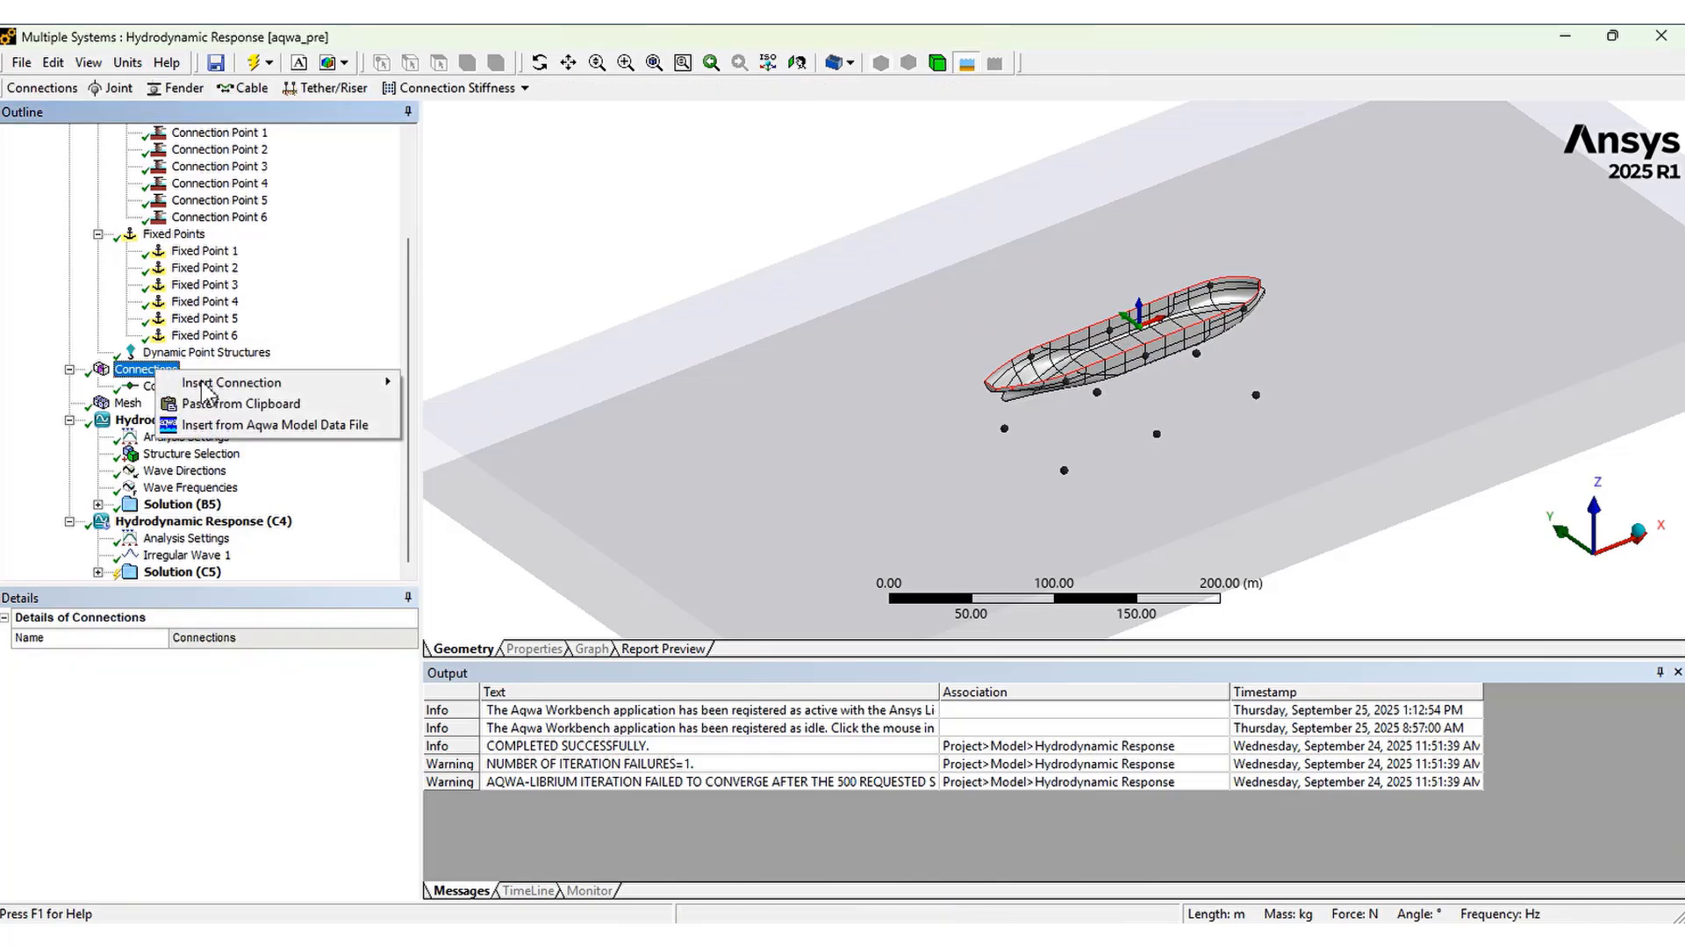
mouse_move(228, 383)
left_click(470, 423)
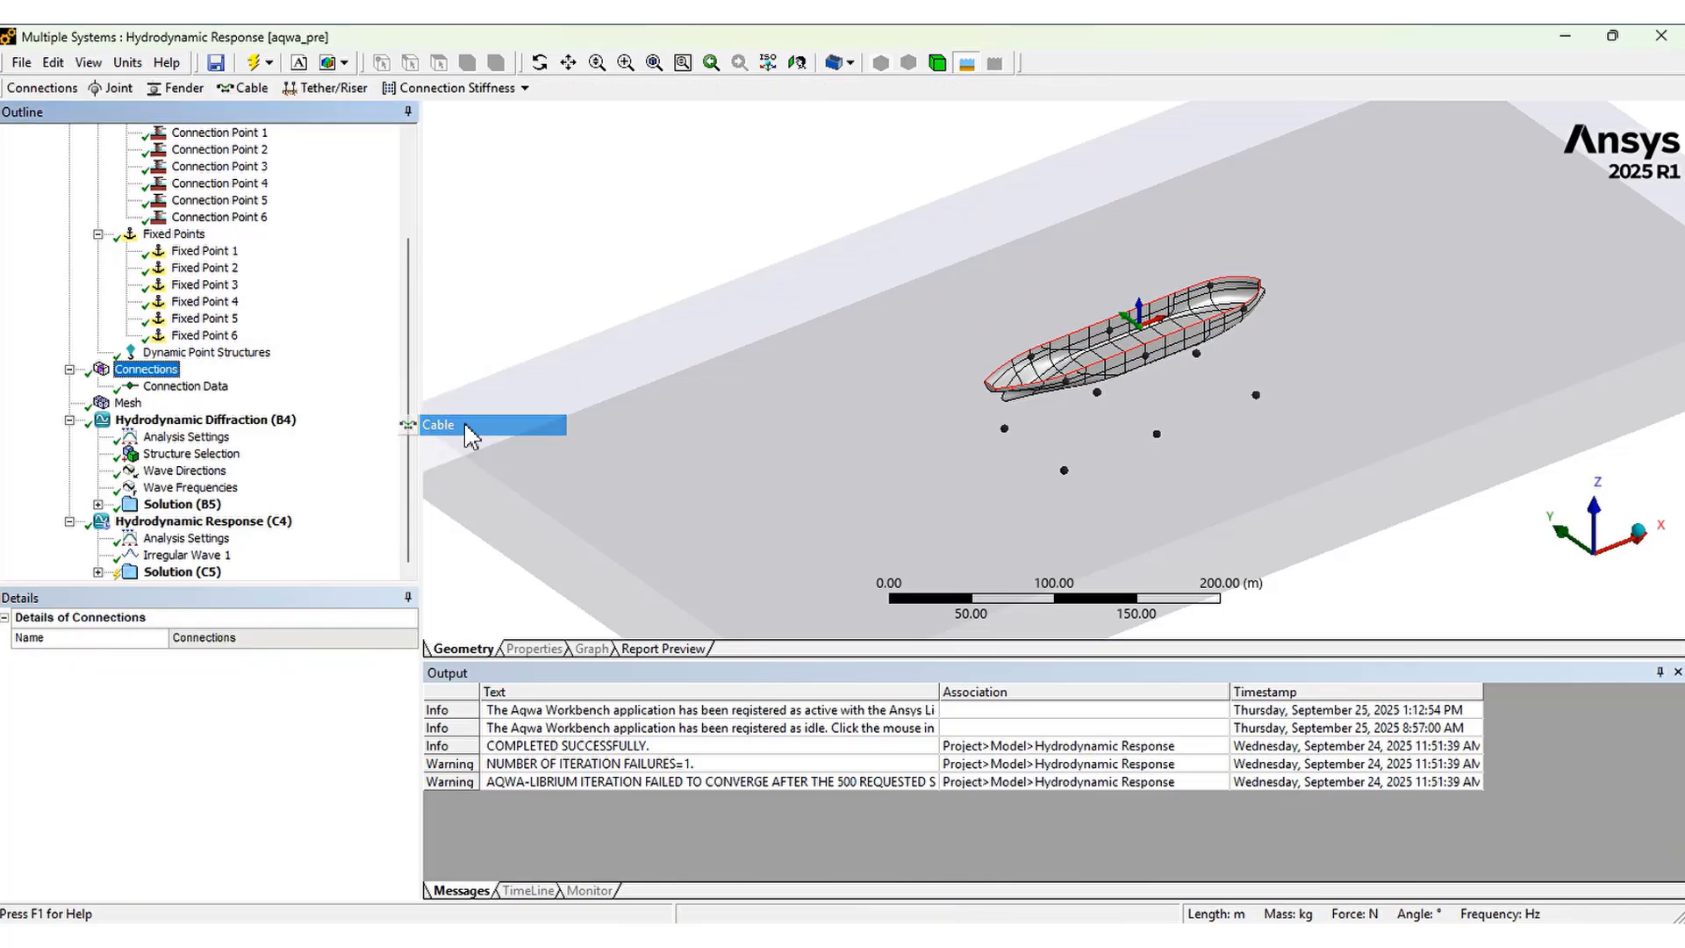
left_click(162, 403)
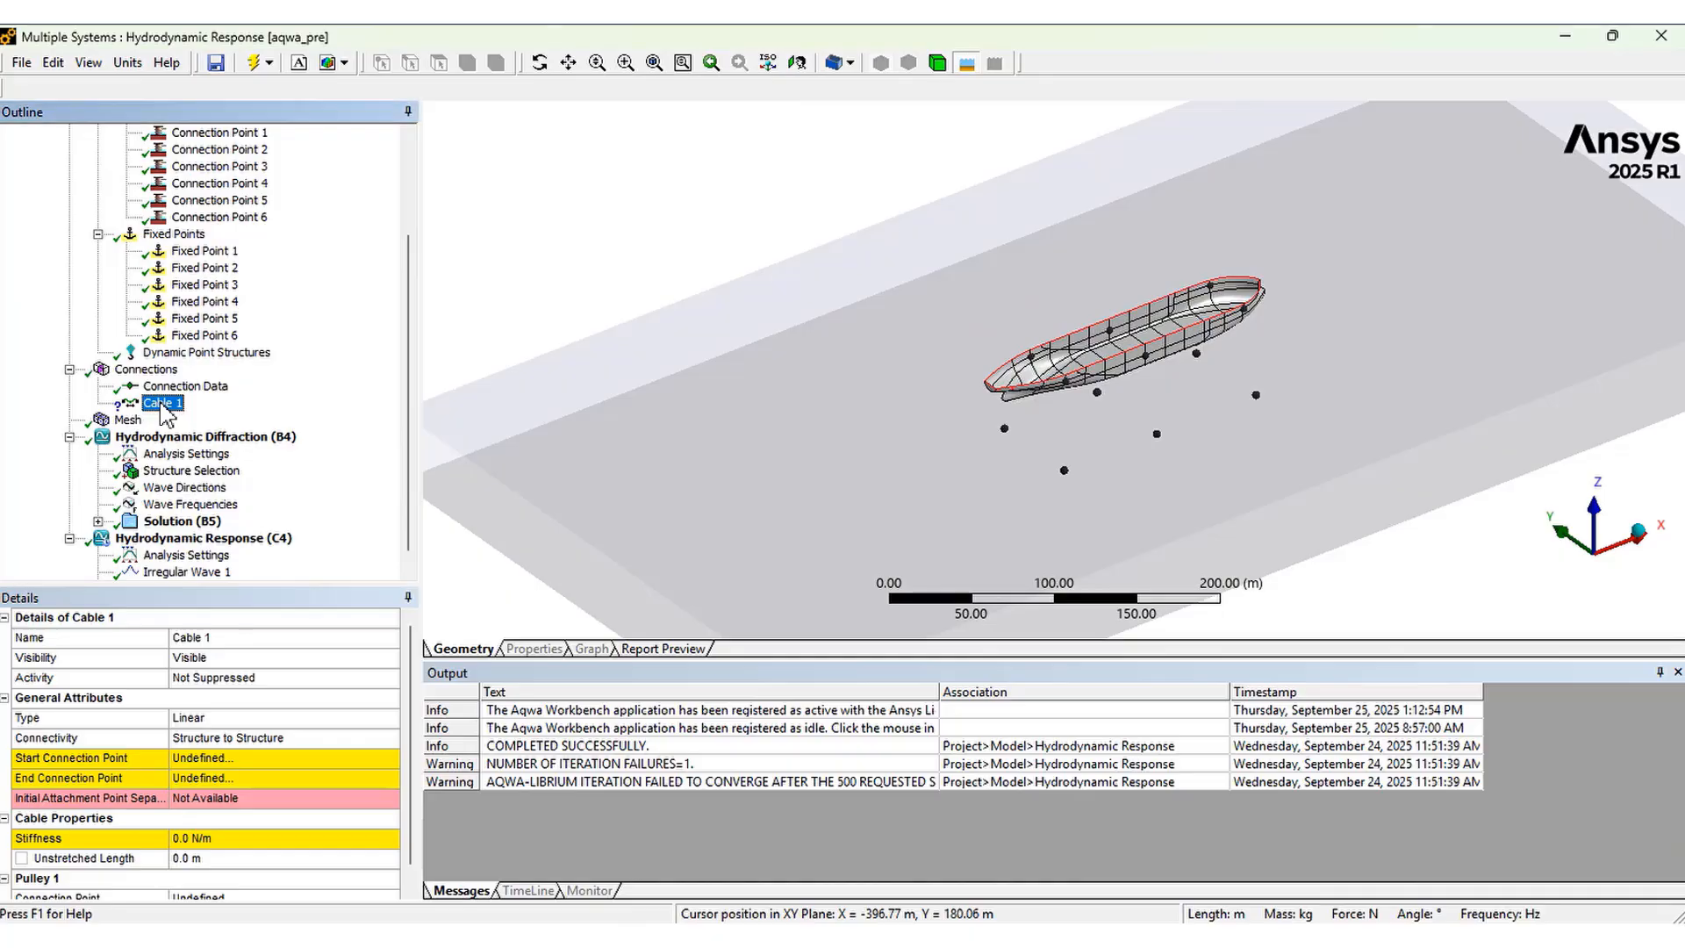
Insert a Catenary Section under Connection Data and review its section properties
left_click(195, 389)
right_click(195, 389)
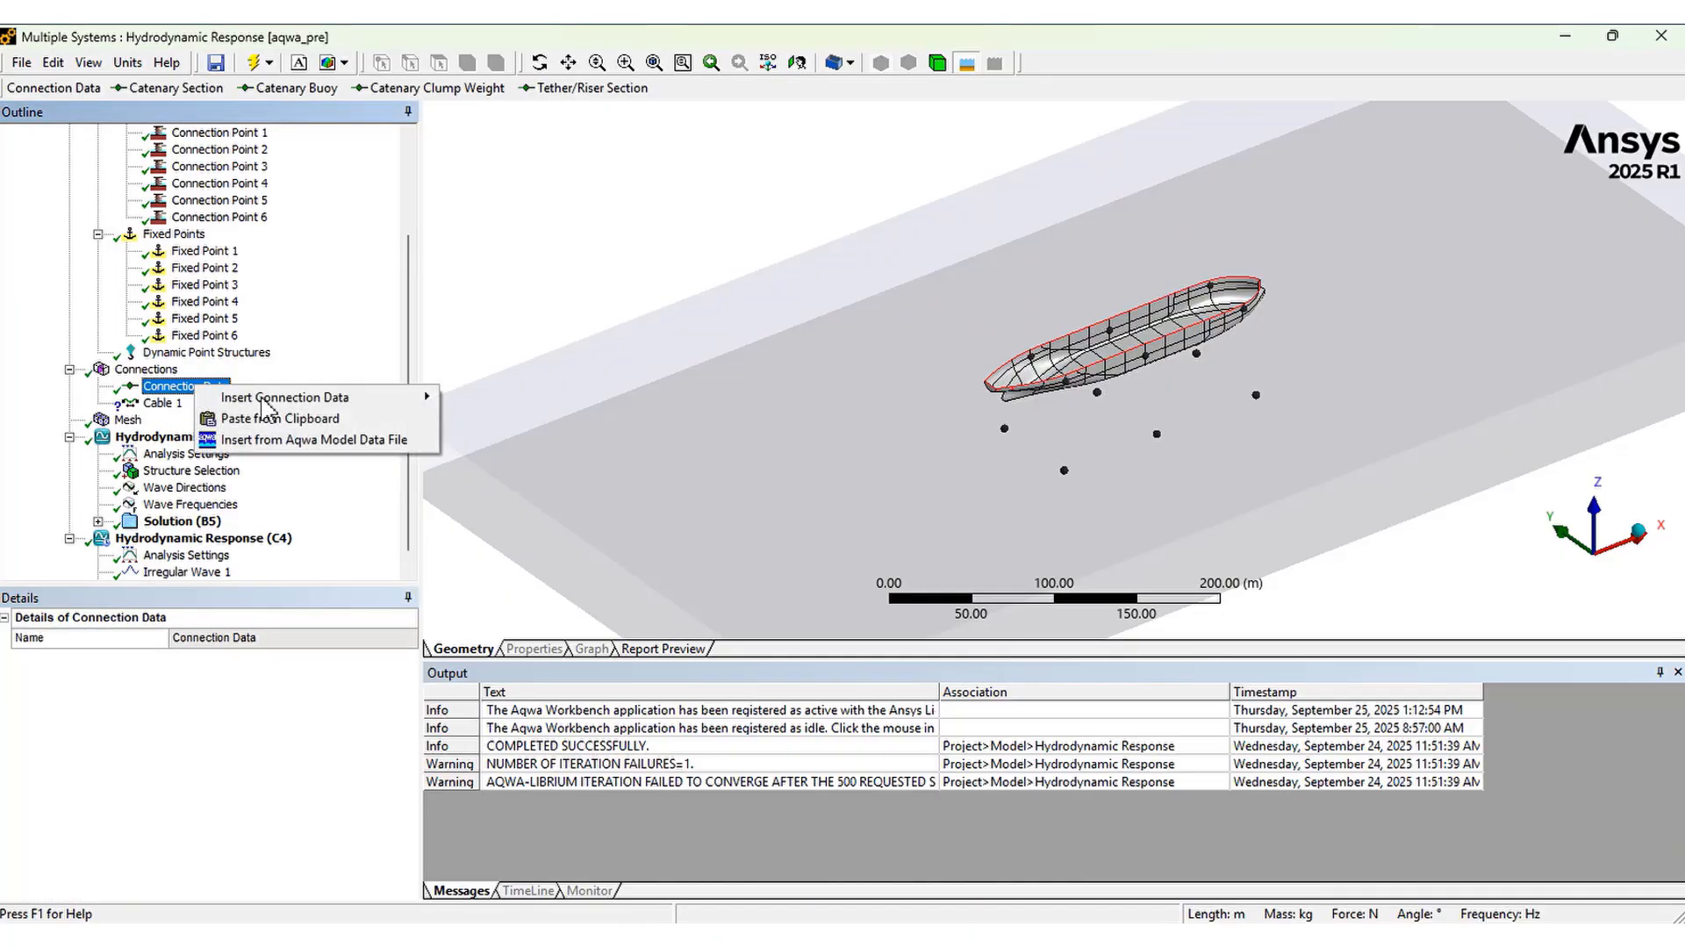
mouse_move(263, 399)
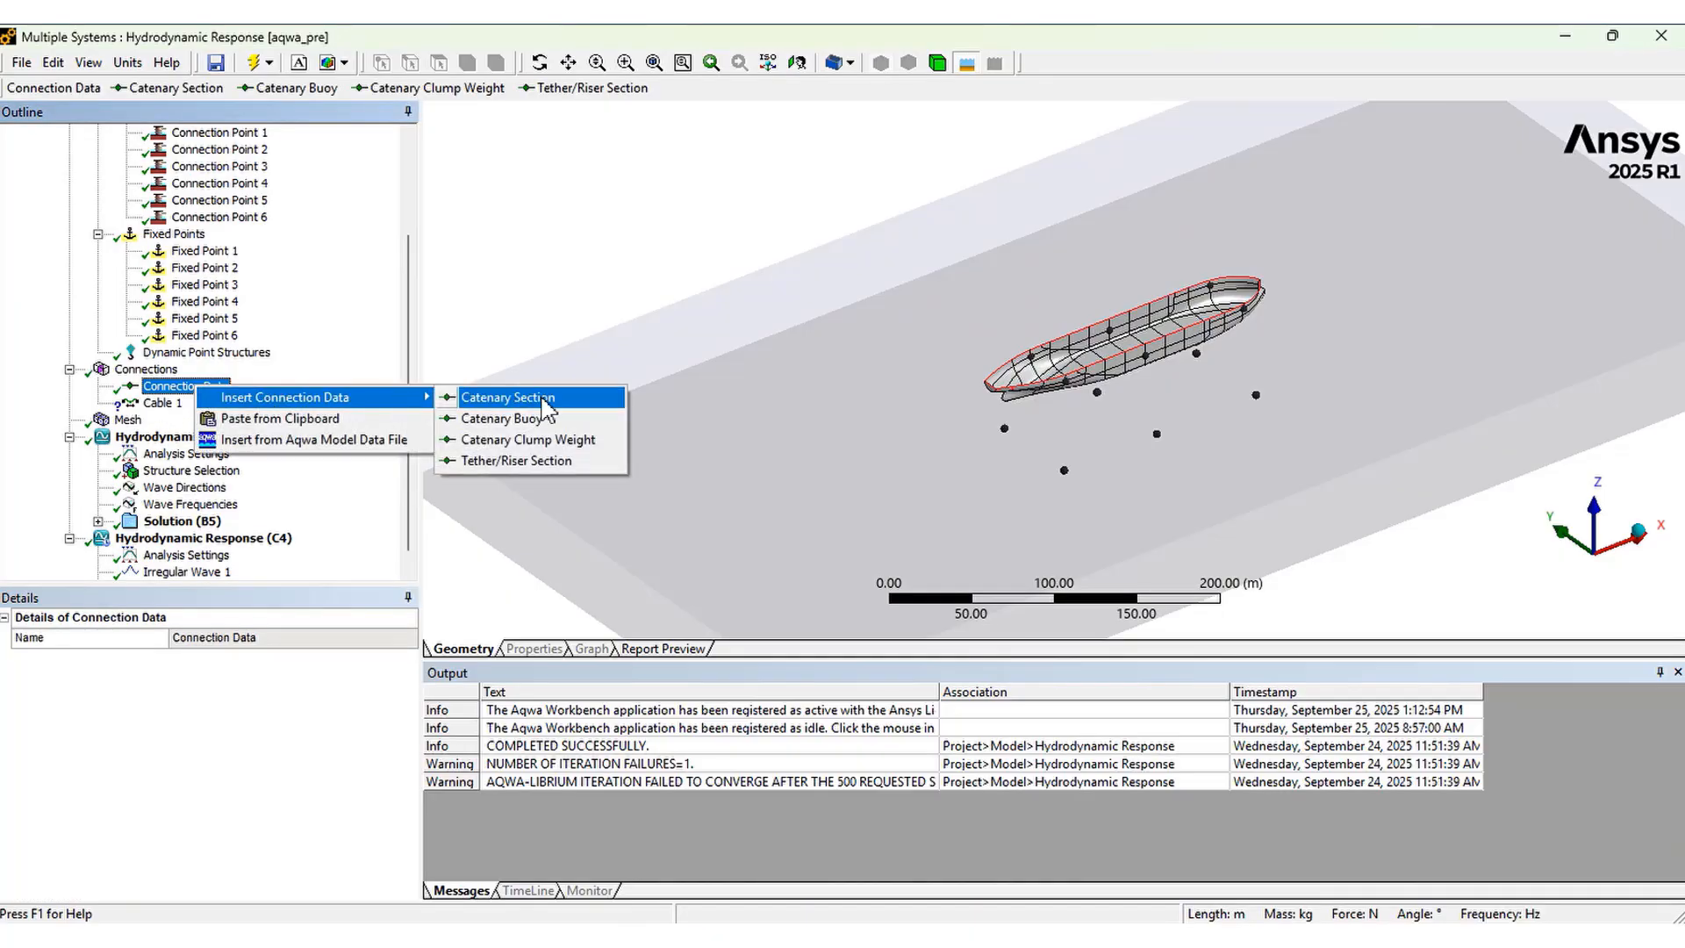
left_click(575, 409)
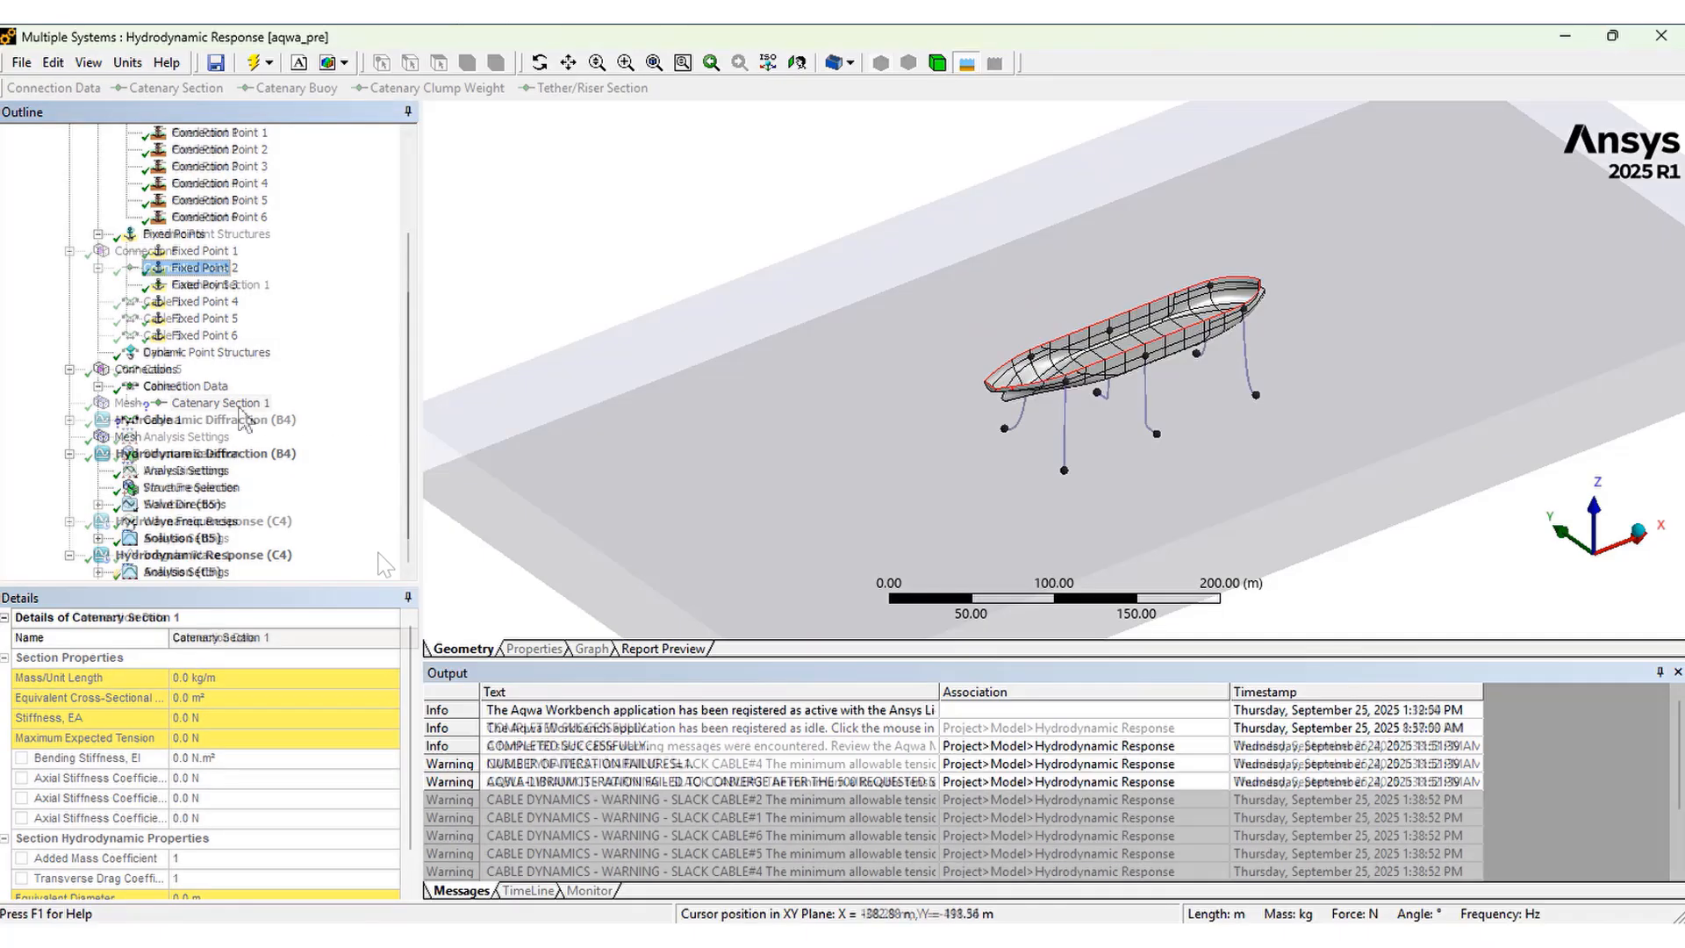
left_click(219, 285)
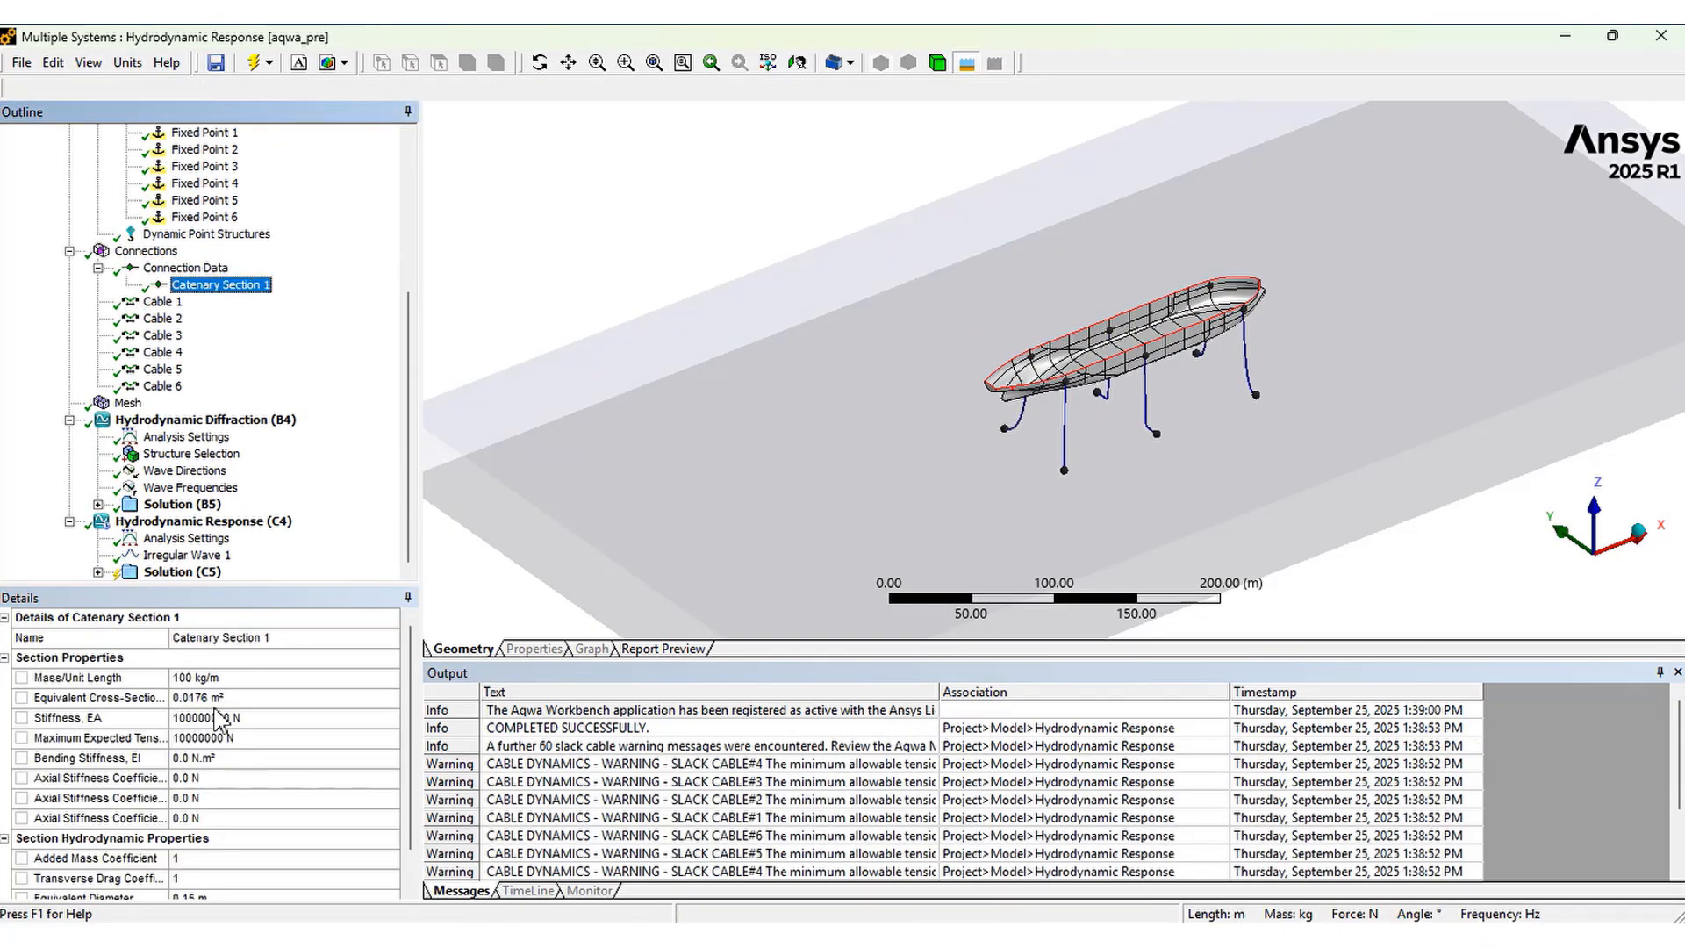
mouse_move(410, 762)
left_mouse_down()
mouse_move(409, 801)
mouse_move(413, 757)
left_mouse_up()
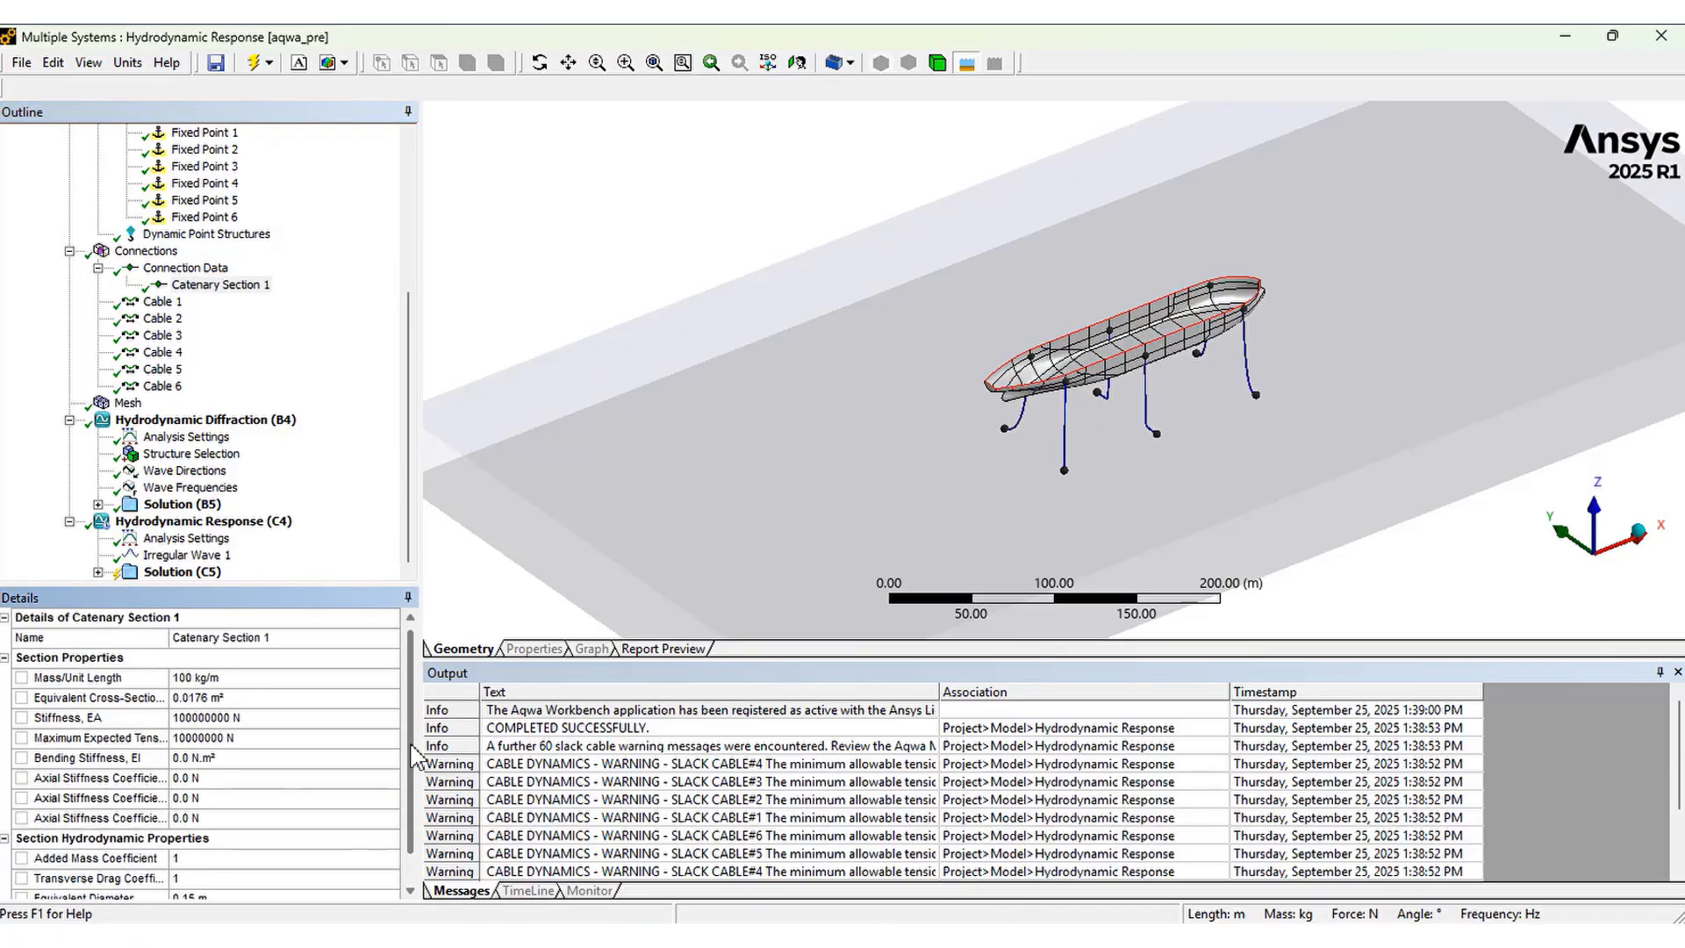
Review the definitions of Cables 1 to 6, including type, connectivity, fixed and connection points, and catenary section
left_click(158, 302)
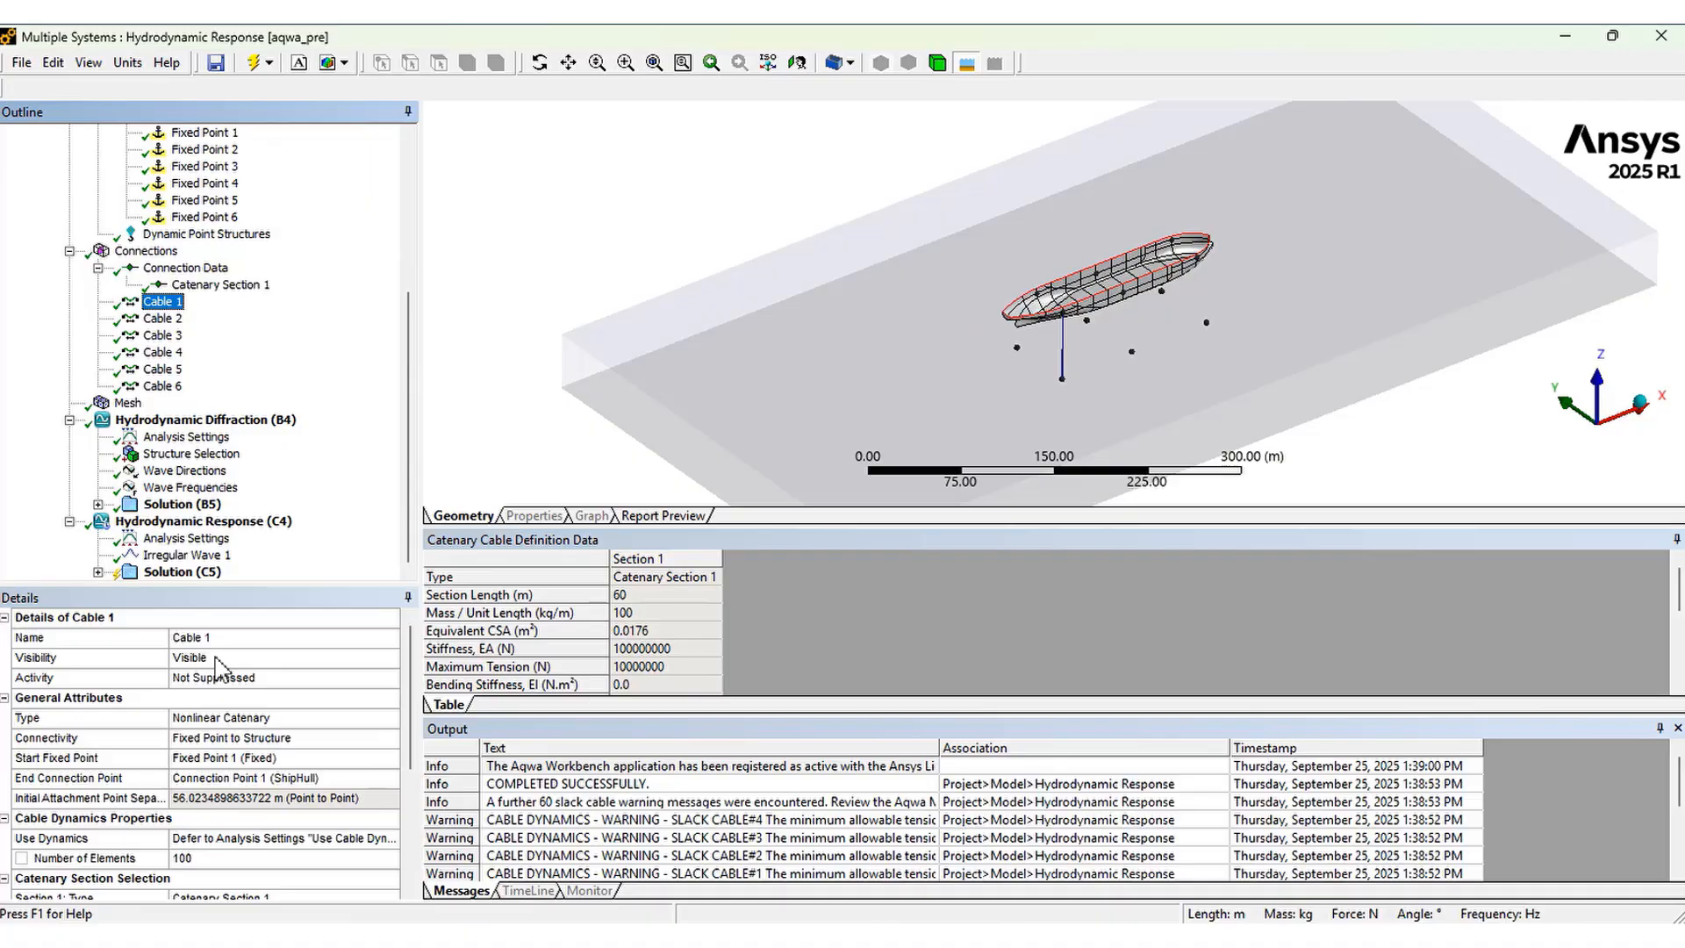
left_click(144, 719)
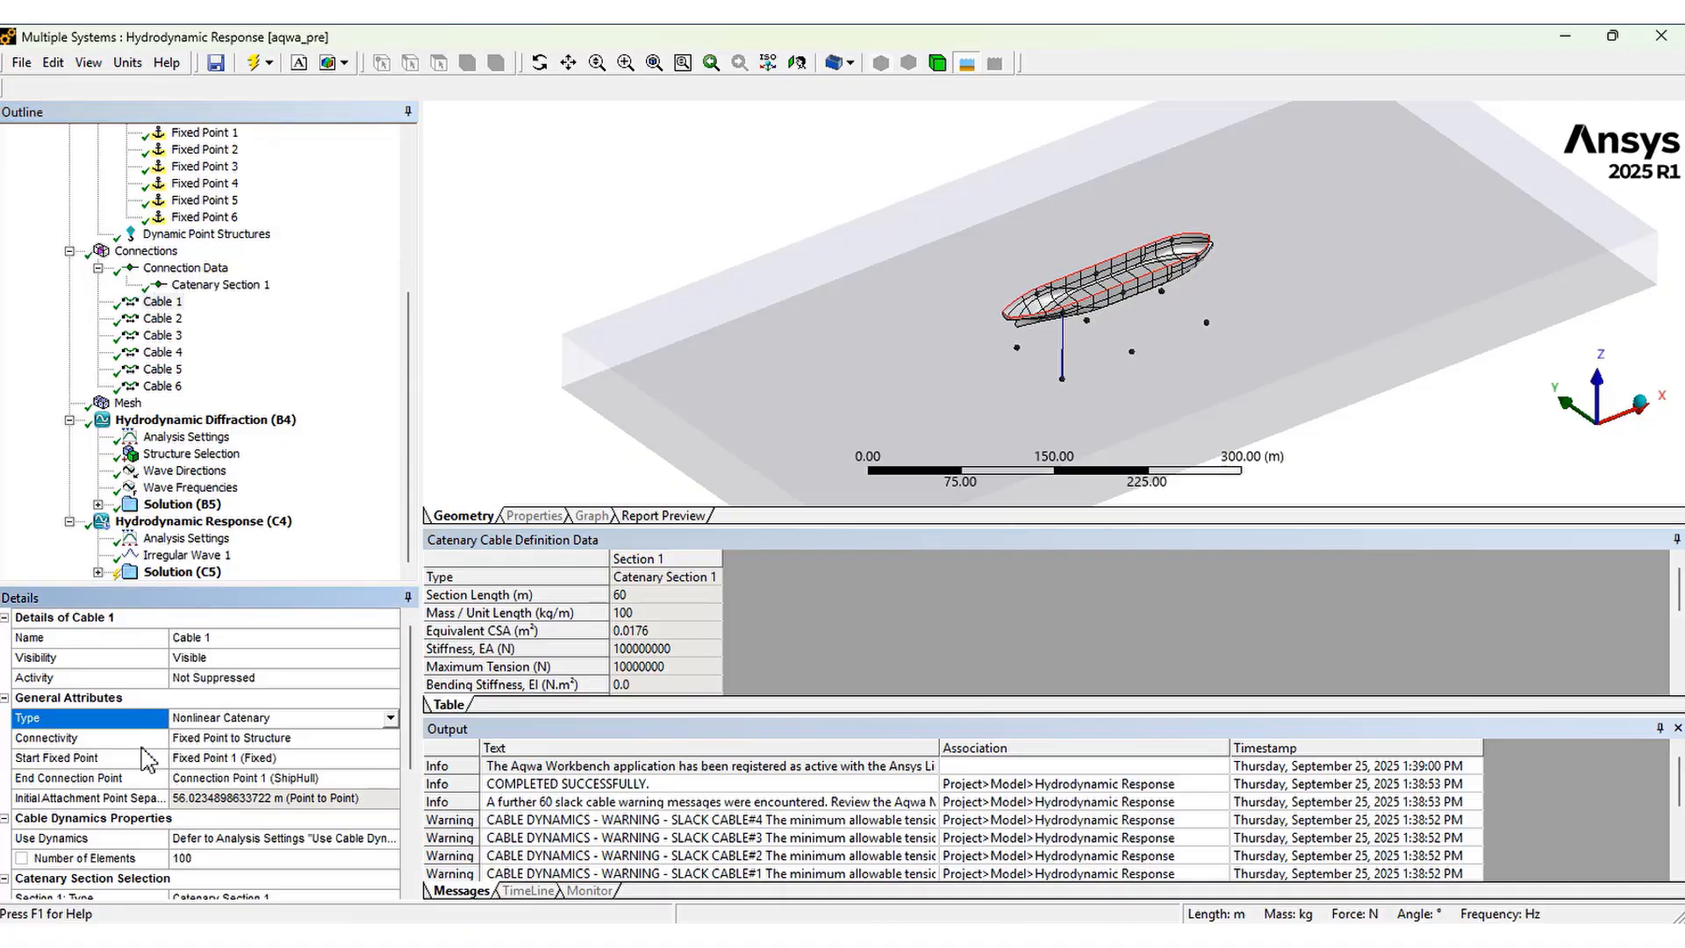
left_click(138, 743)
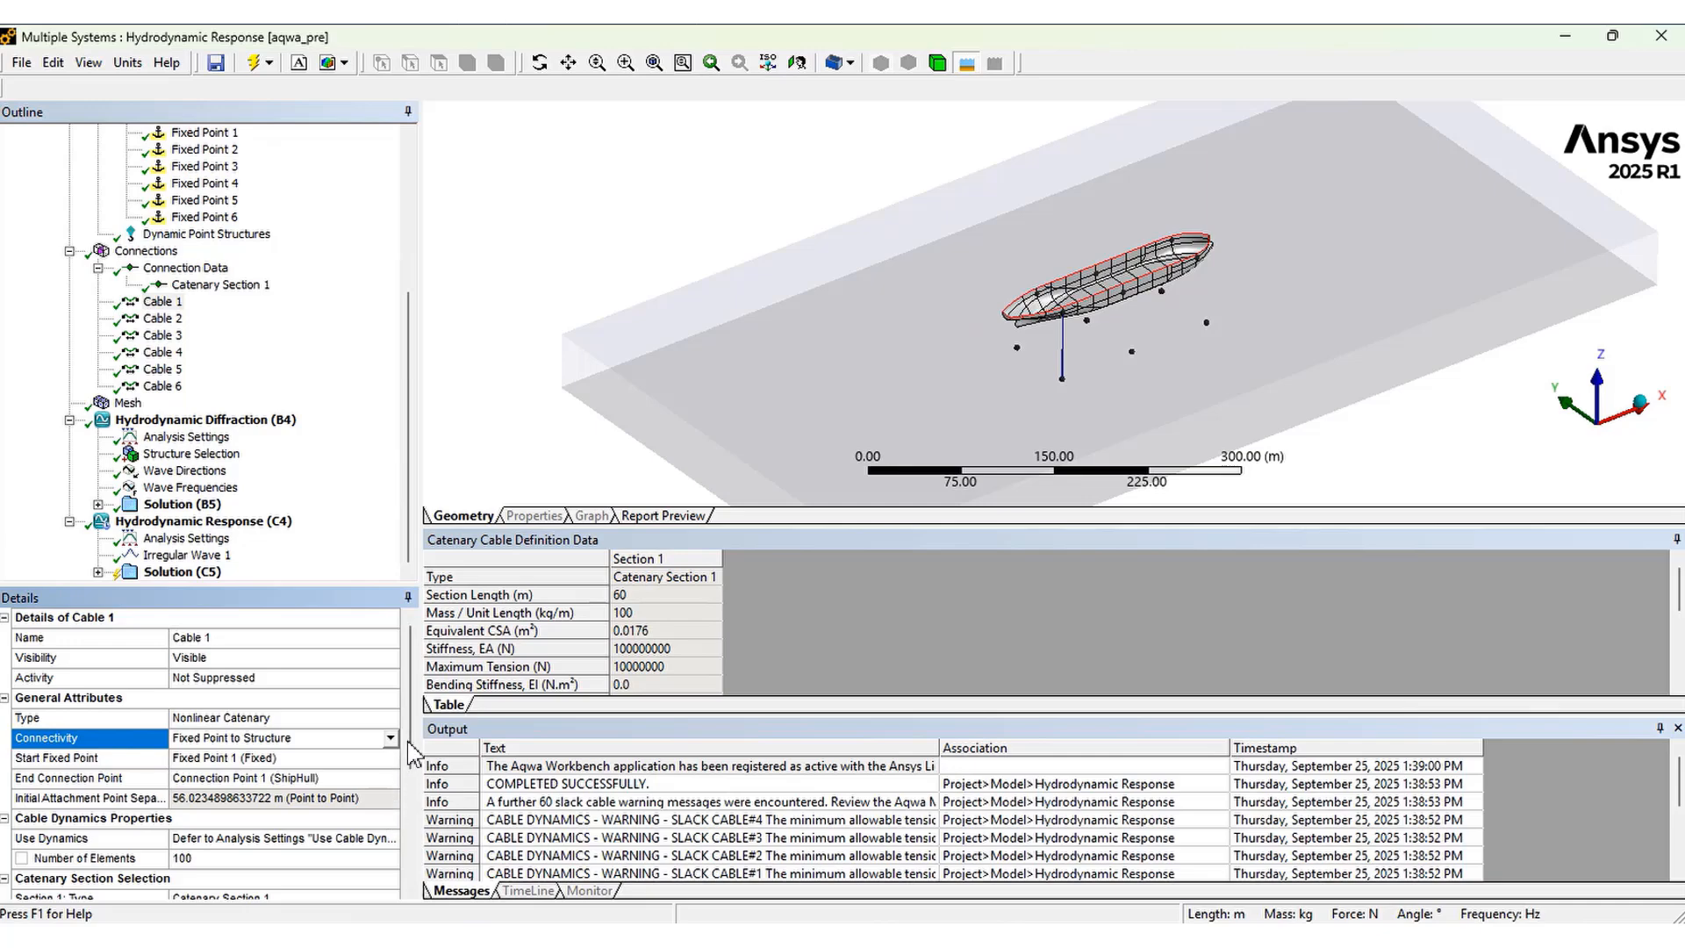
scroll(412, 764, "down", 1)
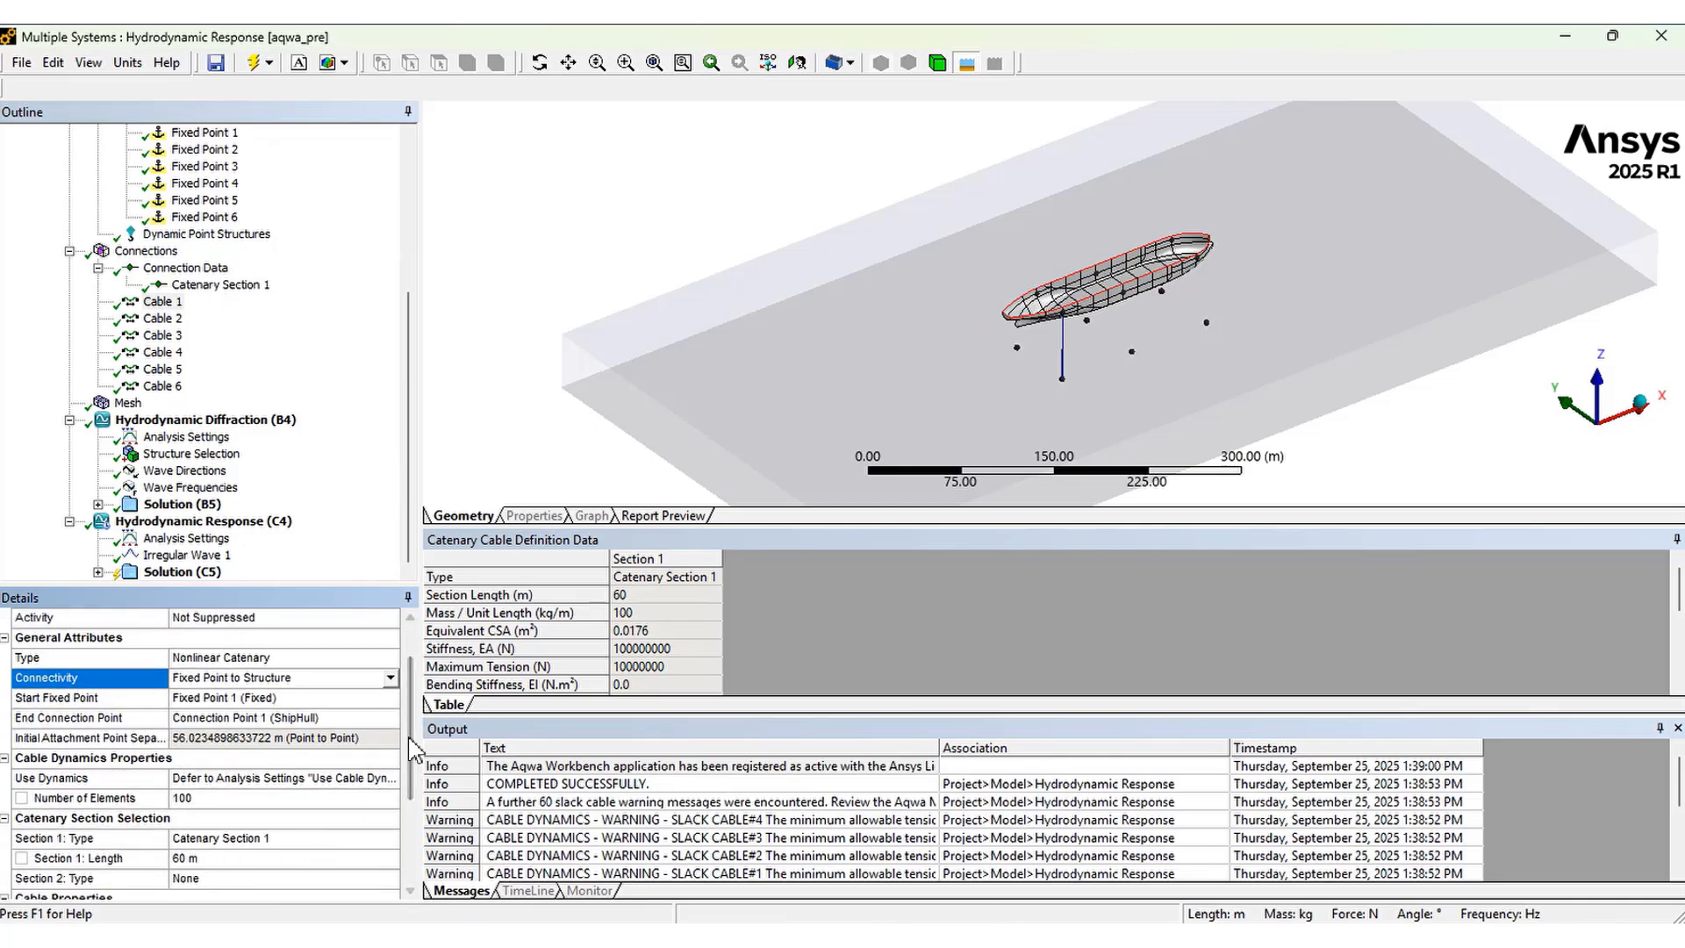
scroll(413, 816, "down", 2)
scroll(416, 823, "down", 1)
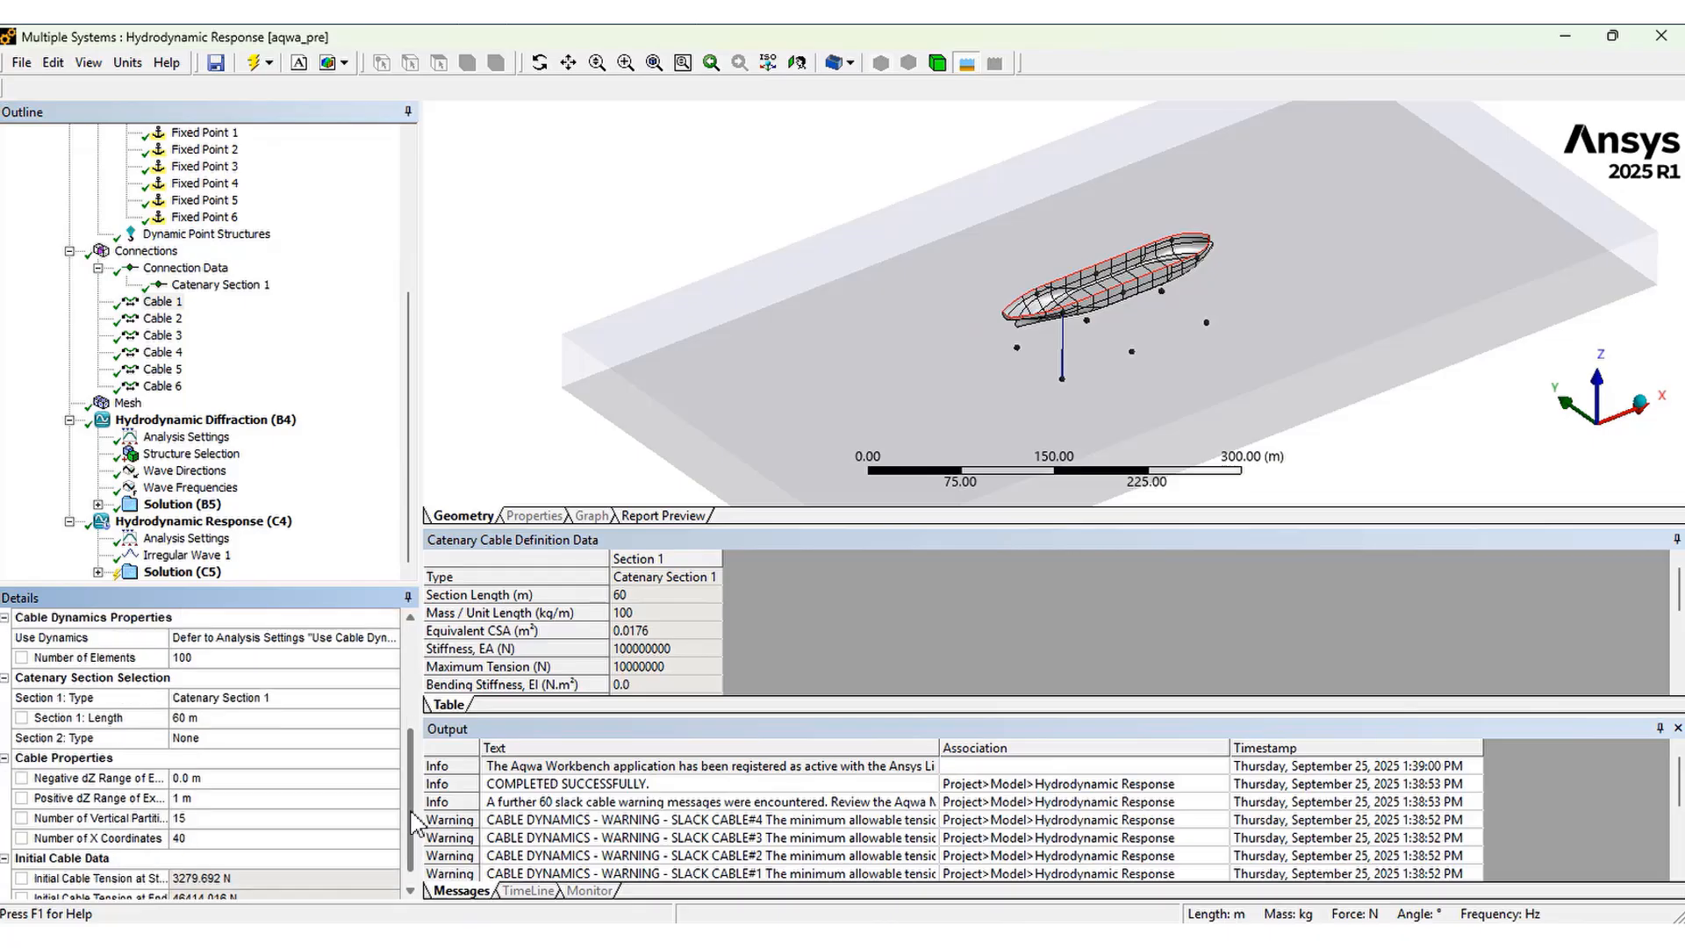
scroll(414, 818, "up", 4)
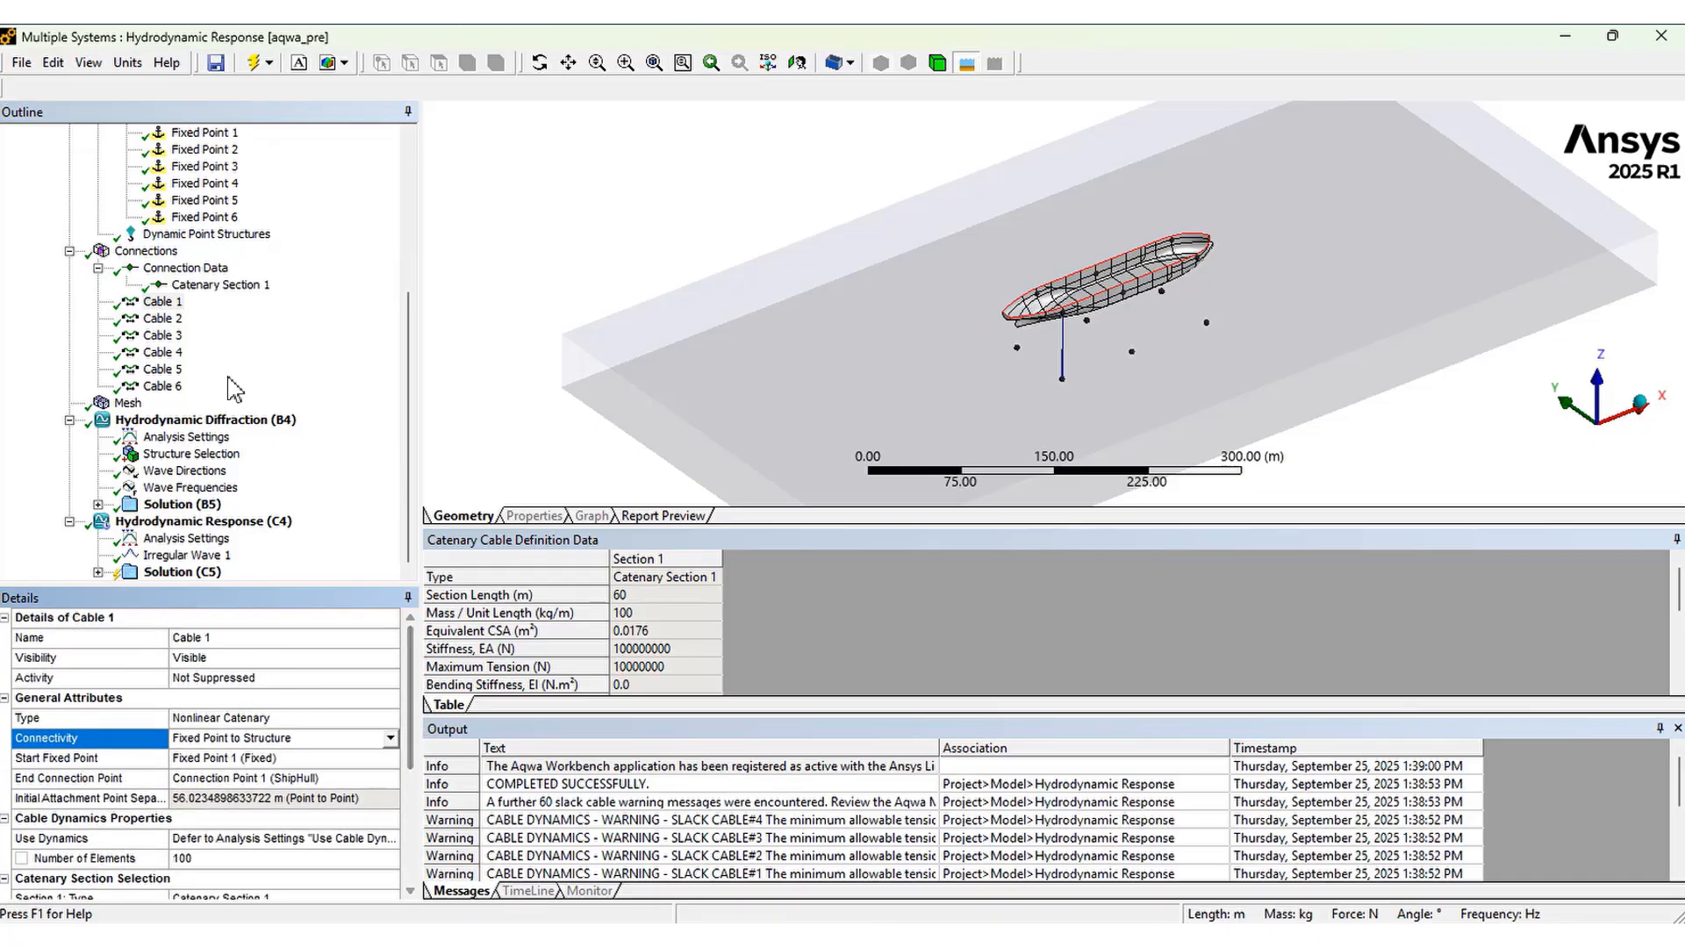
left_click(167, 321)
left_click(167, 337)
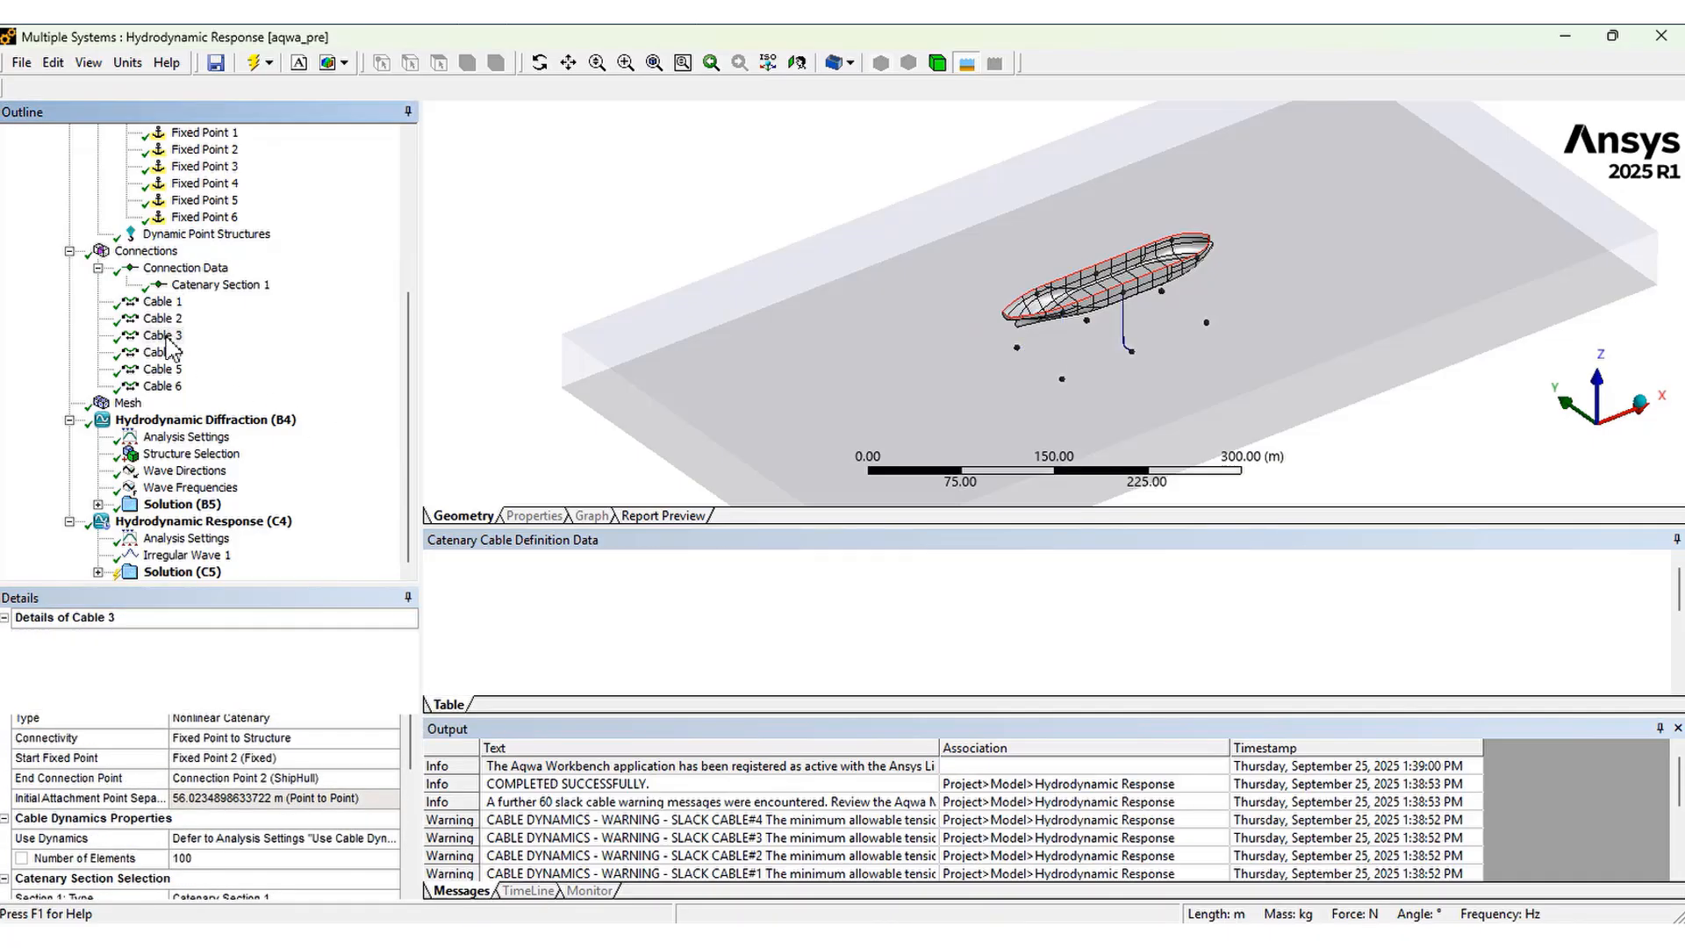
left_click(166, 353)
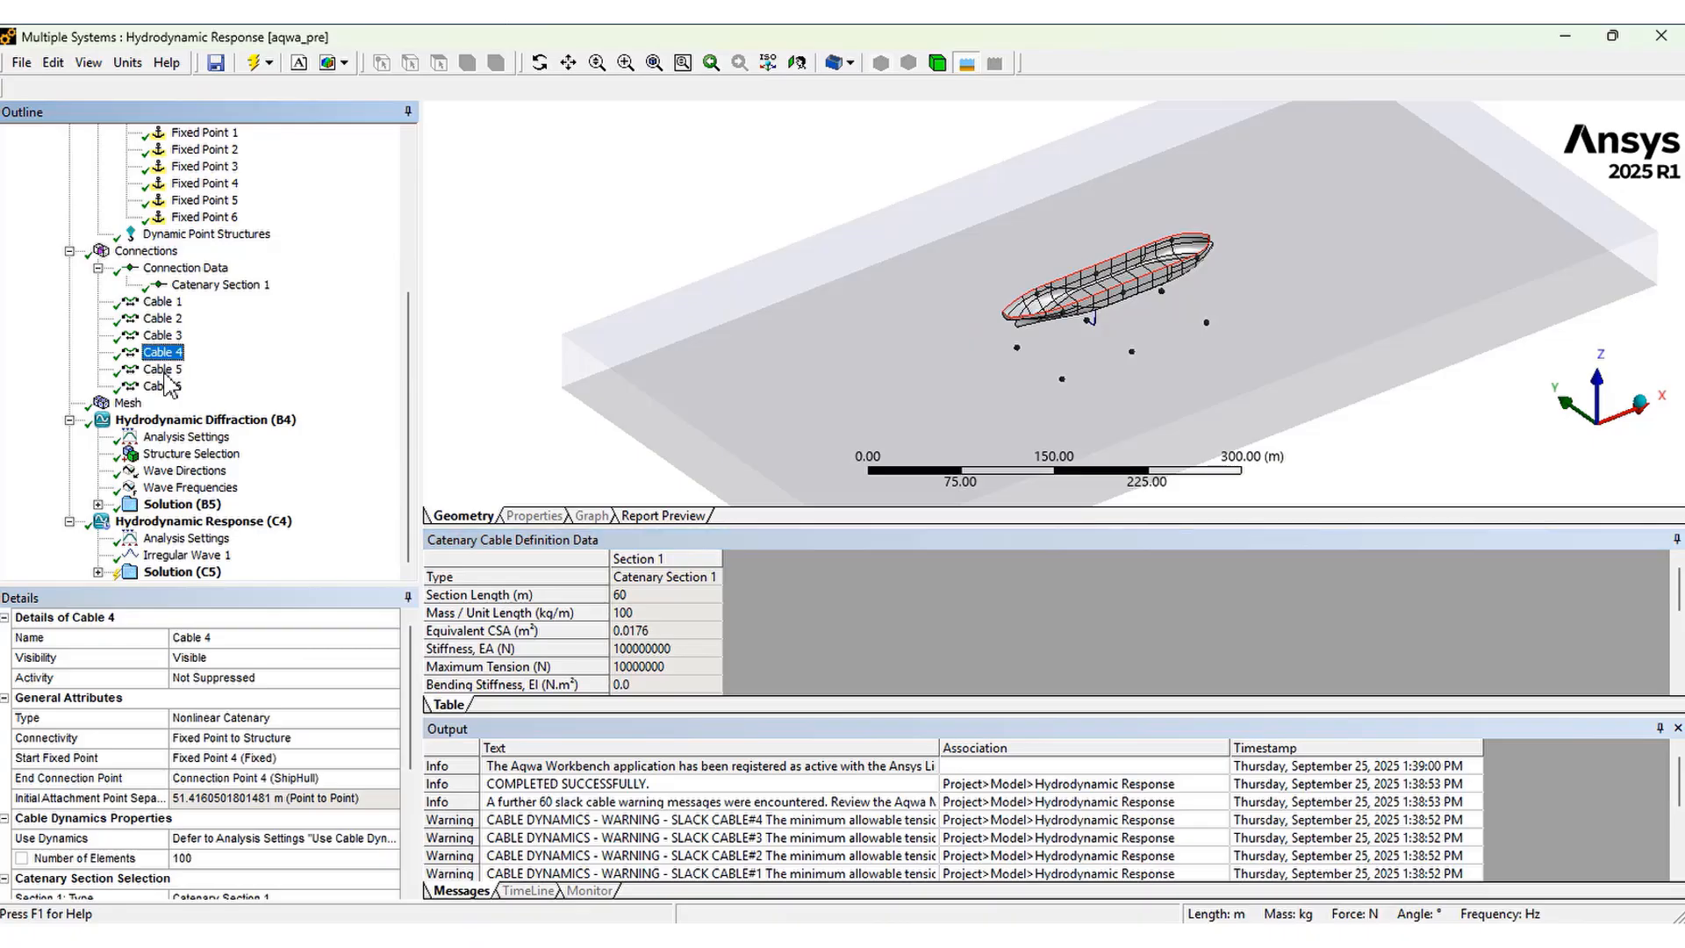
left_click(168, 371)
left_click(167, 387)
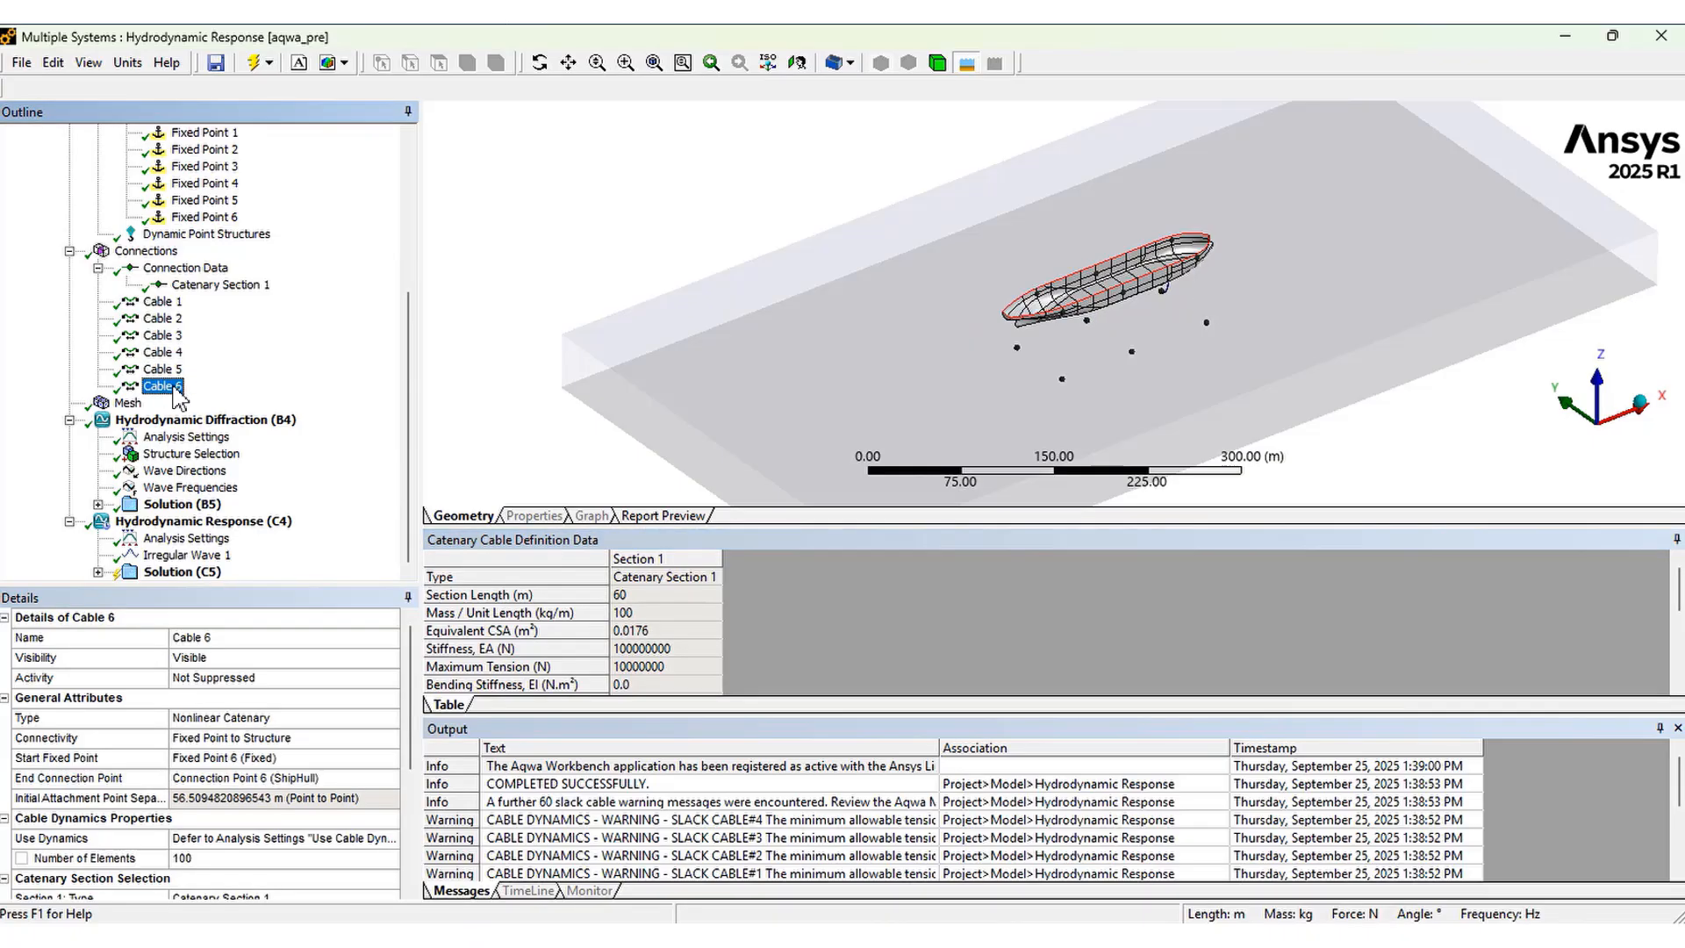
Solve the Hydrodynamic Response (C4) analysis
left_click(171, 572)
right_click(171, 572)
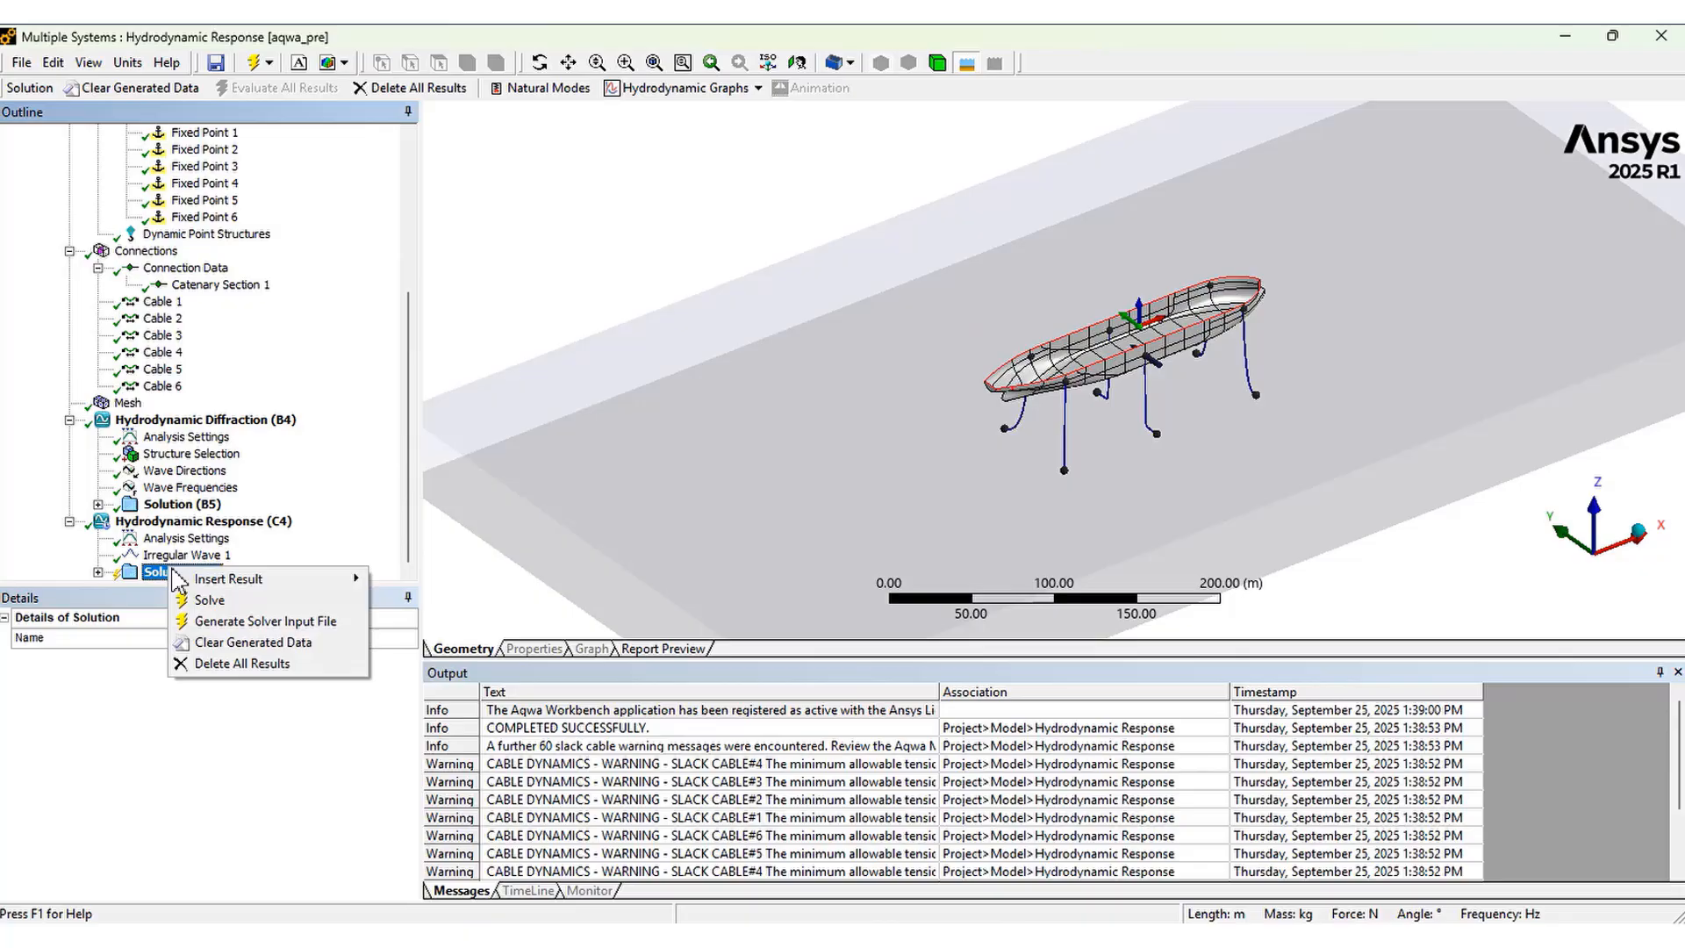
left_click(210, 601)
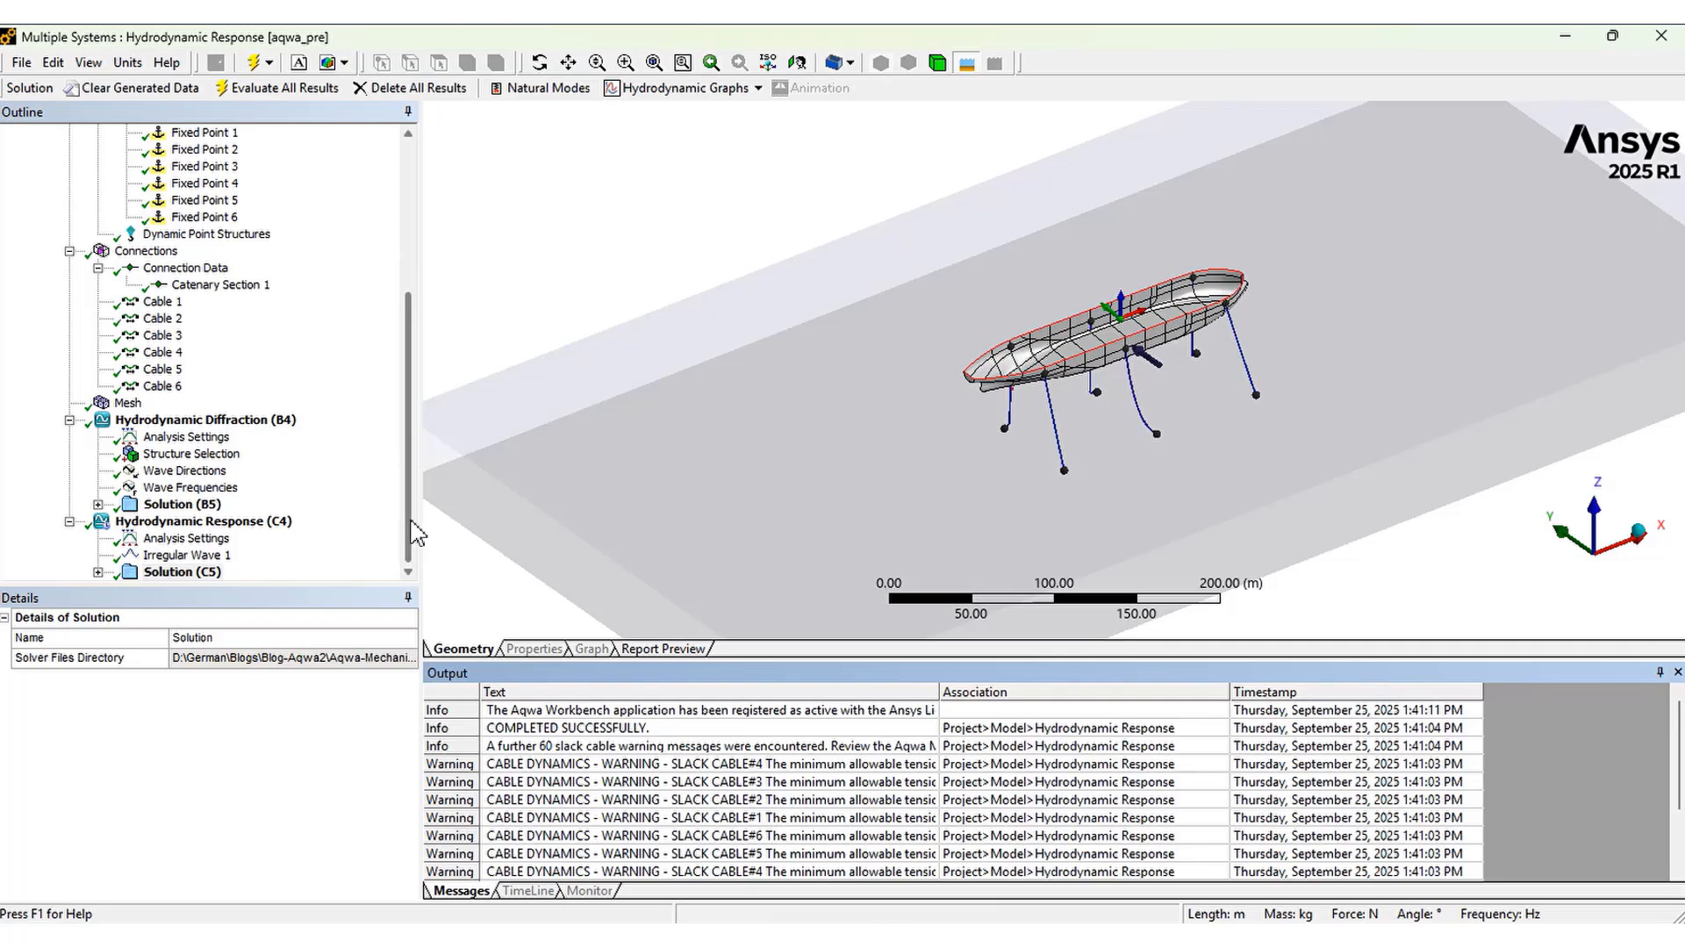
Play the equilibrium-position animation of the Hydrodynamic Response solution
left_click(98, 572)
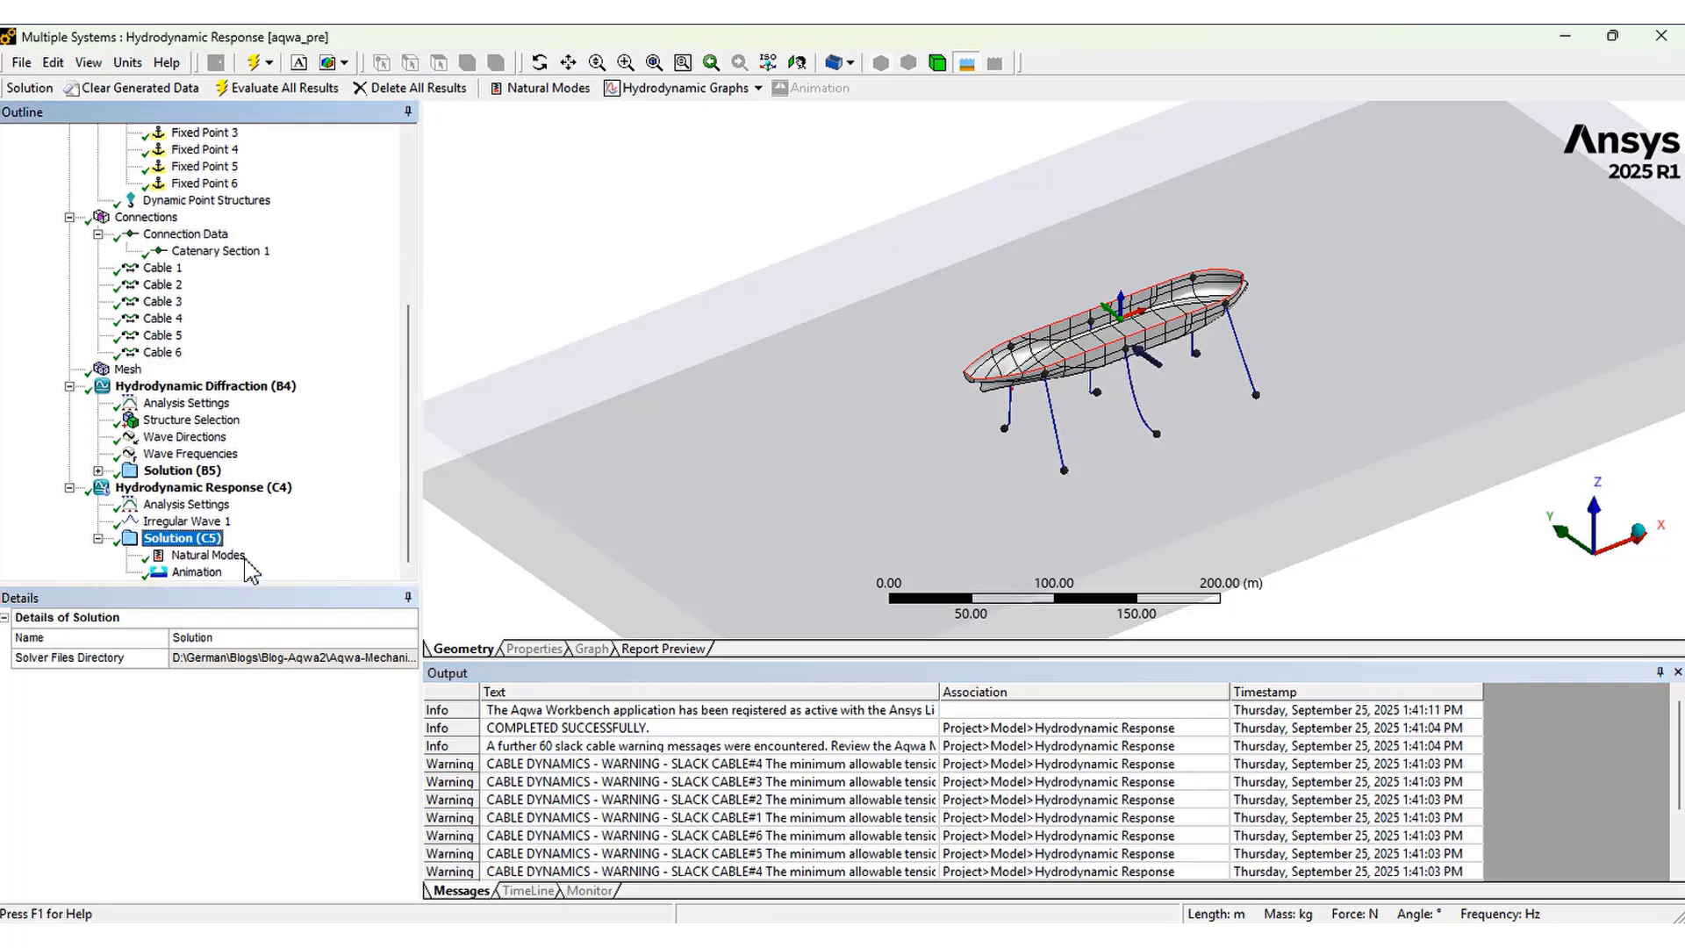
left_click(195, 572)
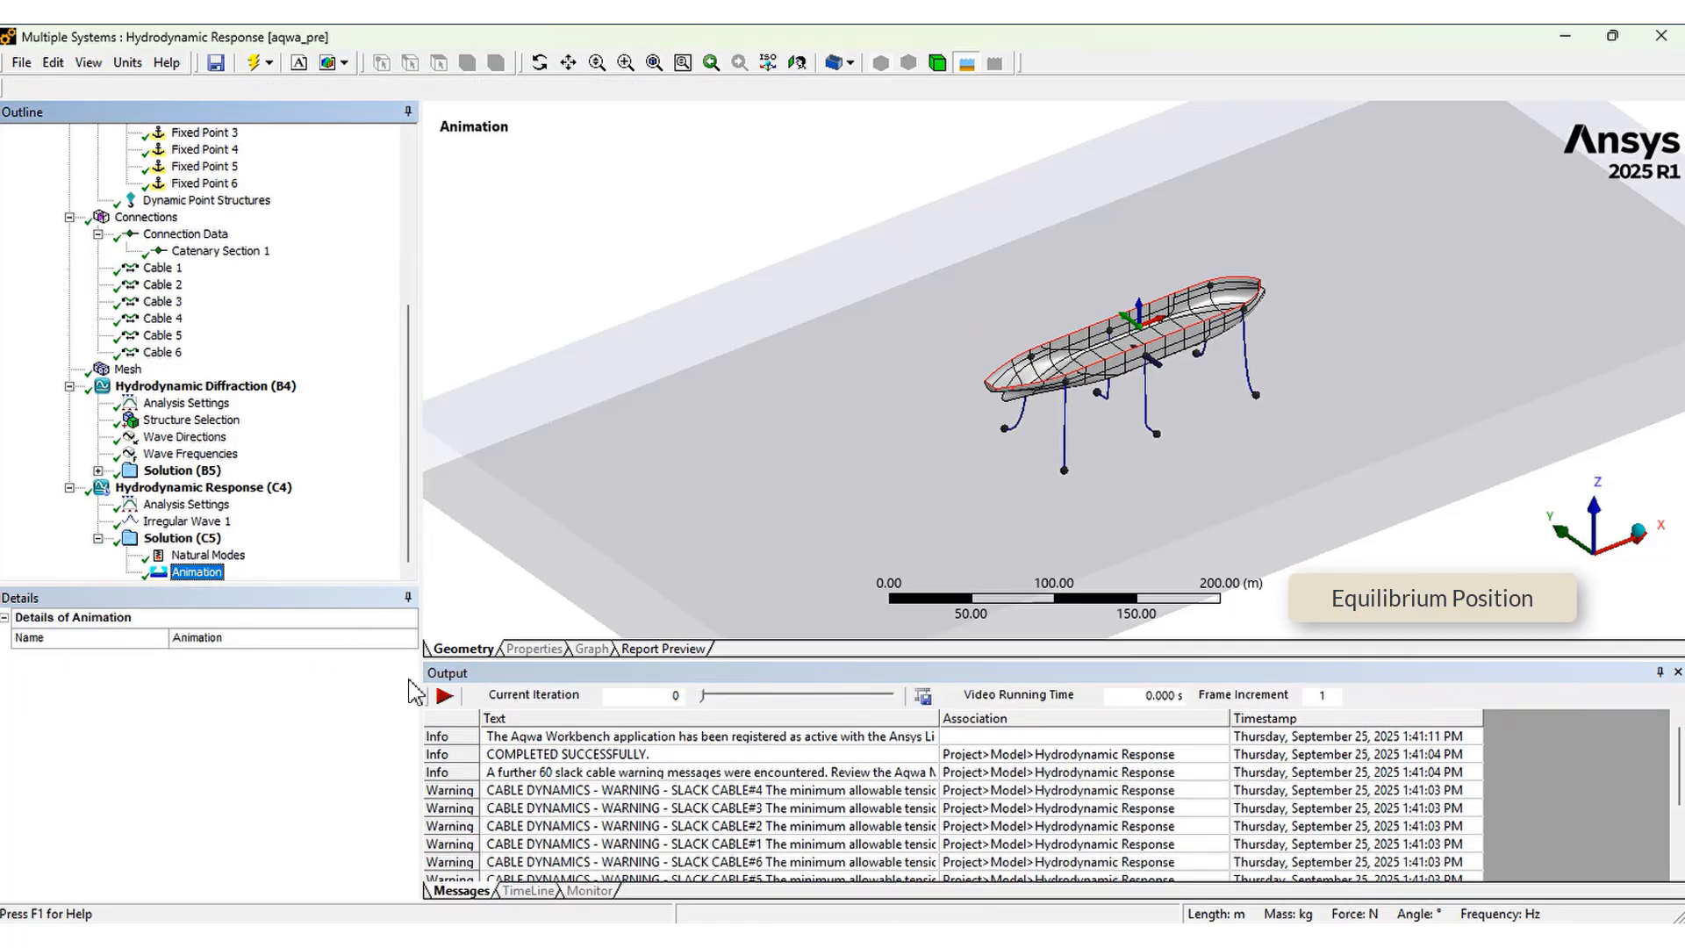
left_click(441, 696)
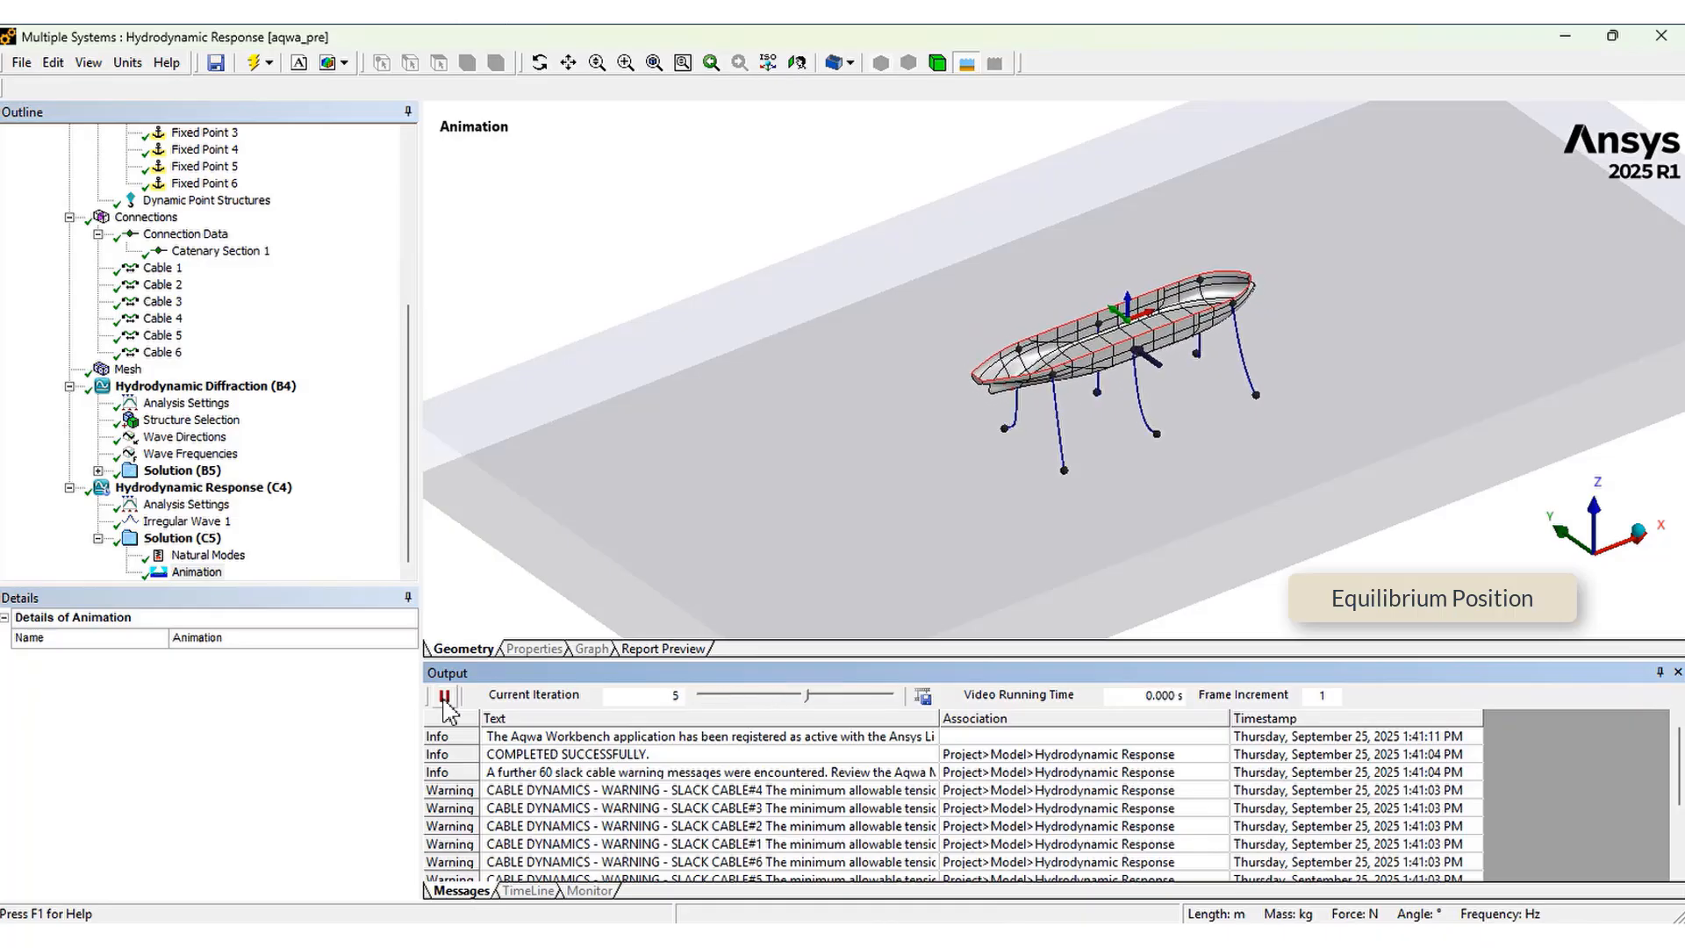
left_click(444, 698)
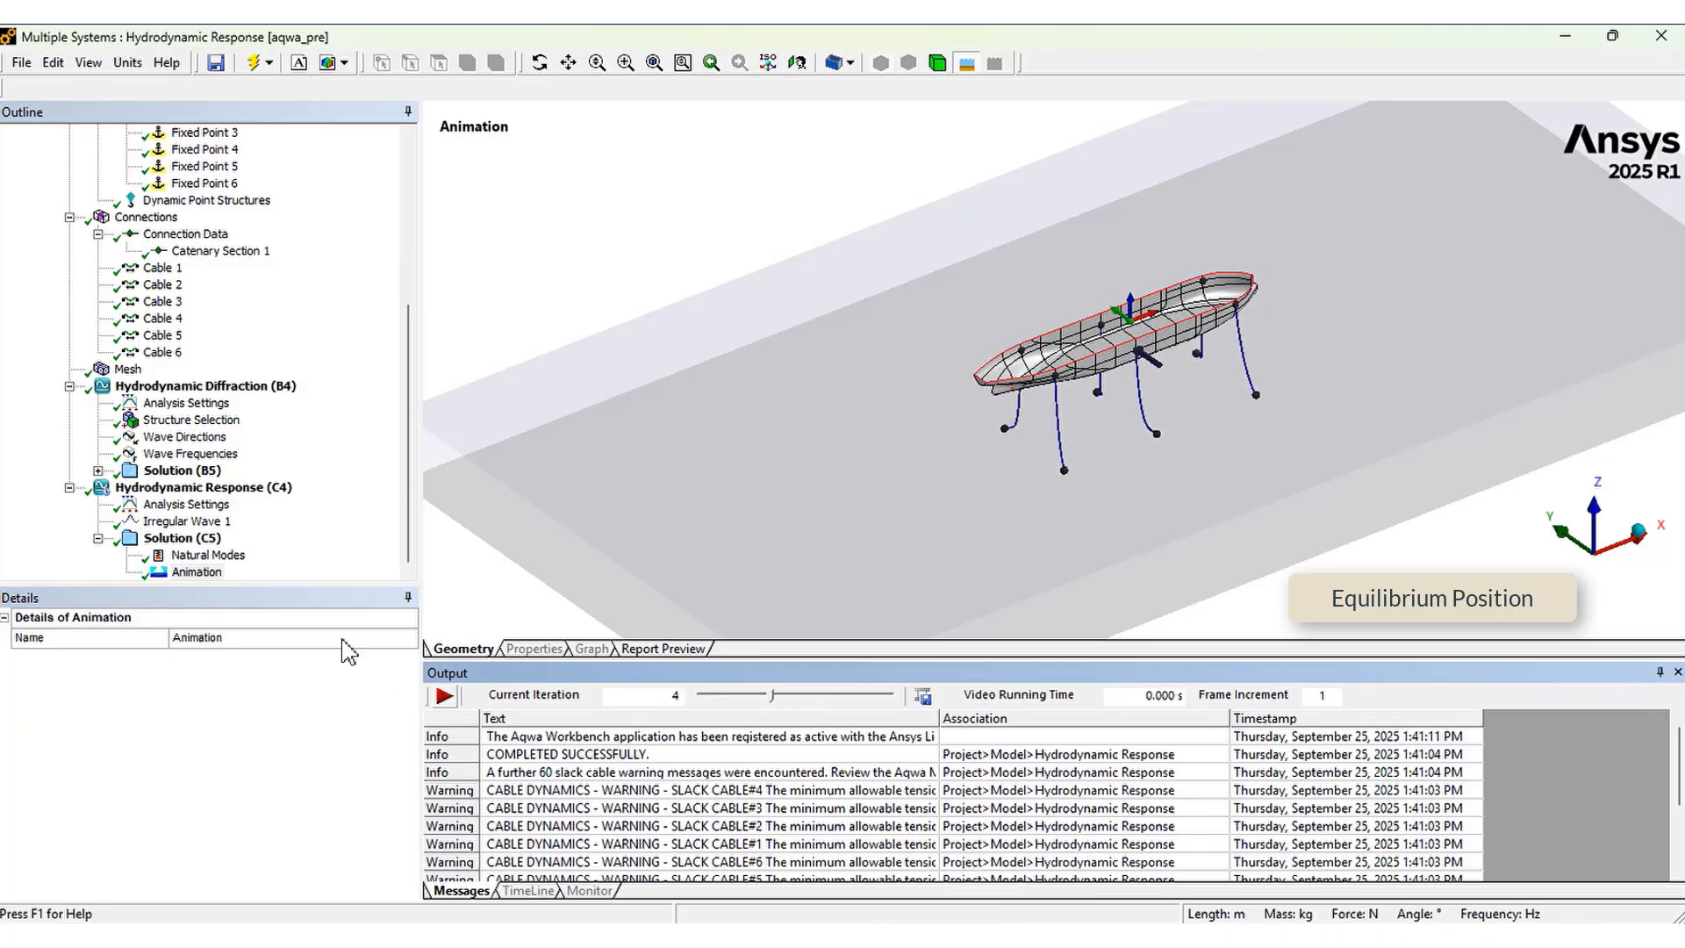
Open the Natural Modes results and animate the first three natural modes of the ship hull
left_click(204, 569)
left_click(203, 557)
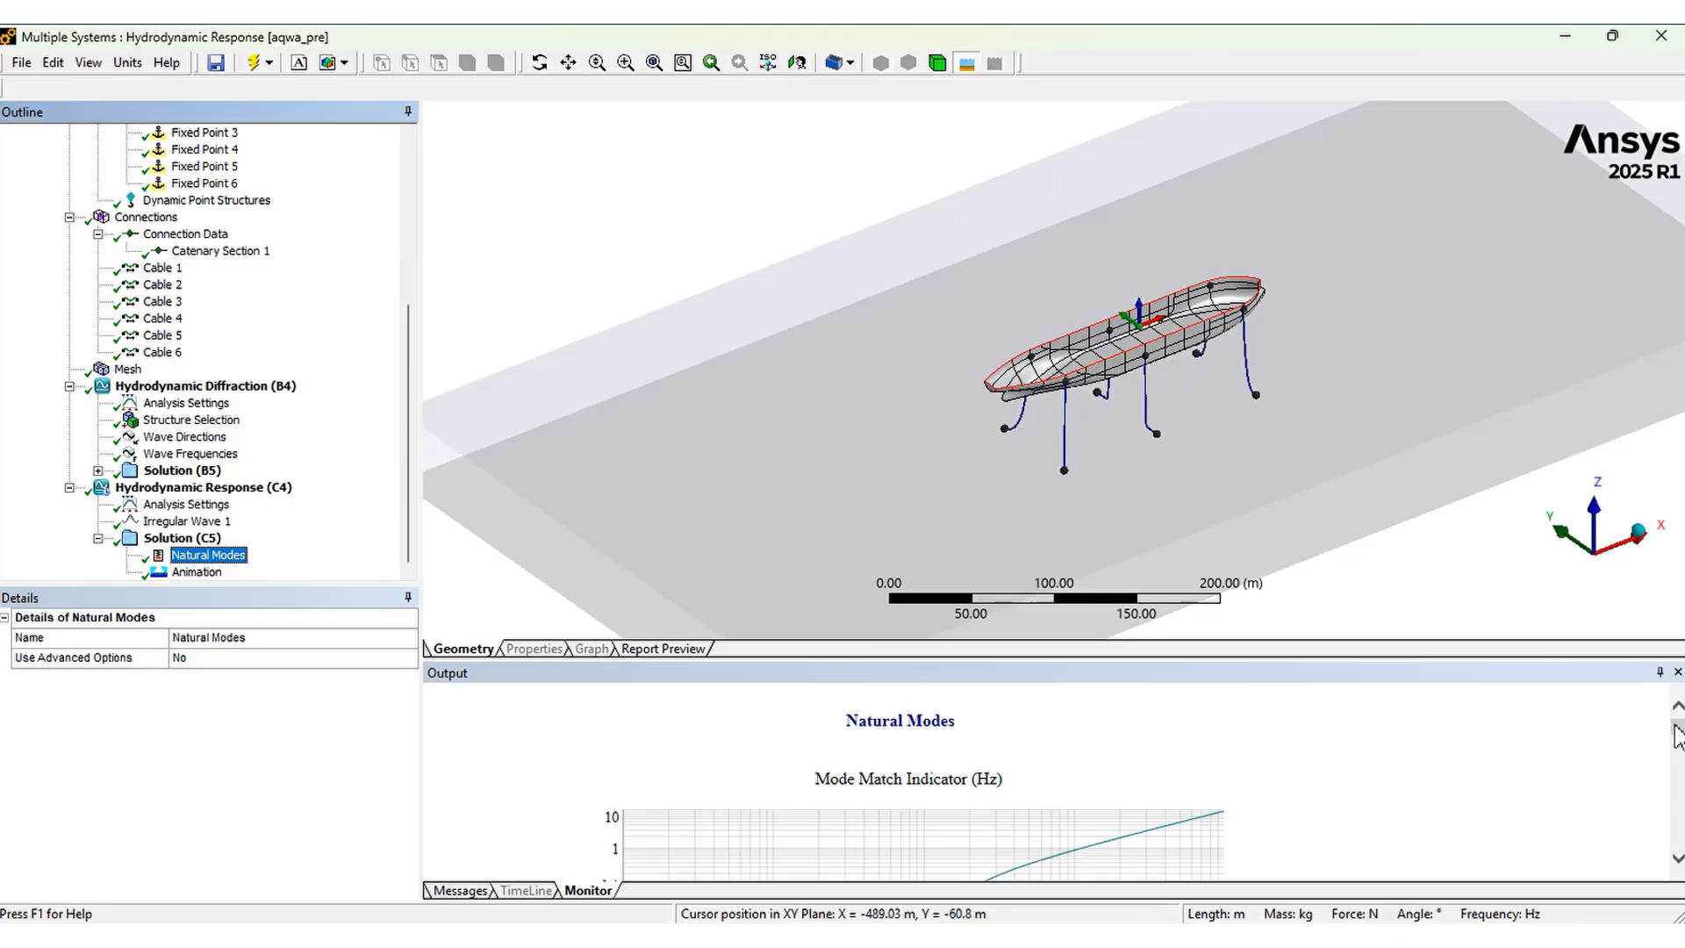
left_click_drag(1677, 736, 1676, 760)
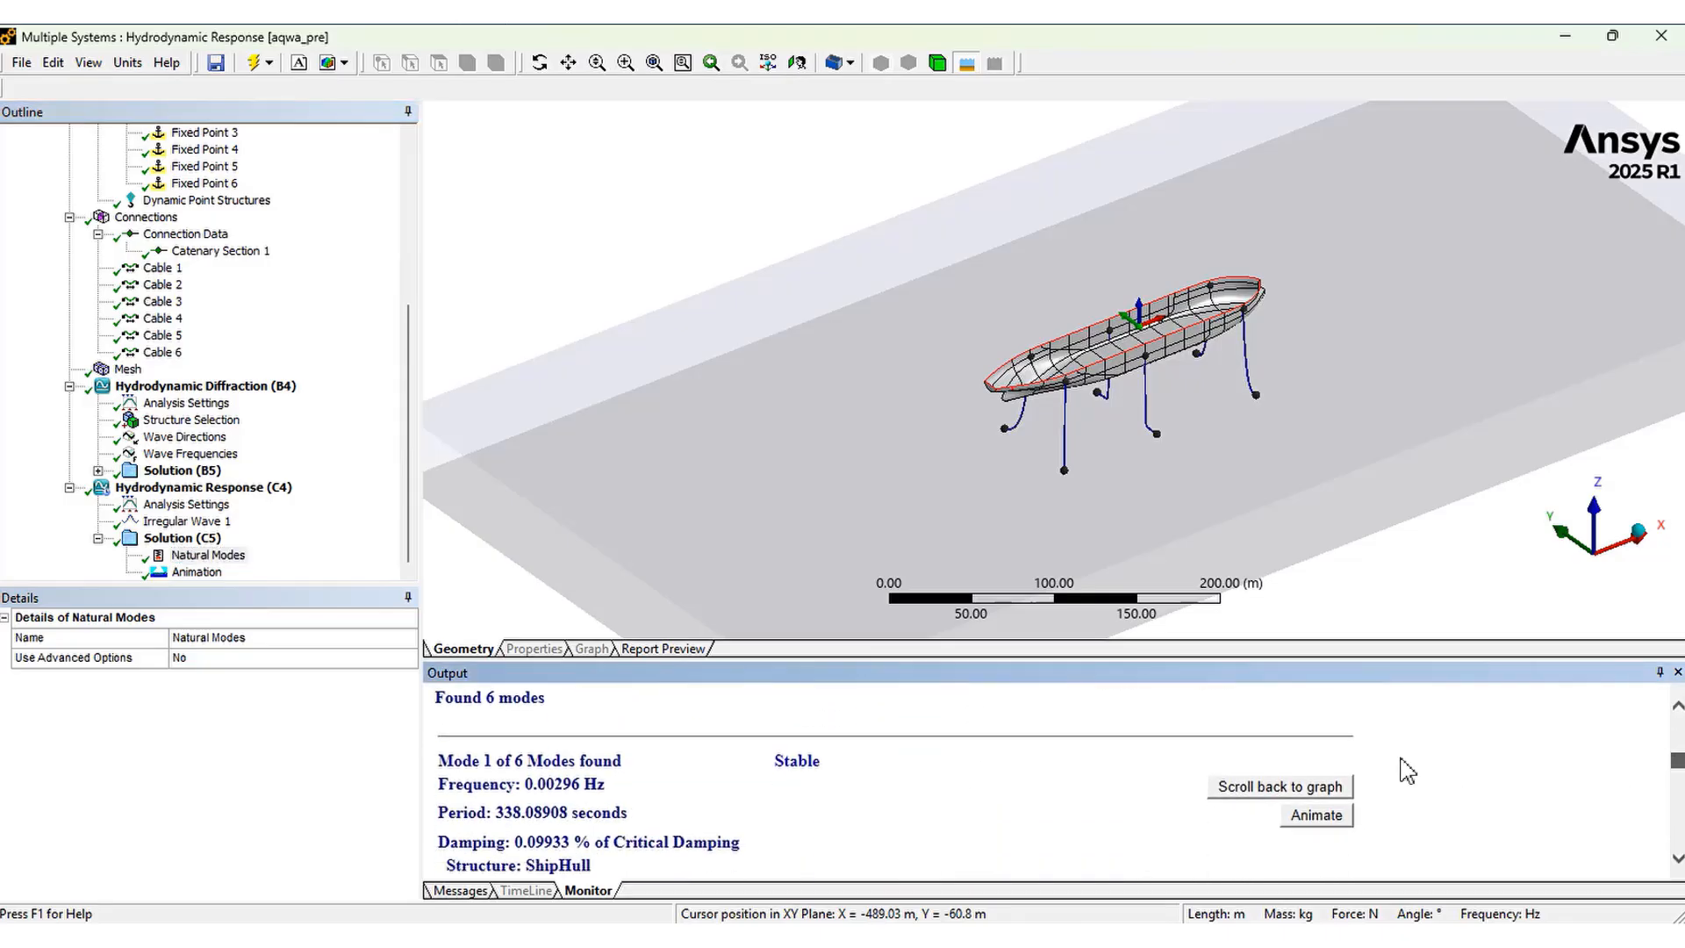
left_click(1321, 823)
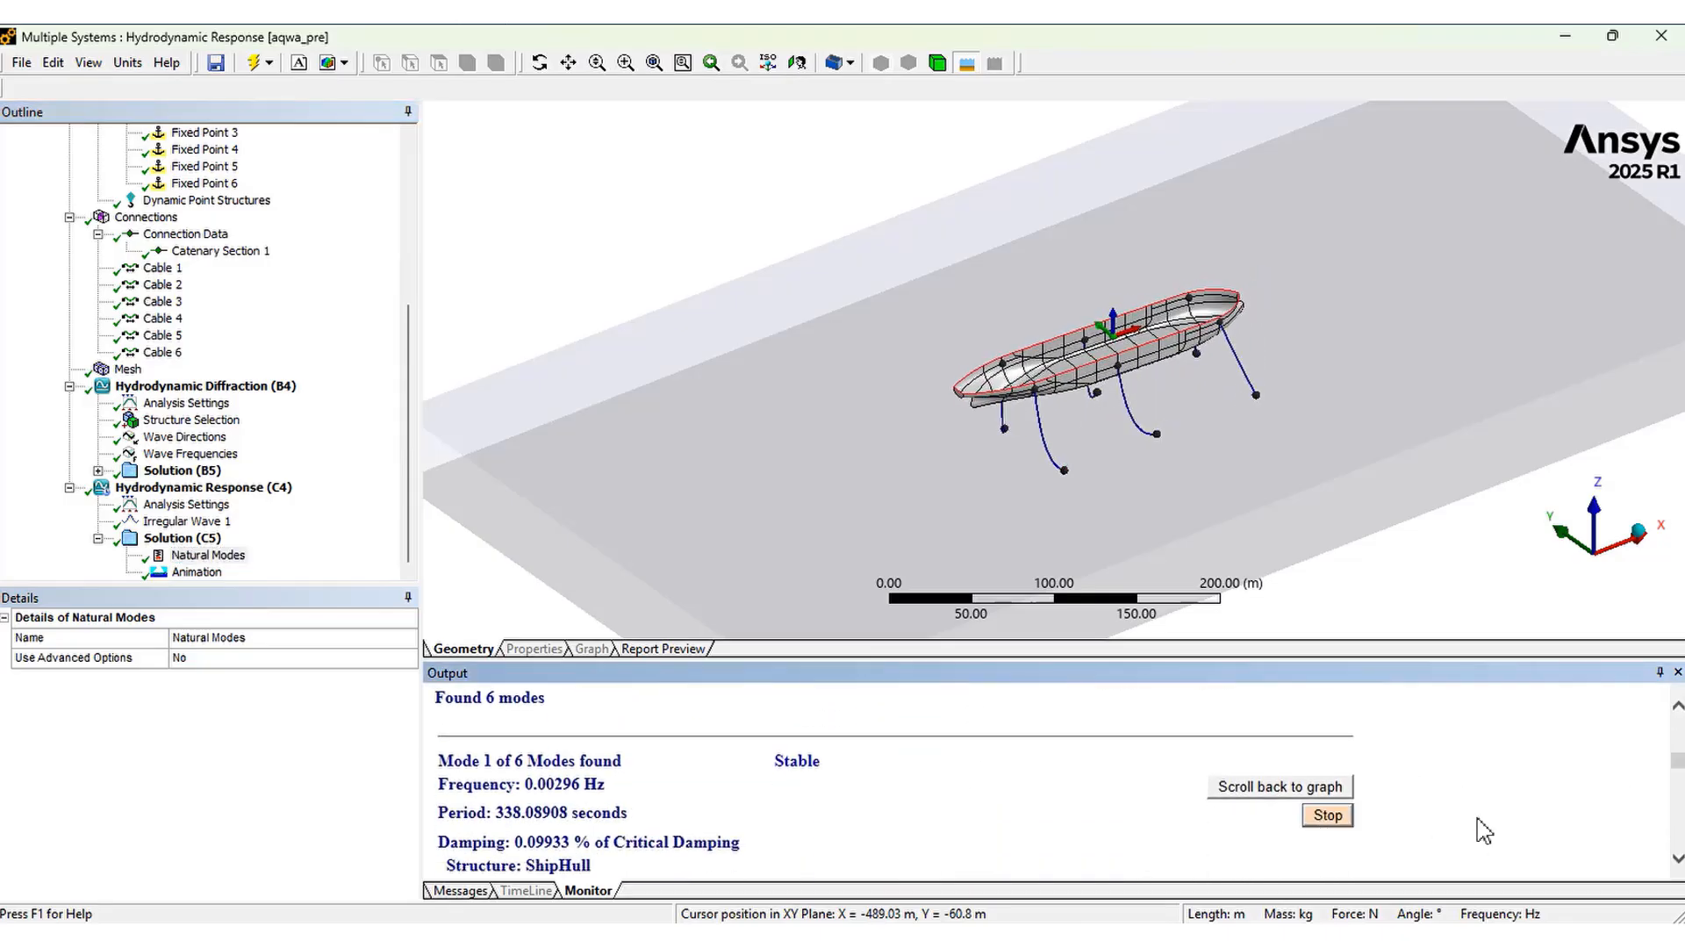
scroll(1677, 860, "down", 5)
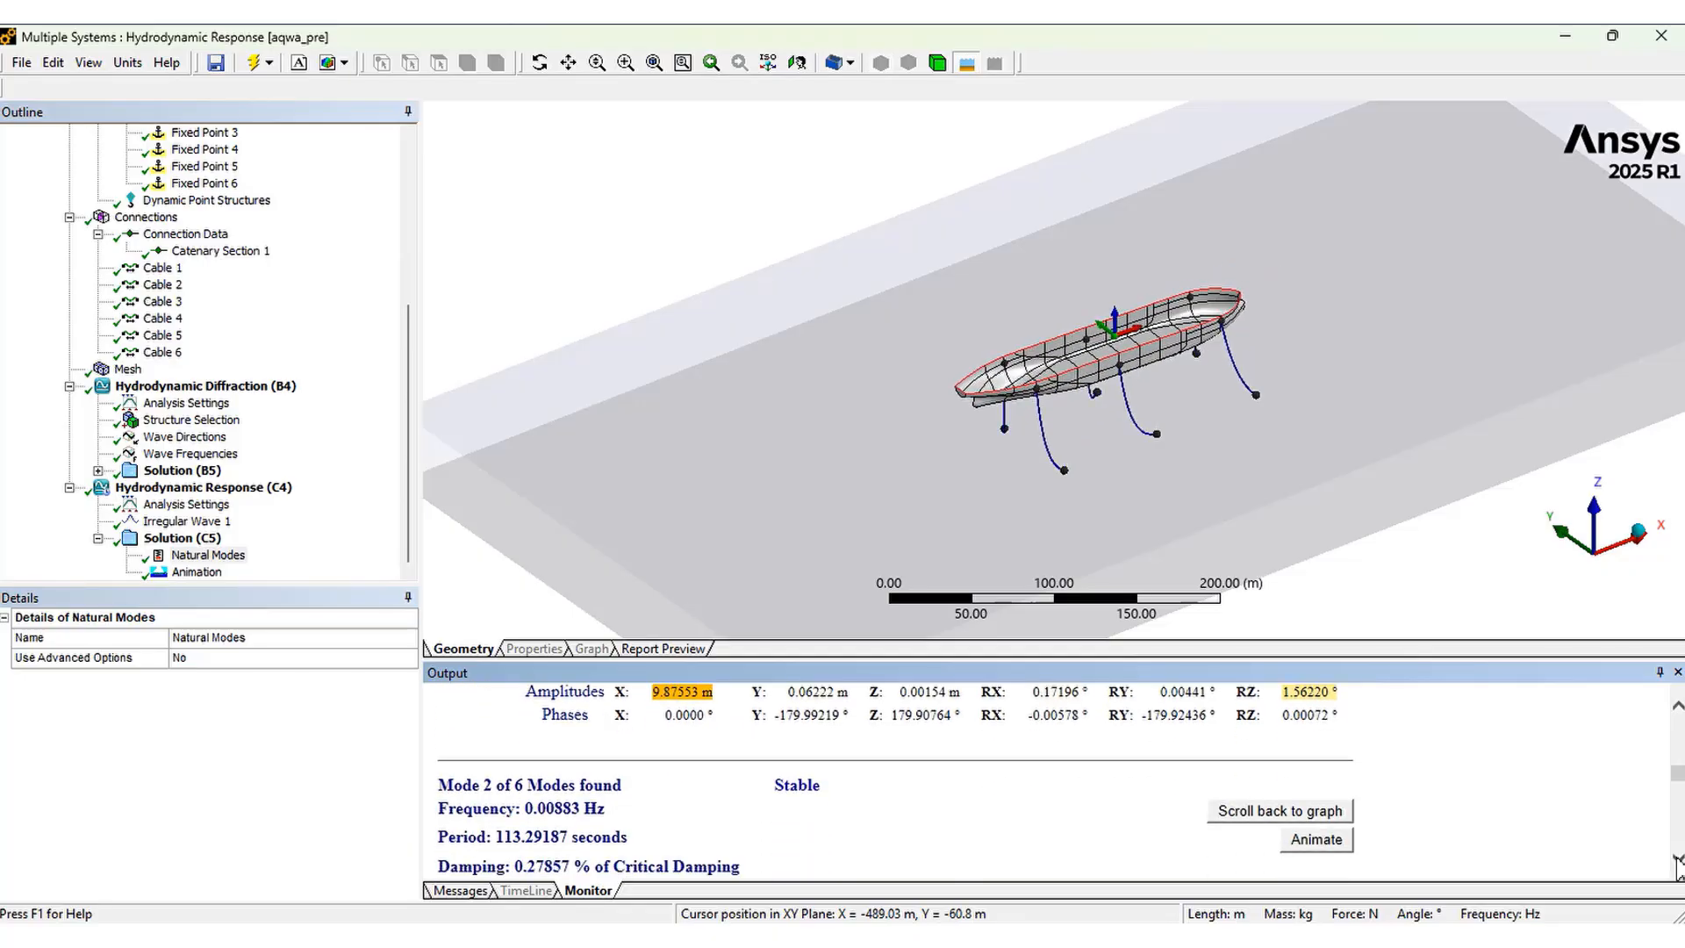
left_click(1321, 790)
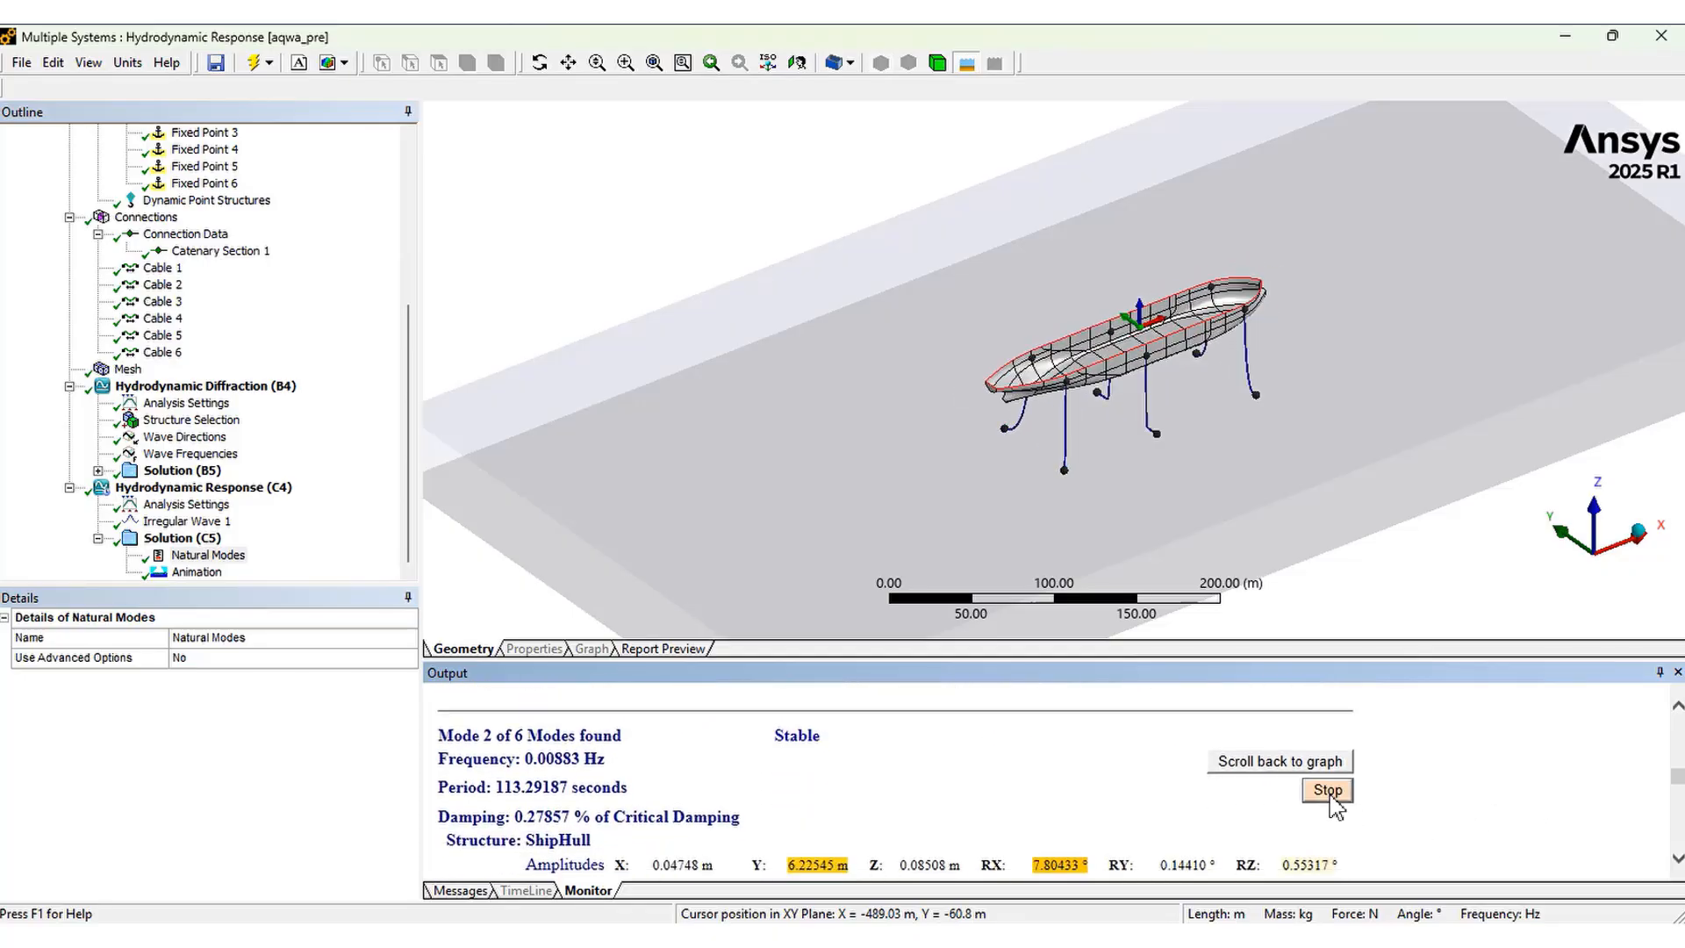
scroll(1435, 807, "down", 5)
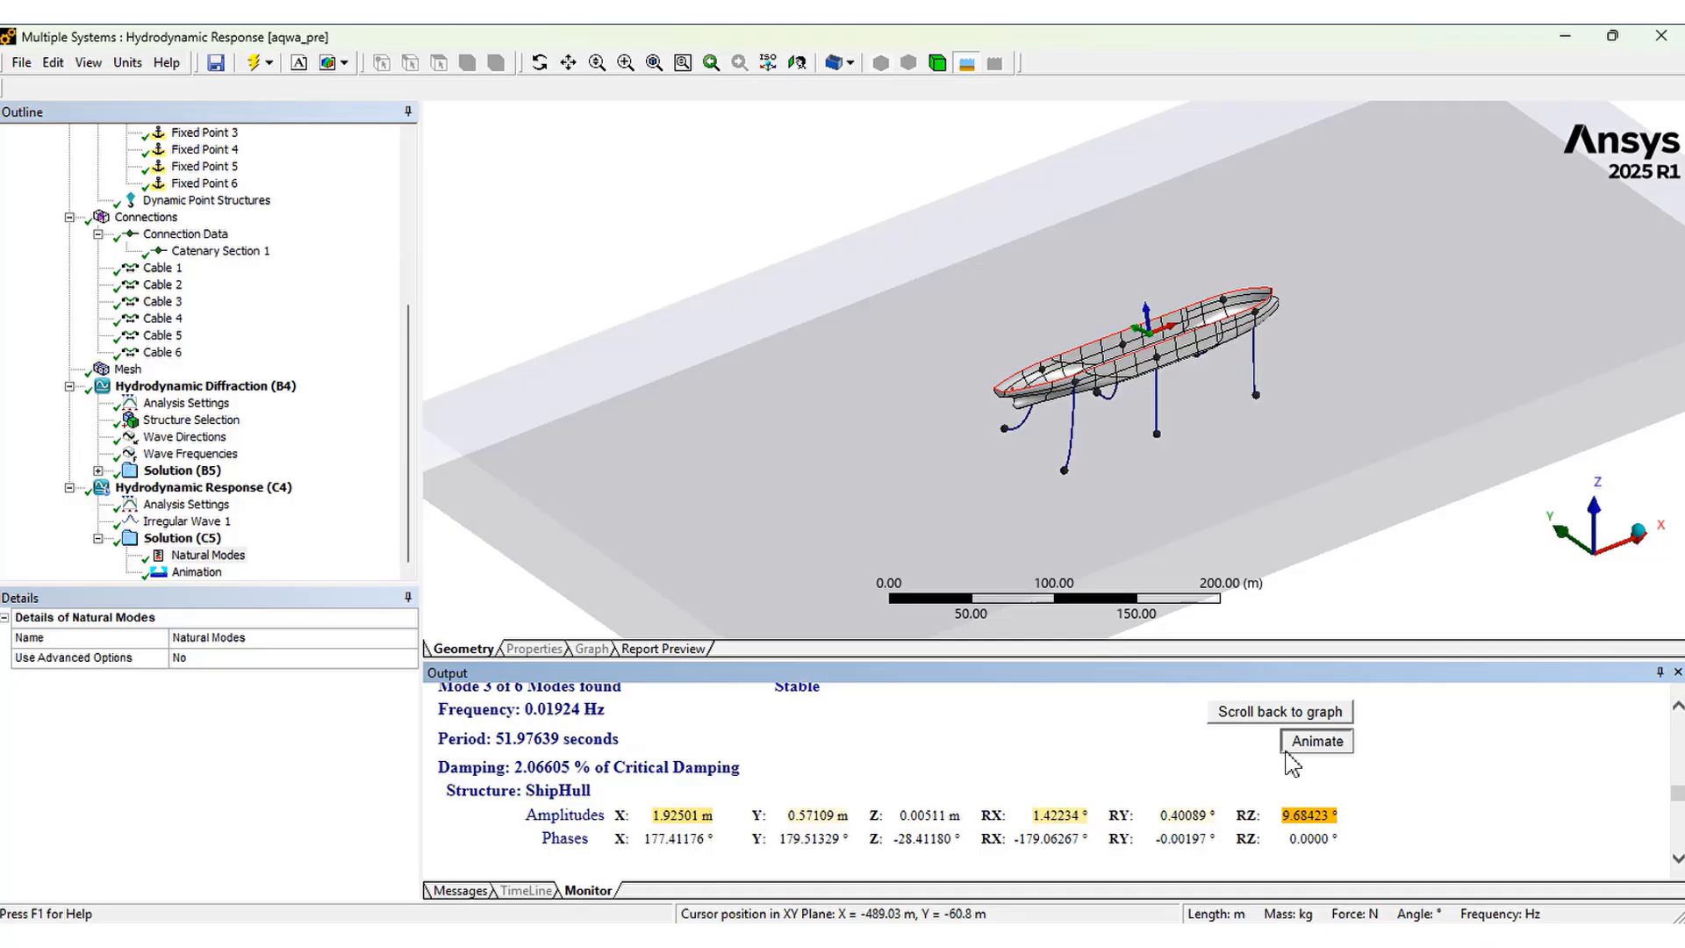
left_click(1317, 742)
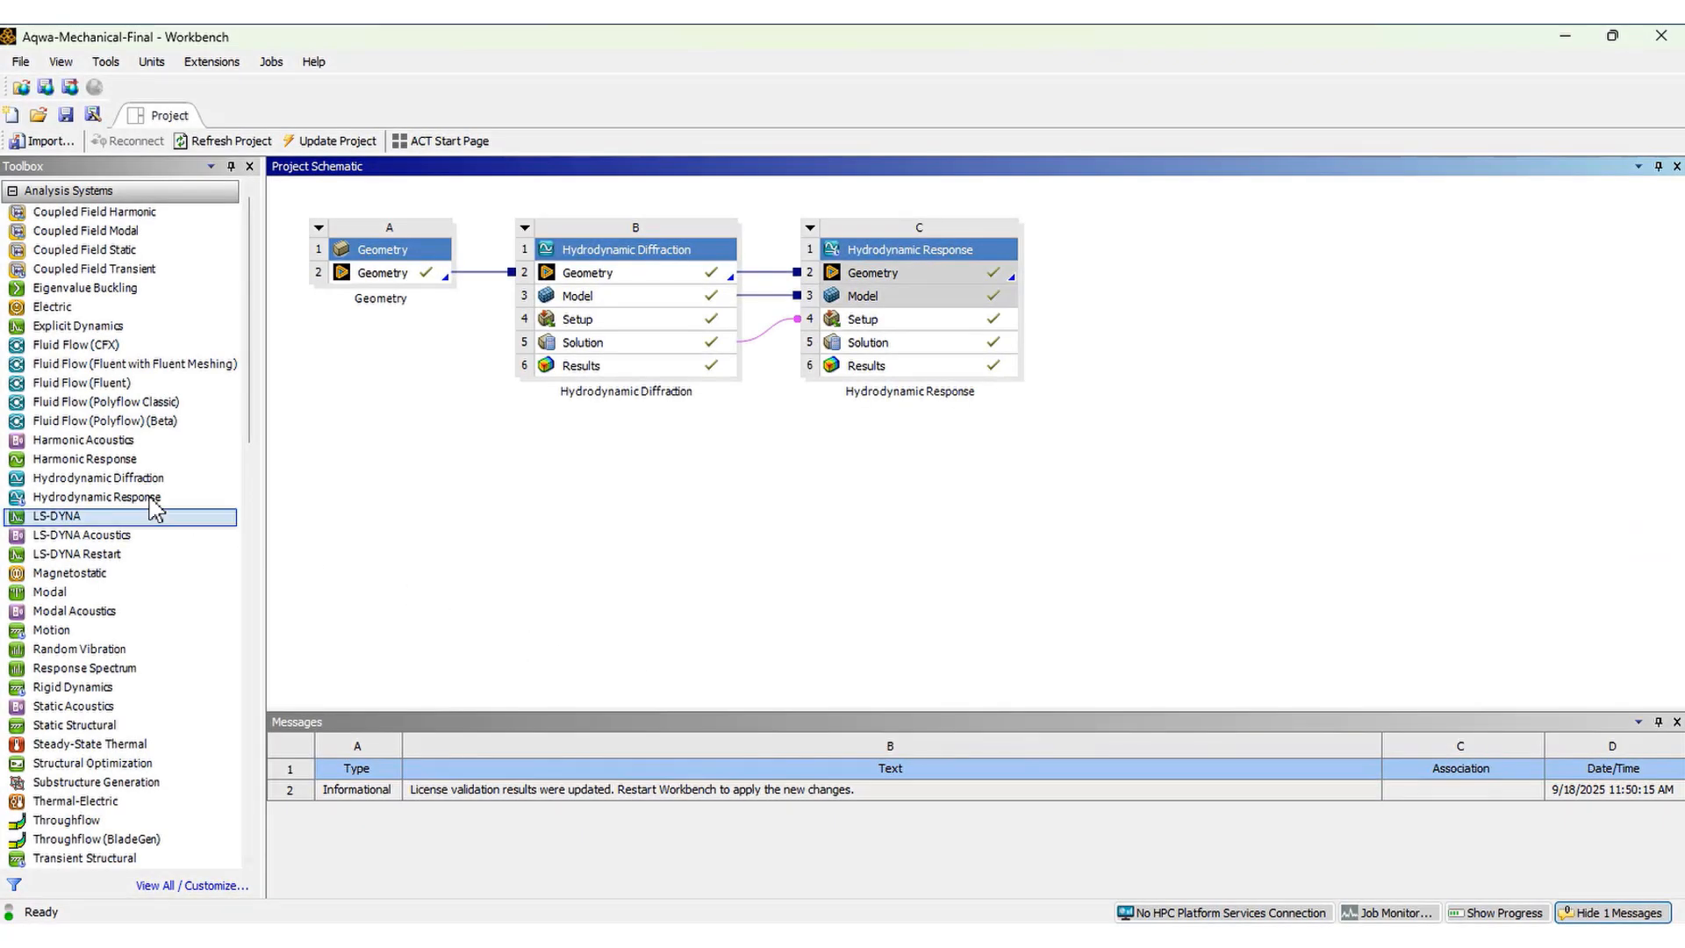
In the Workbench project schematic, add a second Hydrodynamic Response system linked to the existing analyses
left_click_drag(152, 499, 1134, 481)
left_click_drag(1146, 525, 1141, 527)
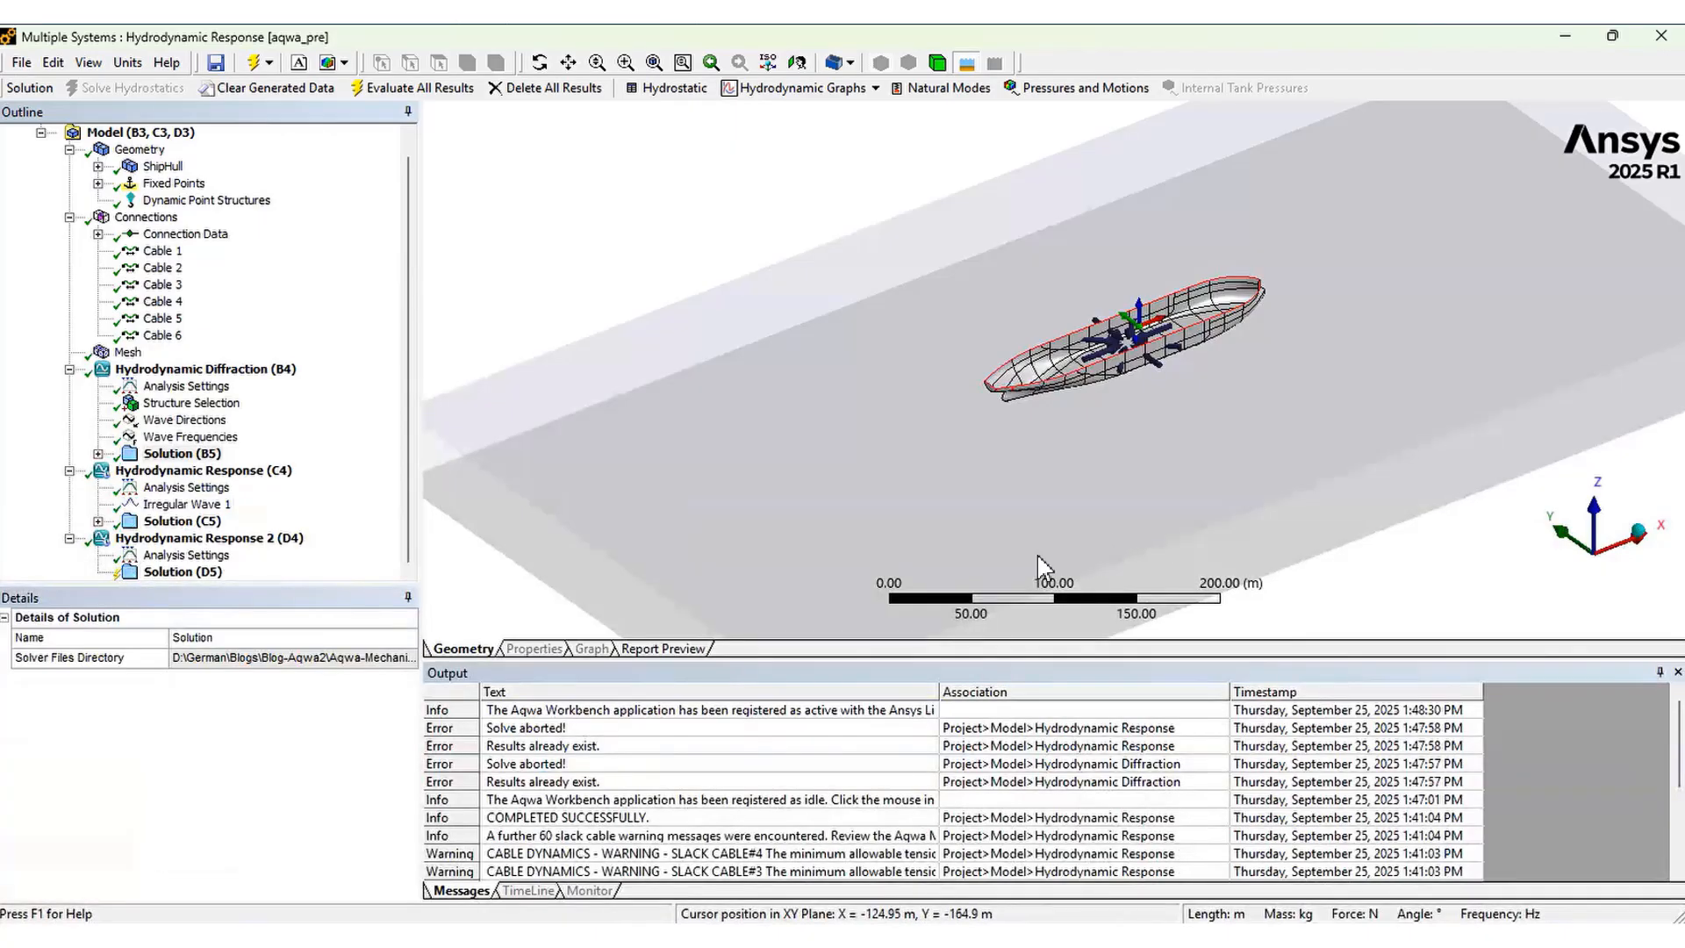
Review the time response options in the Analysis Settings of Hydrodynamic Response 2
left_click(166, 557)
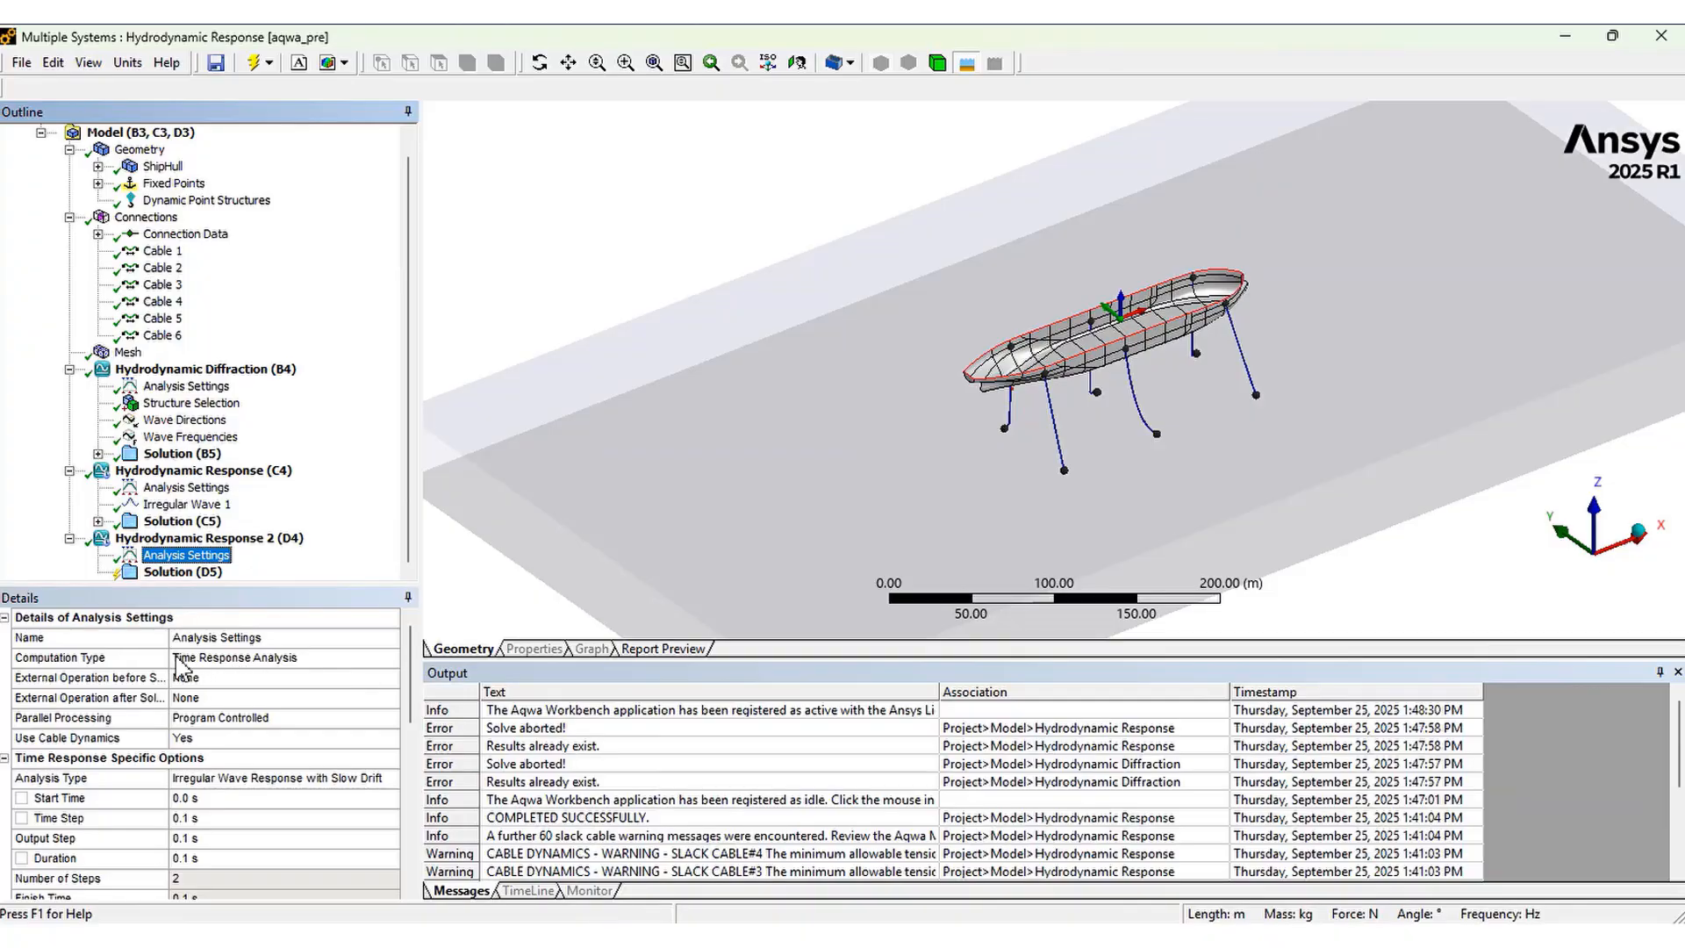
left_click(149, 661)
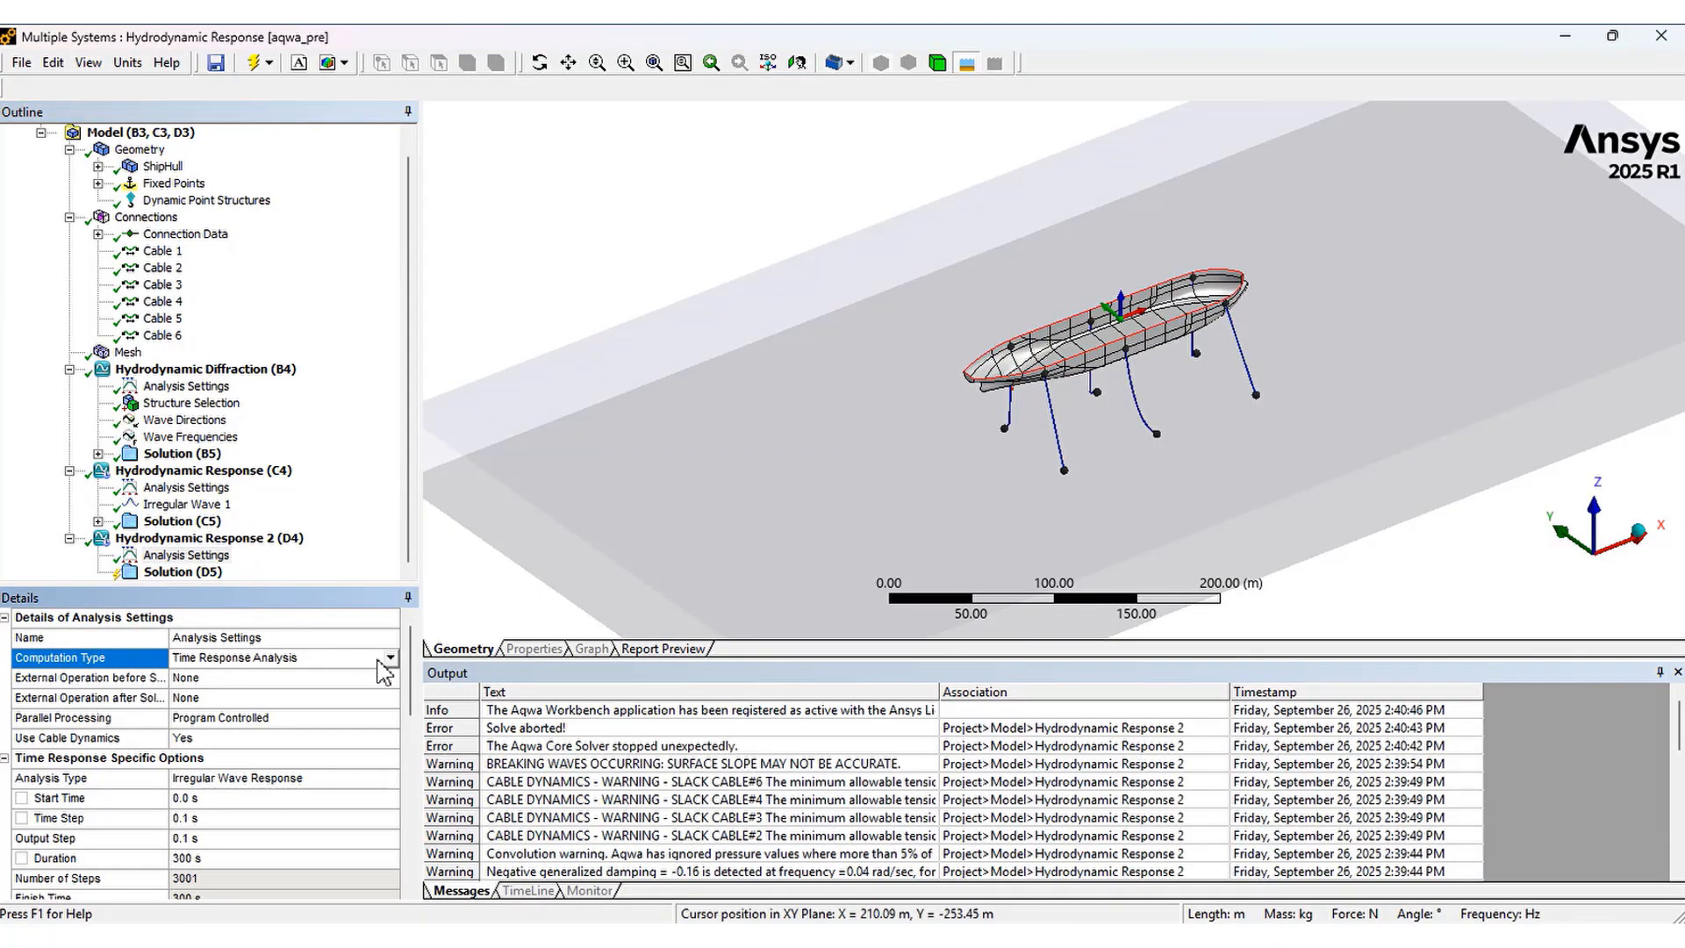
left_click_drag(411, 673, 408, 695)
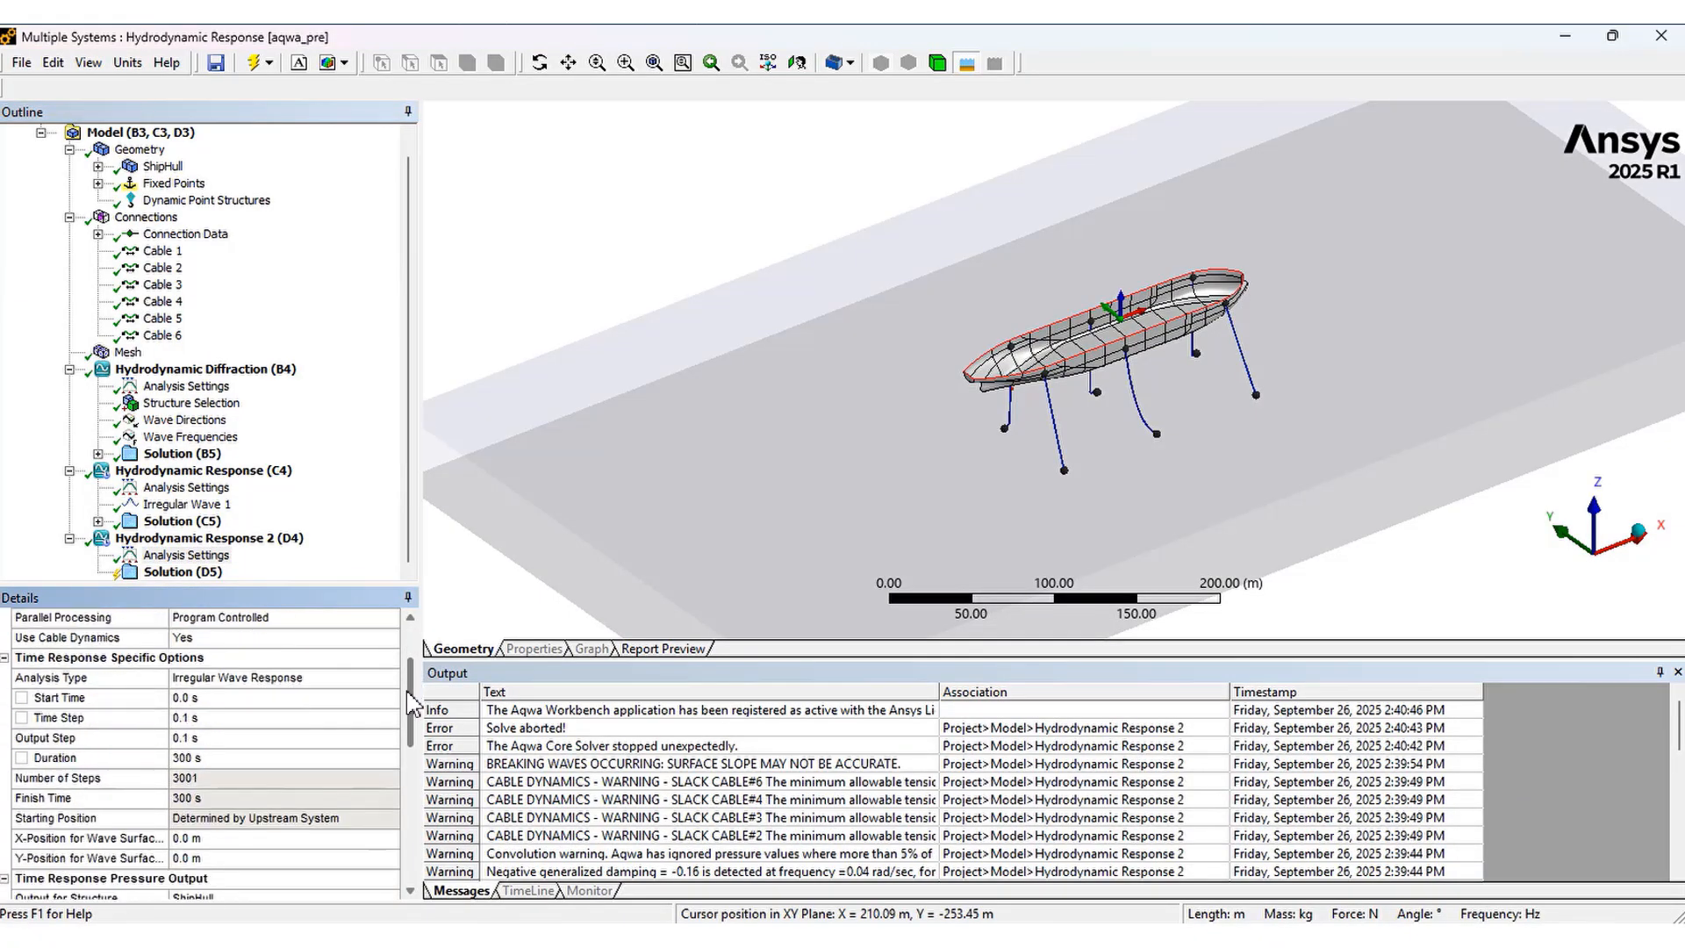
left_click(143, 684)
left_click(145, 703)
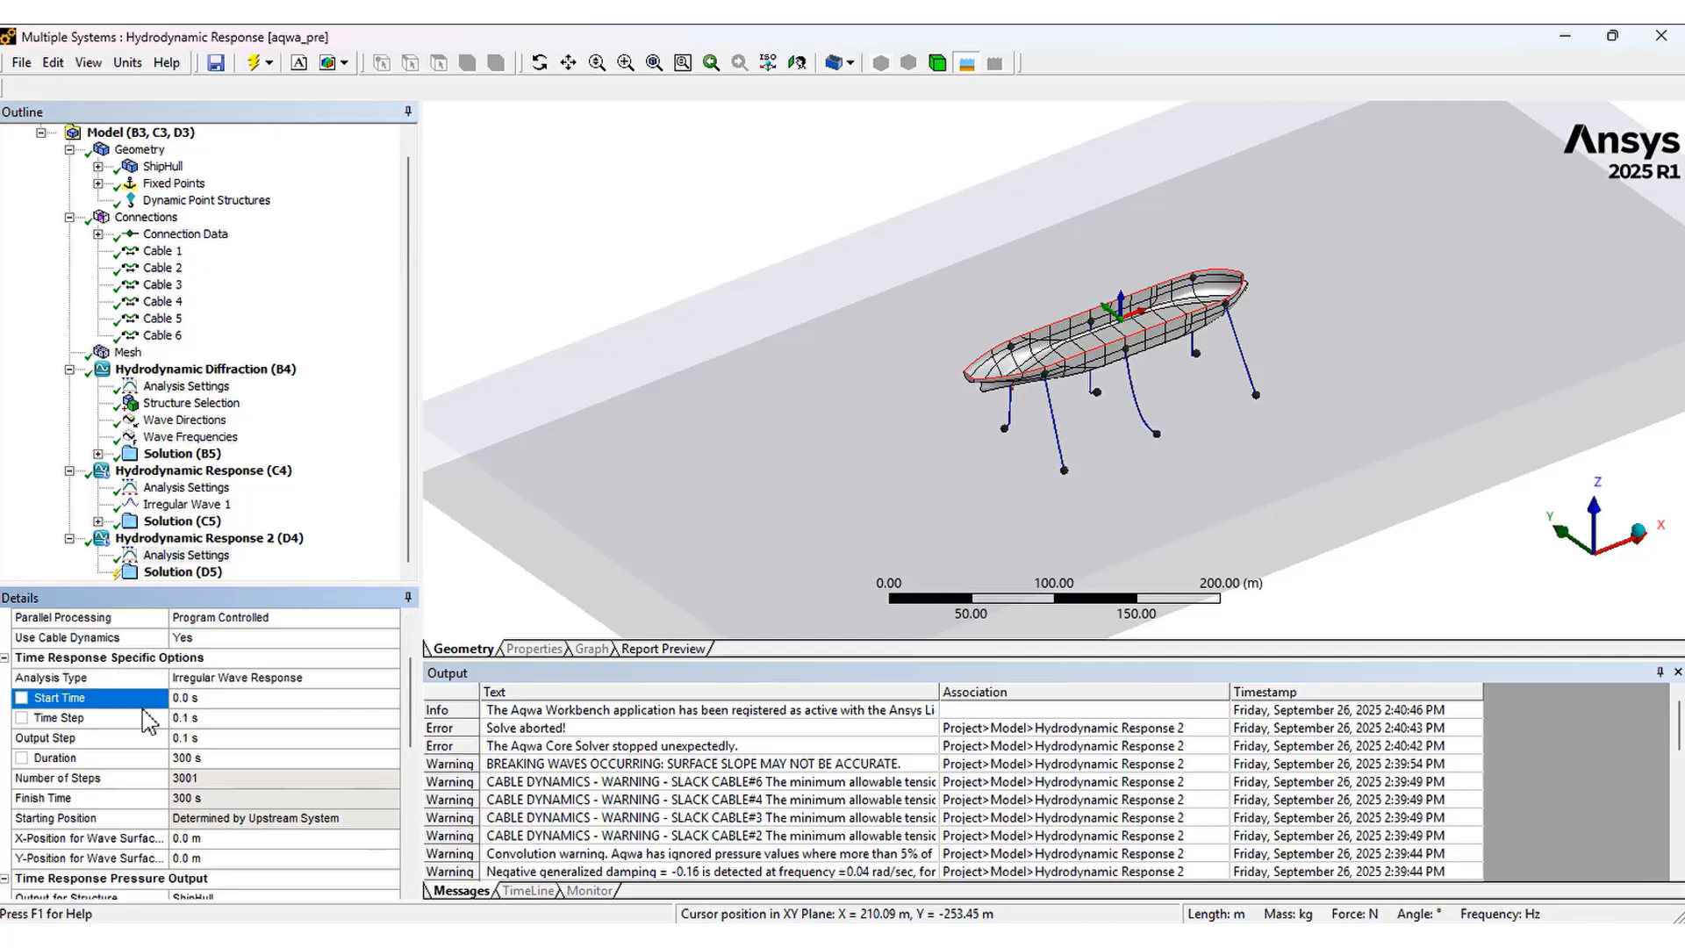
left_click(142, 725)
left_click(142, 742)
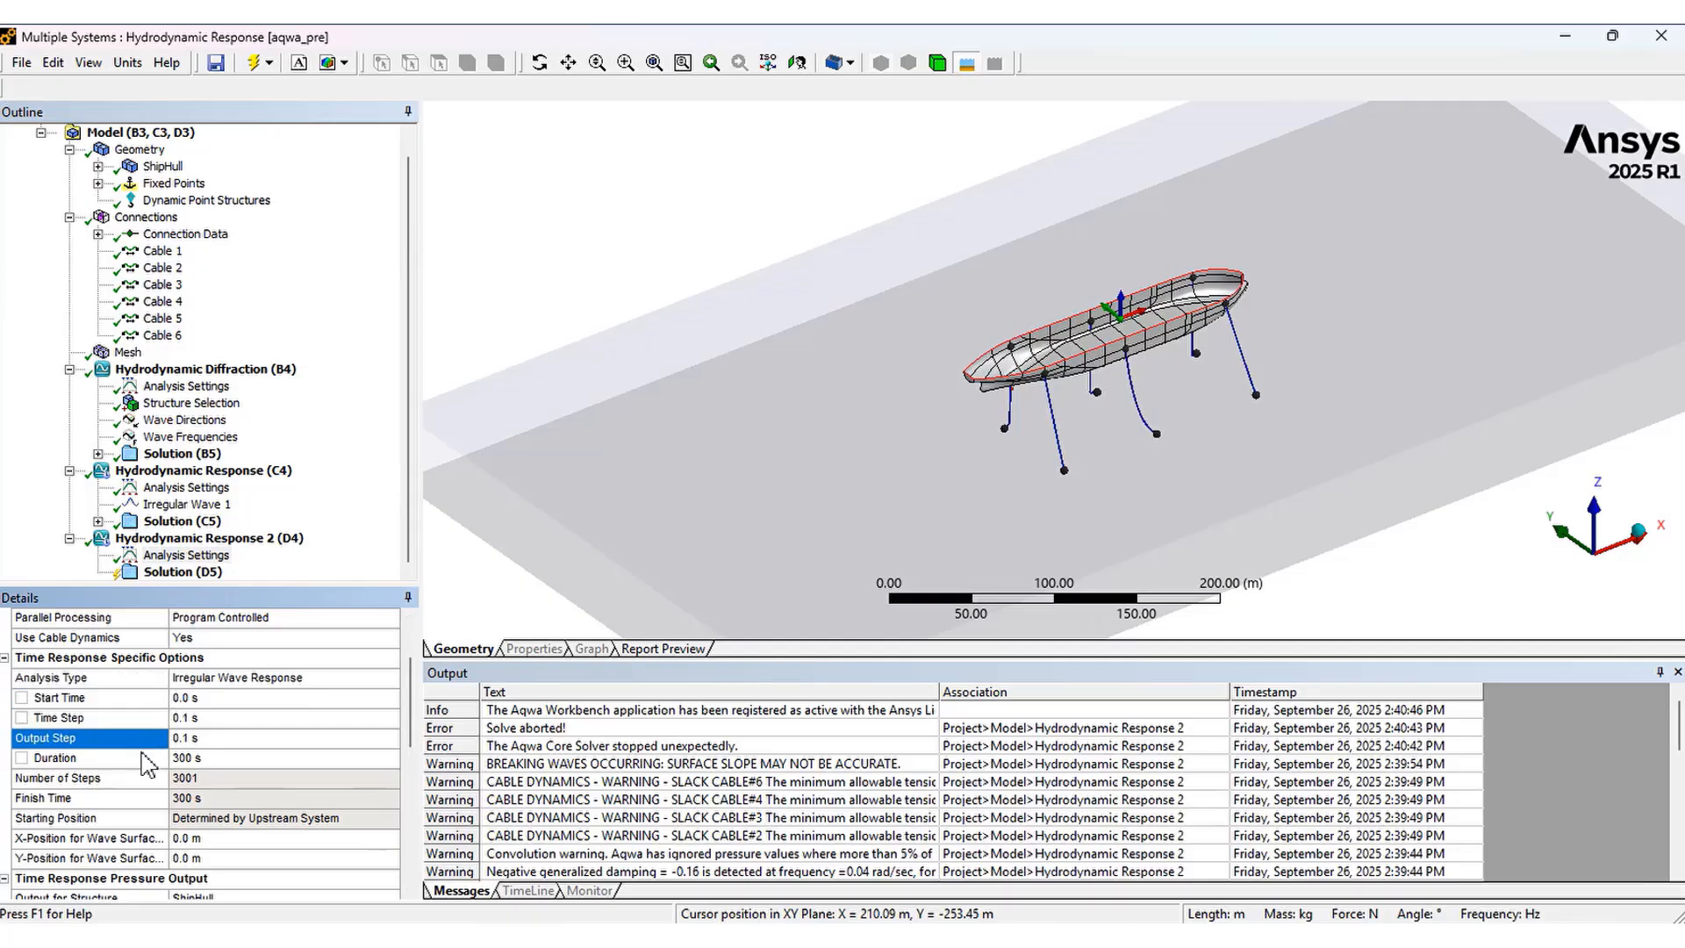
left_click(142, 758)
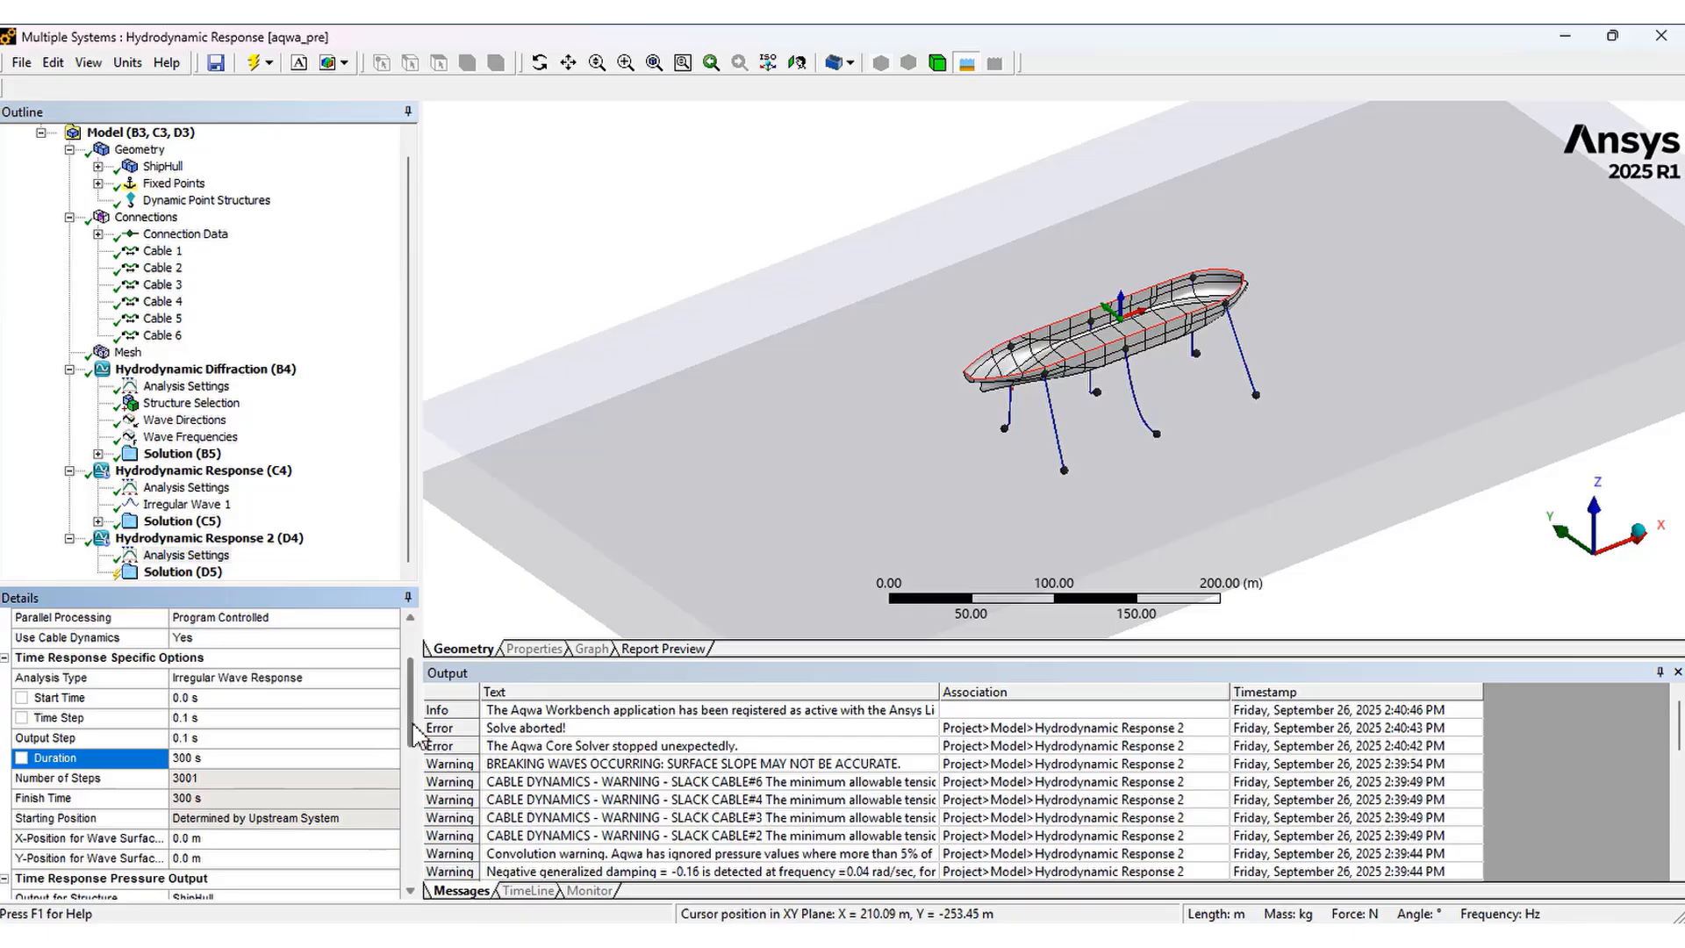
Review the time response pressure output settings for the ShipHull in Hydrodynamic Response 2
scroll(412, 759, "down", 3)
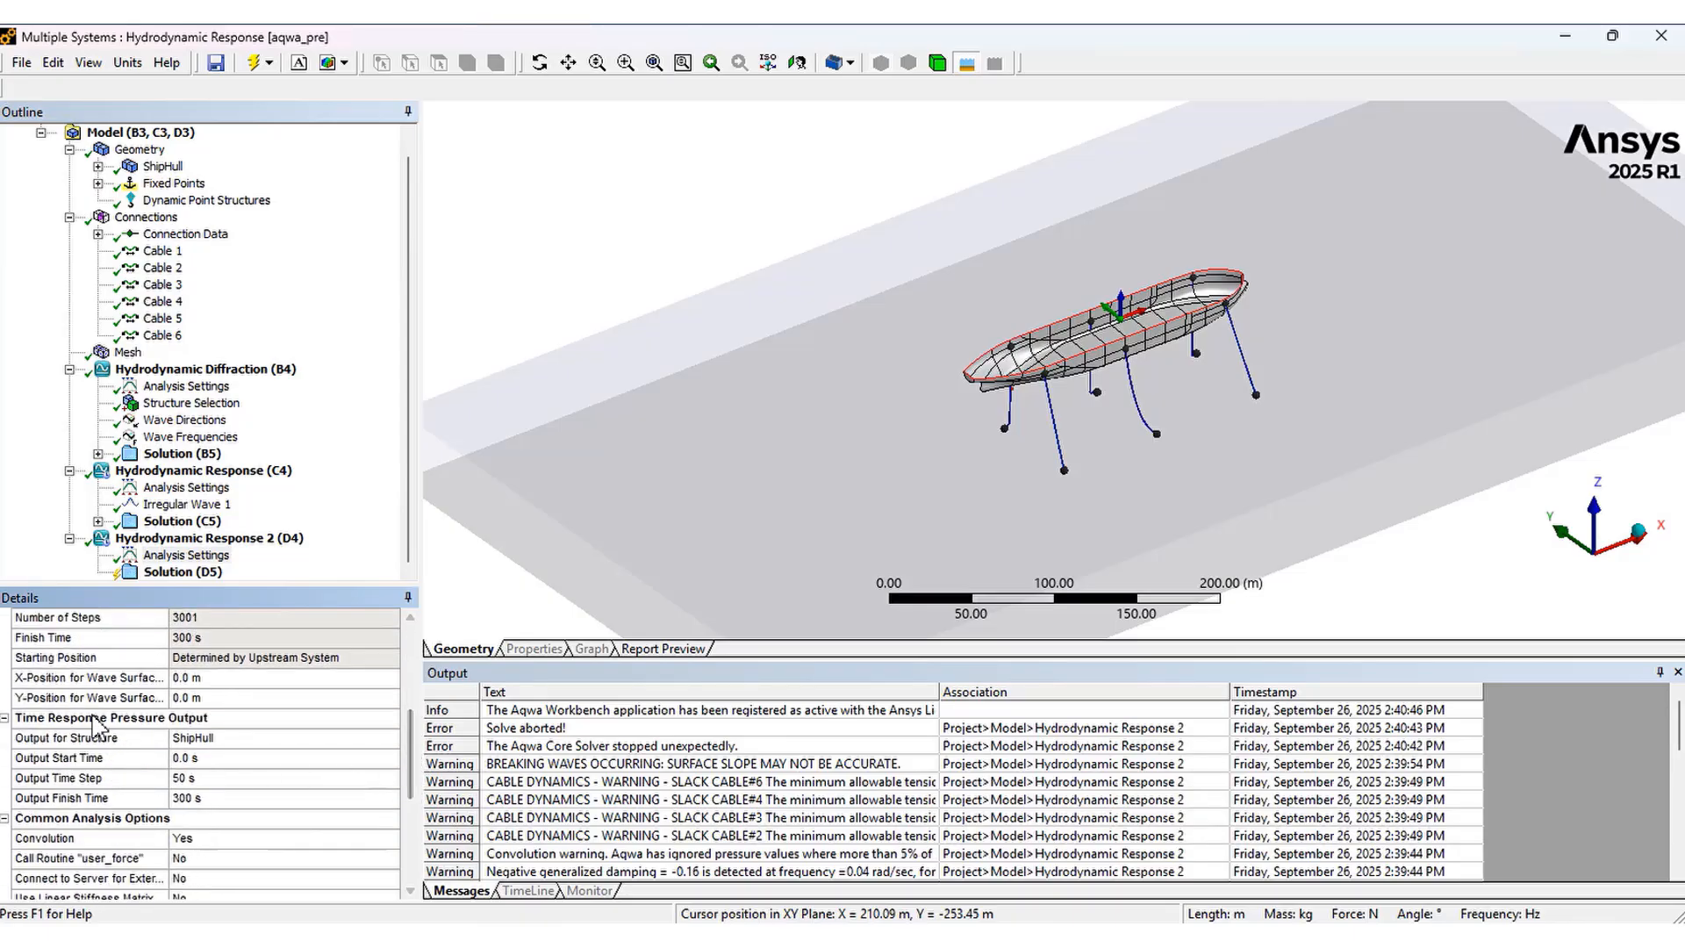
left_click(107, 740)
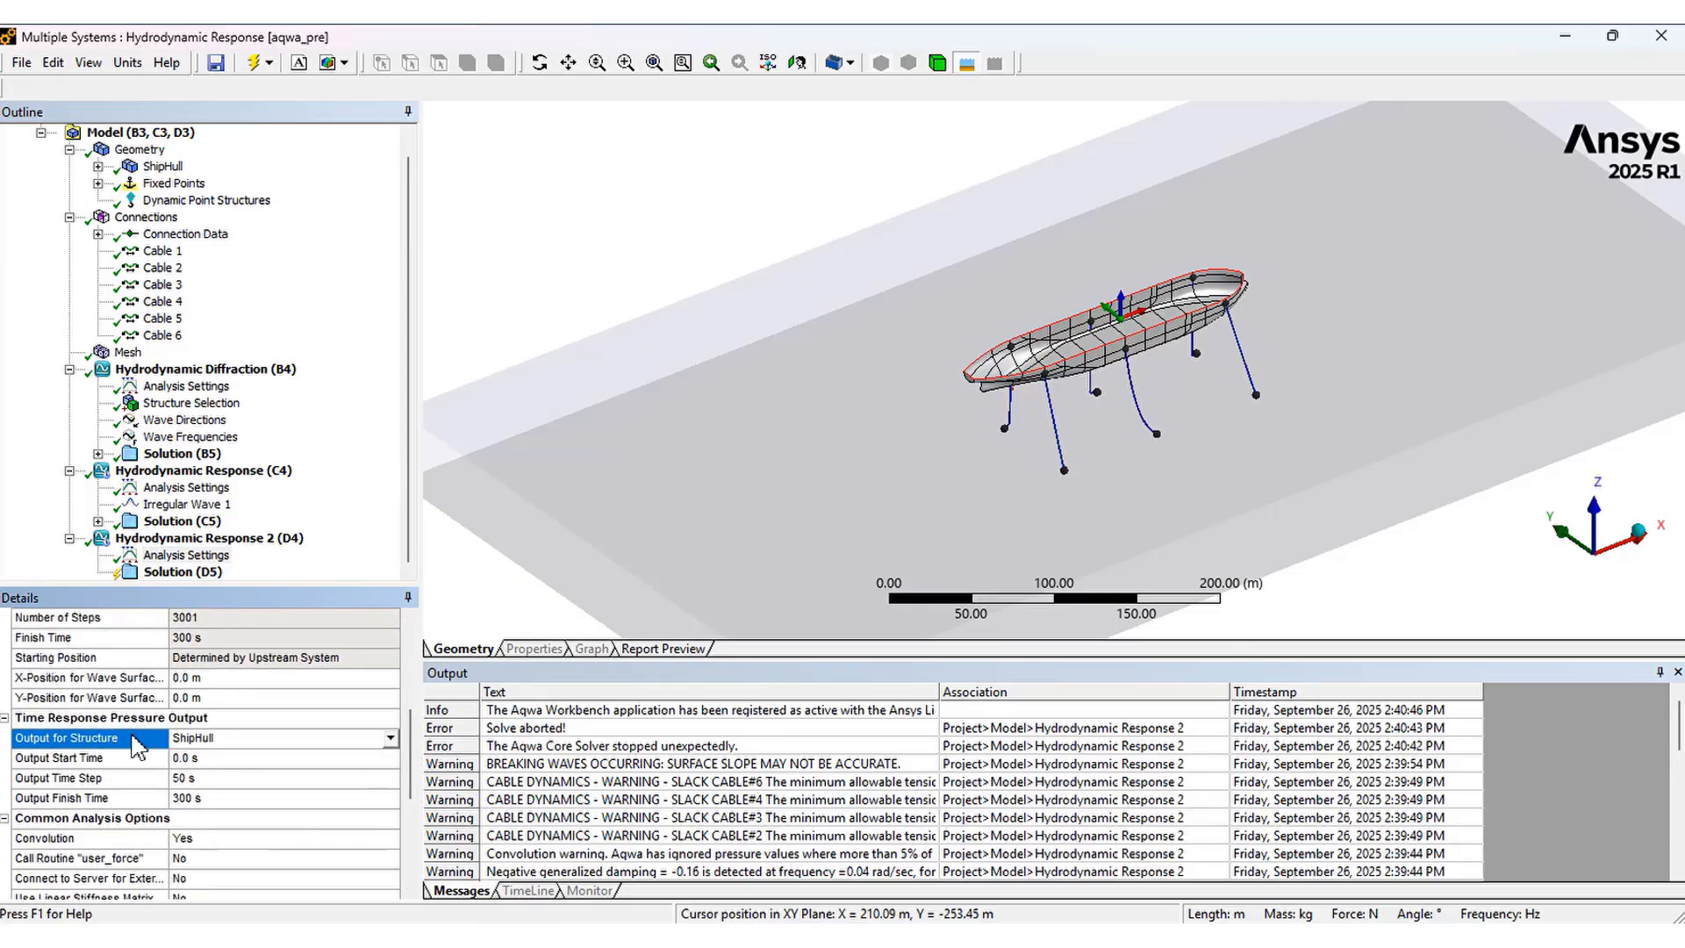
left_click(136, 760)
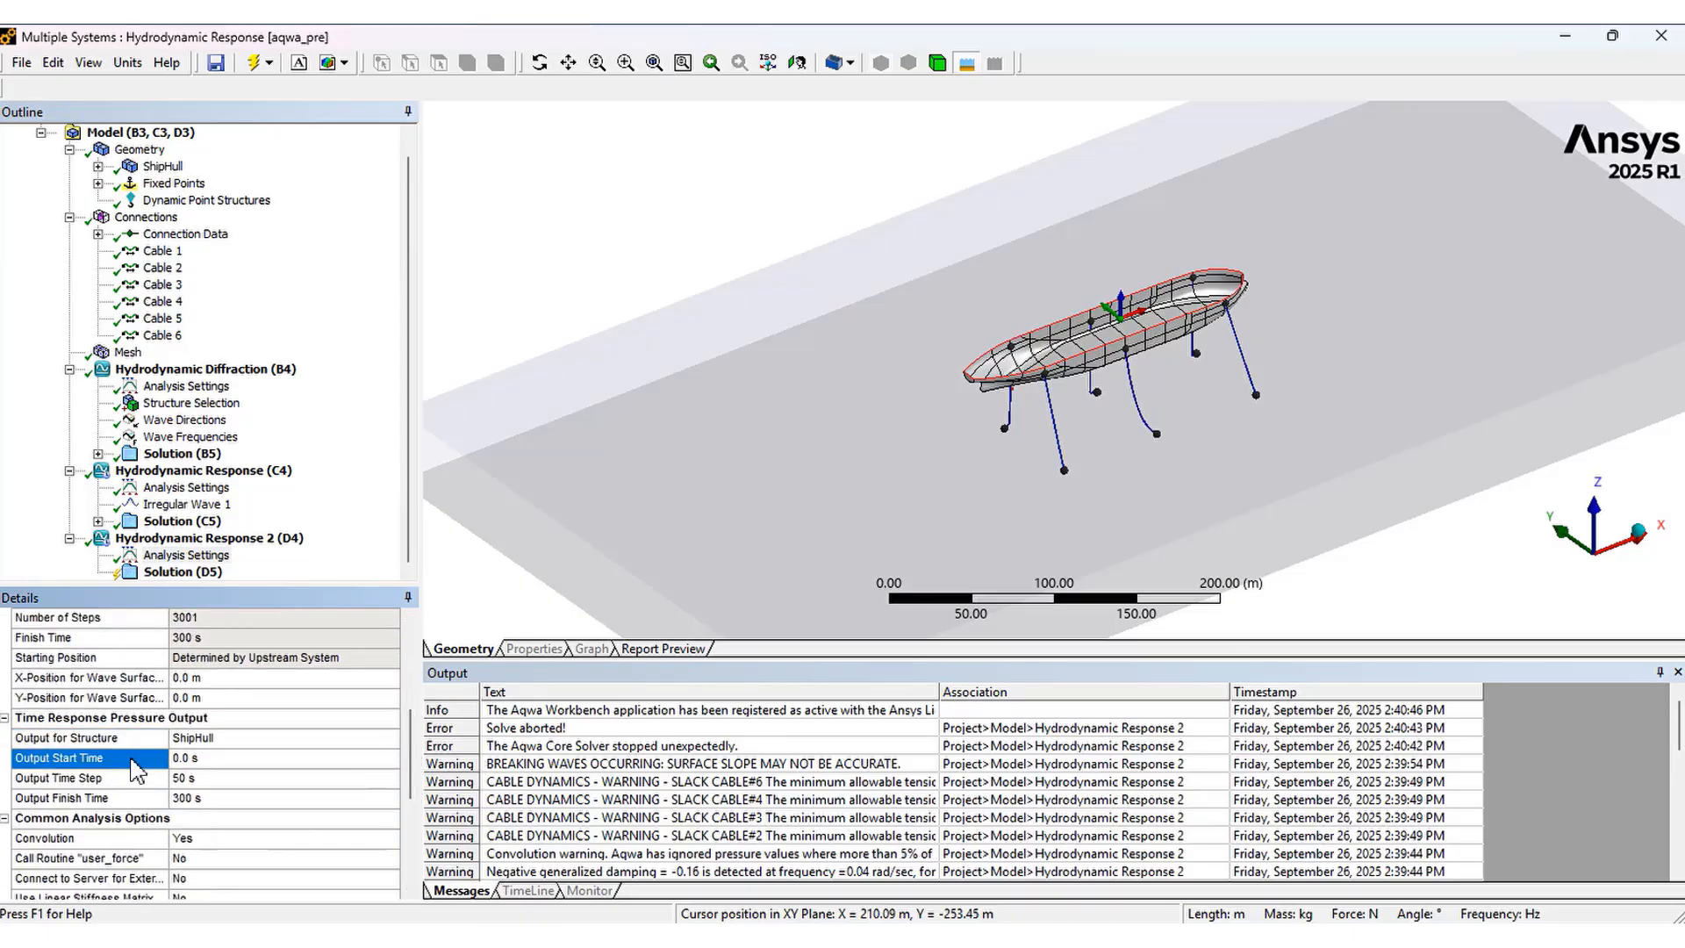
left_click(136, 780)
left_click(134, 800)
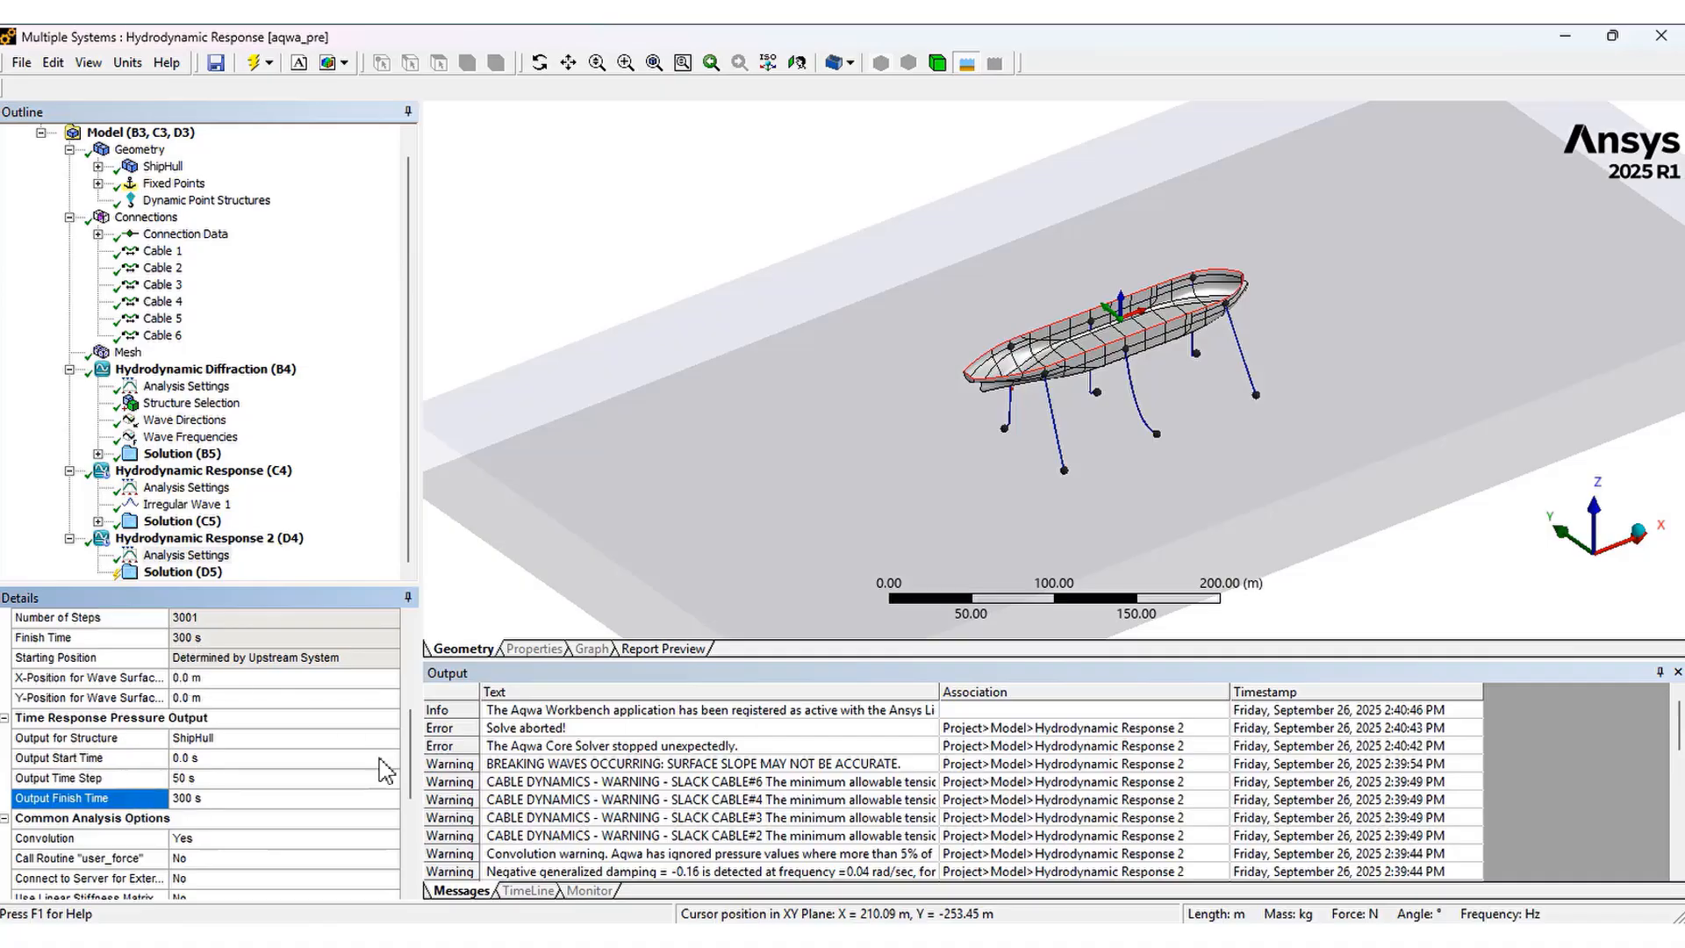
left_click_drag(412, 797, 411, 879)
left_click_drag(396, 801, 411, 648)
Propagate Irregular Wave 1 into Hydrodynamic Response 2 and set the copied wave's spectrum direction to 0°
left_click(209, 506)
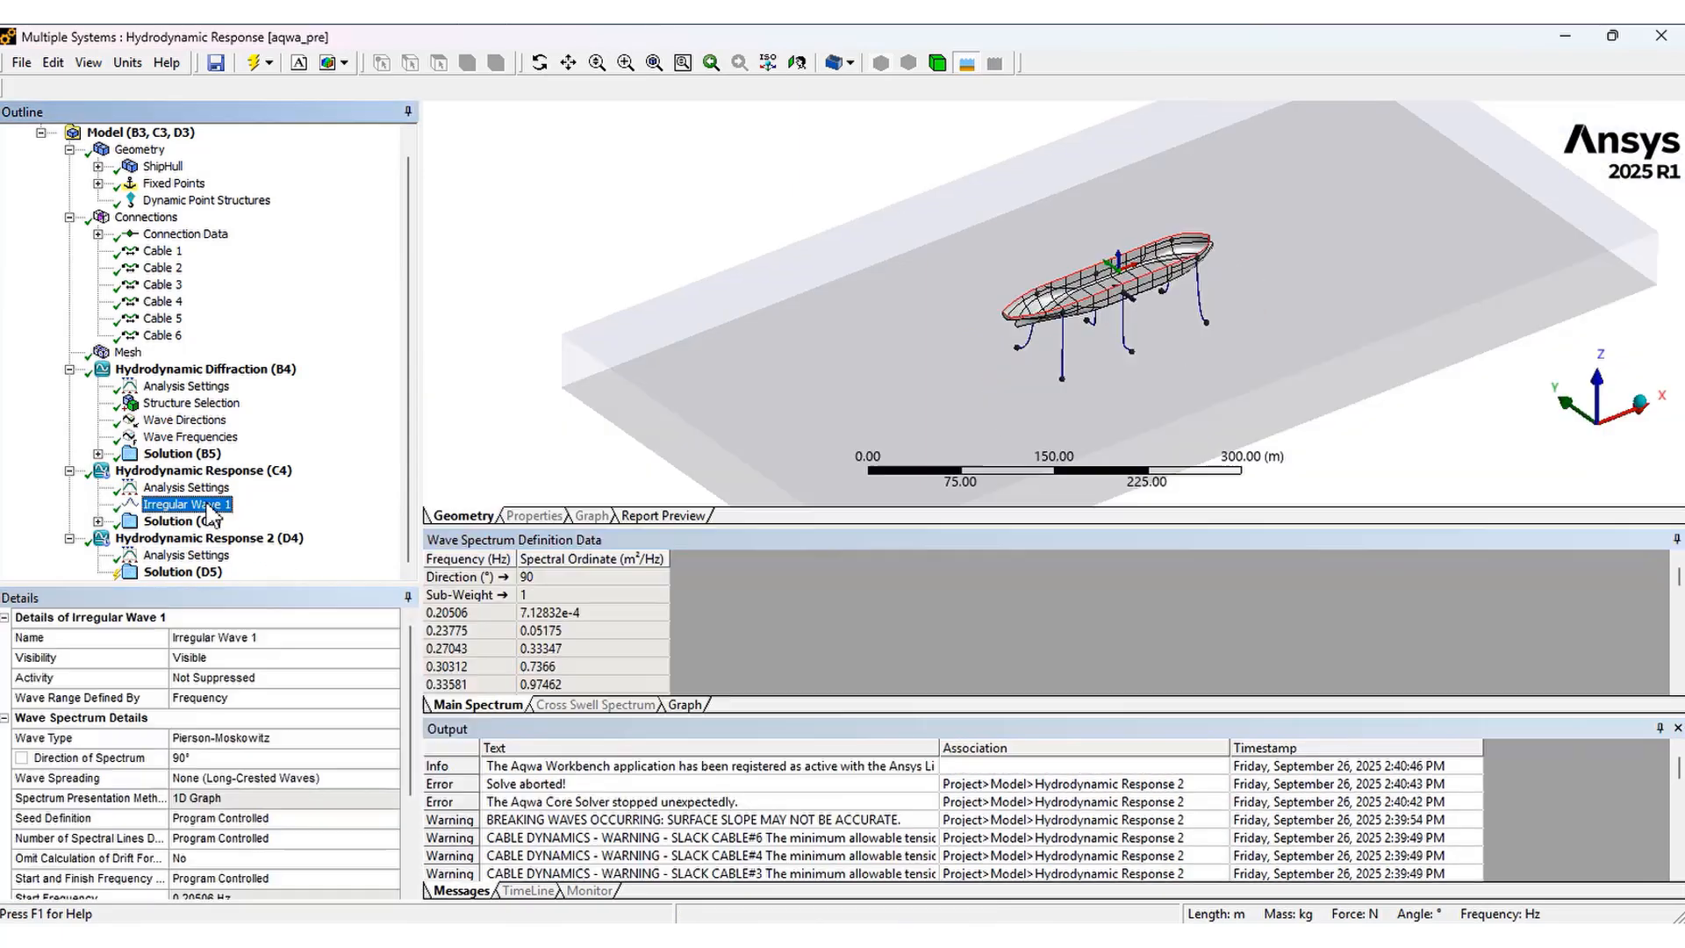
right_click(208, 506)
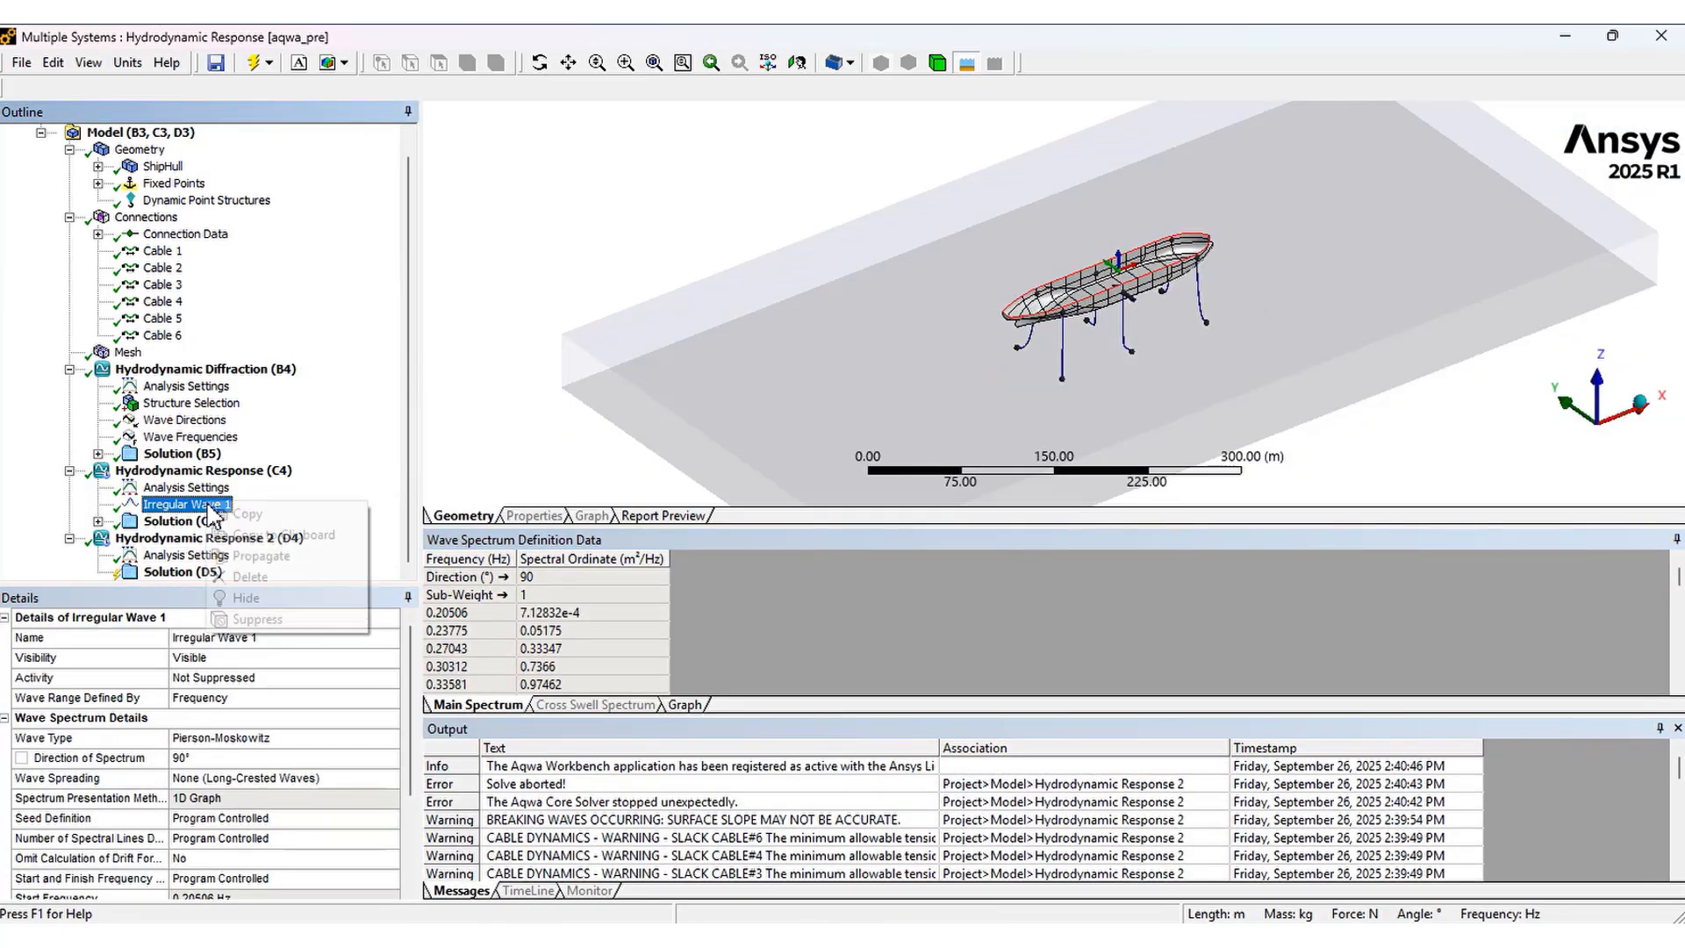
left_click(261, 571)
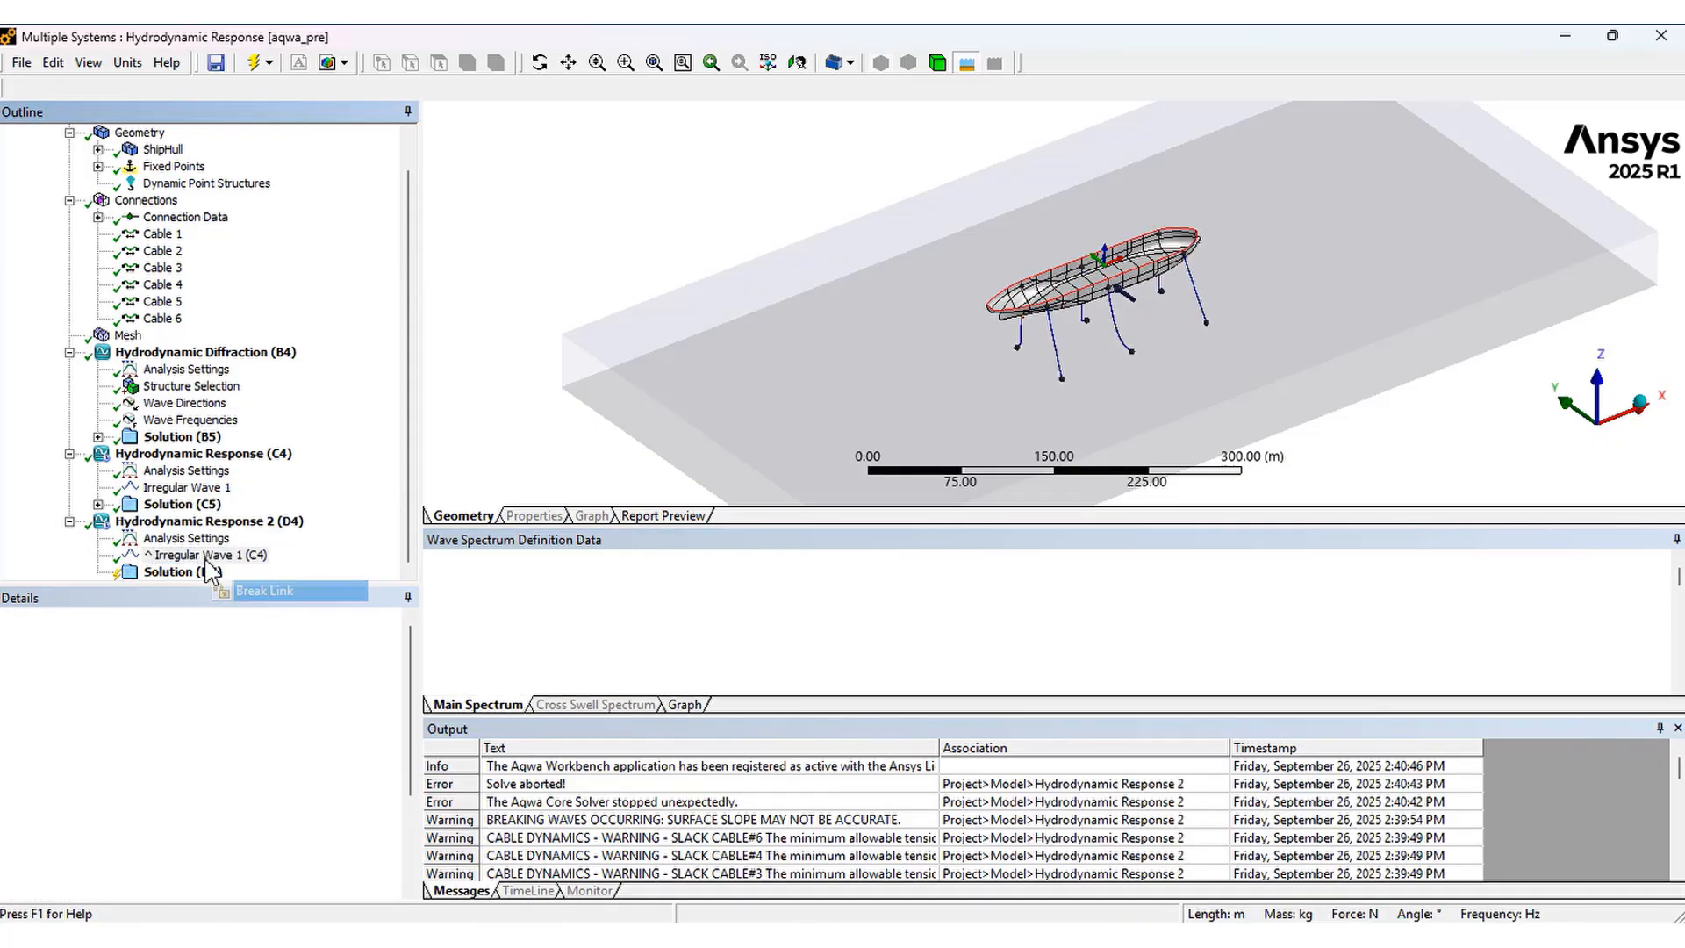
left_click(222, 780)
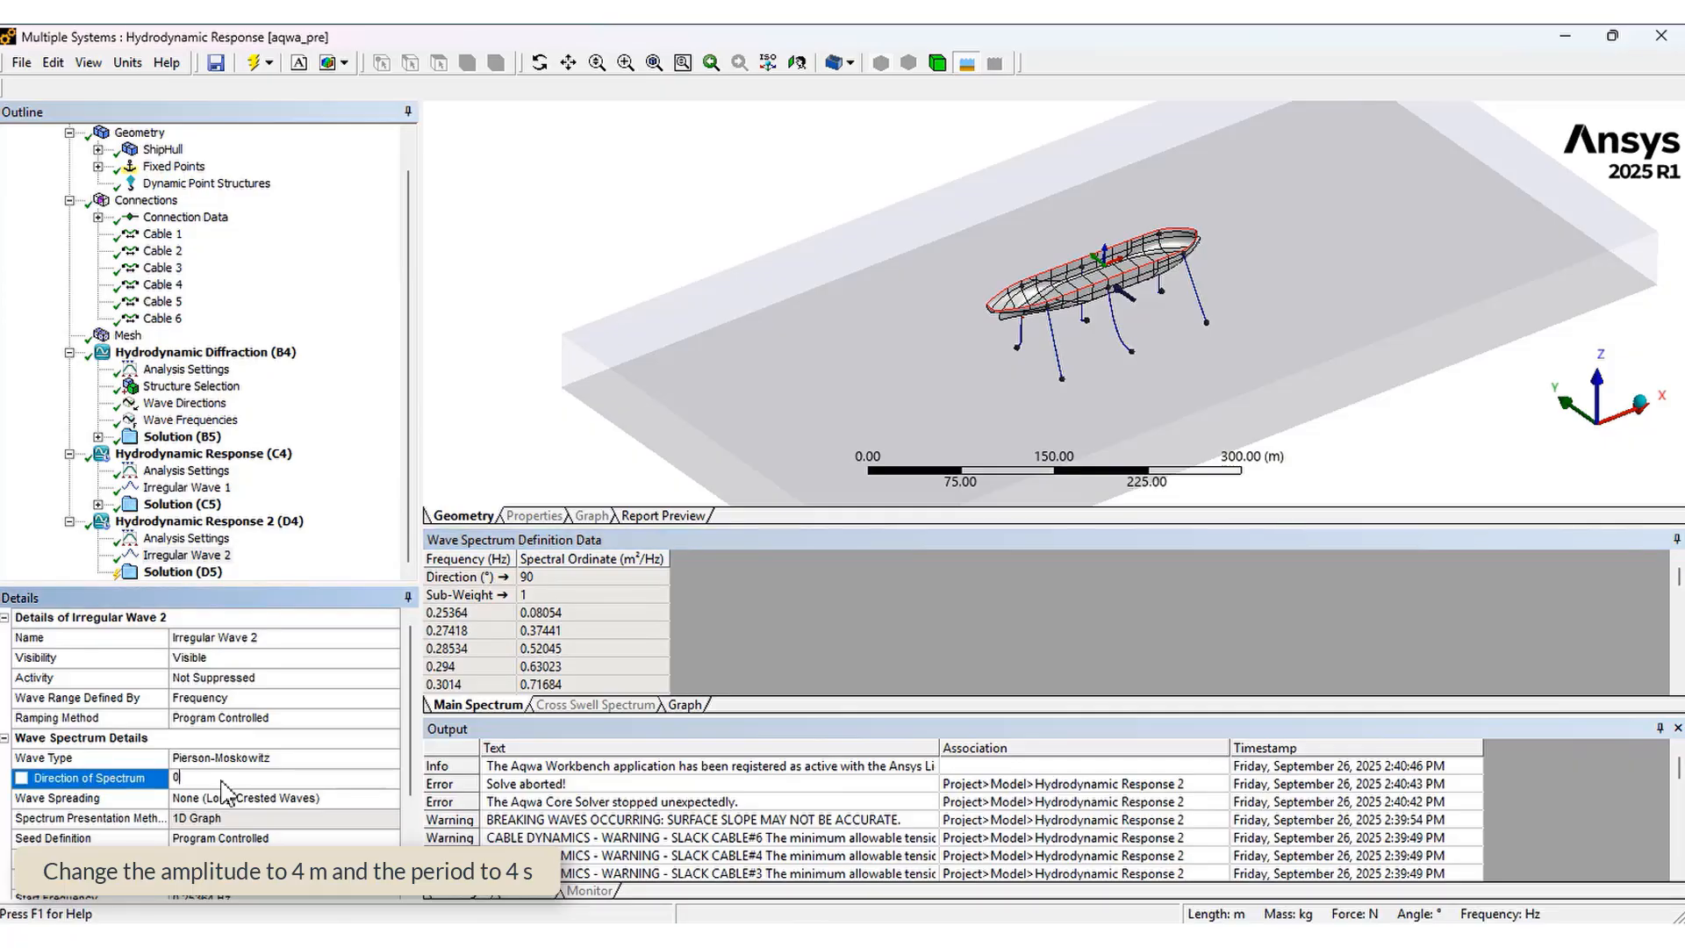
key("Return")
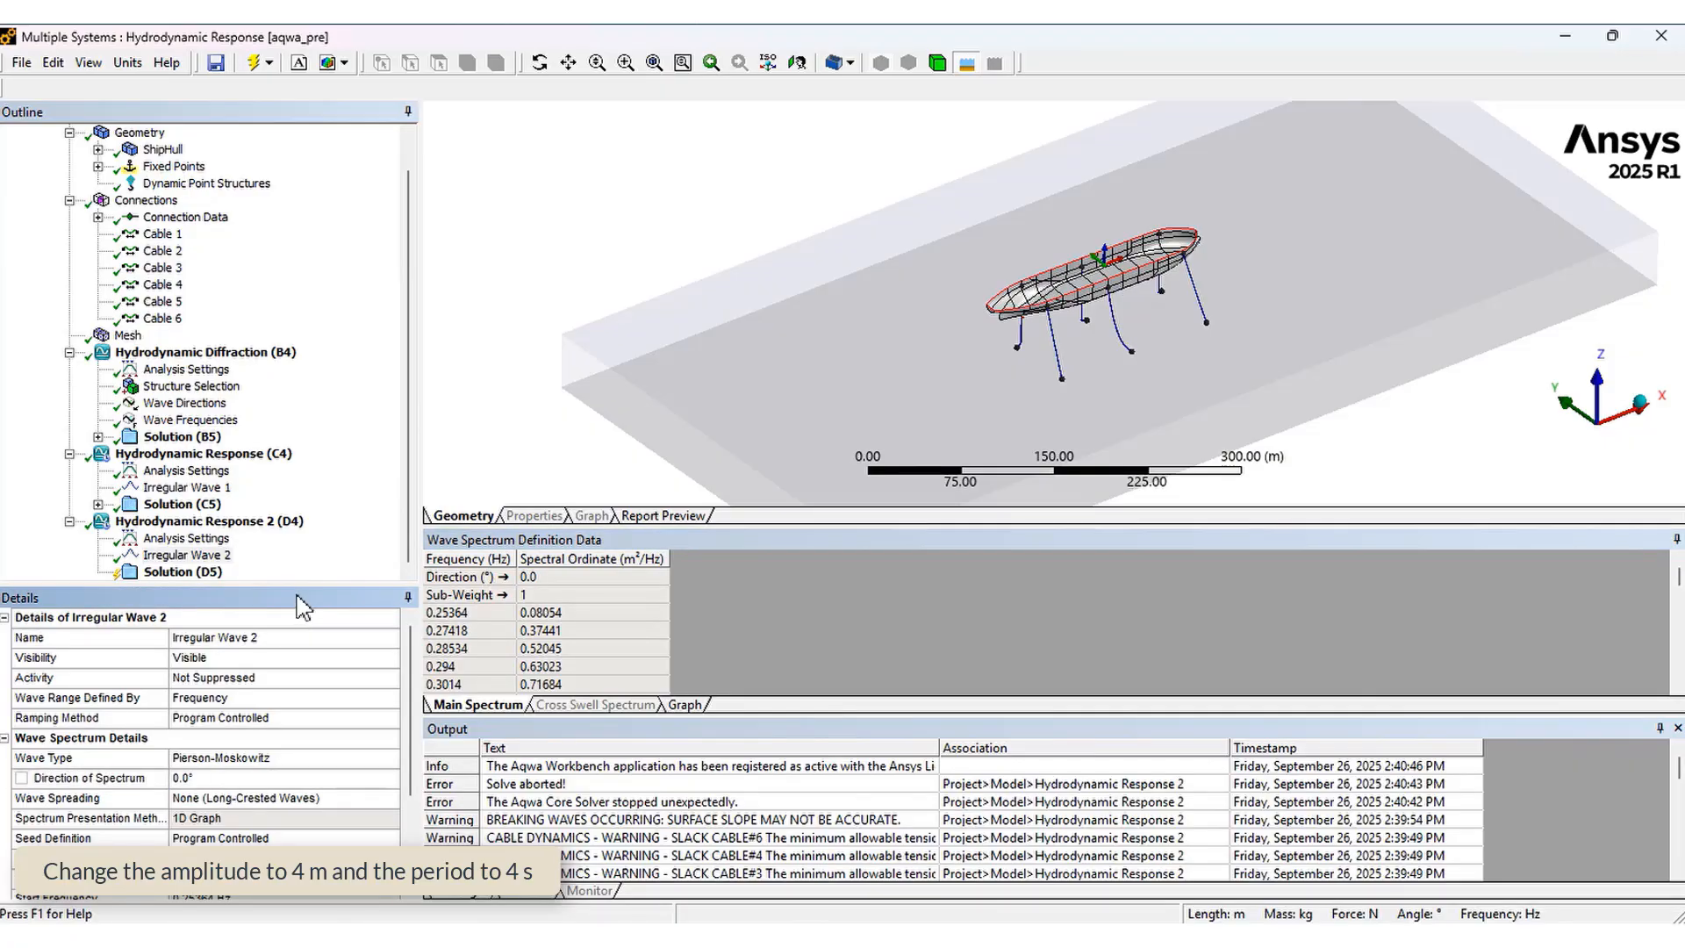
Solve the Hydrodynamic Response 2 analysis
left_click(182, 572)
right_click(197, 572)
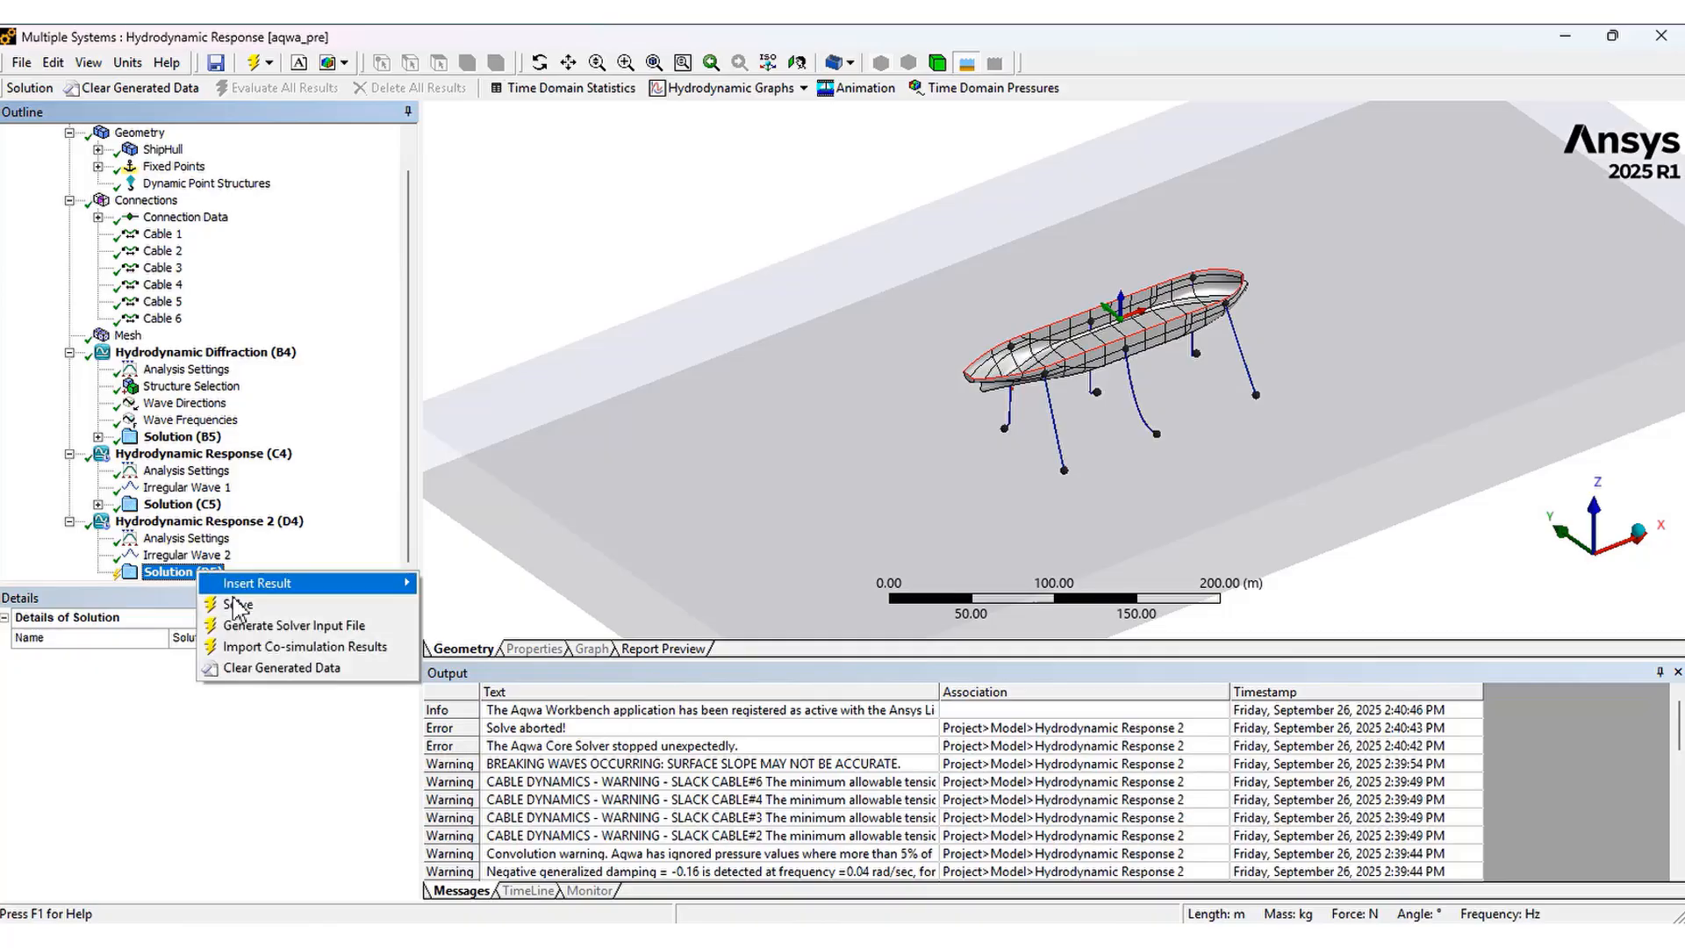
left_click(237, 605)
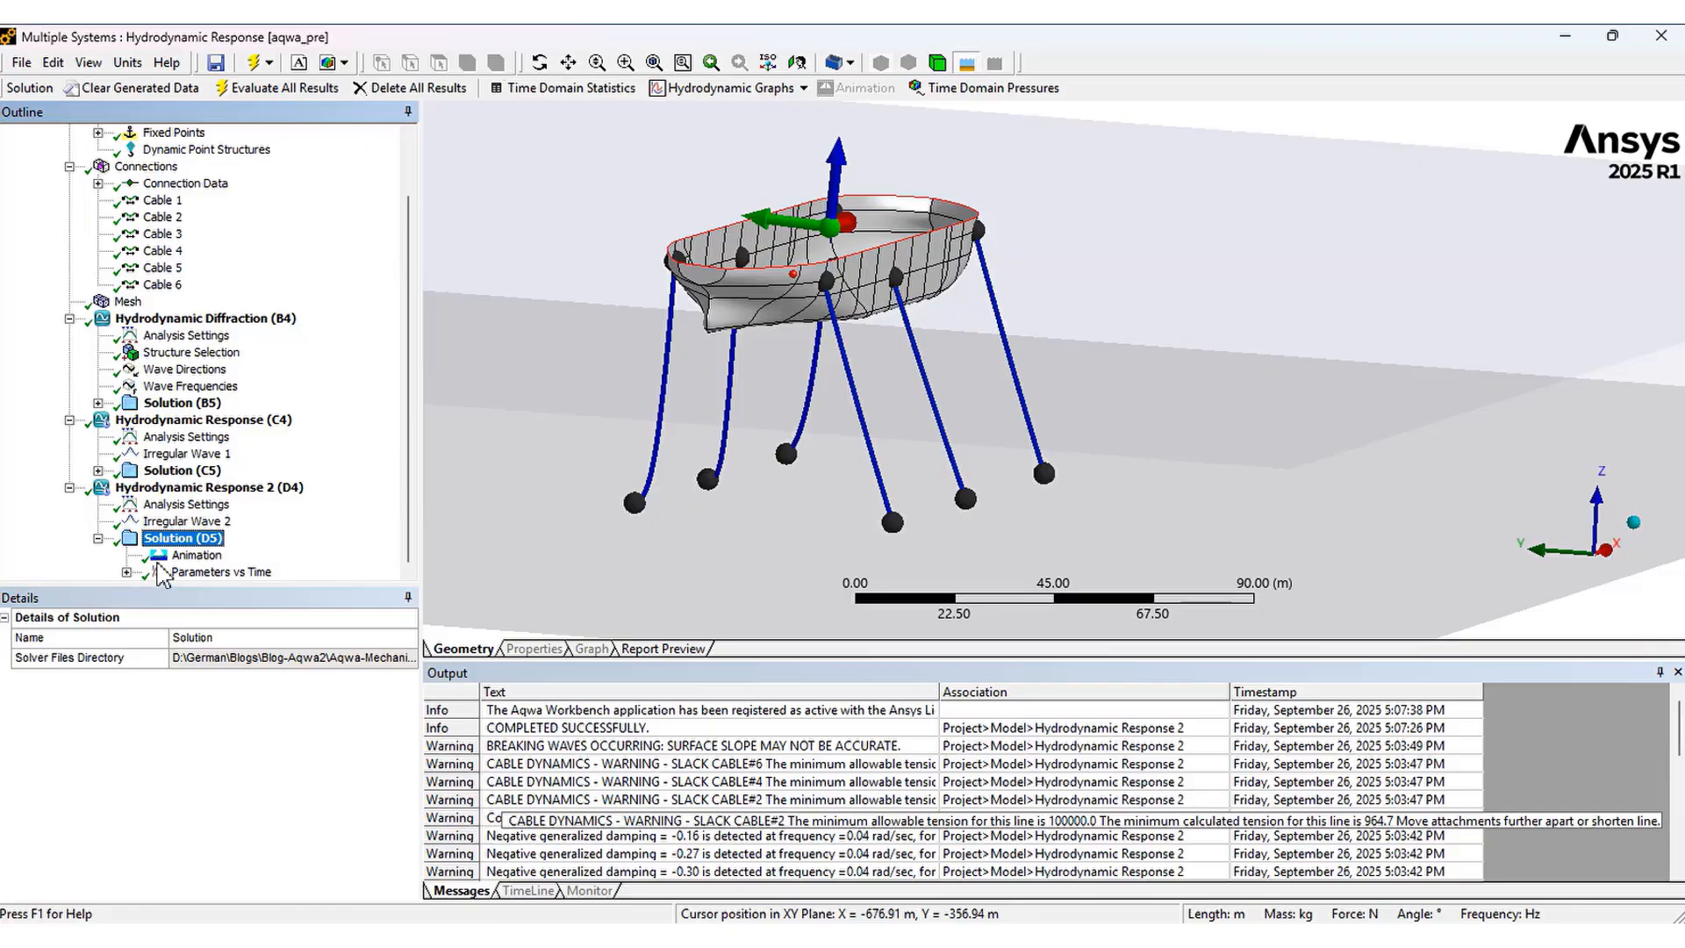
Play the Hydrodynamic Response 2 wave animation, then open the Parameters vs Time cable tension graph
left_click(197, 557)
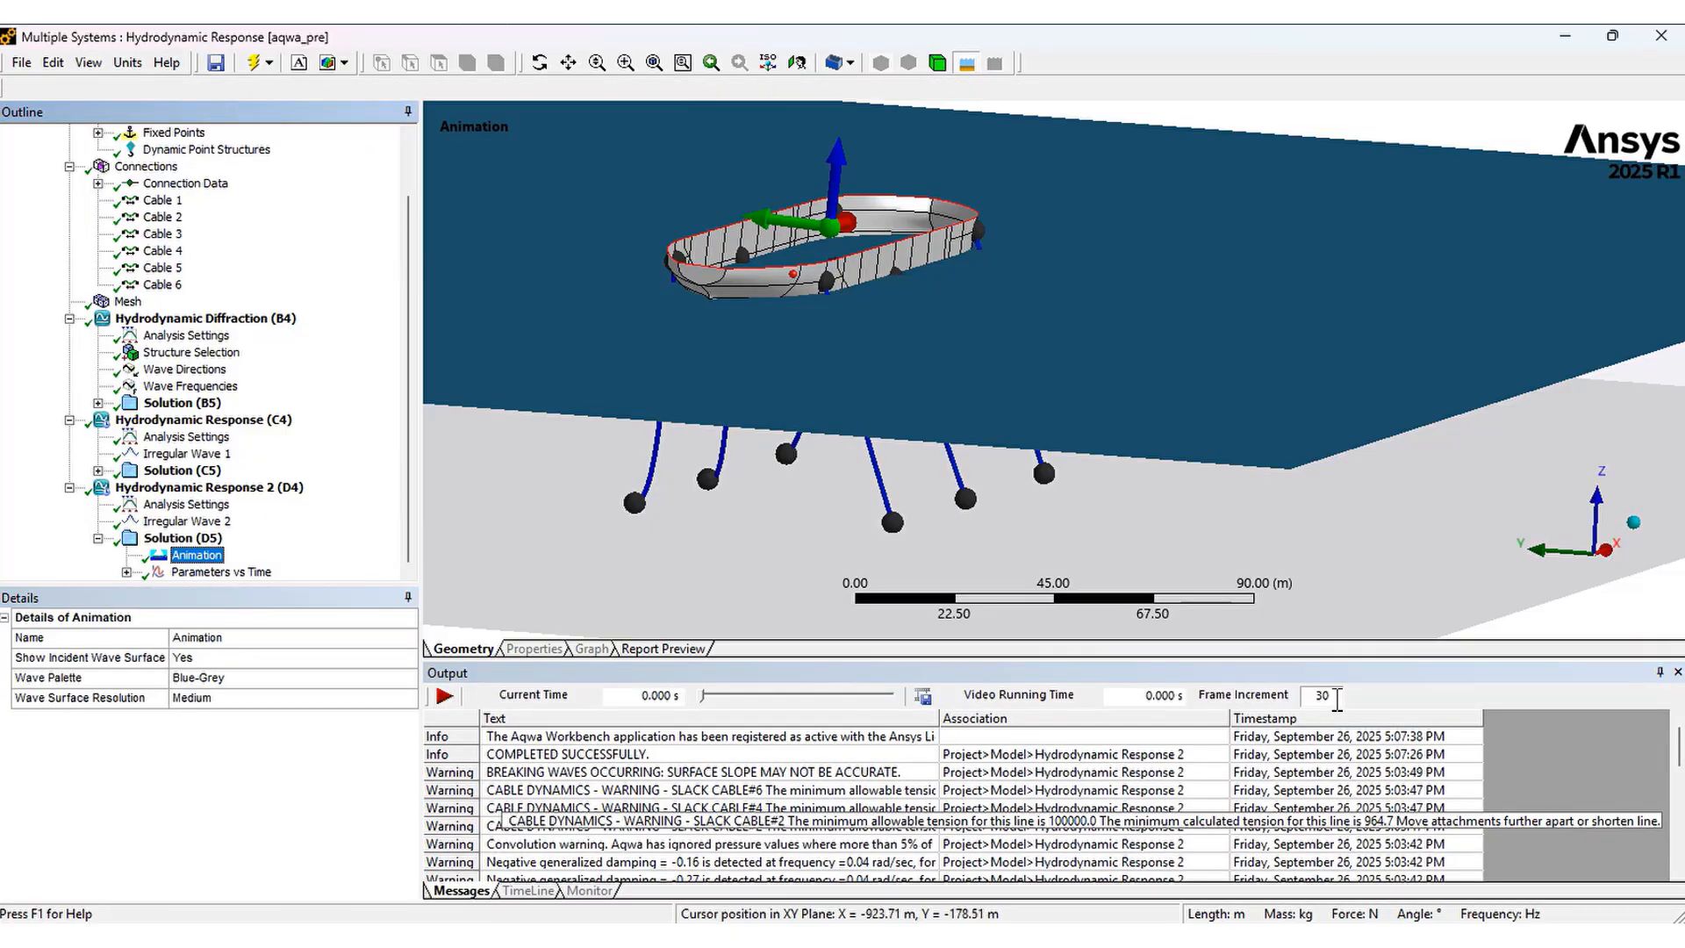
left_click(444, 697)
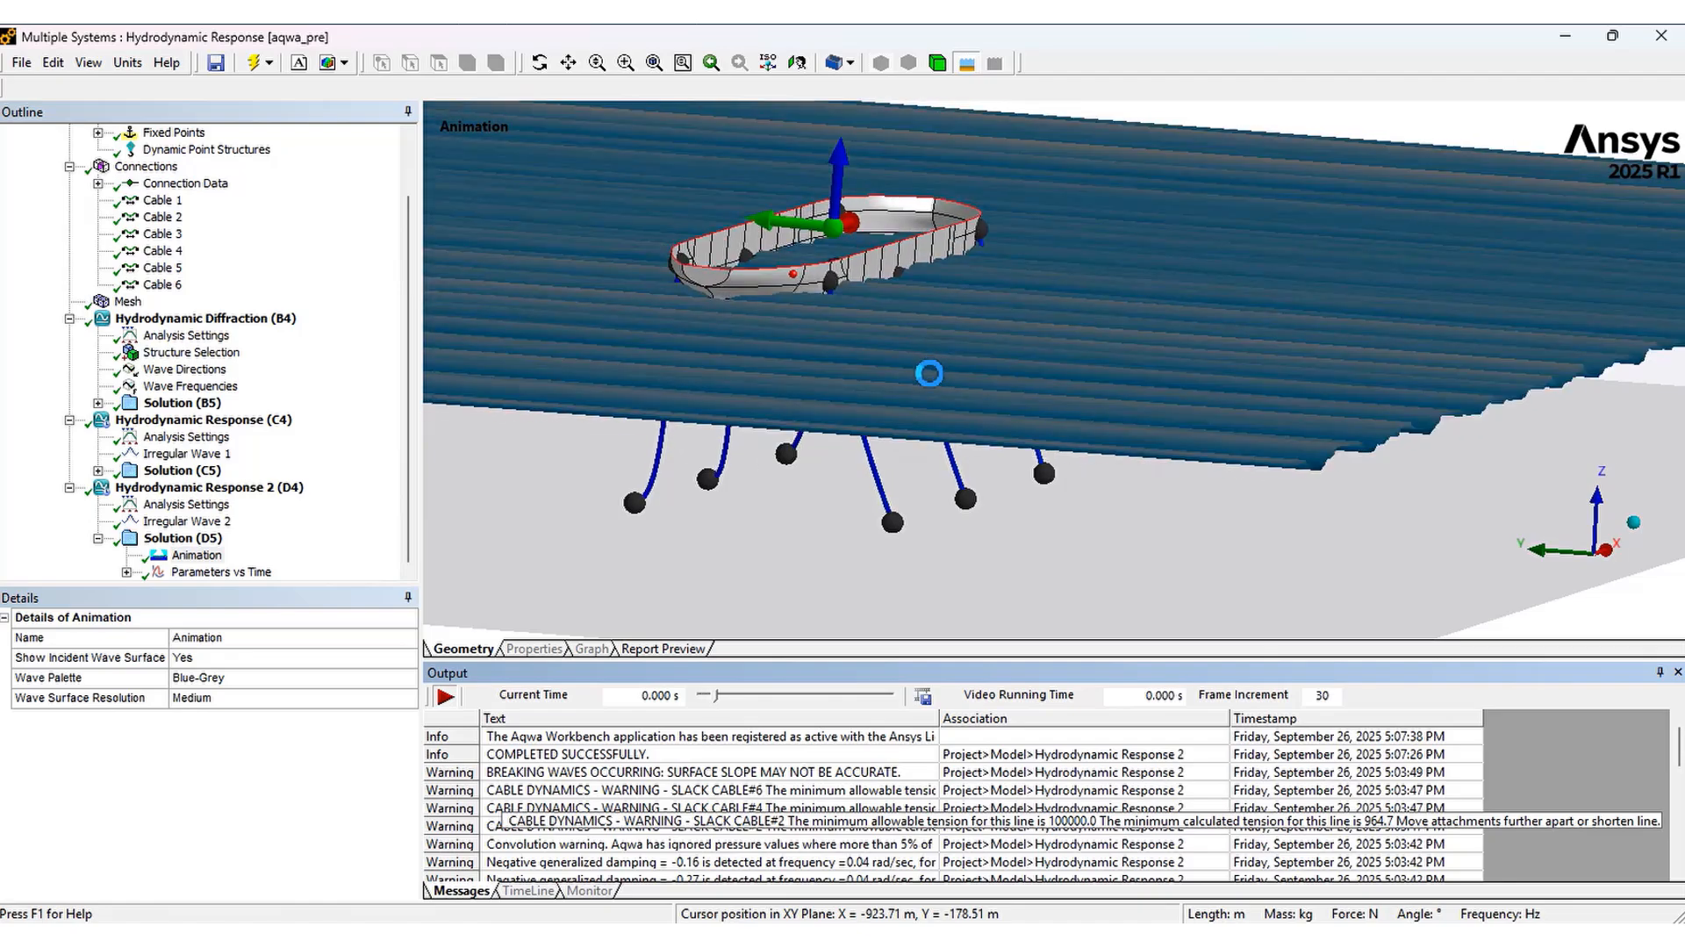
middle_click_drag(906, 369, 978, 415)
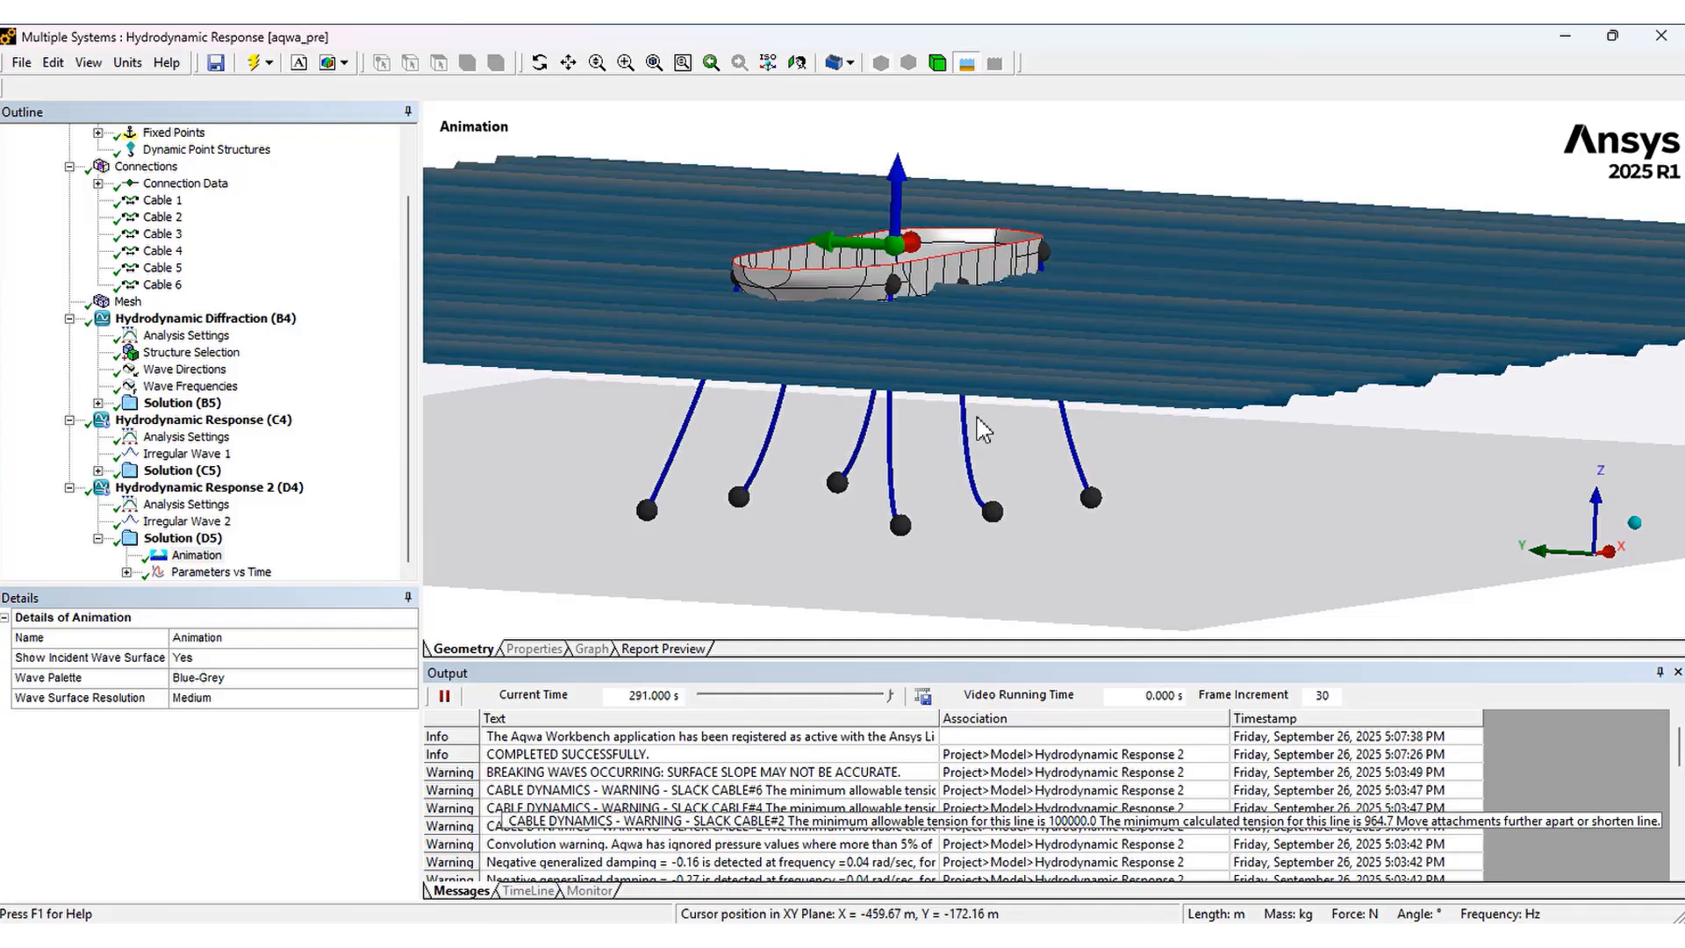
left_click(198, 573)
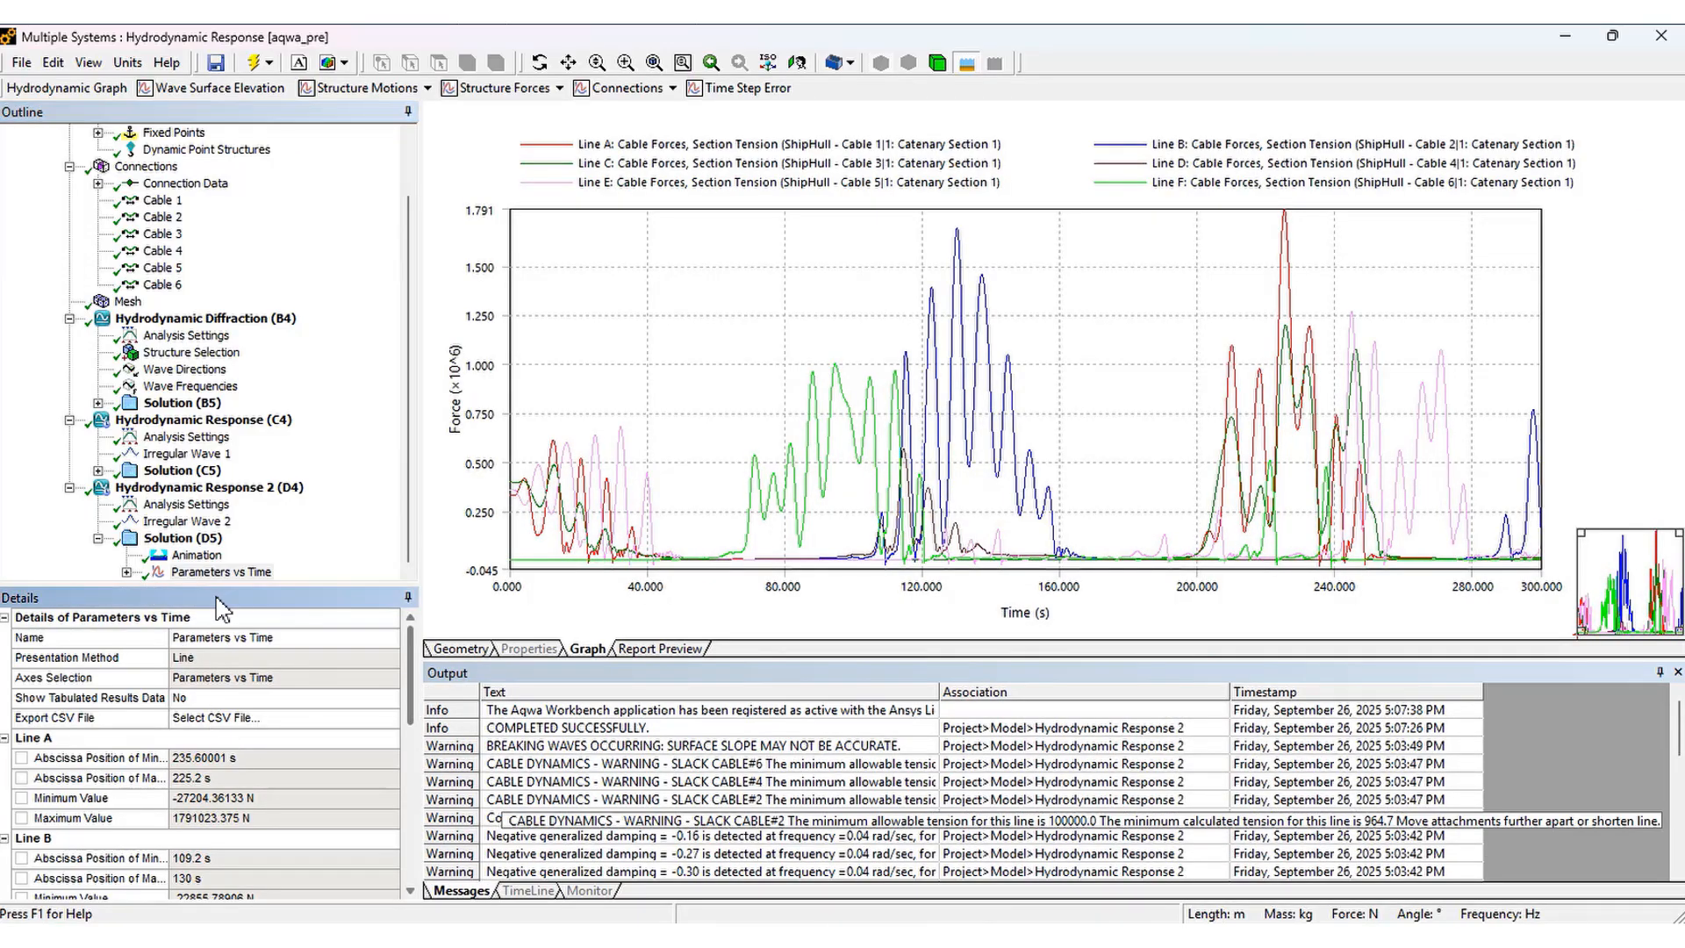
Review the individual section tension graphs for Cables 1, 2 and 3 under Parameters vs Time
left_click(127, 572)
left_click(295, 489)
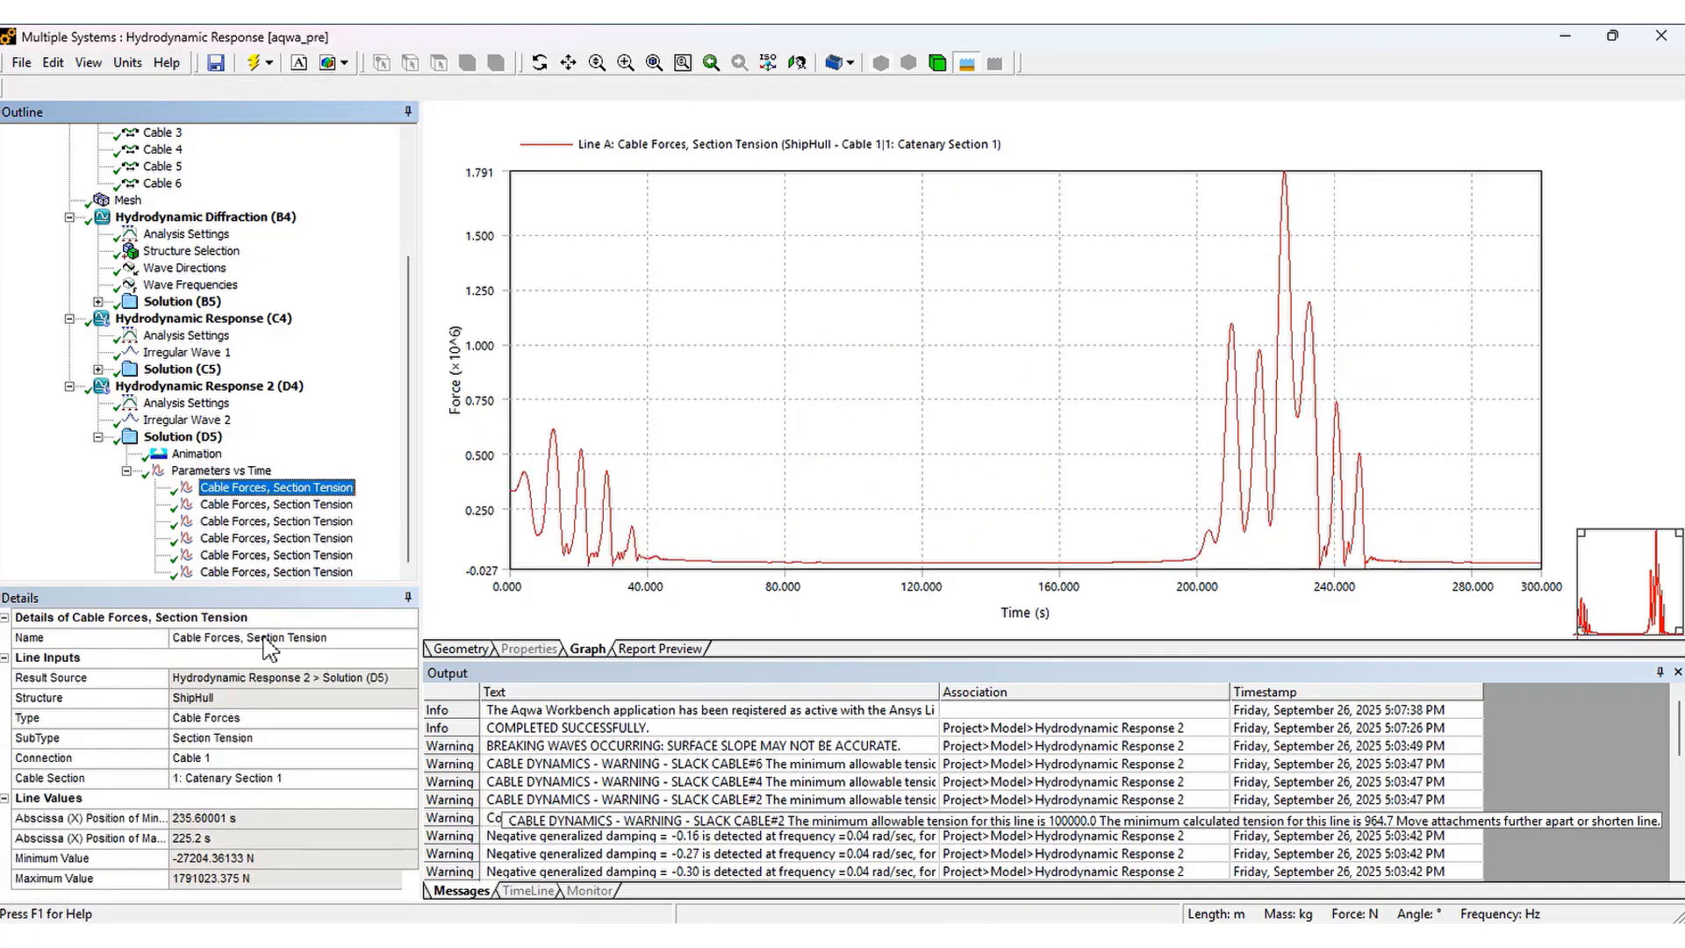
left_click(191, 739)
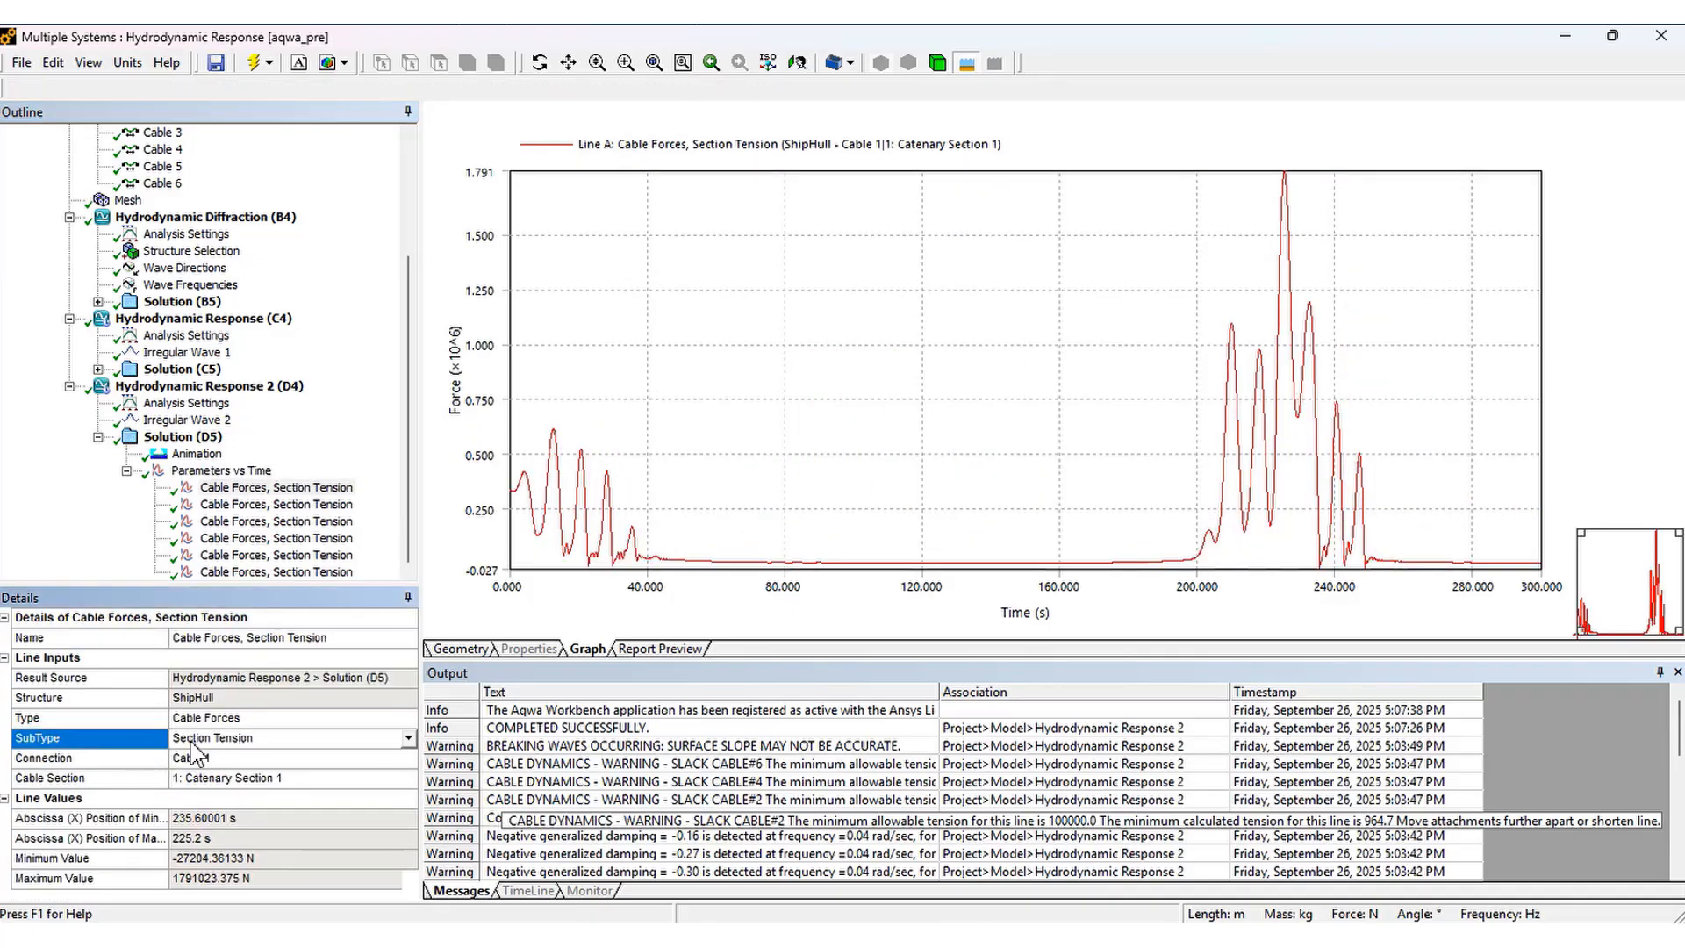
left_click(143, 760)
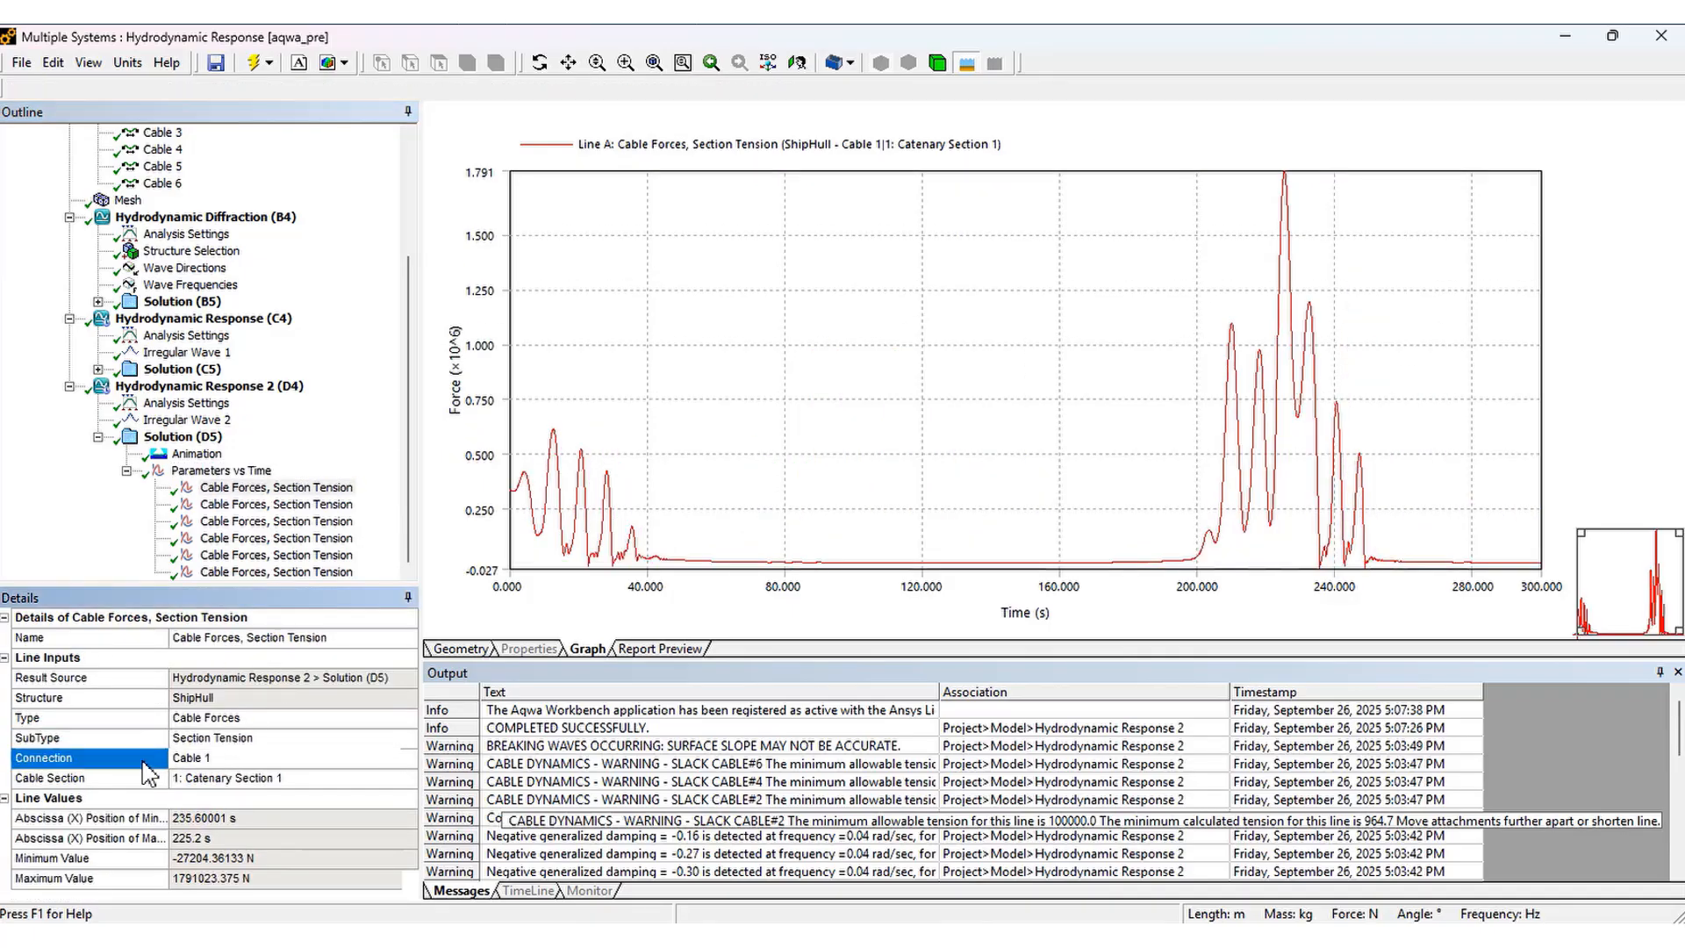
left_click(221, 506)
left_click(141, 759)
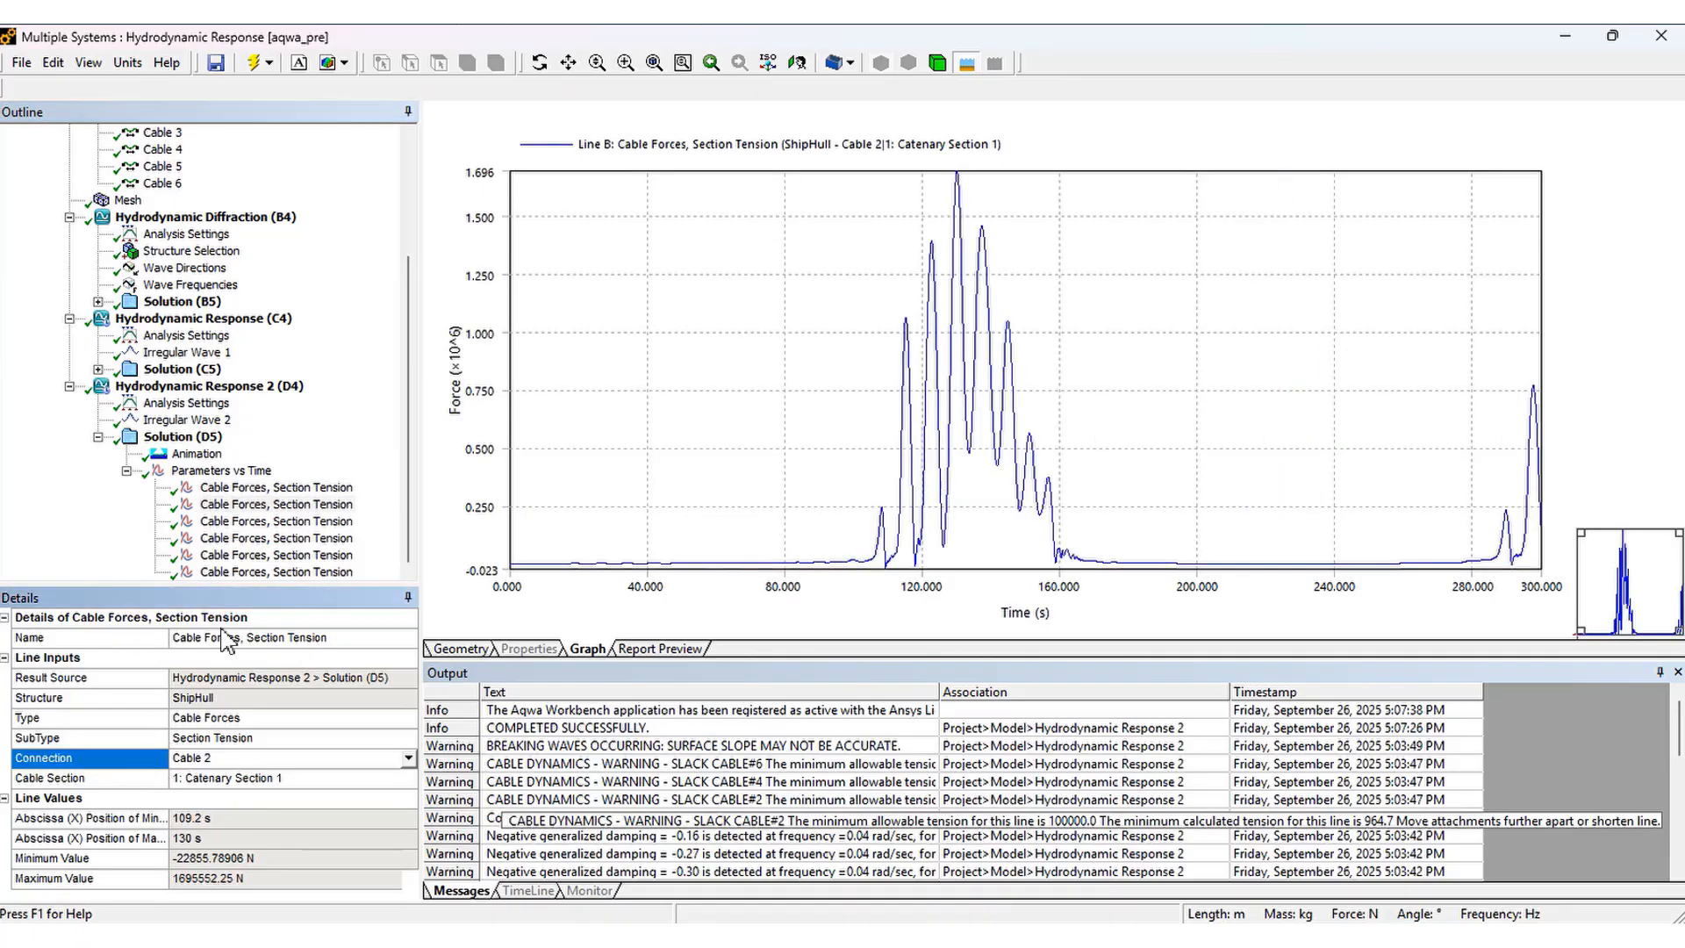
left_click(248, 523)
left_click(147, 760)
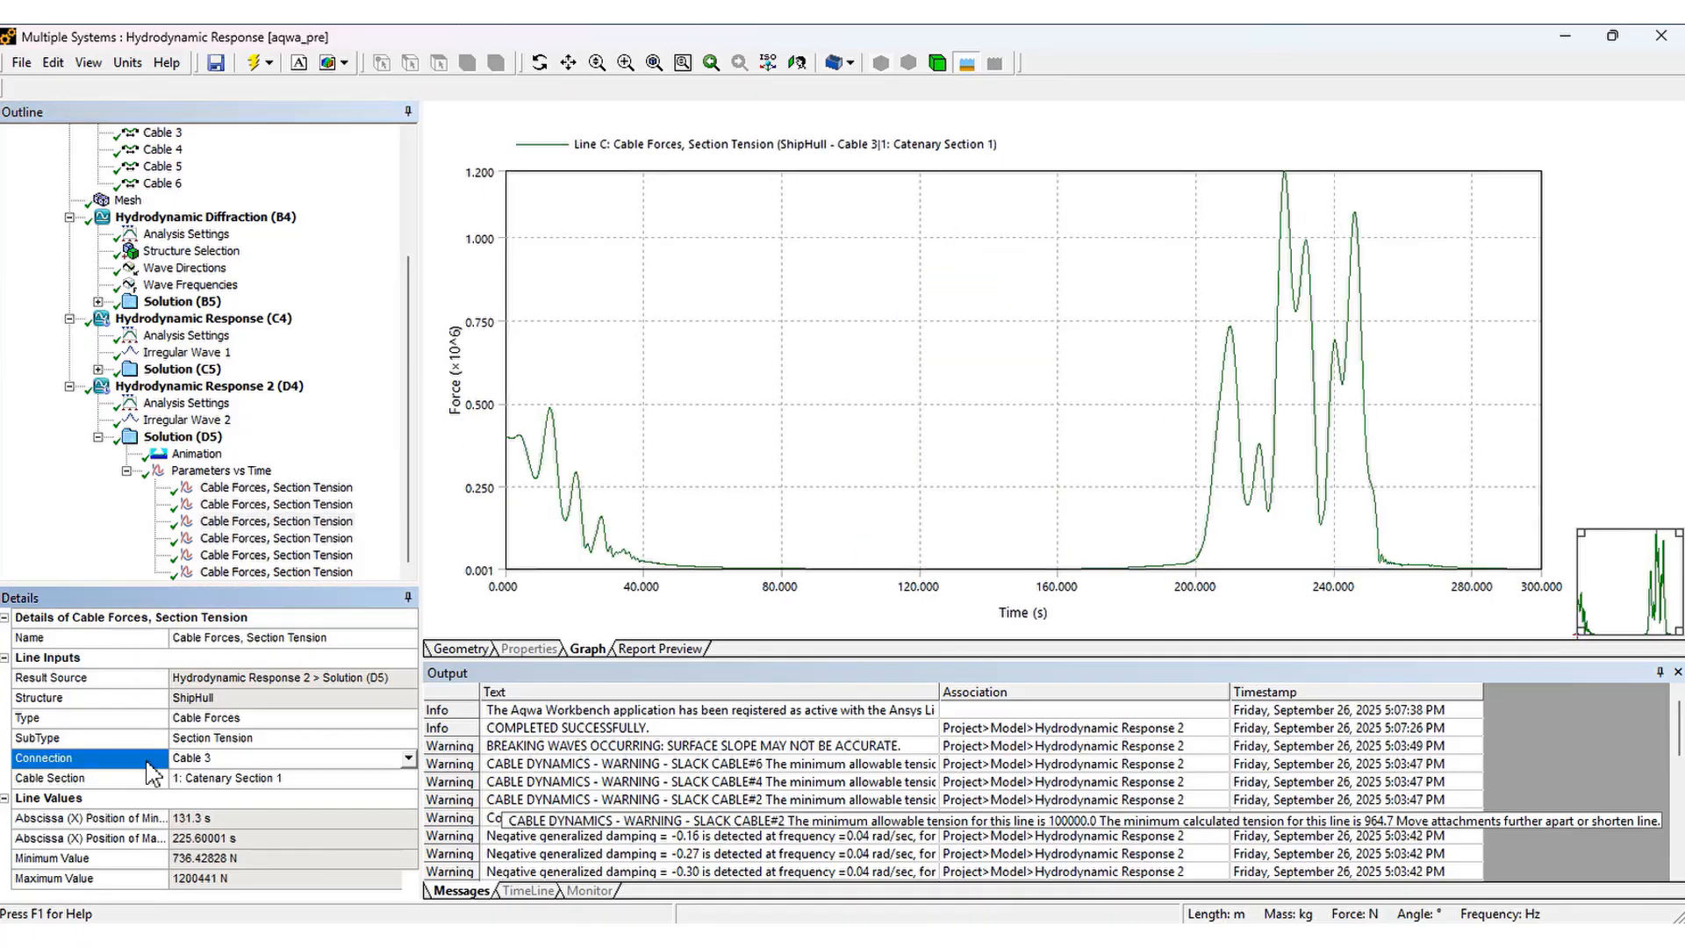
Review the individual section tension graphs for Cables 4, 5 and 6
left_click(238, 539)
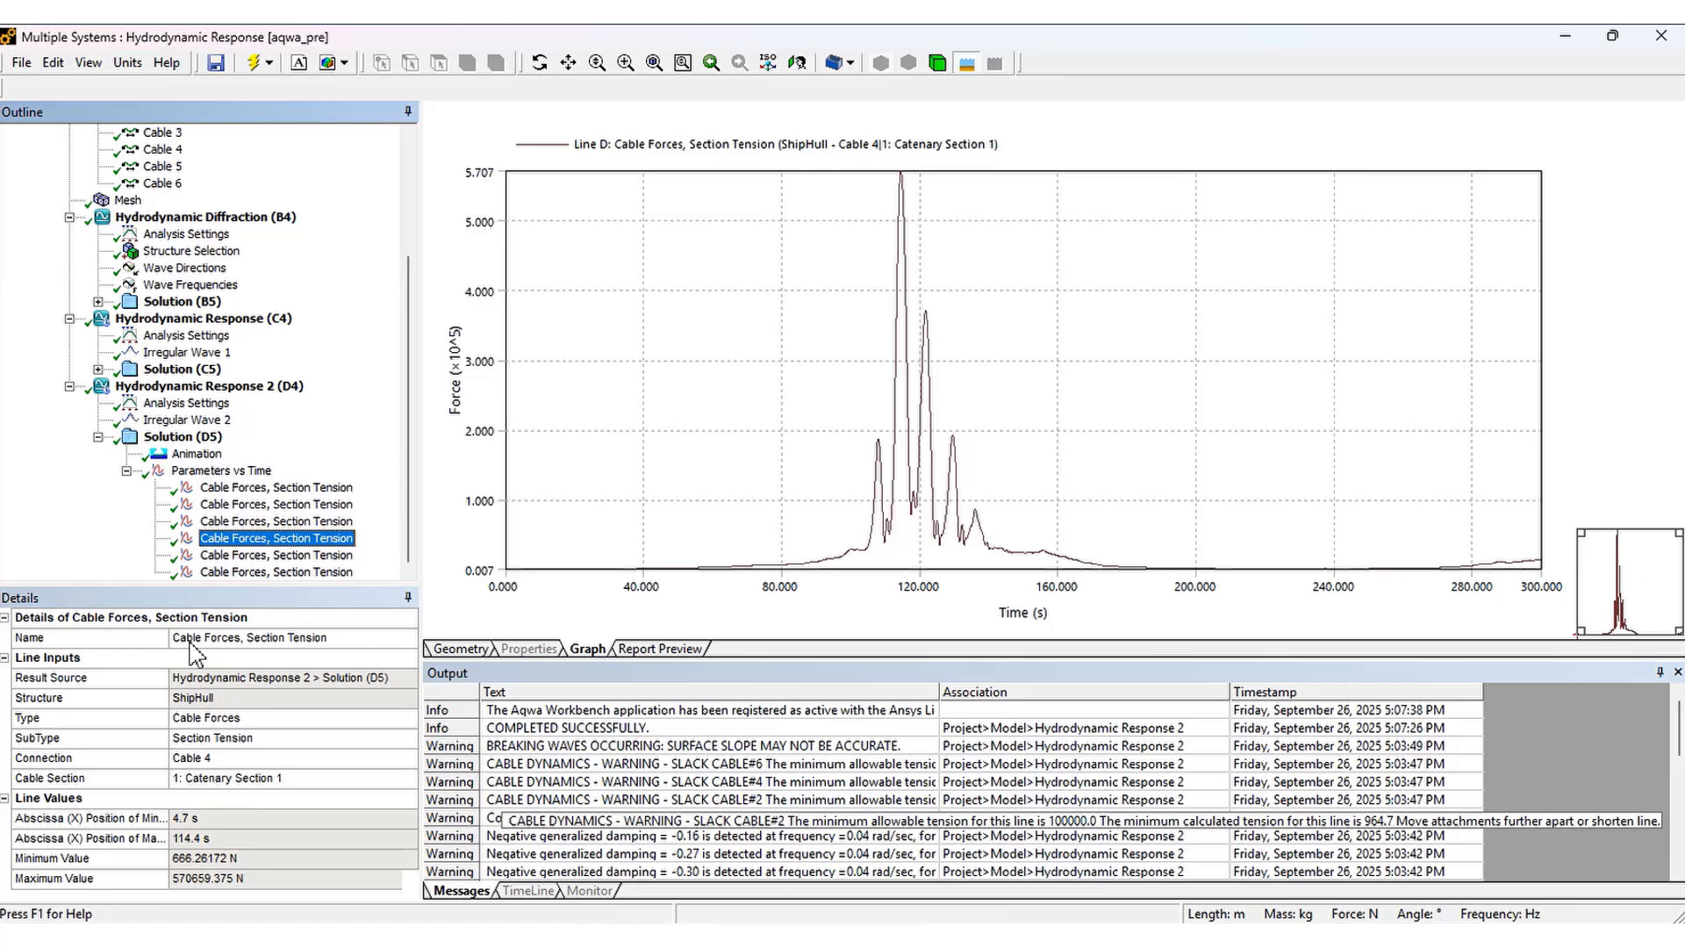
left_click(147, 760)
left_click(230, 555)
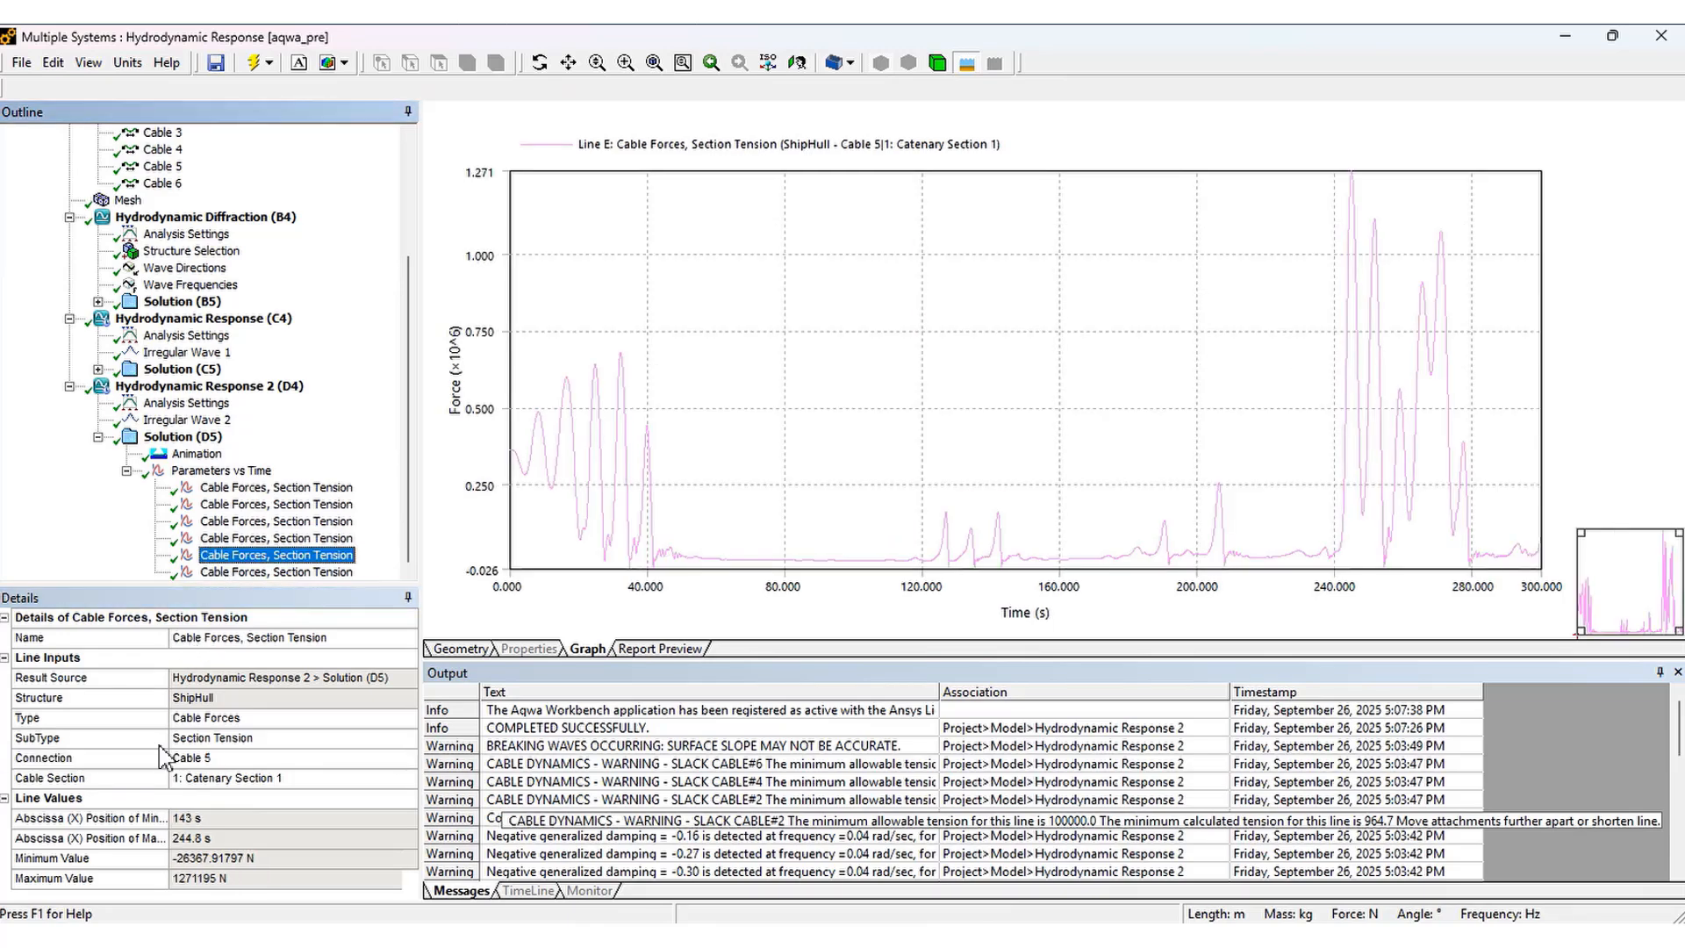
left_click(147, 760)
left_click(246, 572)
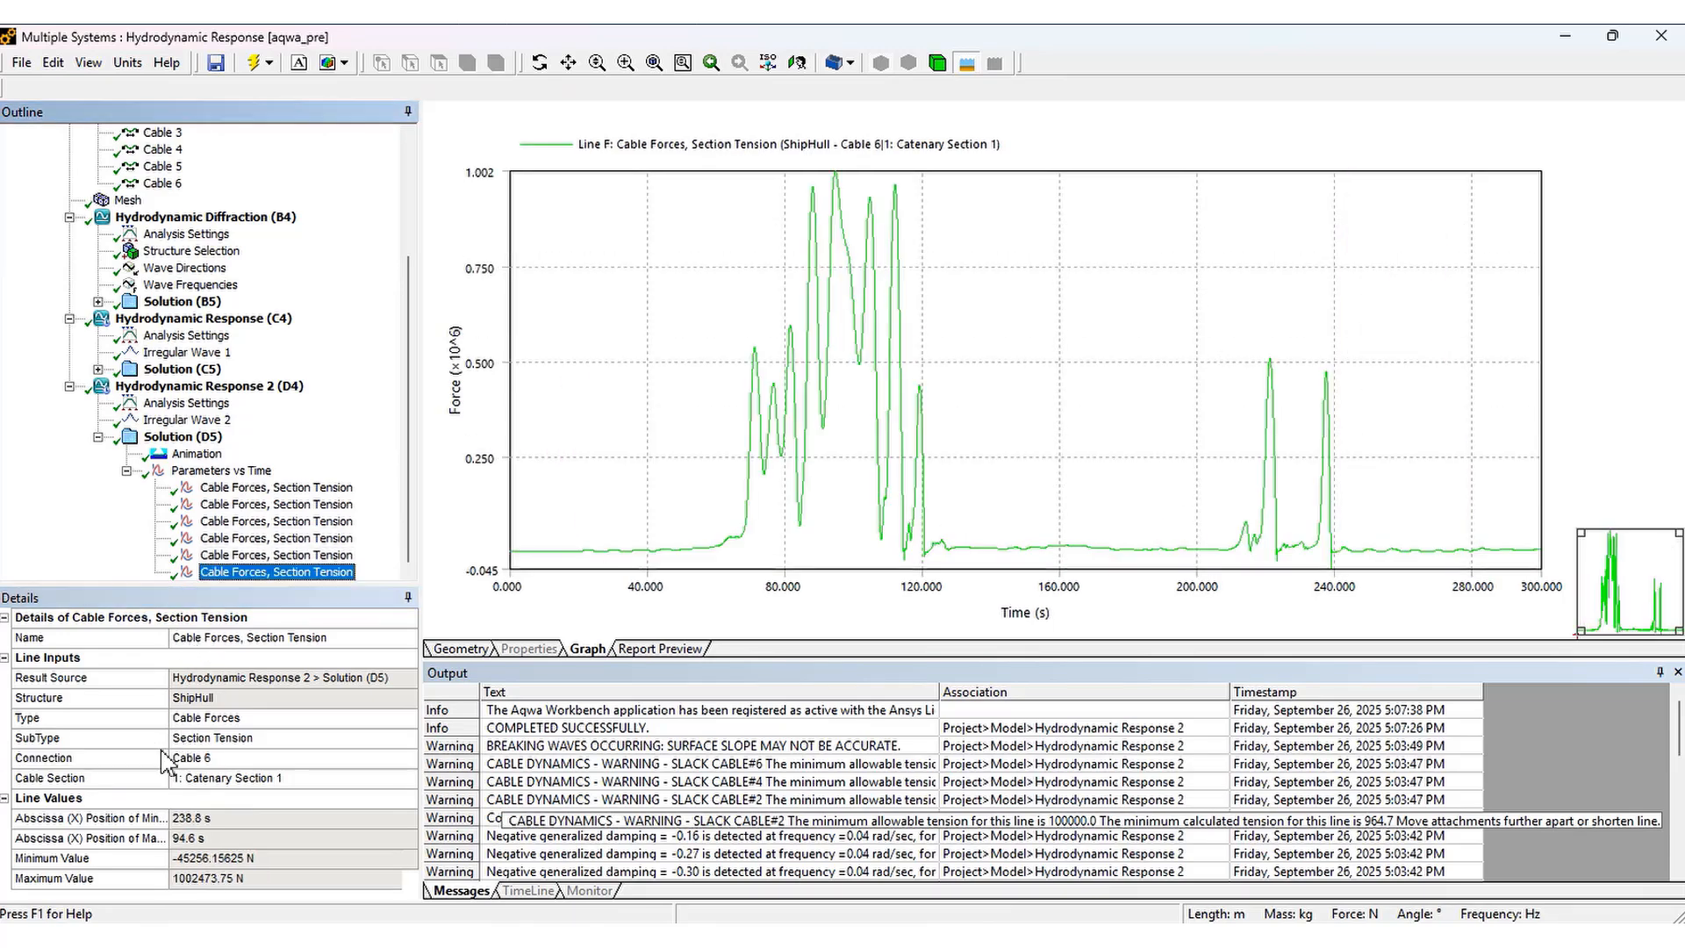
left_click(156, 762)
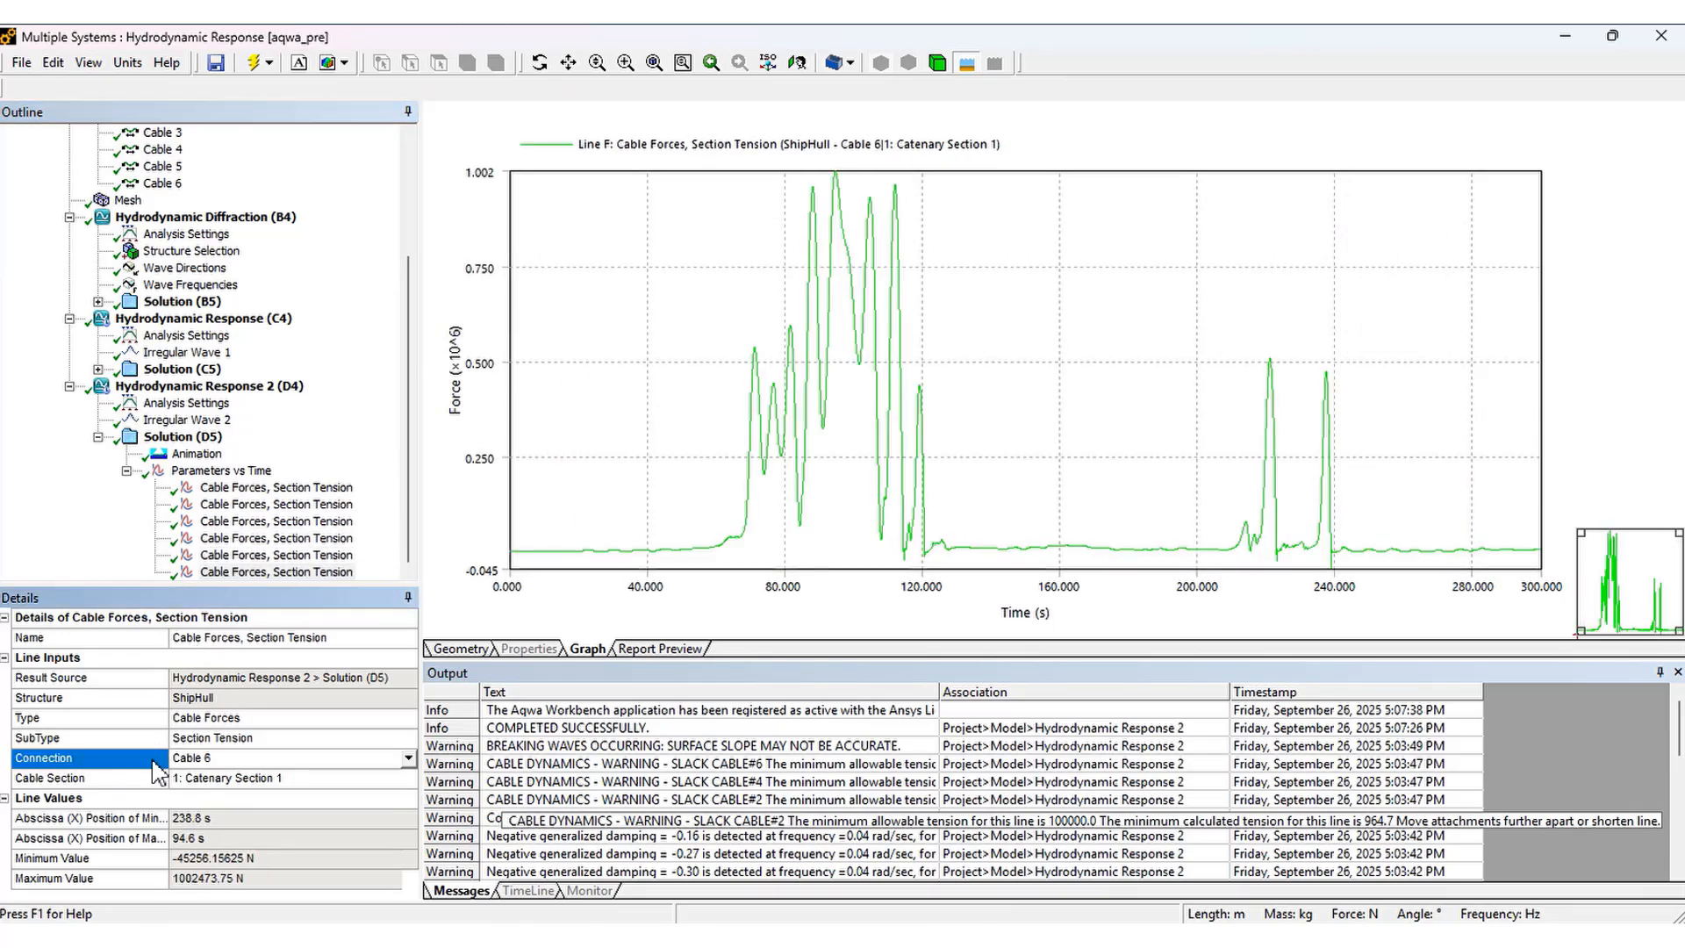
Update the Hydrodynamic Diffraction results in the project schematic
left_click(222, 471)
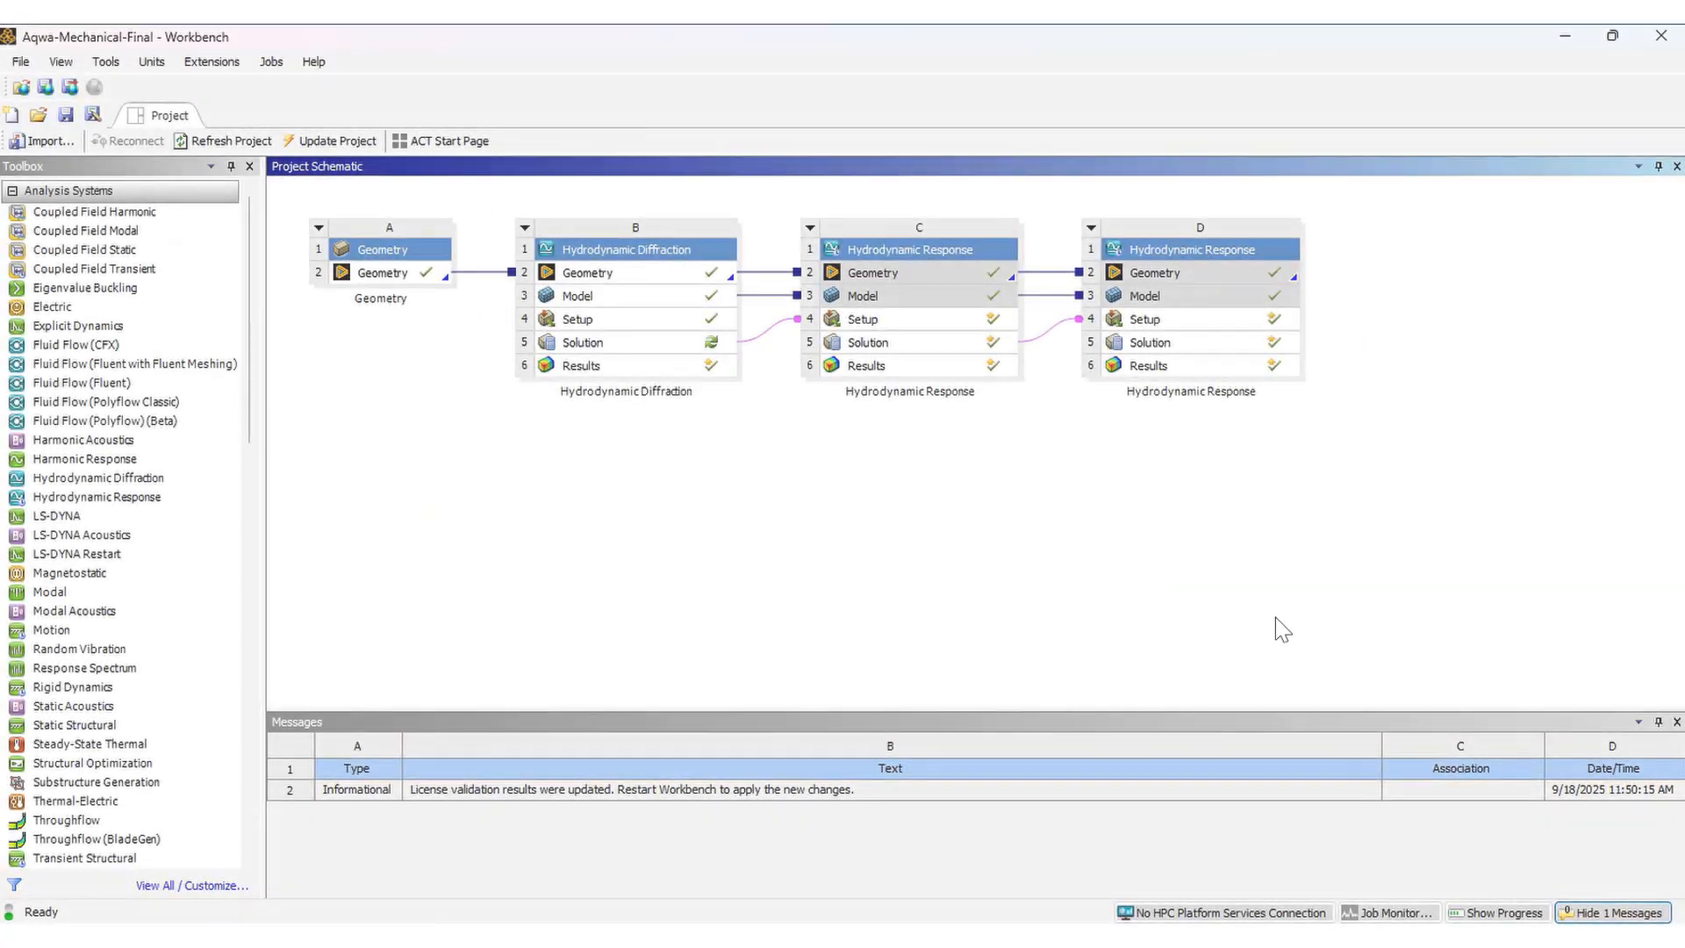
right_click(692, 367)
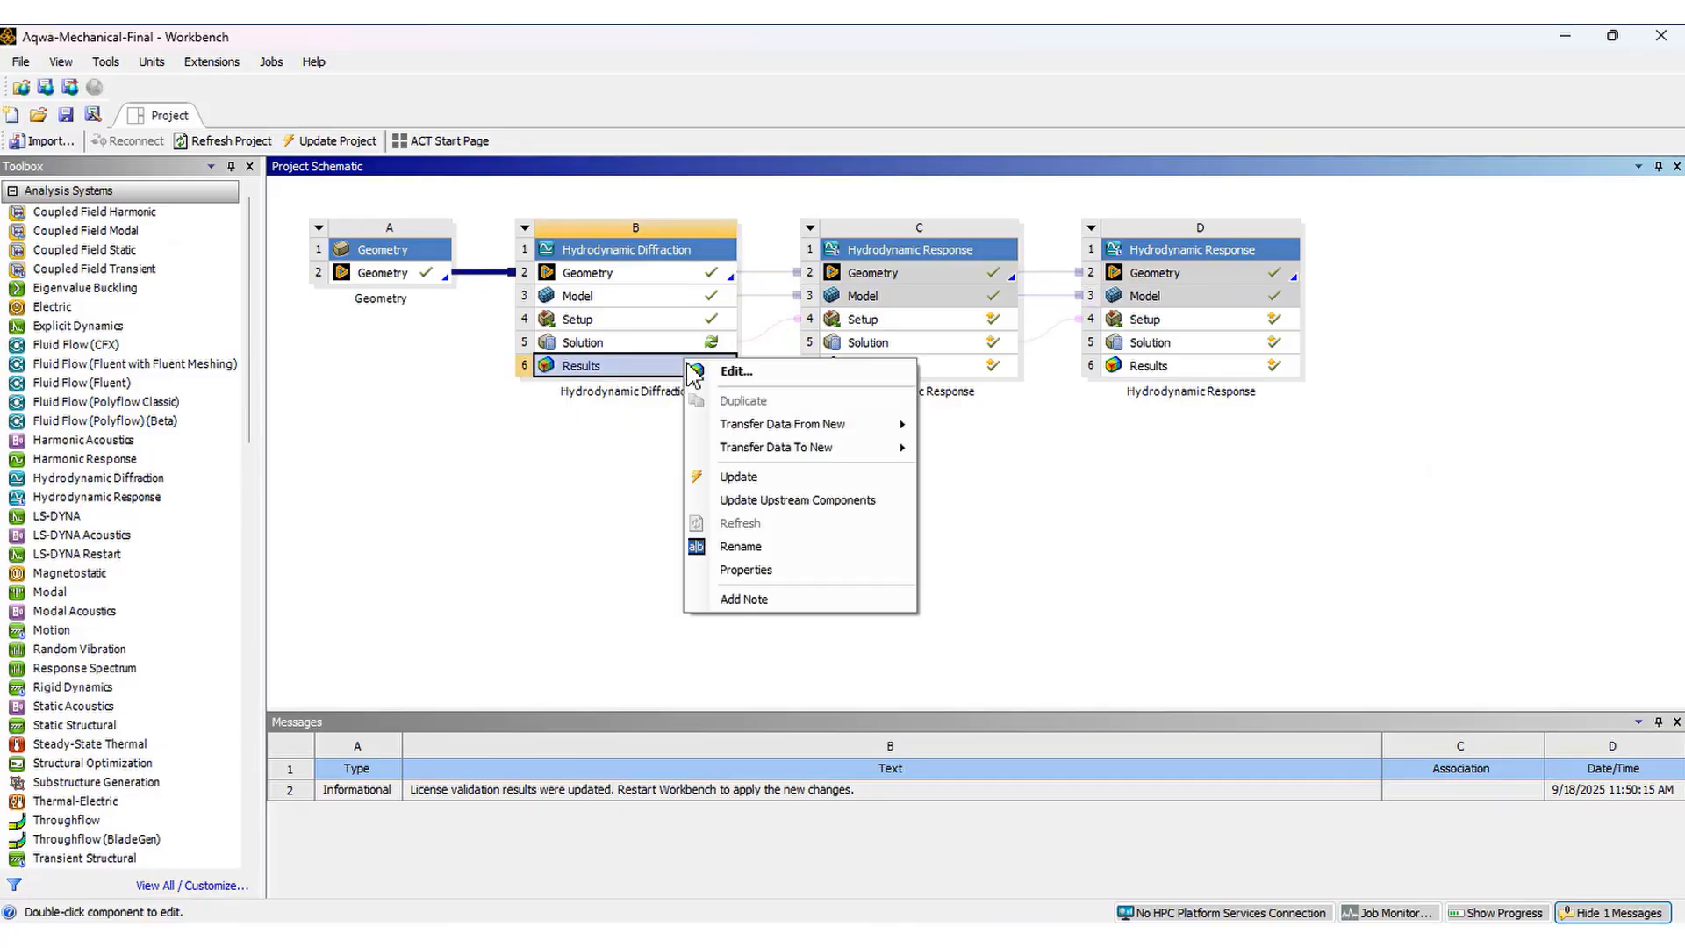
left_click(752, 477)
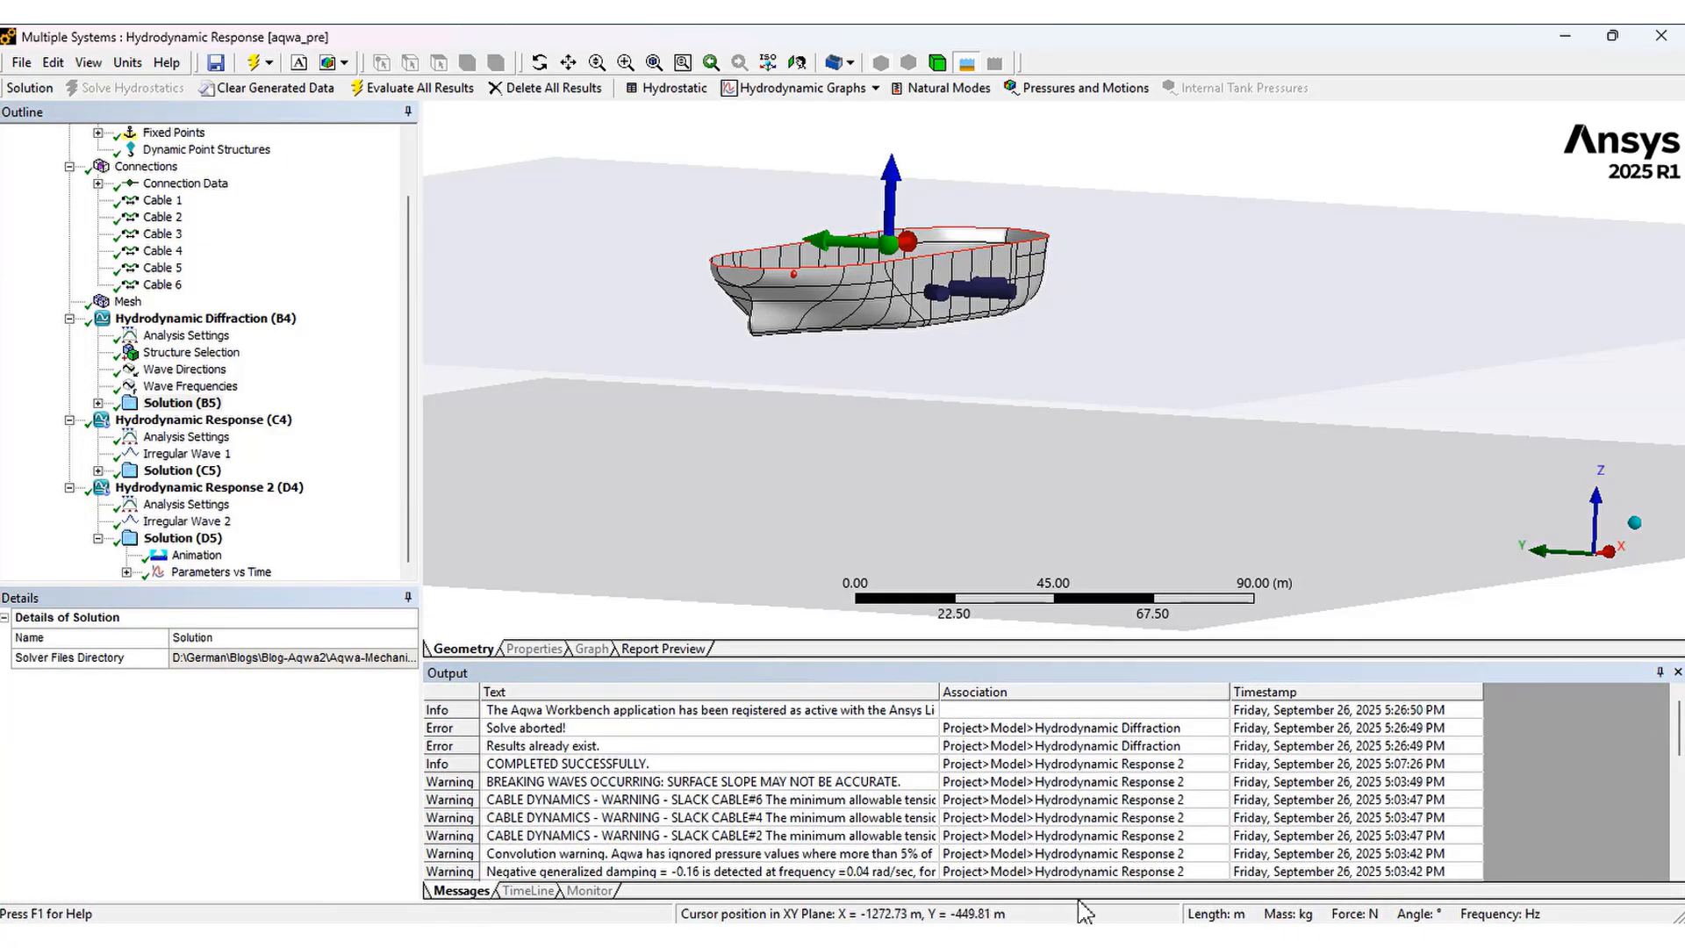
Update the Hydrodynamic Response results in the project schematic
key("alt+Tab")
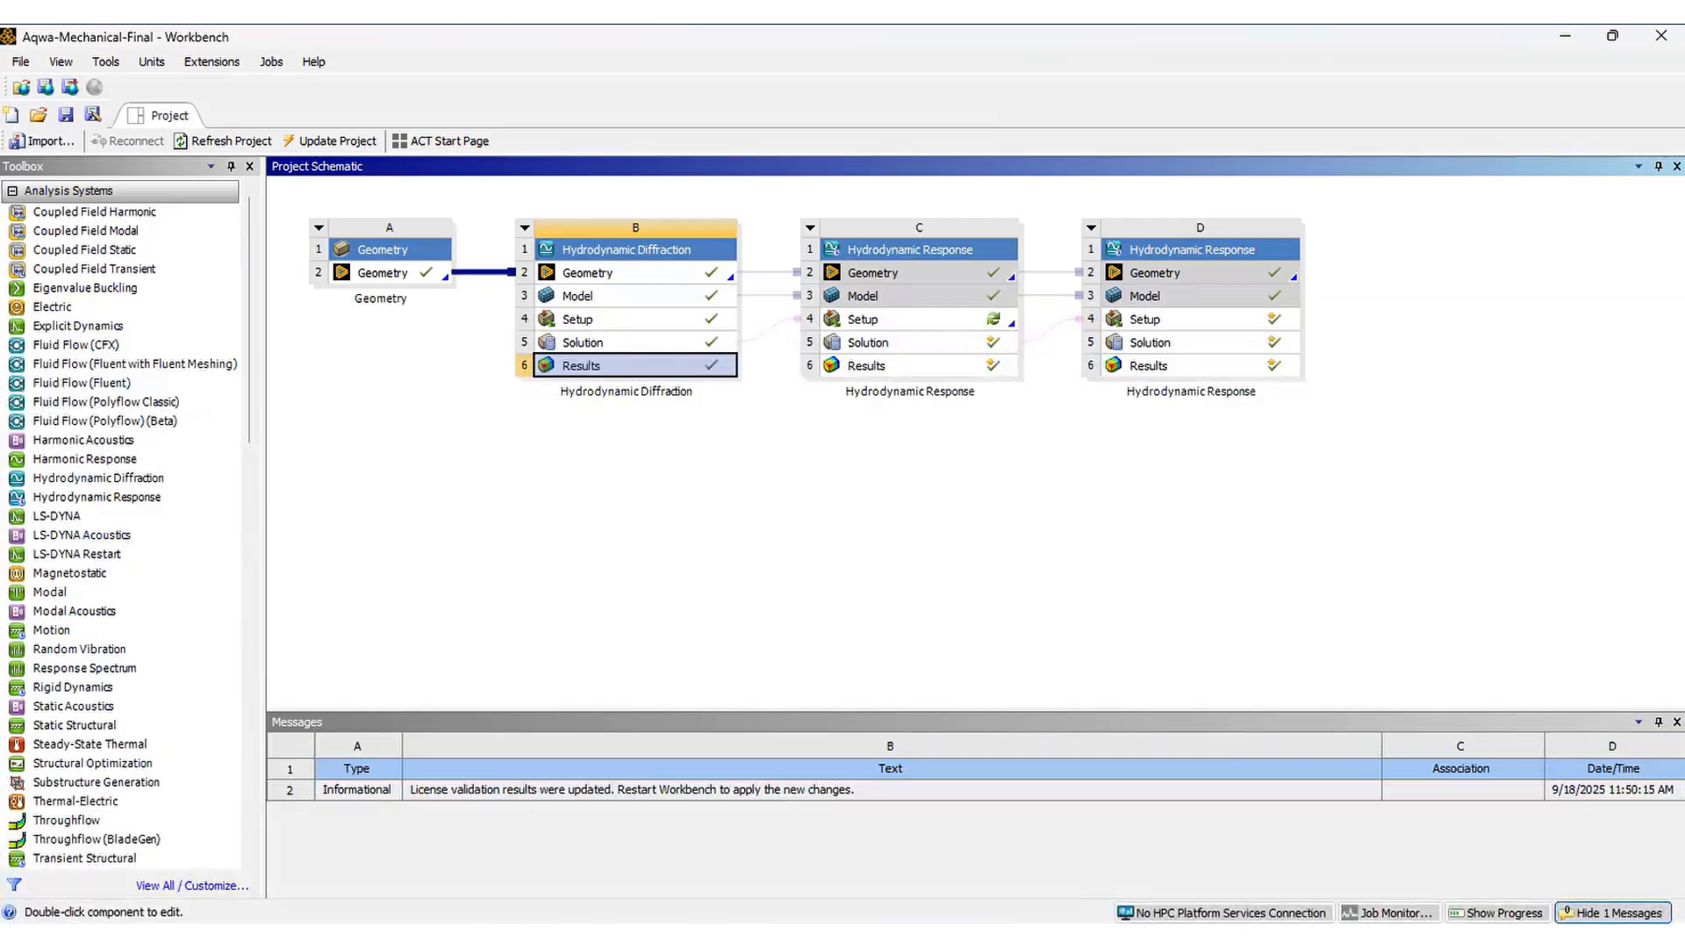
right_click(1001, 379)
left_click(1049, 492)
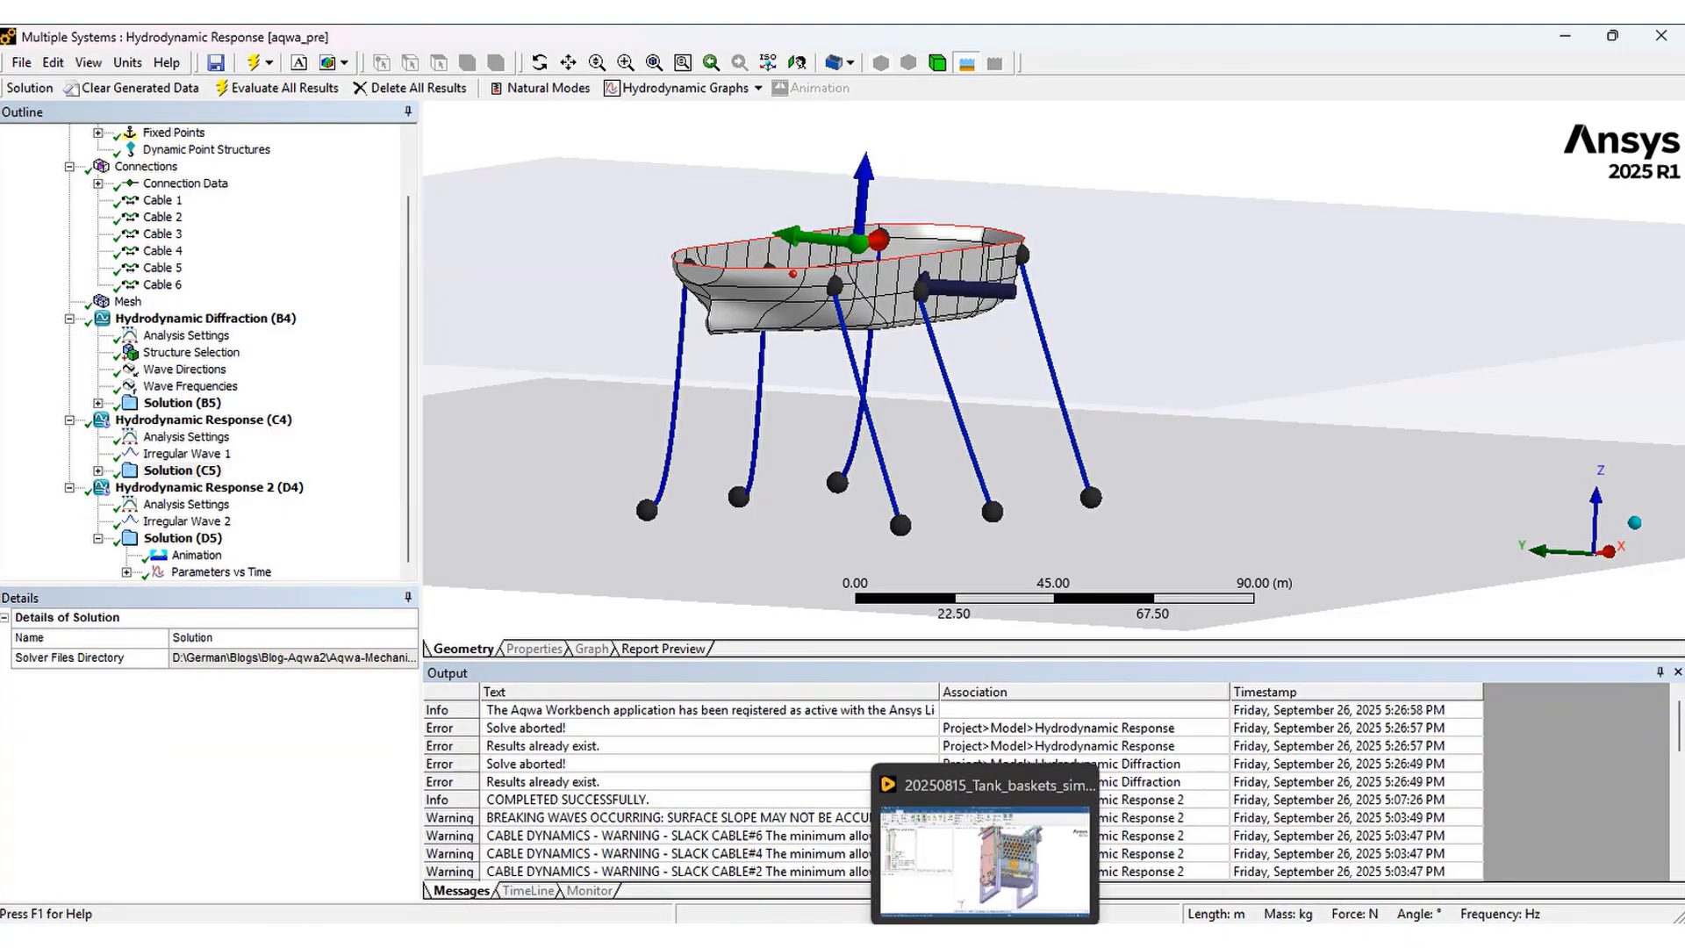
Update the Hydrodynamic Response 2 results and save the project
left_click(1035, 937)
right_click(1201, 369)
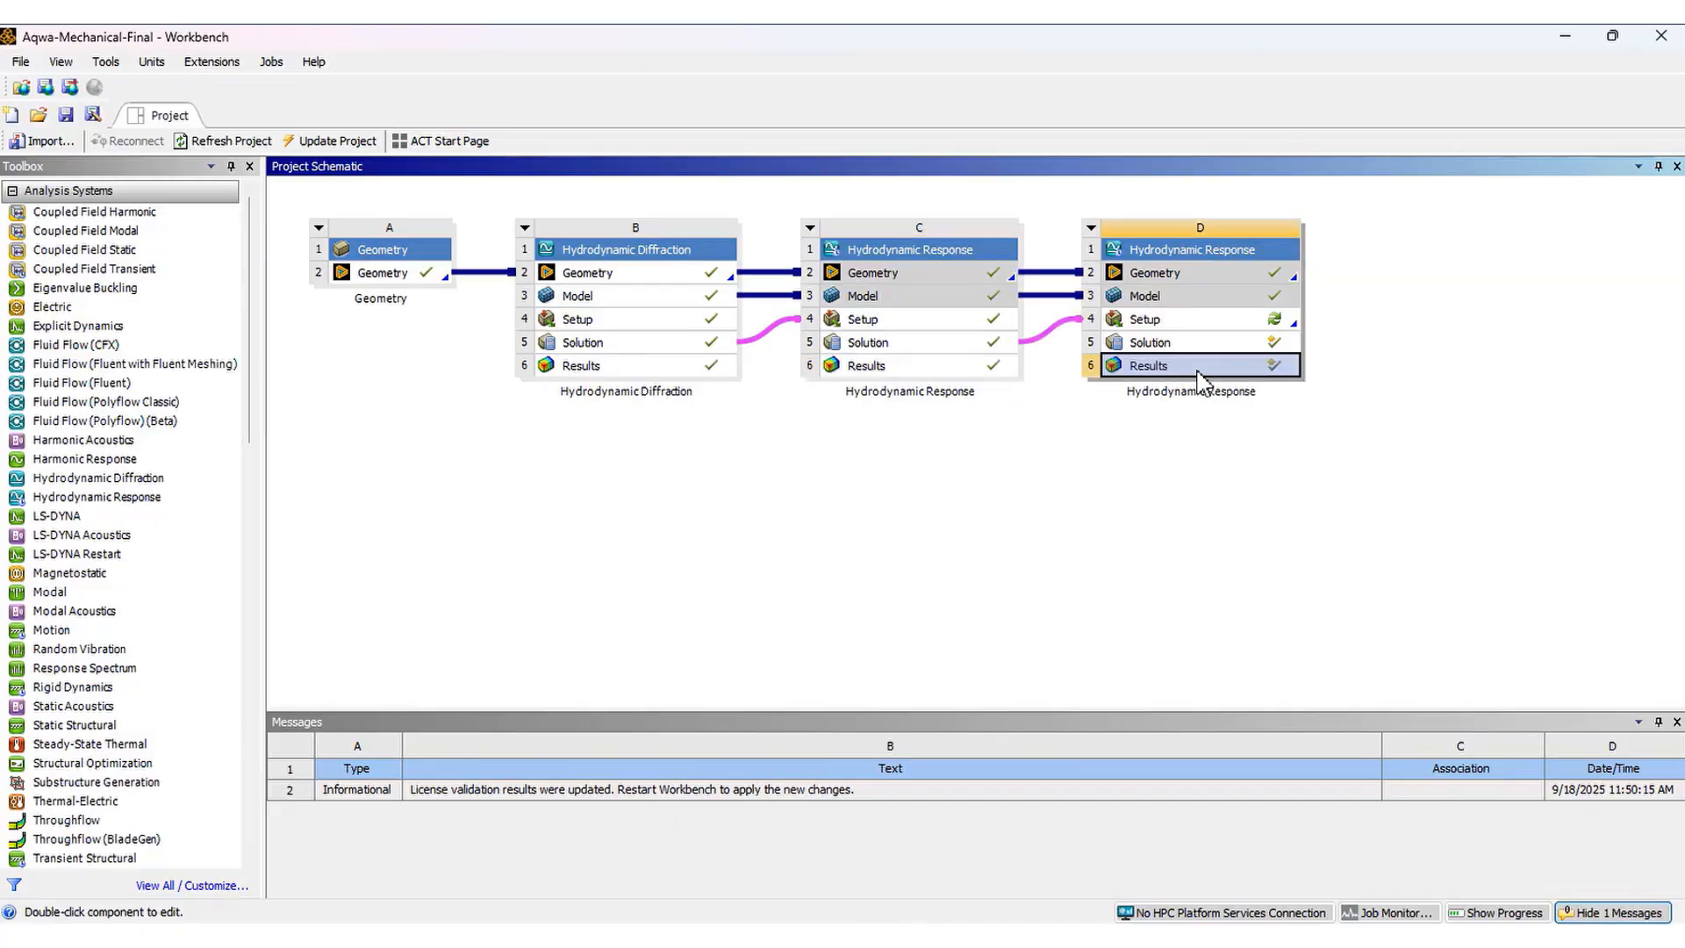
left_click(1246, 487)
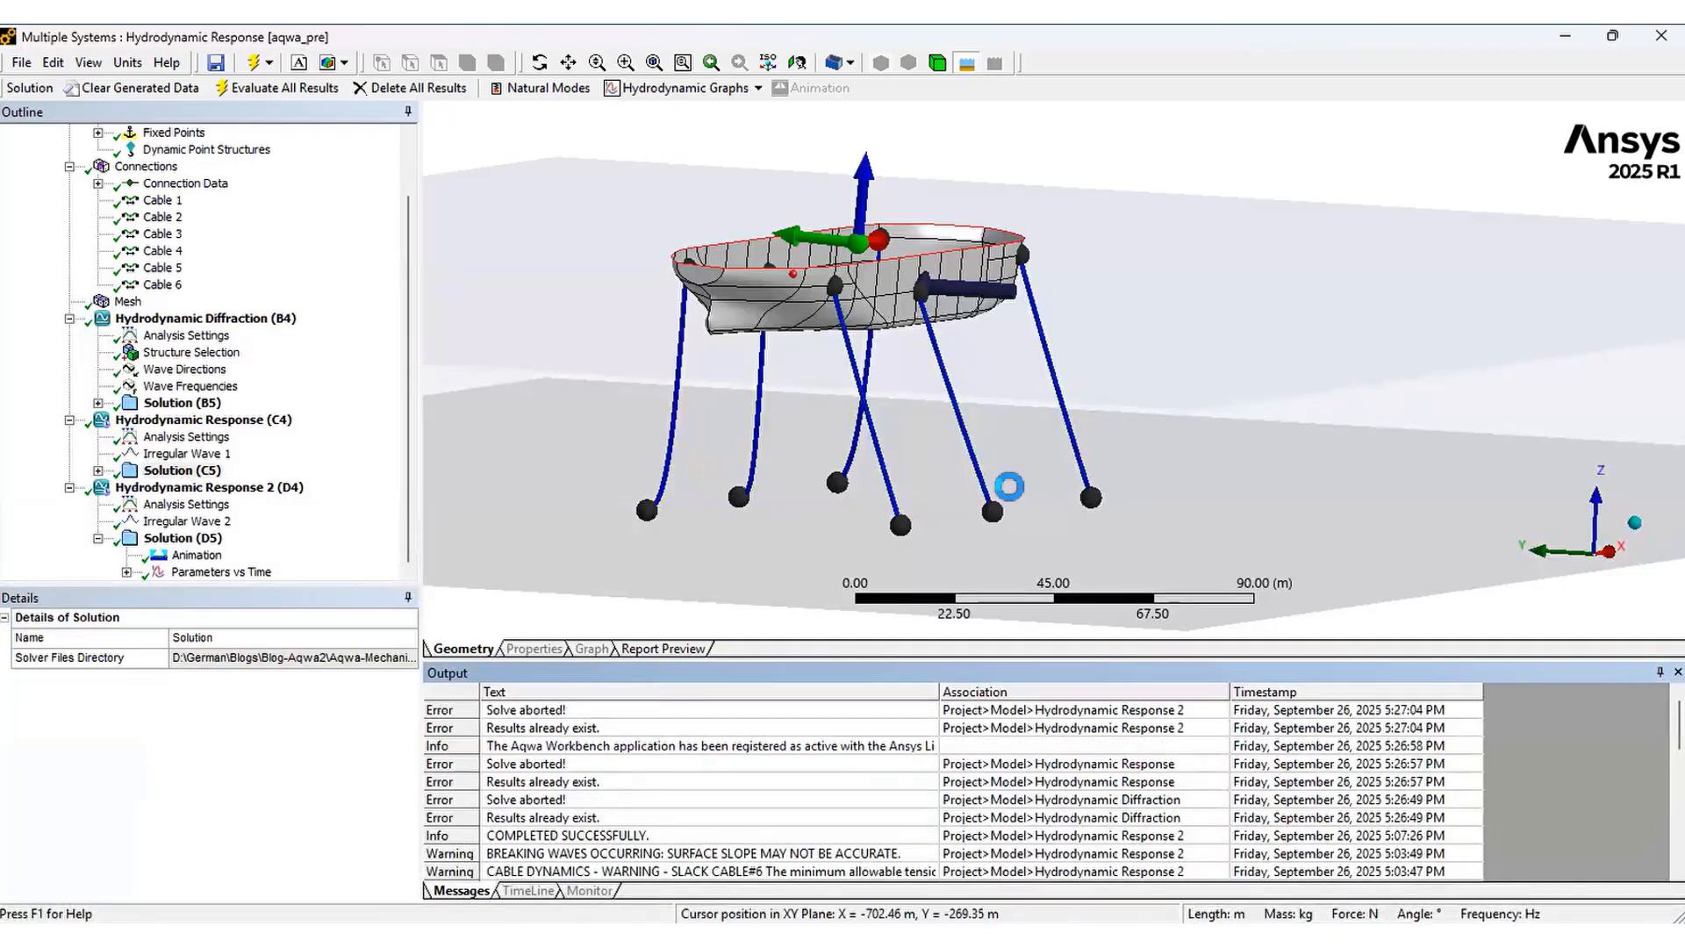
left_click(1035, 877)
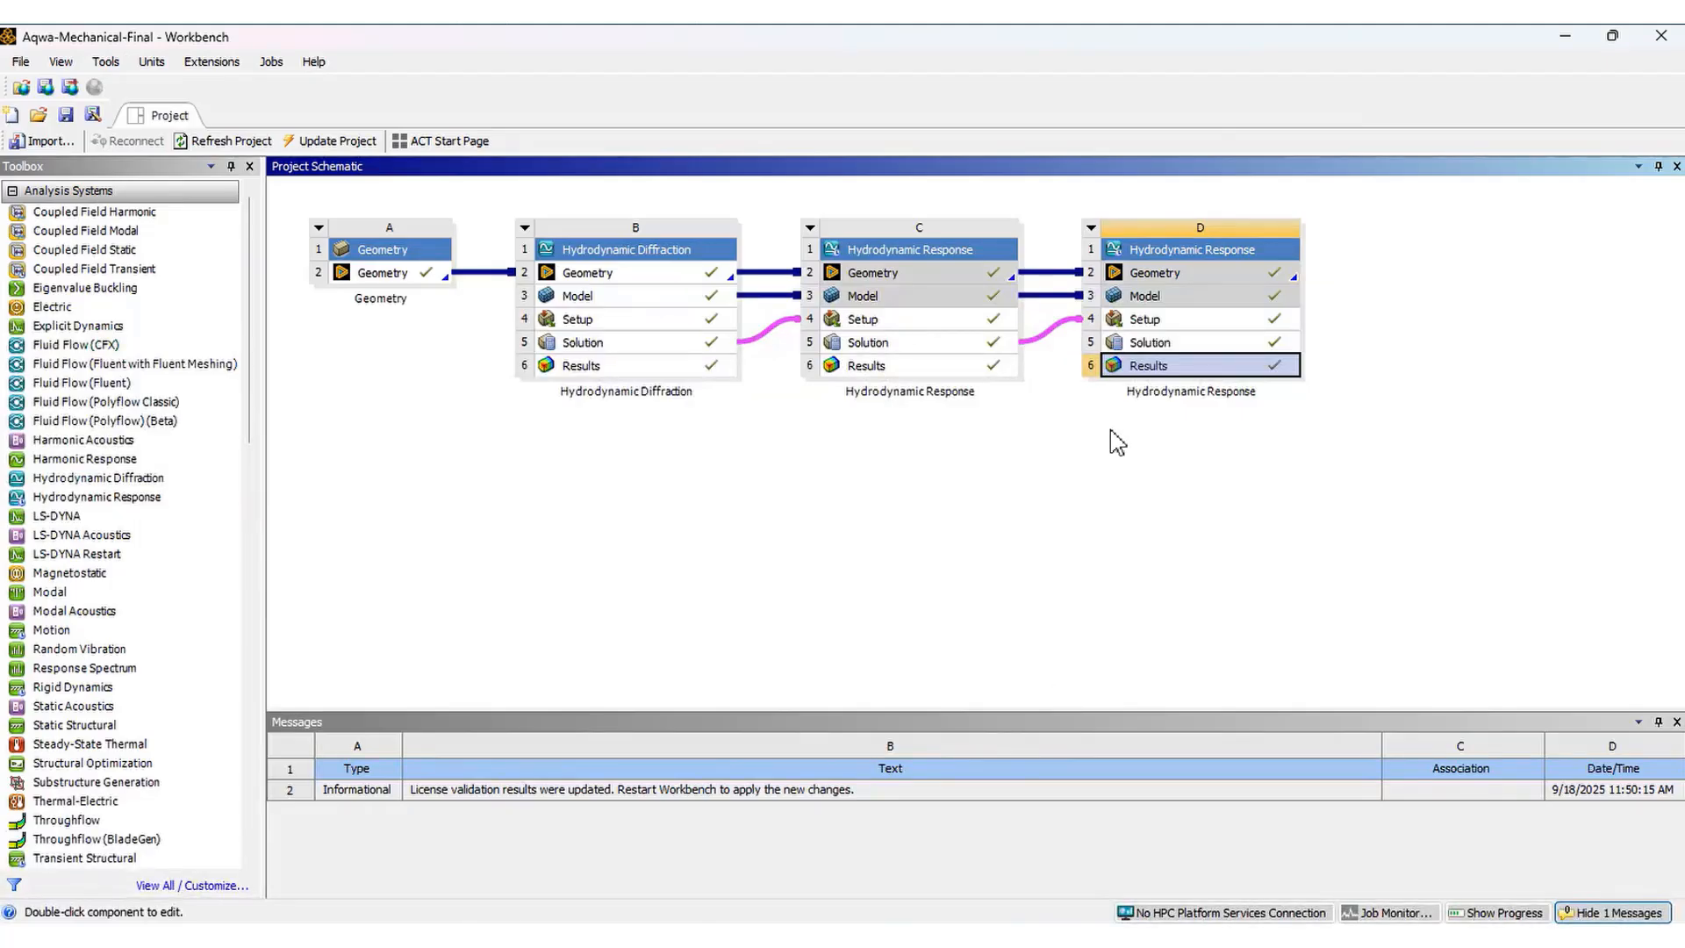
left_click(65, 114)
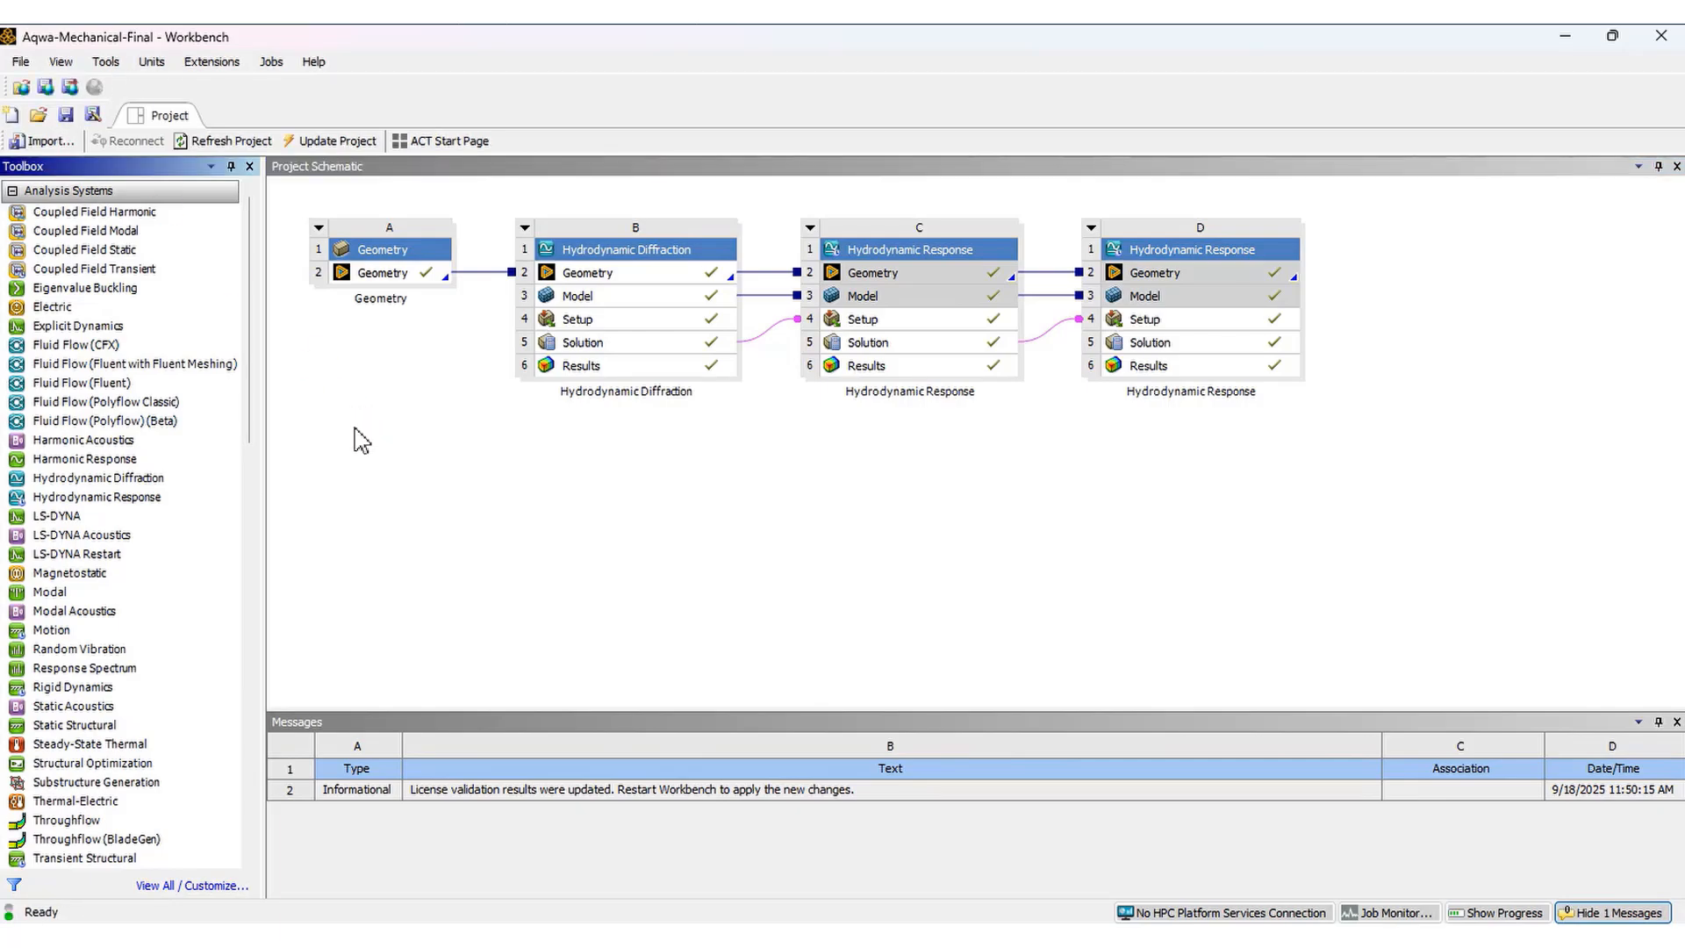
Add a Static Structural system linked to the Hydrodynamic Response 2 solution and update that system's results
left_click(73, 727)
left_click_drag(72, 734, 855, 489)
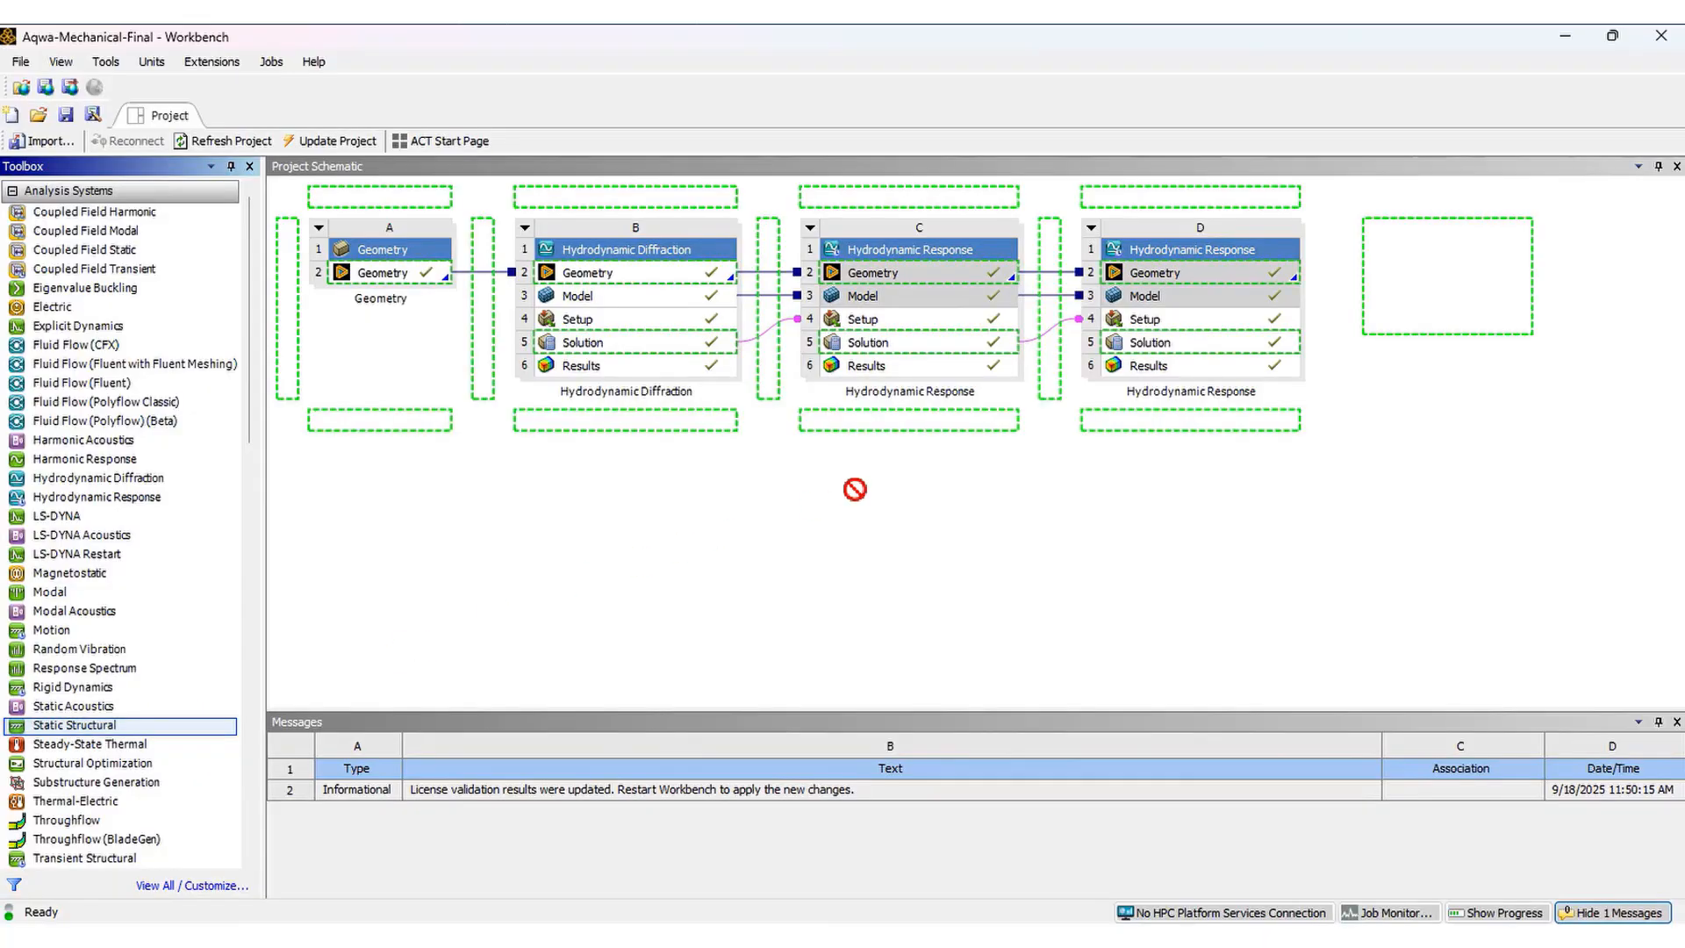
left_click_drag(1204, 352, 1213, 346)
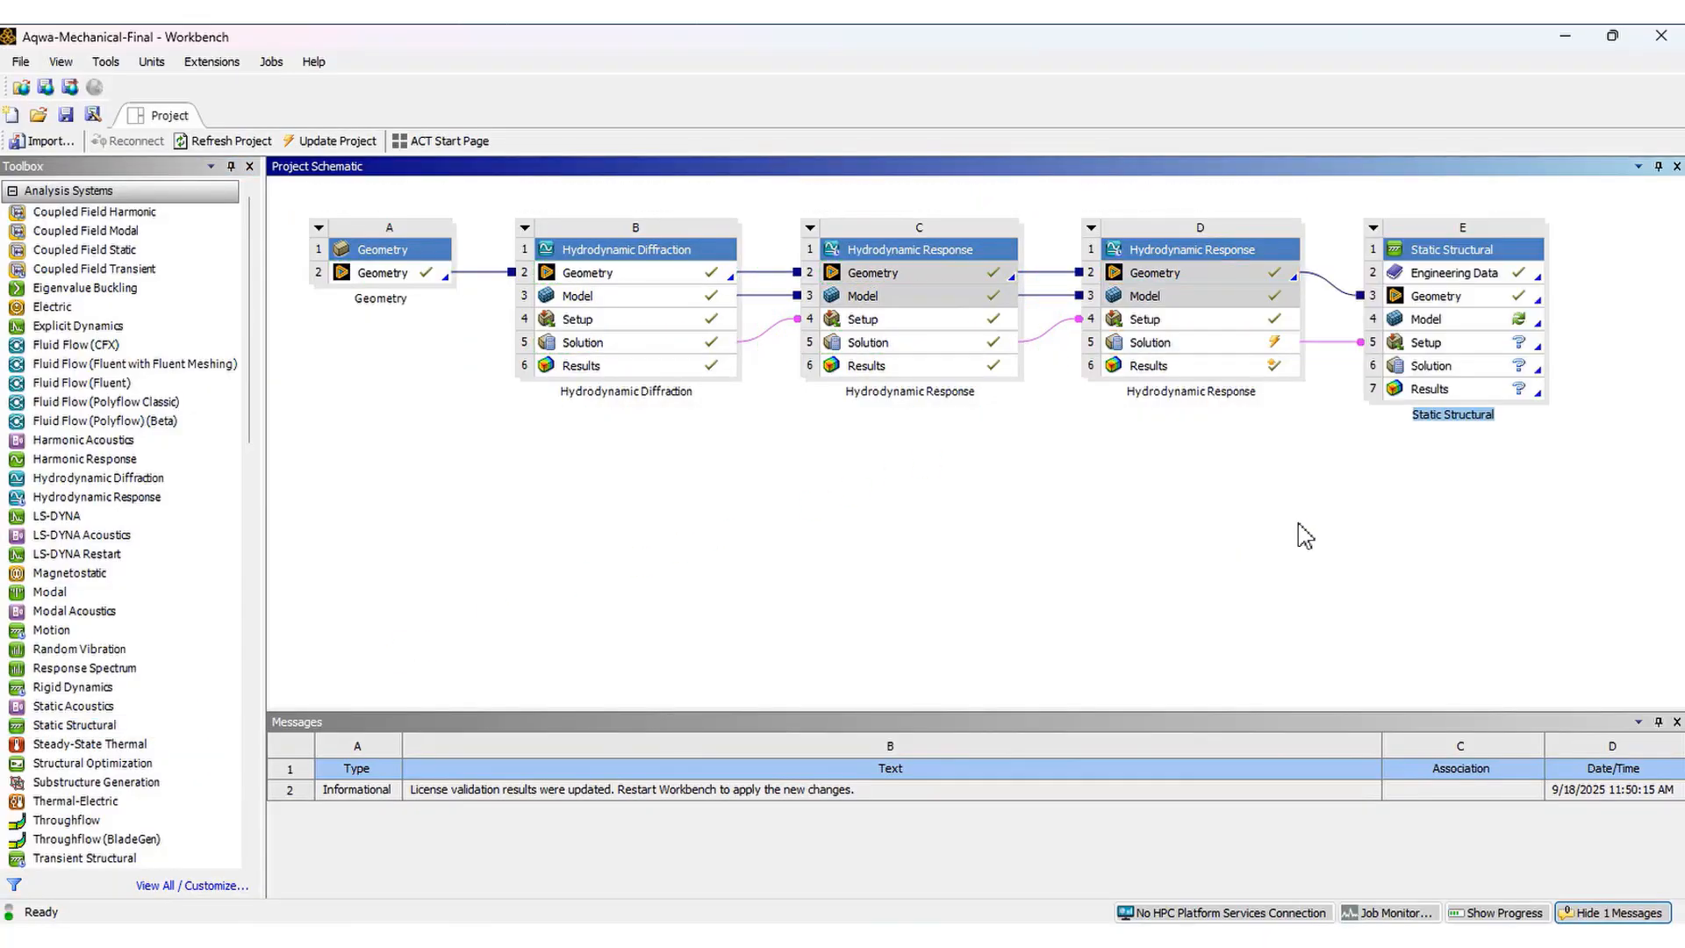
right_click(1270, 367)
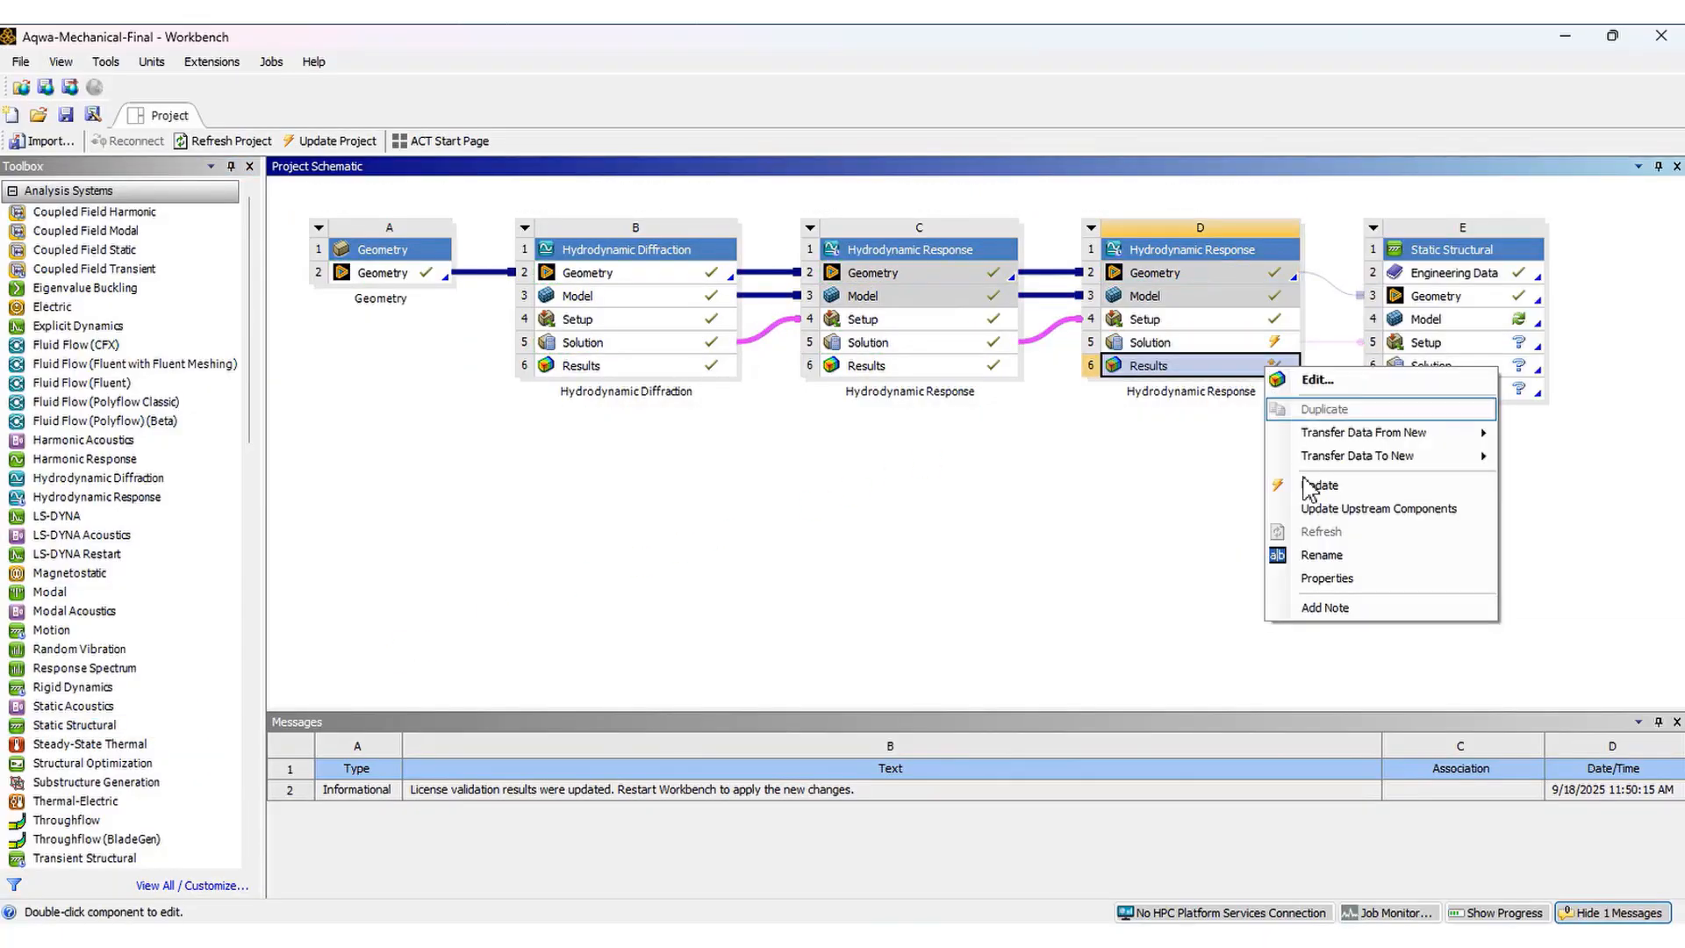
left_click(1321, 482)
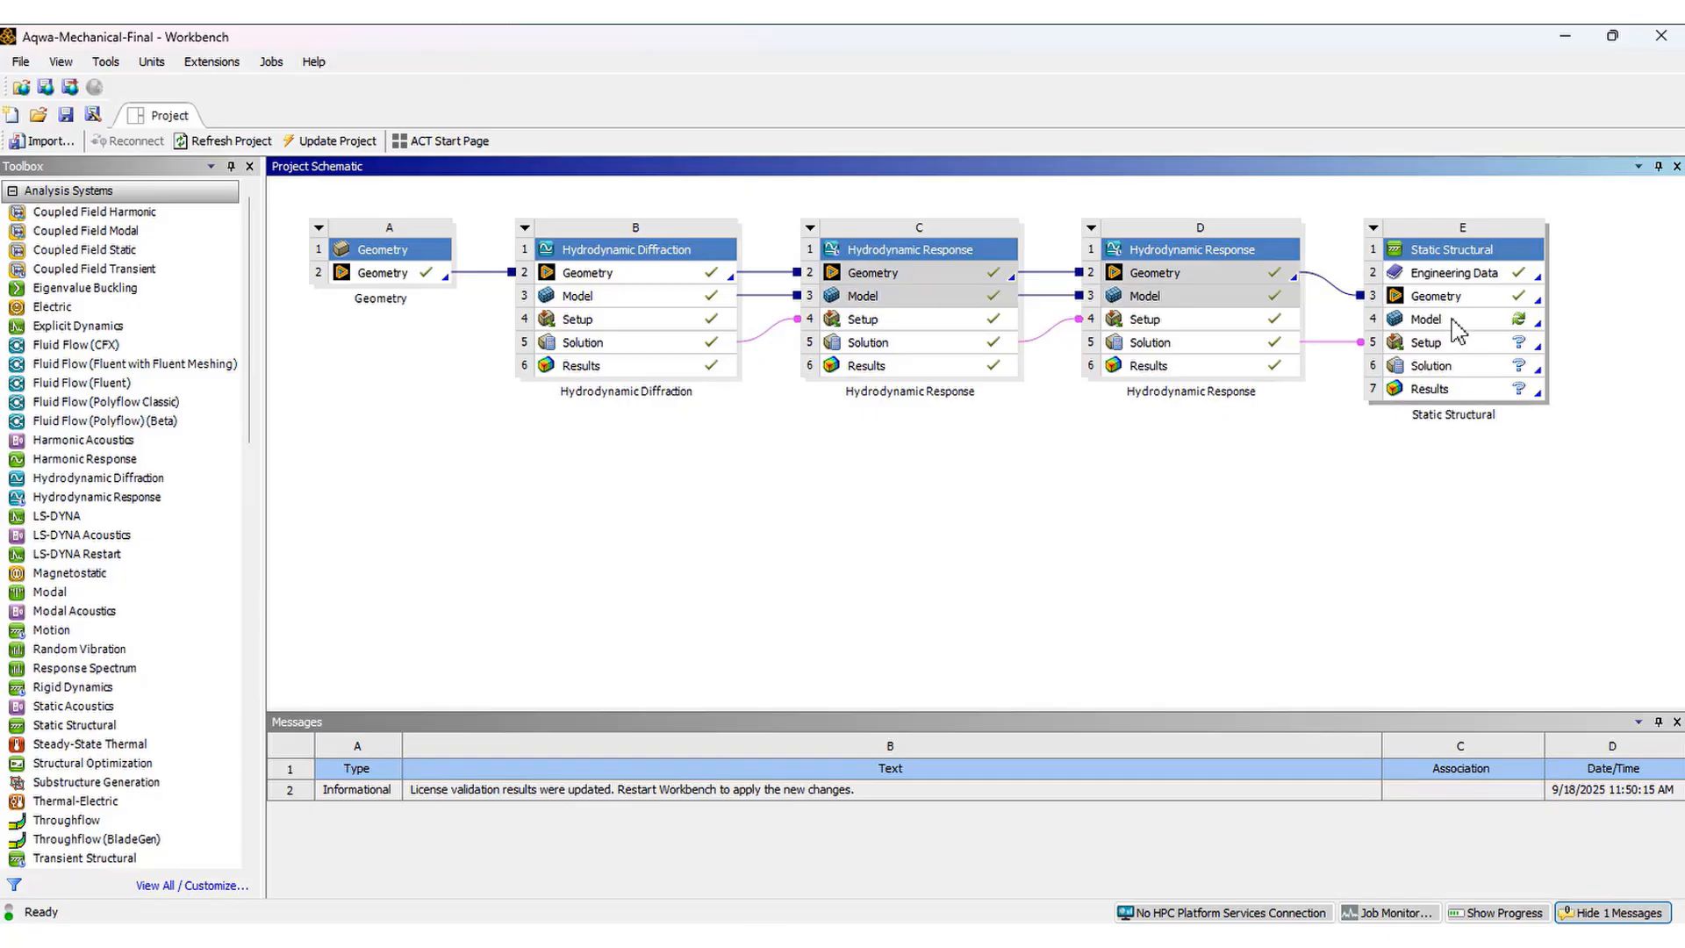
Delete the geometry link between Hydrodynamic Response 2 and the Static Structural system
left_click(1336, 299)
key("Delete")
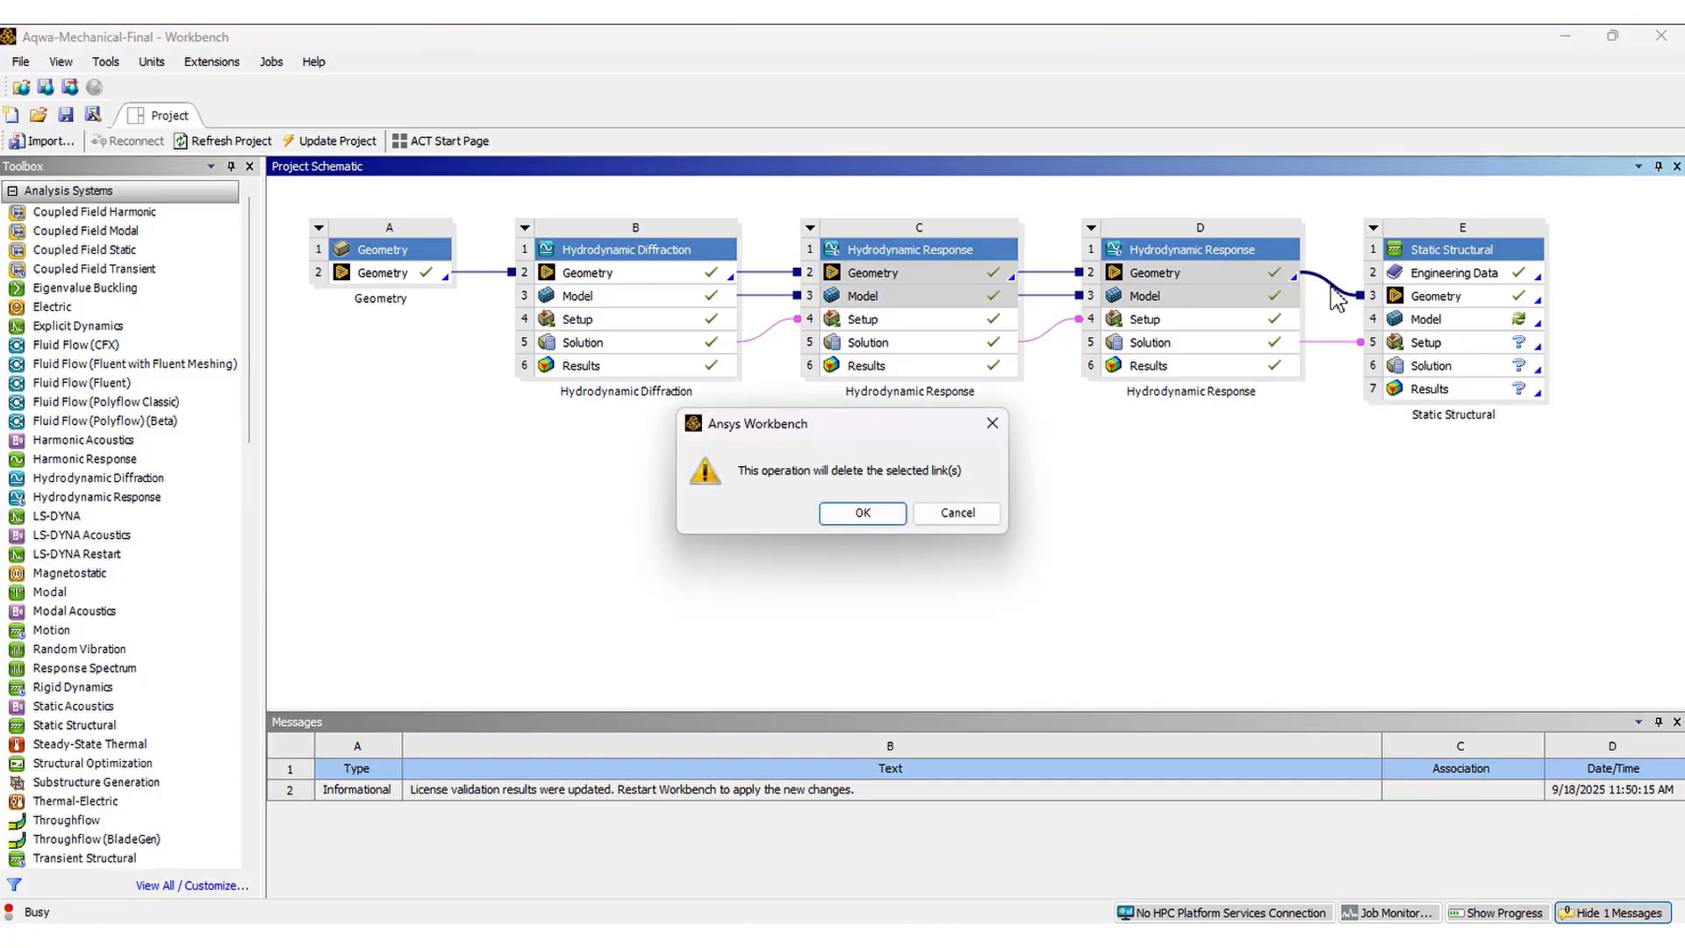
key("Return")
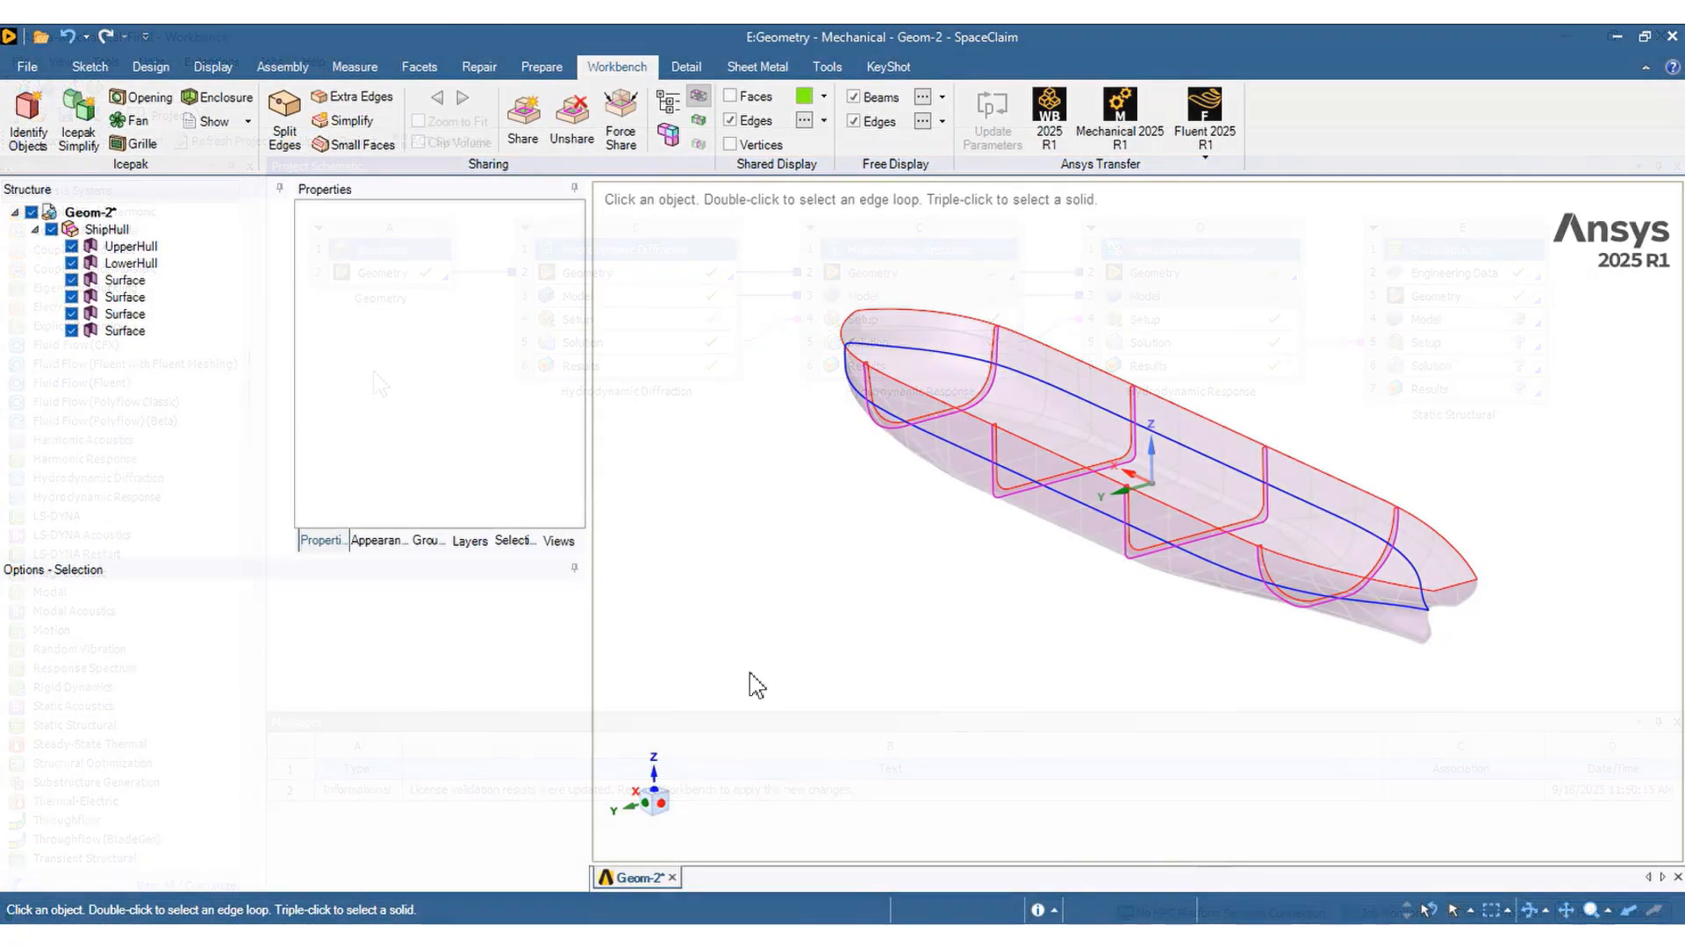
Inspect the ShipHull bodies, UpperHull, LowerHull and the surfaces, in the geometry editor, then close it
left_click(140, 247)
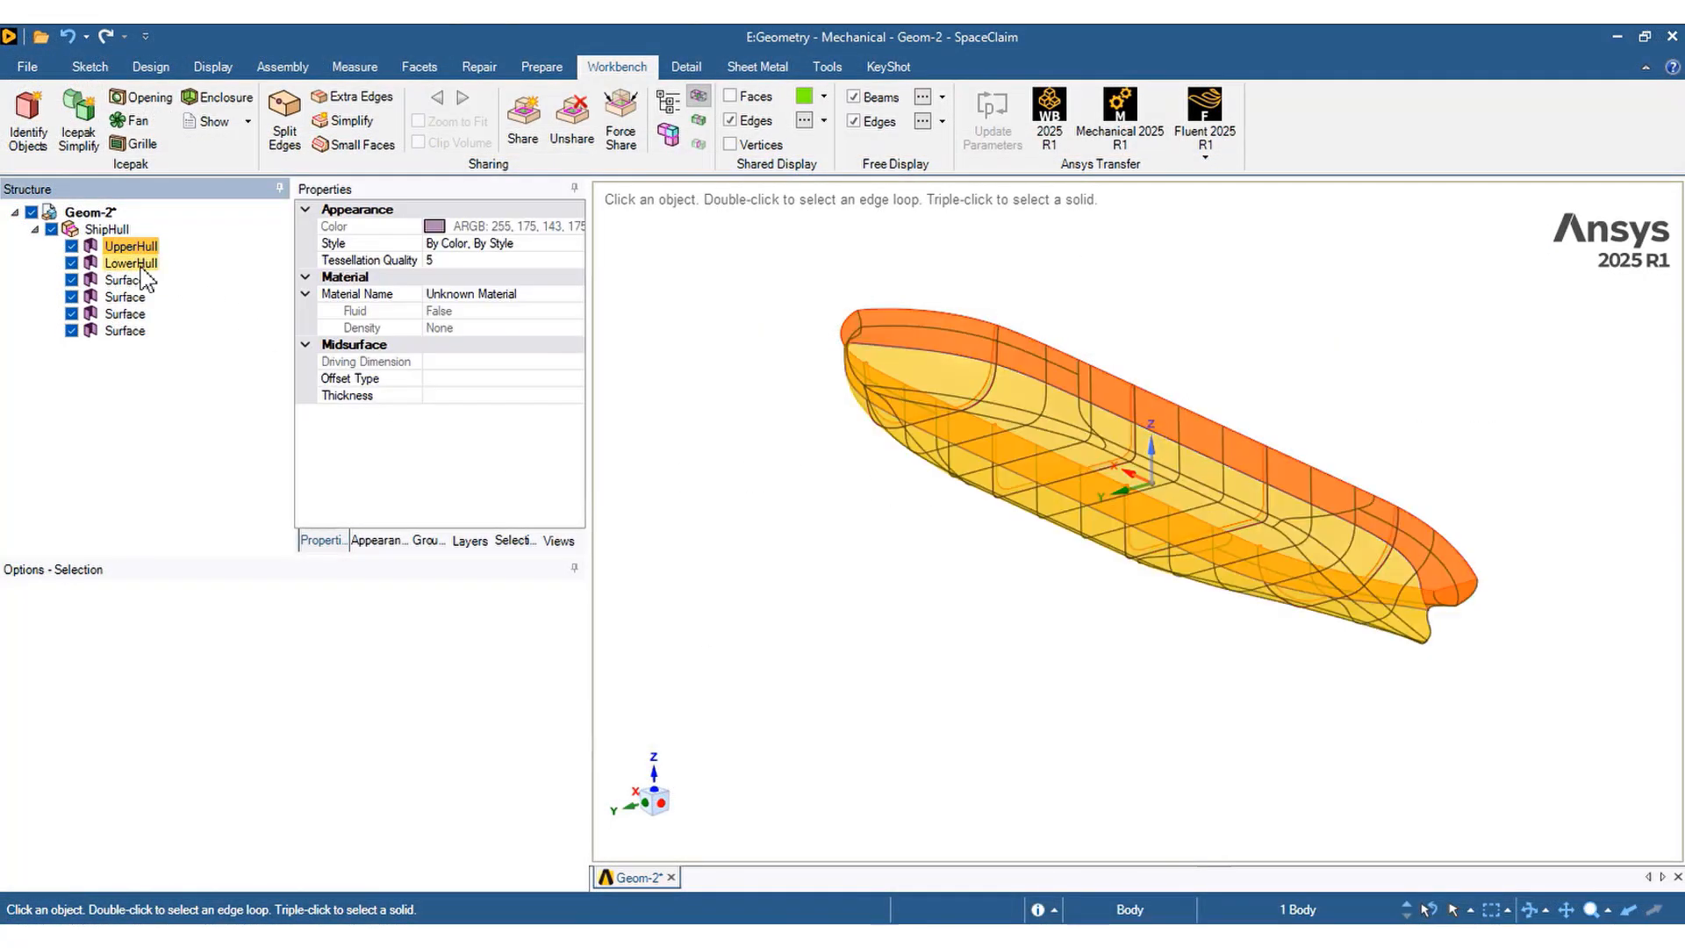
left_click(133, 264)
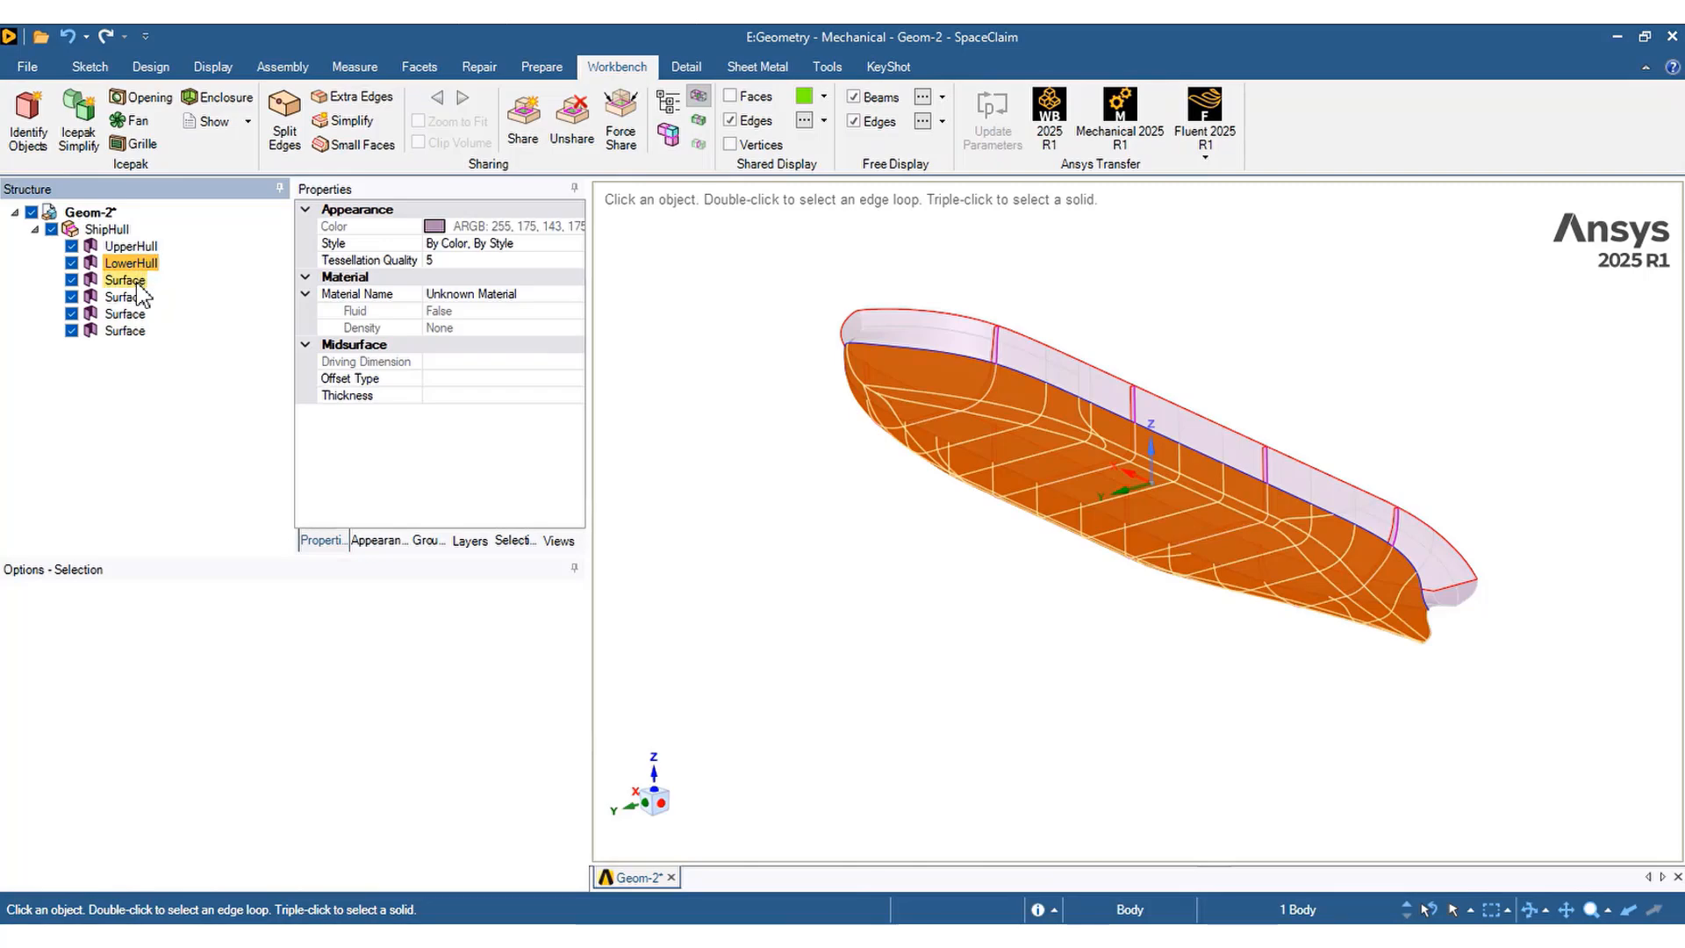
left_click(131, 279)
left_click(133, 297)
left_click(132, 314)
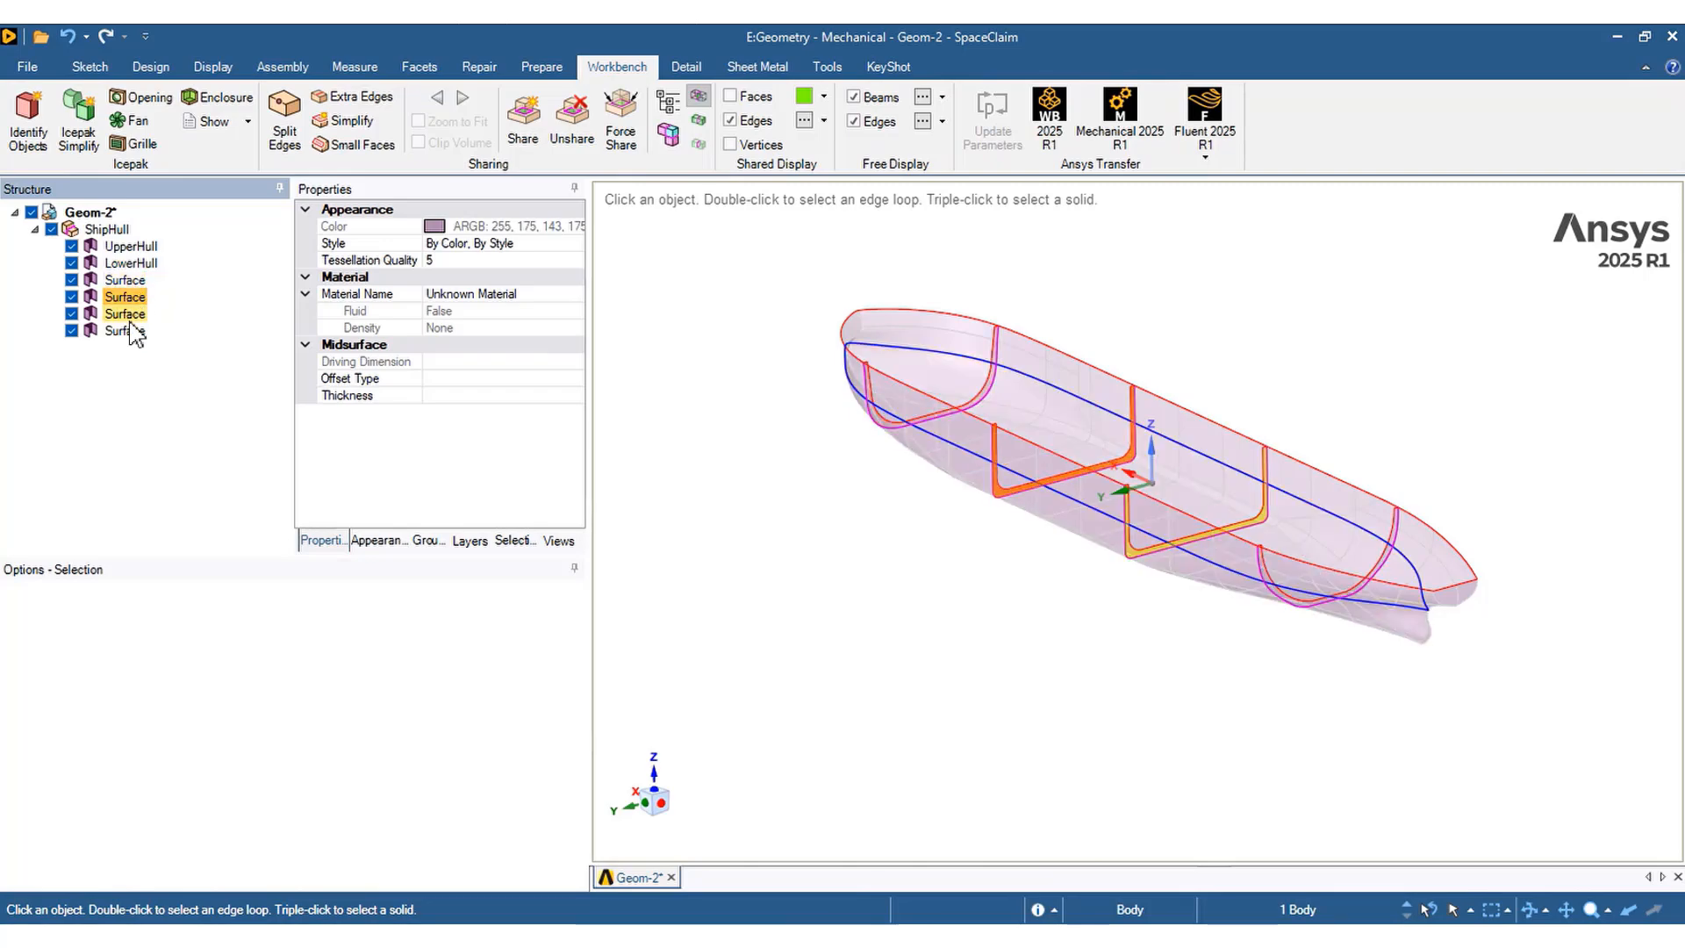
left_click(130, 331)
left_click(106, 229)
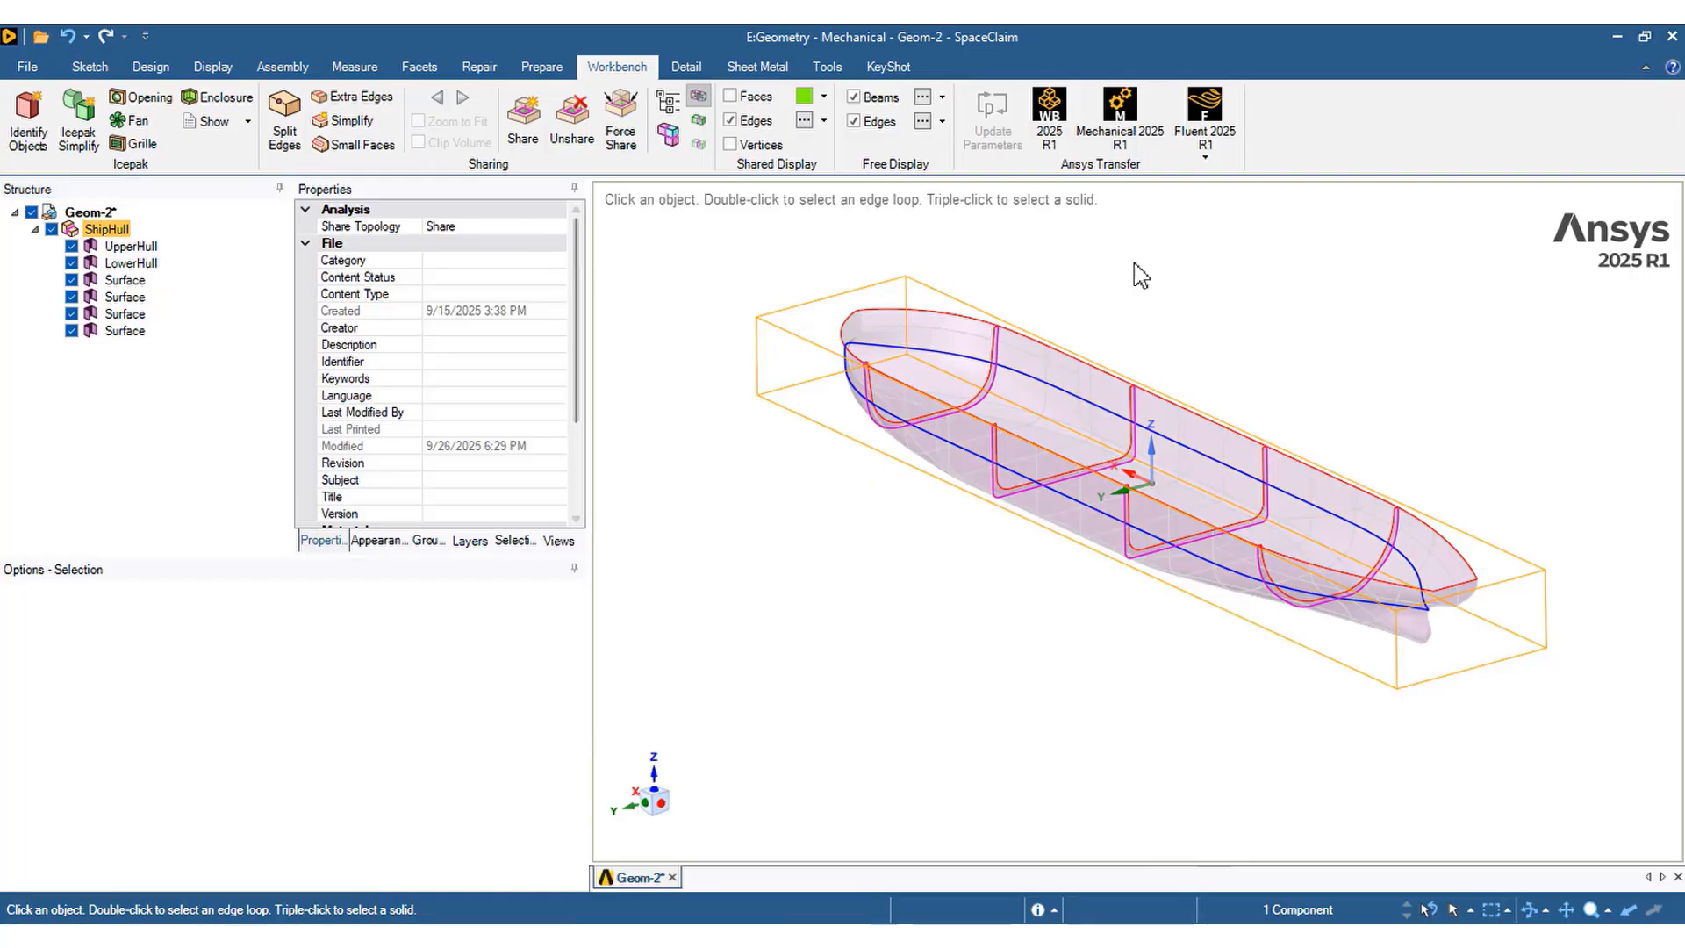
left_click(1673, 37)
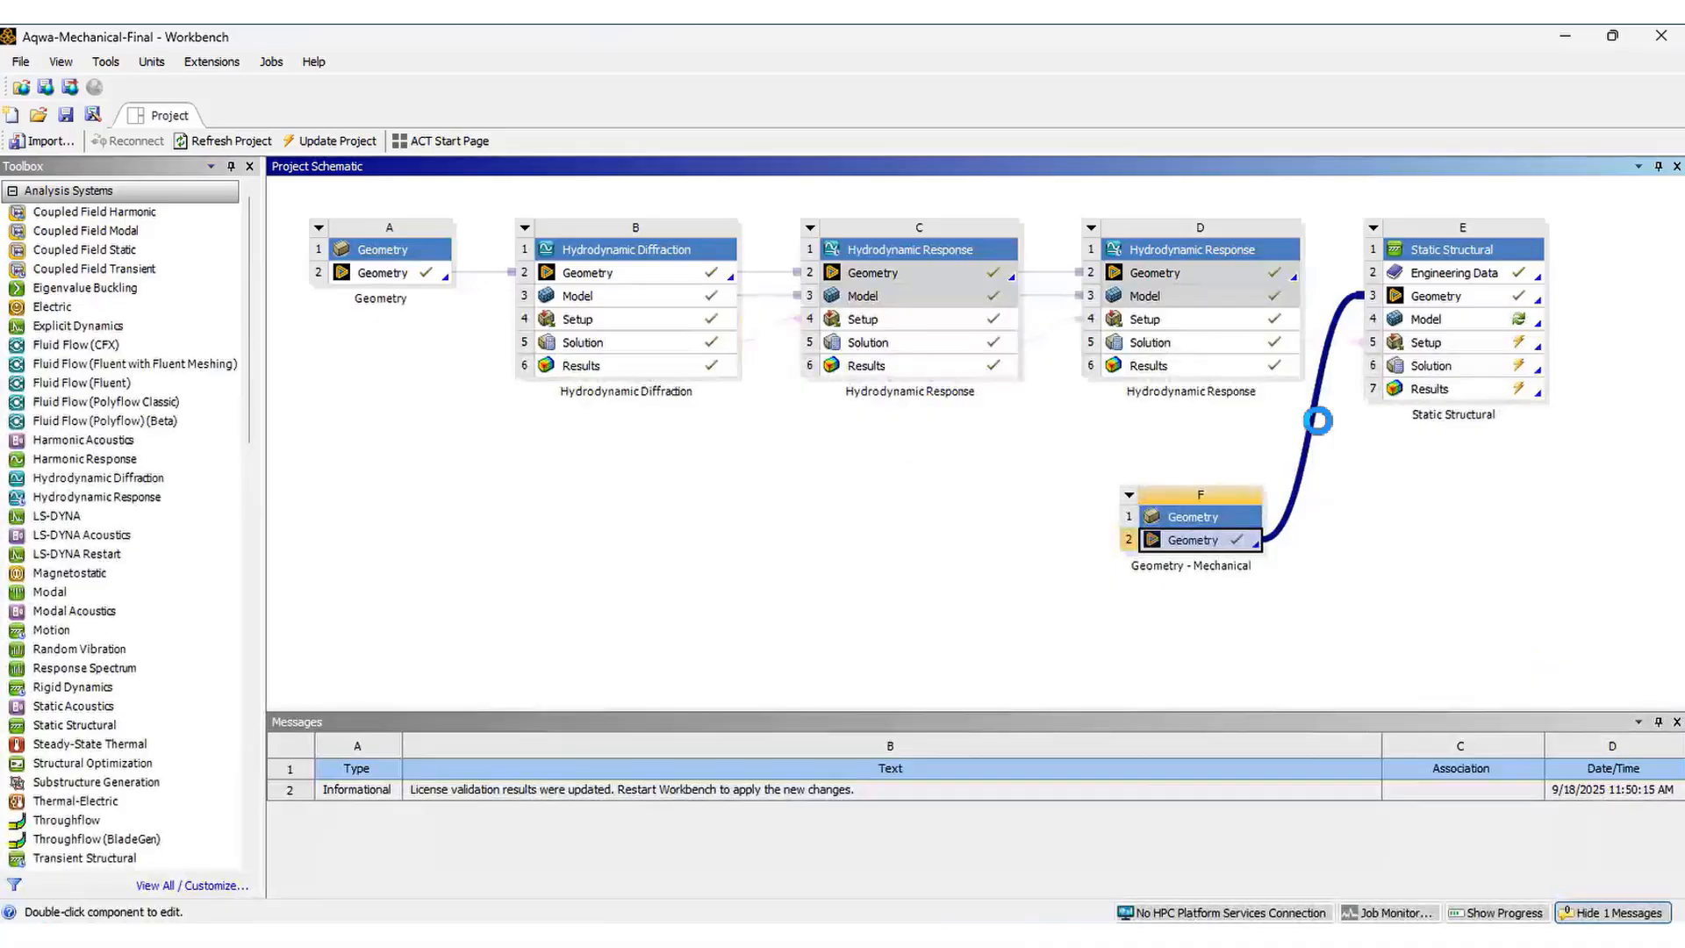
Open the Static Structural model, re-reading upstream data, and review each hull body's shell thickness and material assignment
double_click(1462, 321)
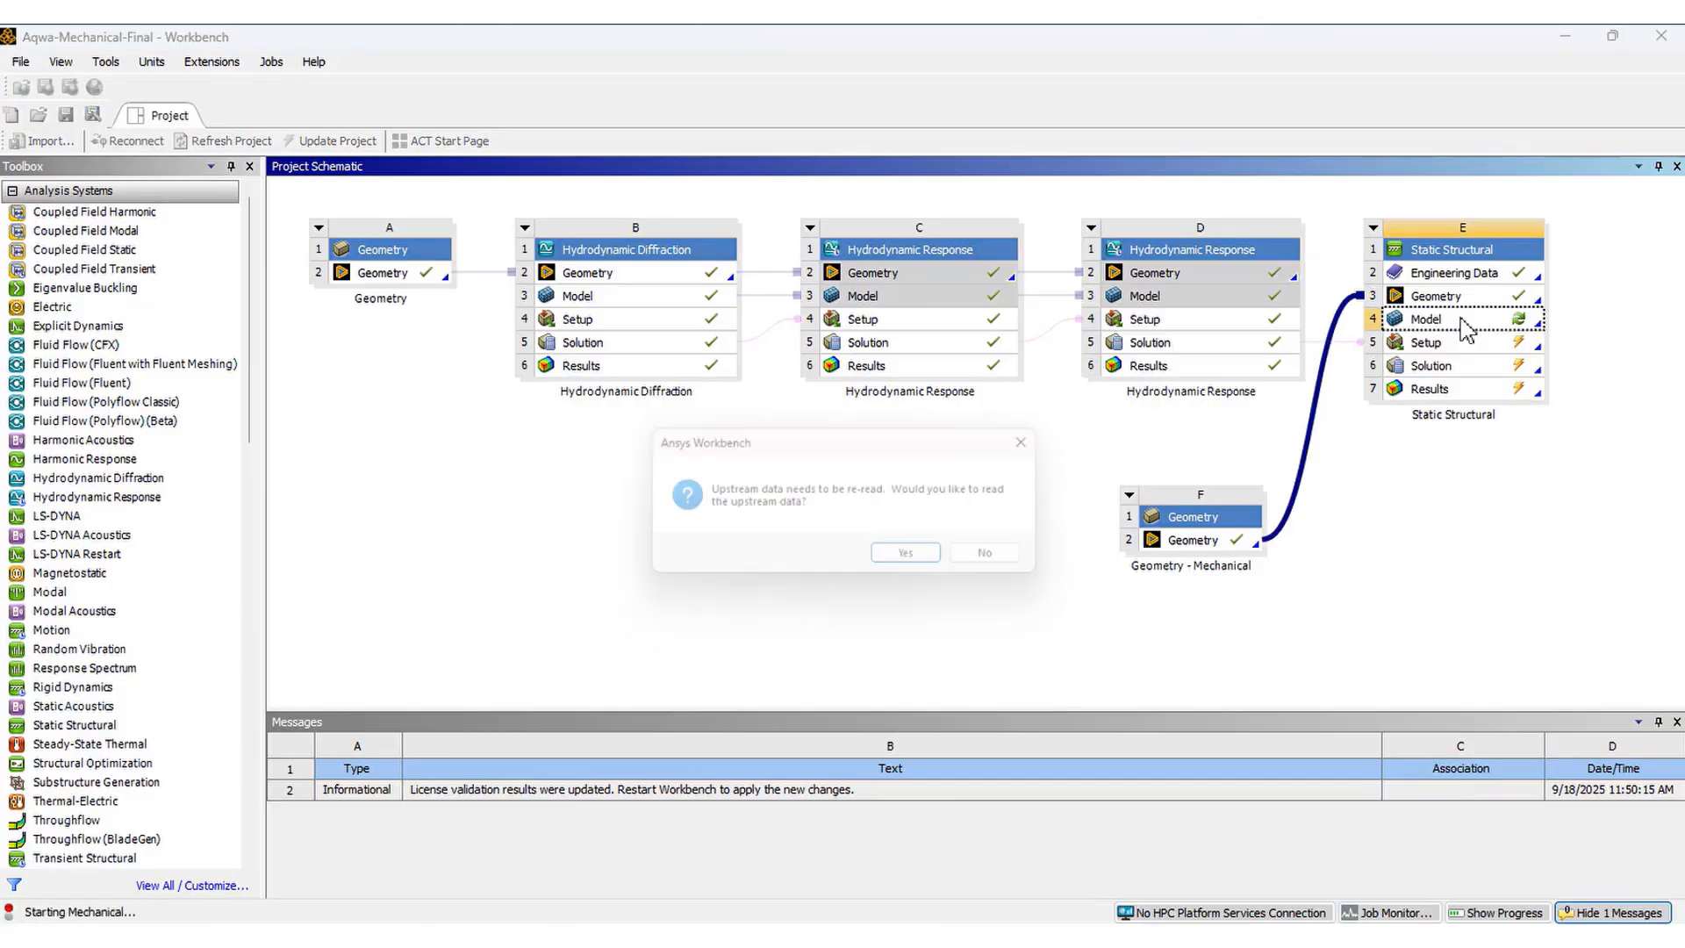
left_click(922, 557)
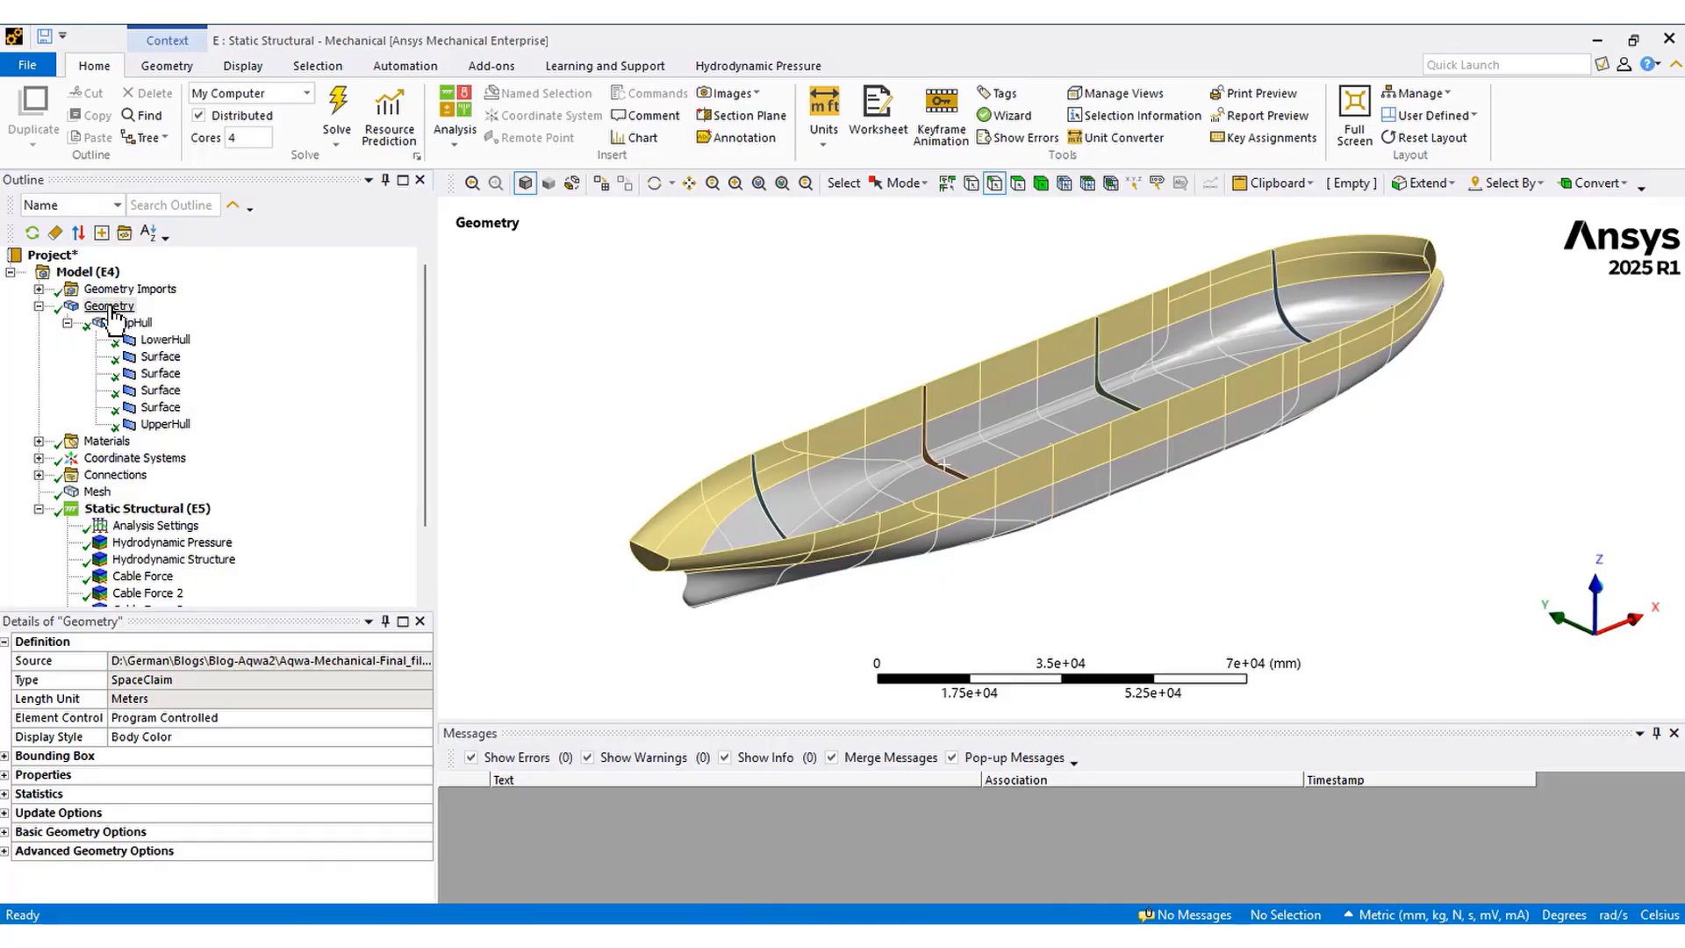
left_click(149, 340)
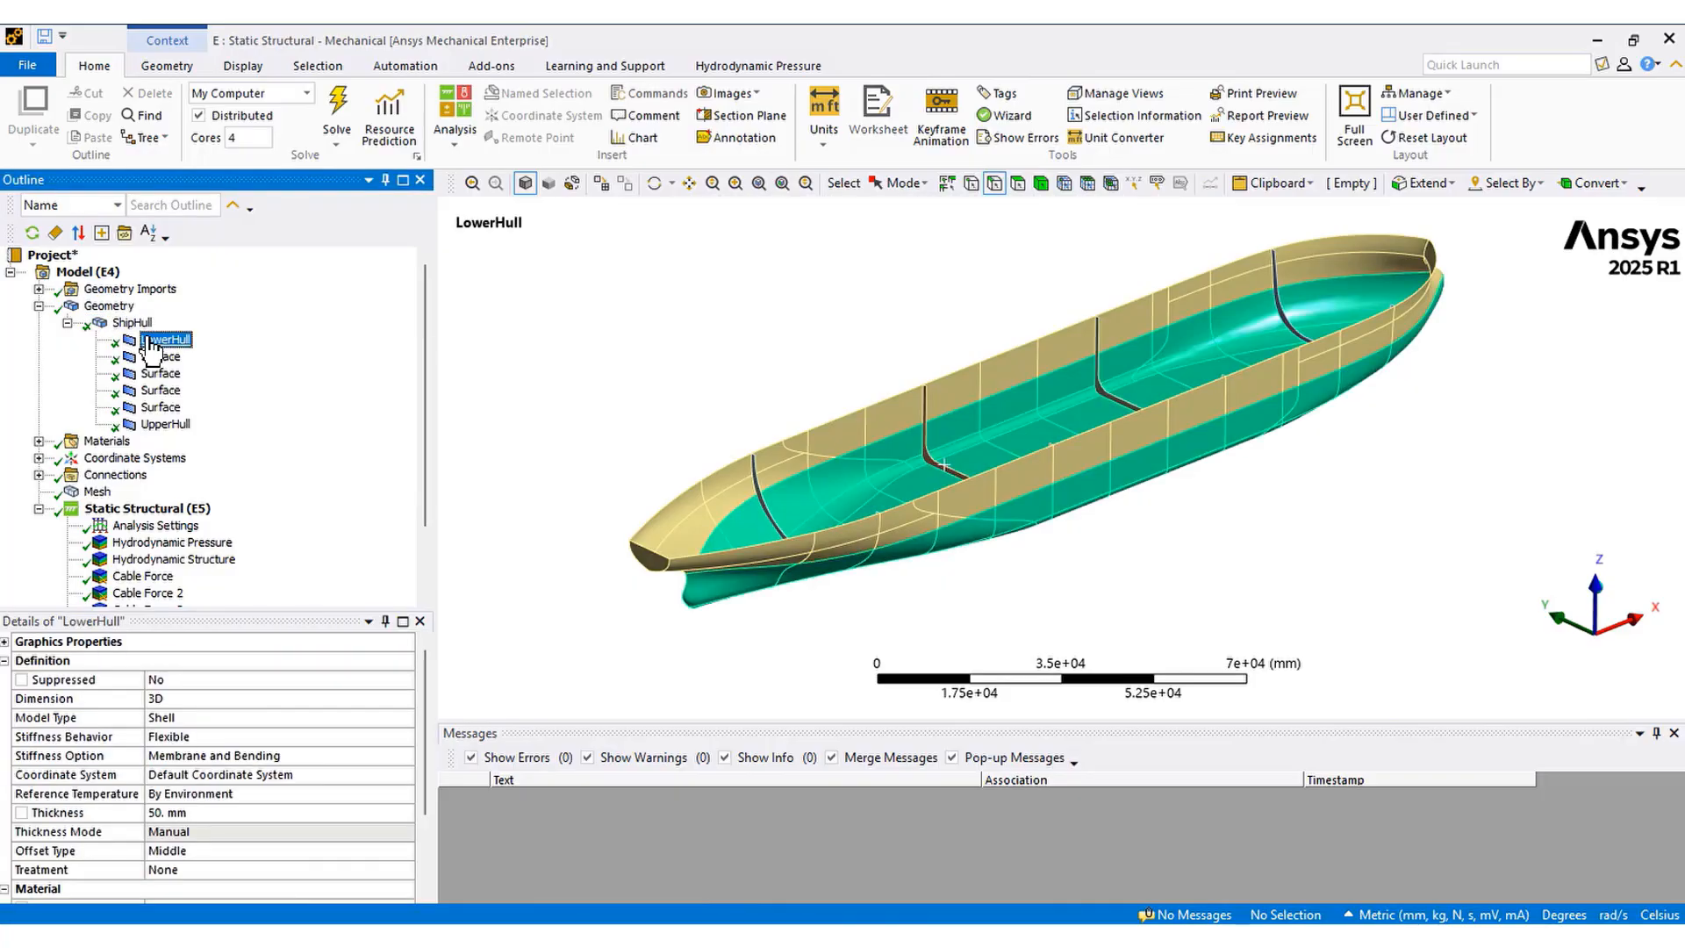
left_click(167, 425)
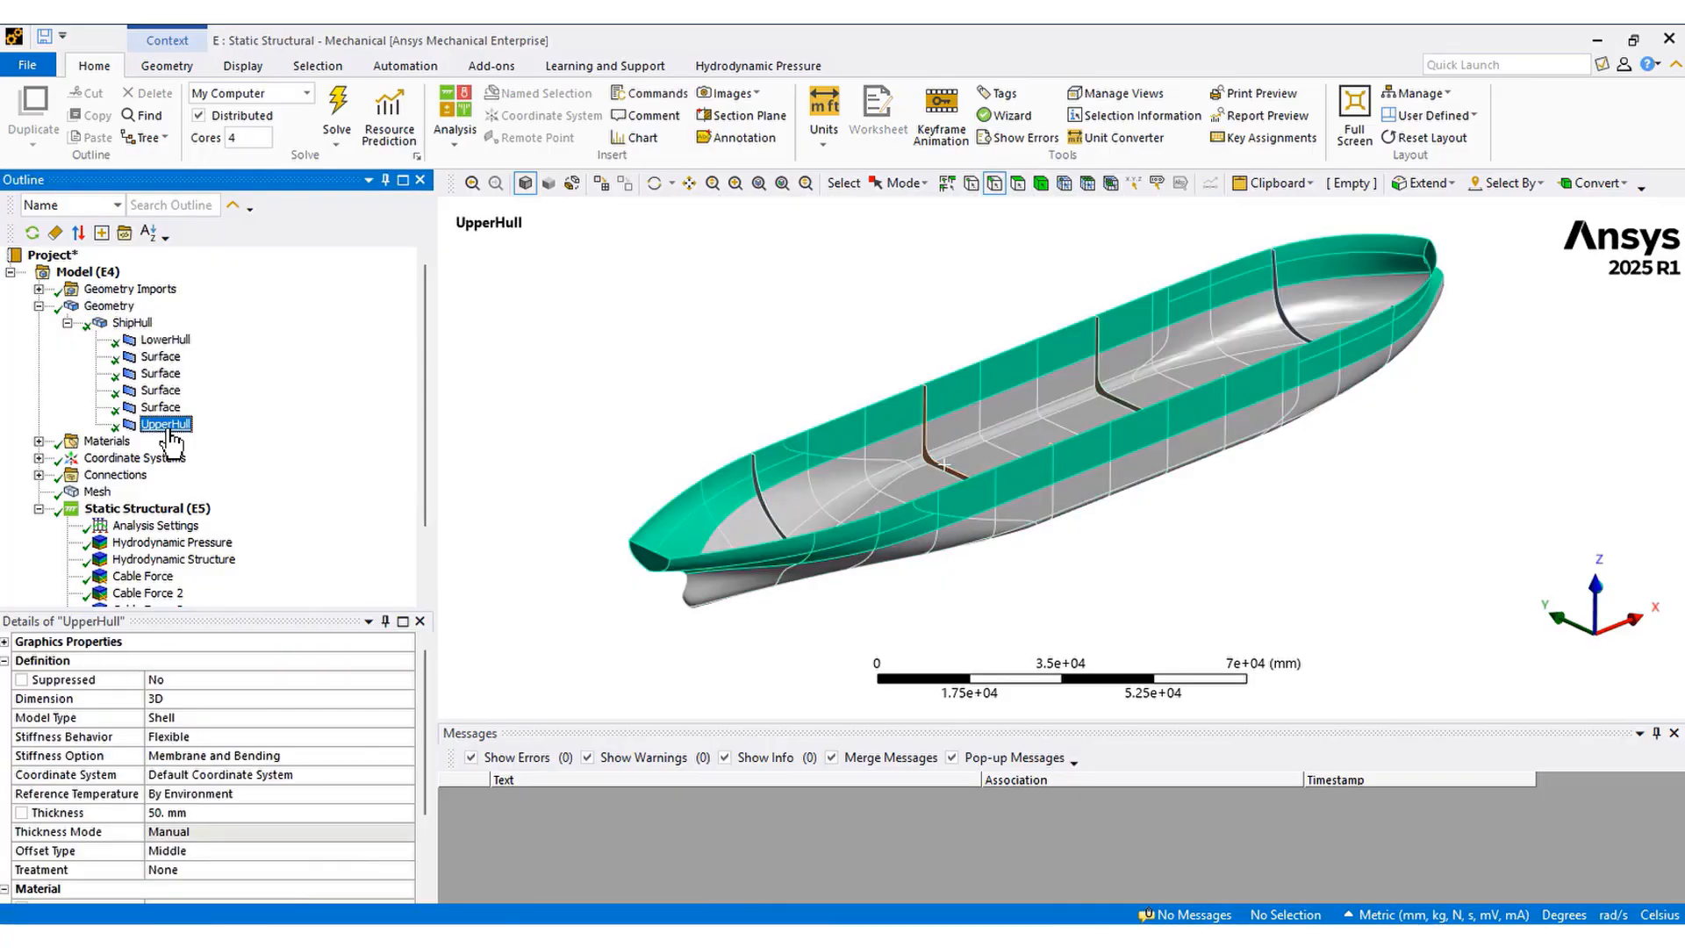
left_click(160, 356)
left_click(160, 373)
left_click(163, 393)
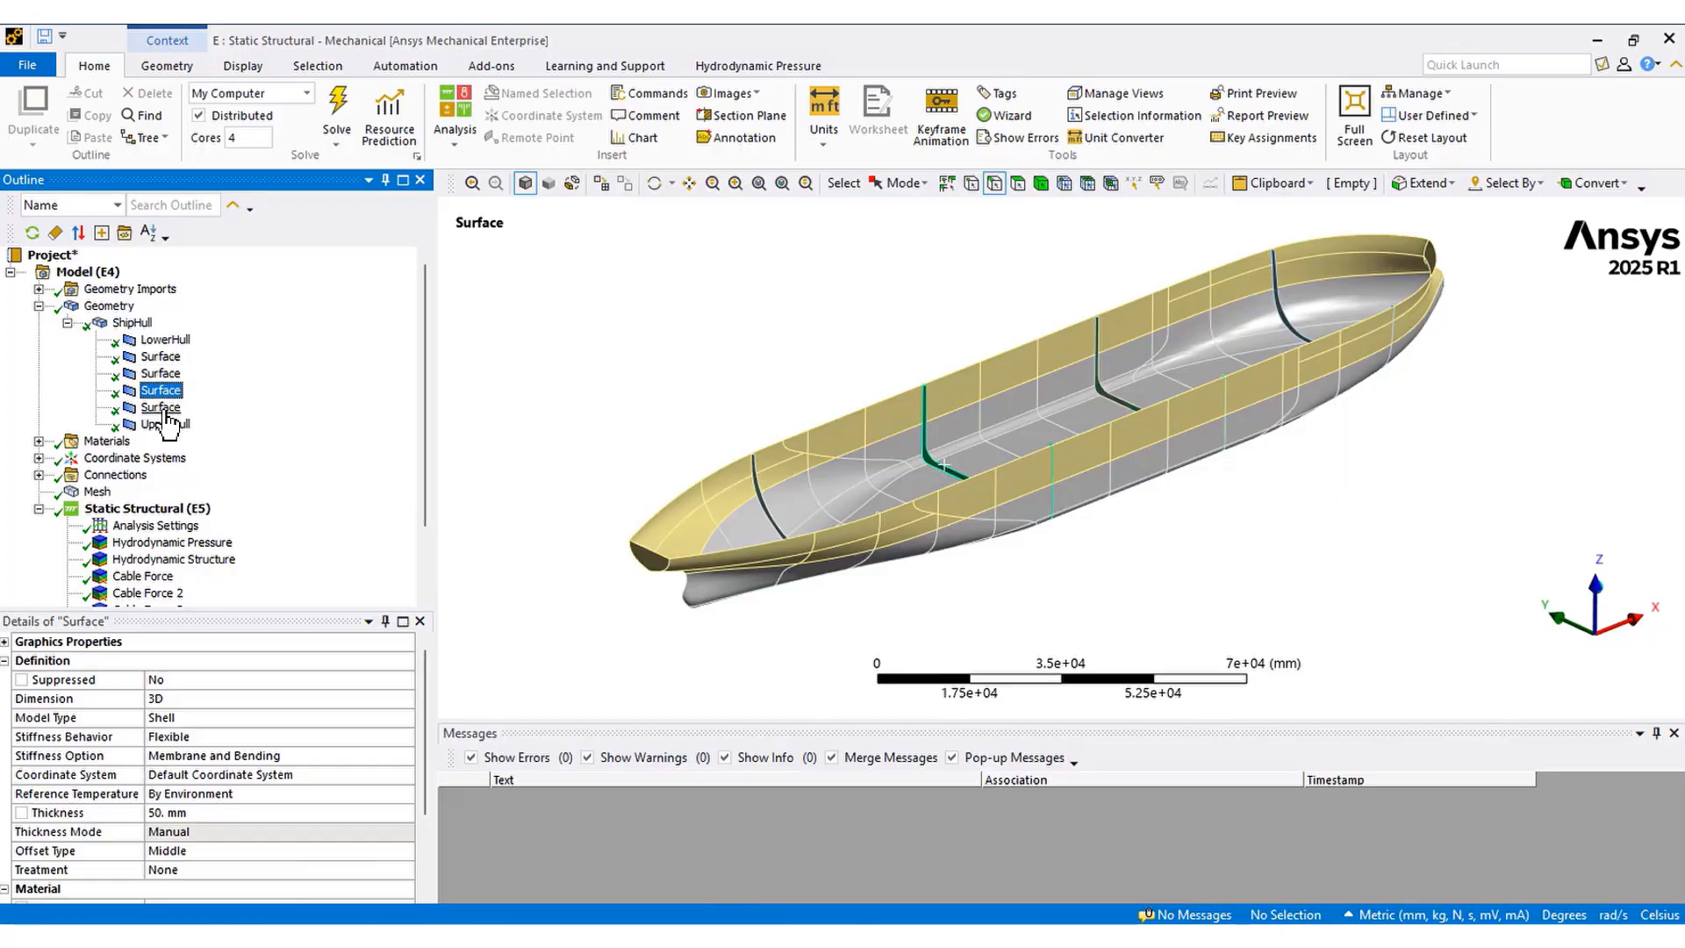
left_click(161, 408)
left_click(97, 814)
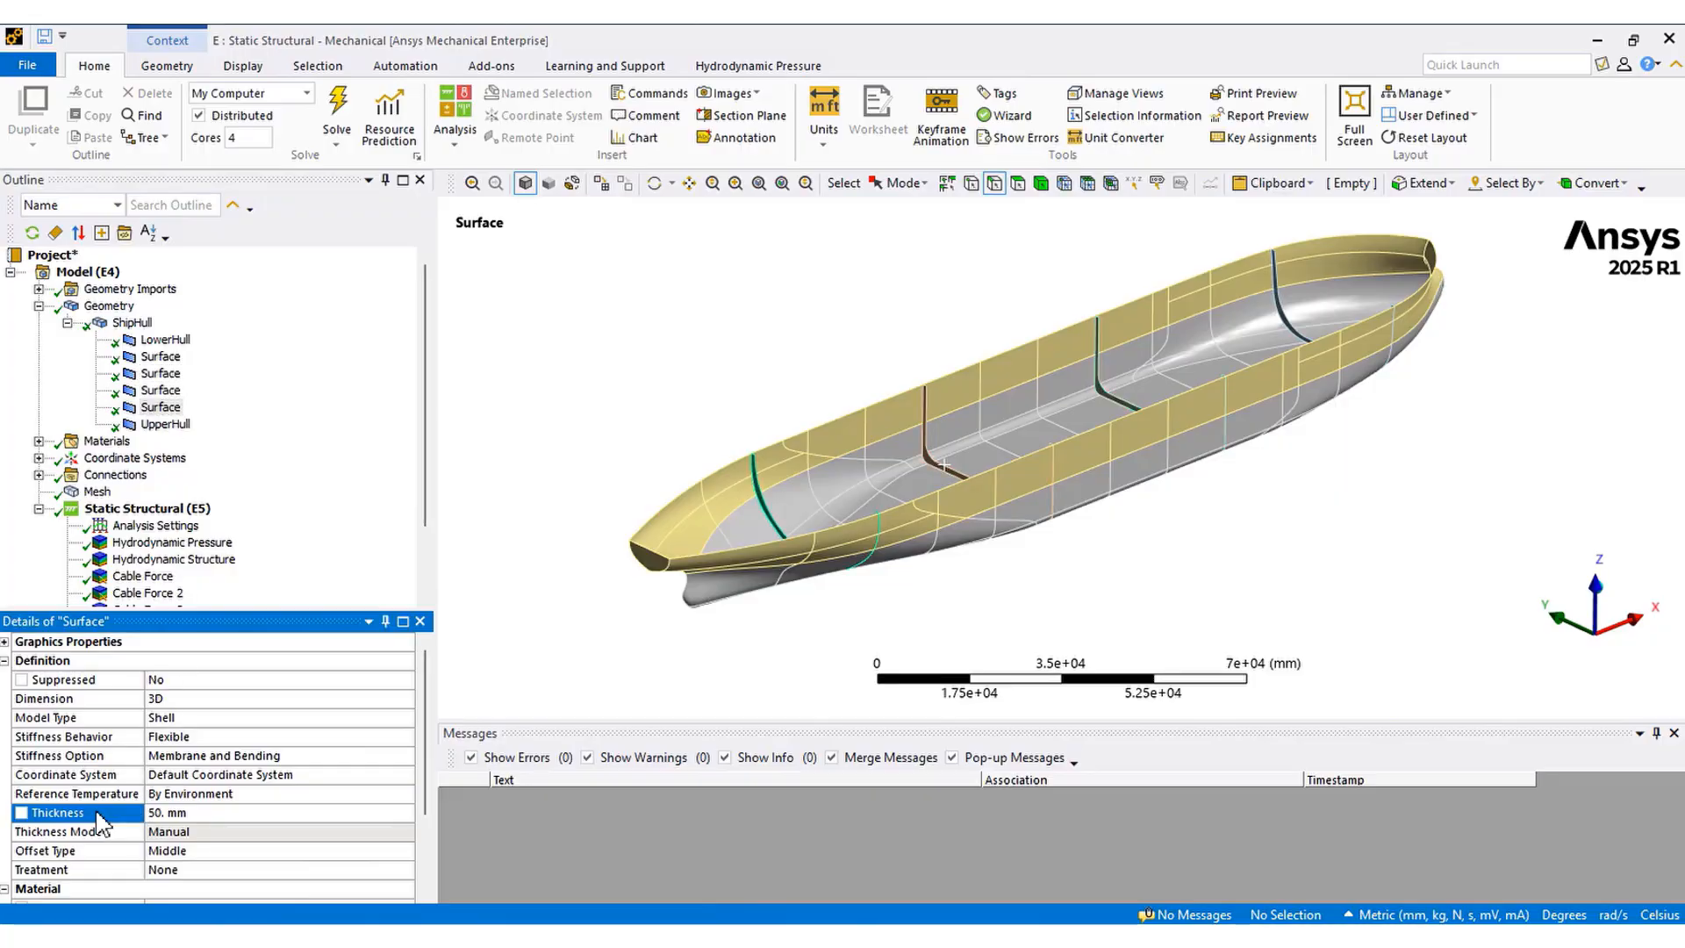
scroll(97, 814, "down", 2)
left_click(92, 795)
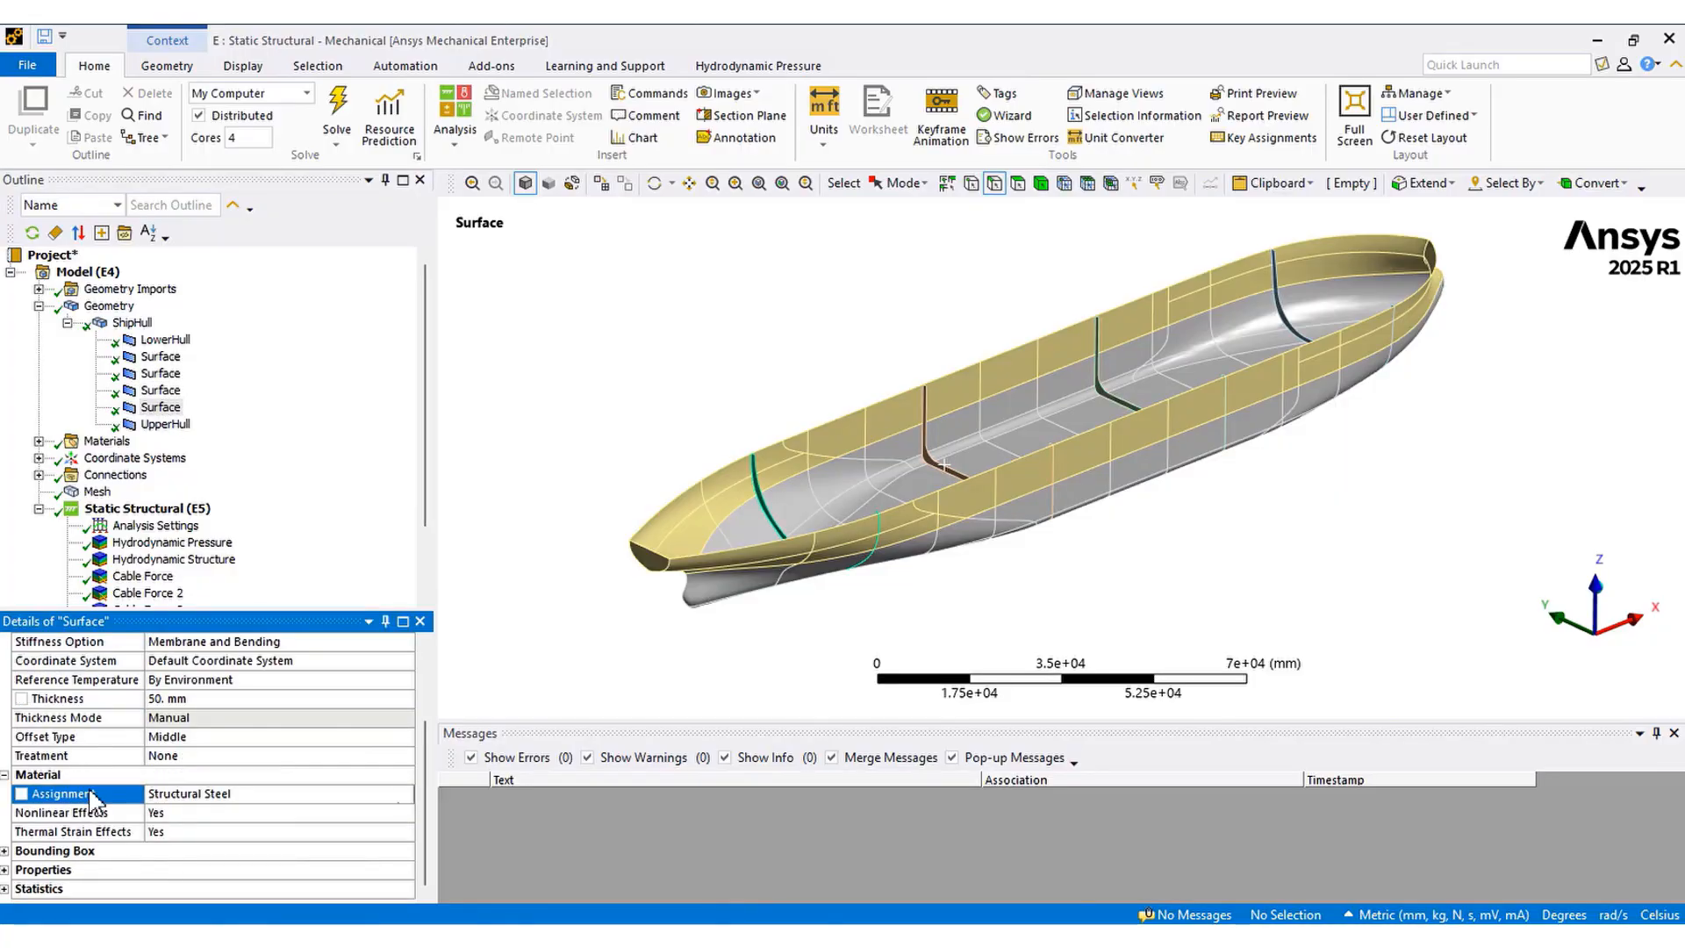
Review the mesh settings, including the element size
left_click(96, 492)
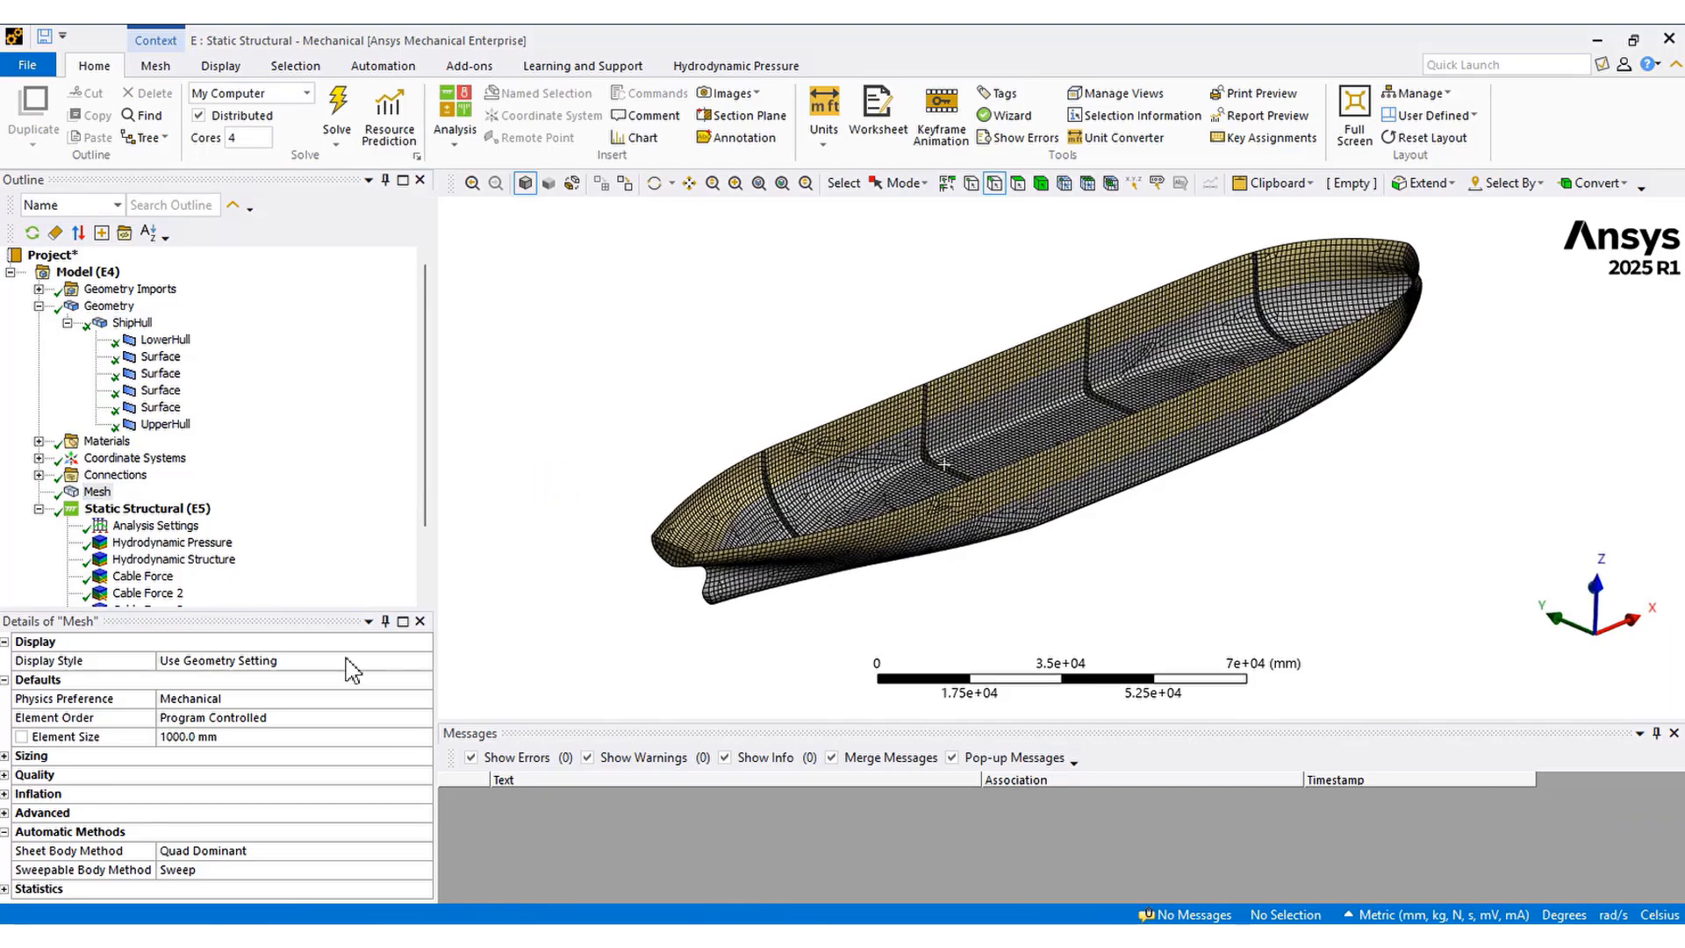
left_click(116, 738)
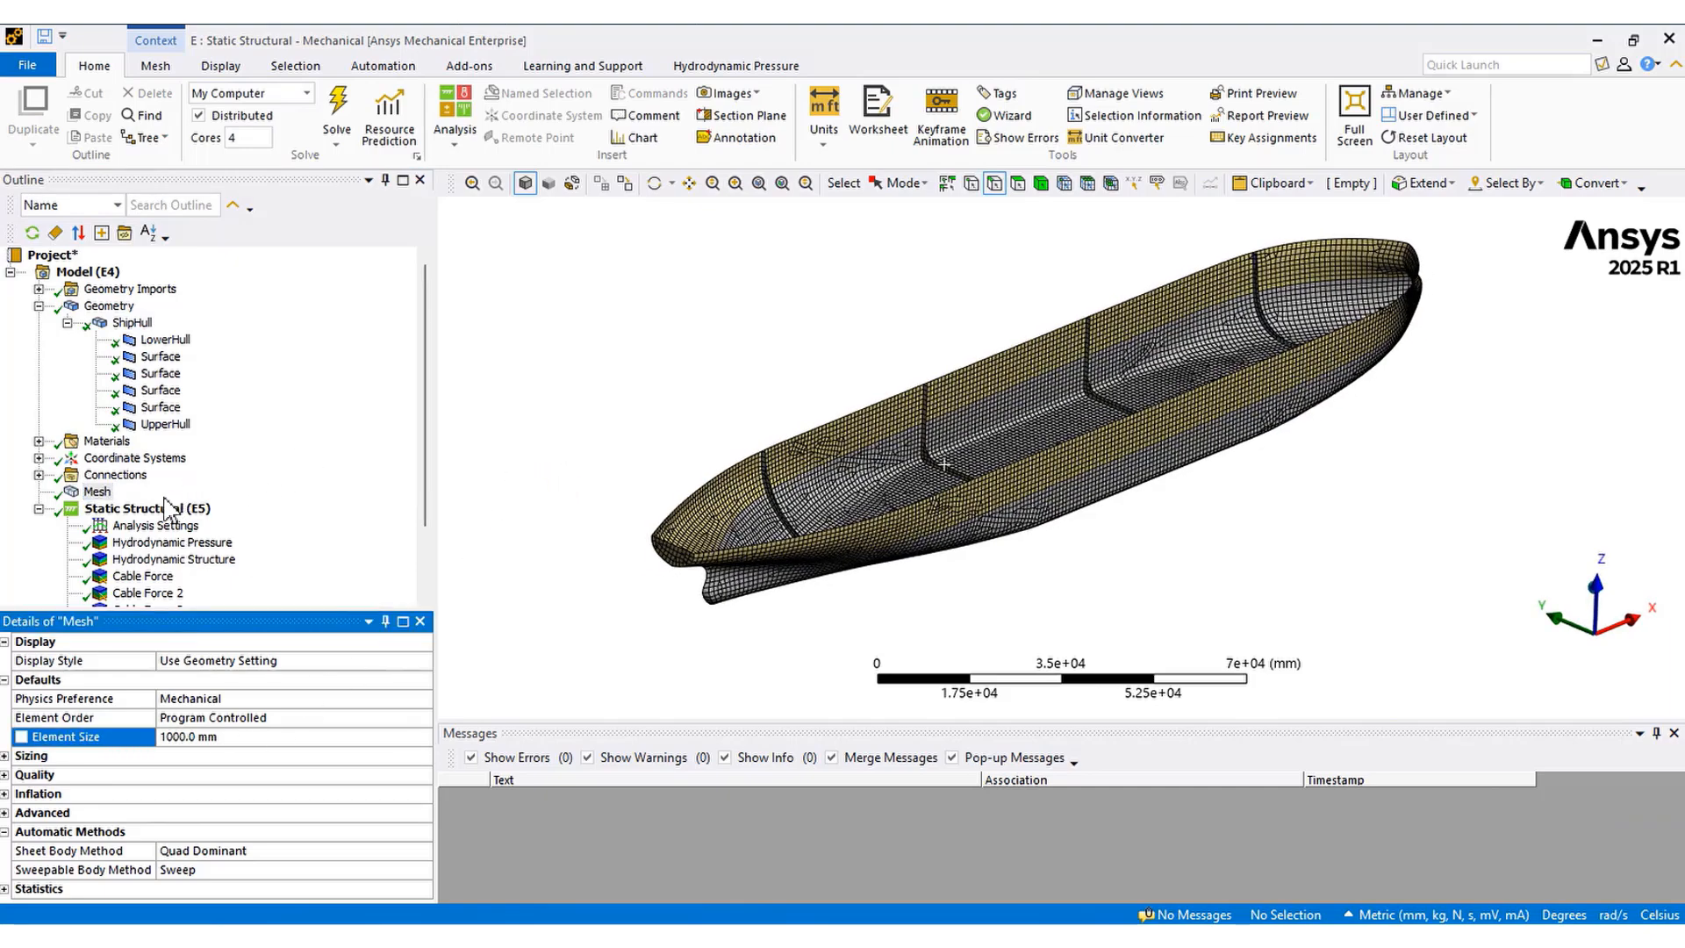
scroll(170, 531, "down", 2)
Review the Static Structural analysis settings, including weak springs and inertia relief
left_click(156, 441)
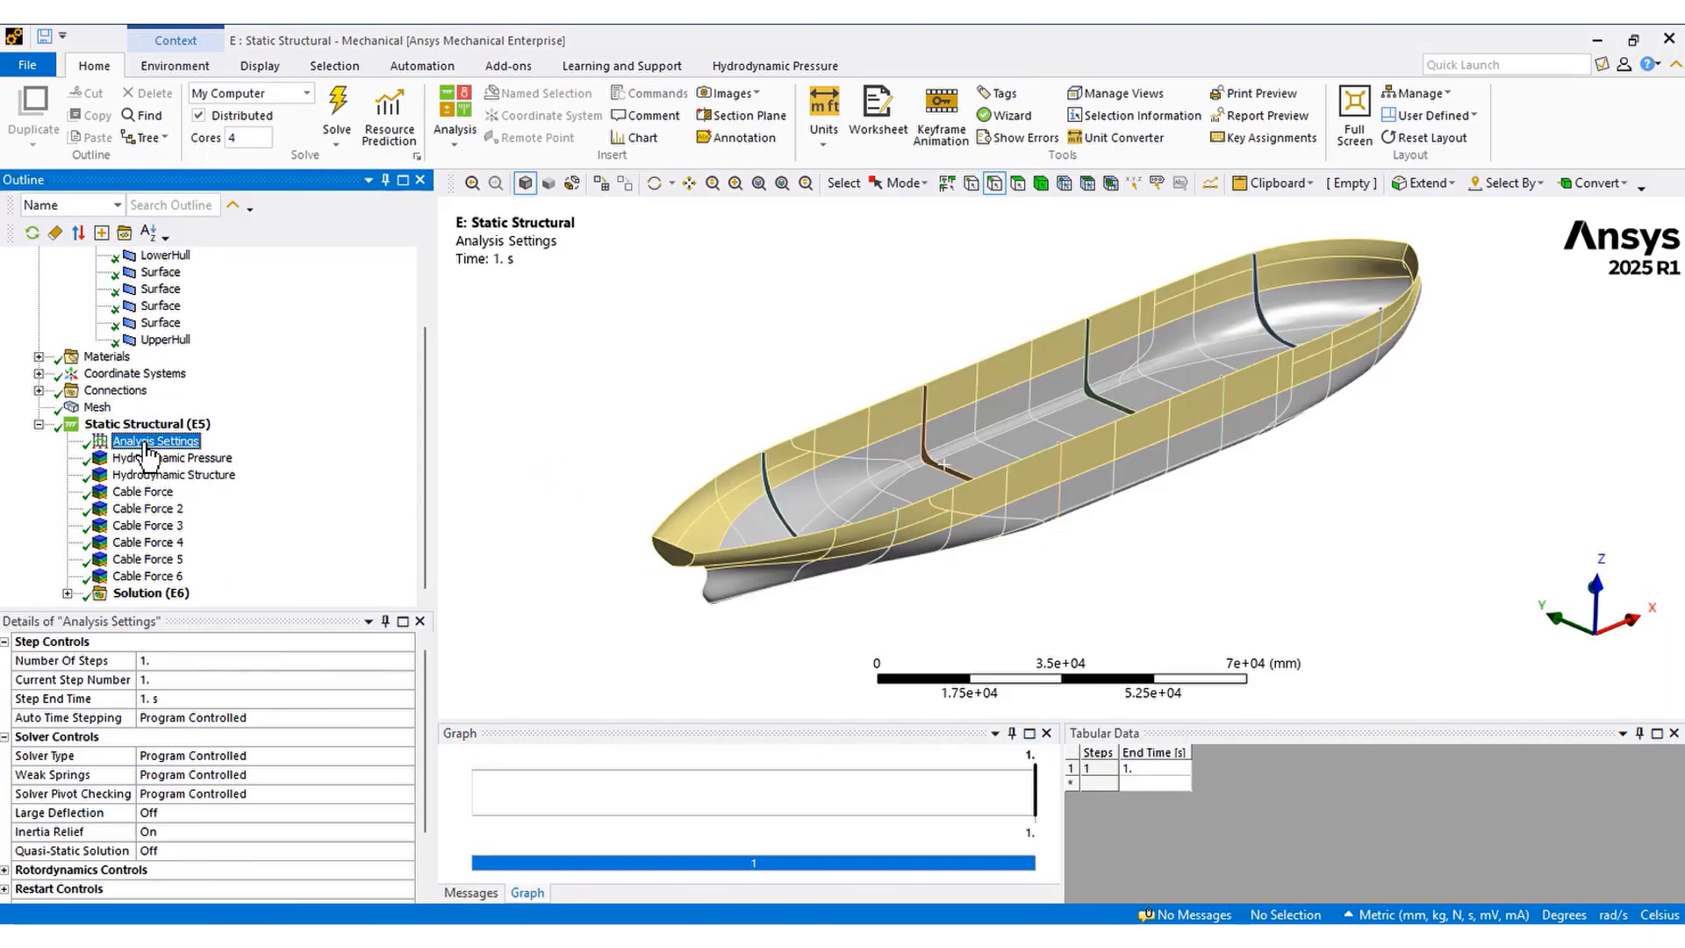
left_click(85, 832)
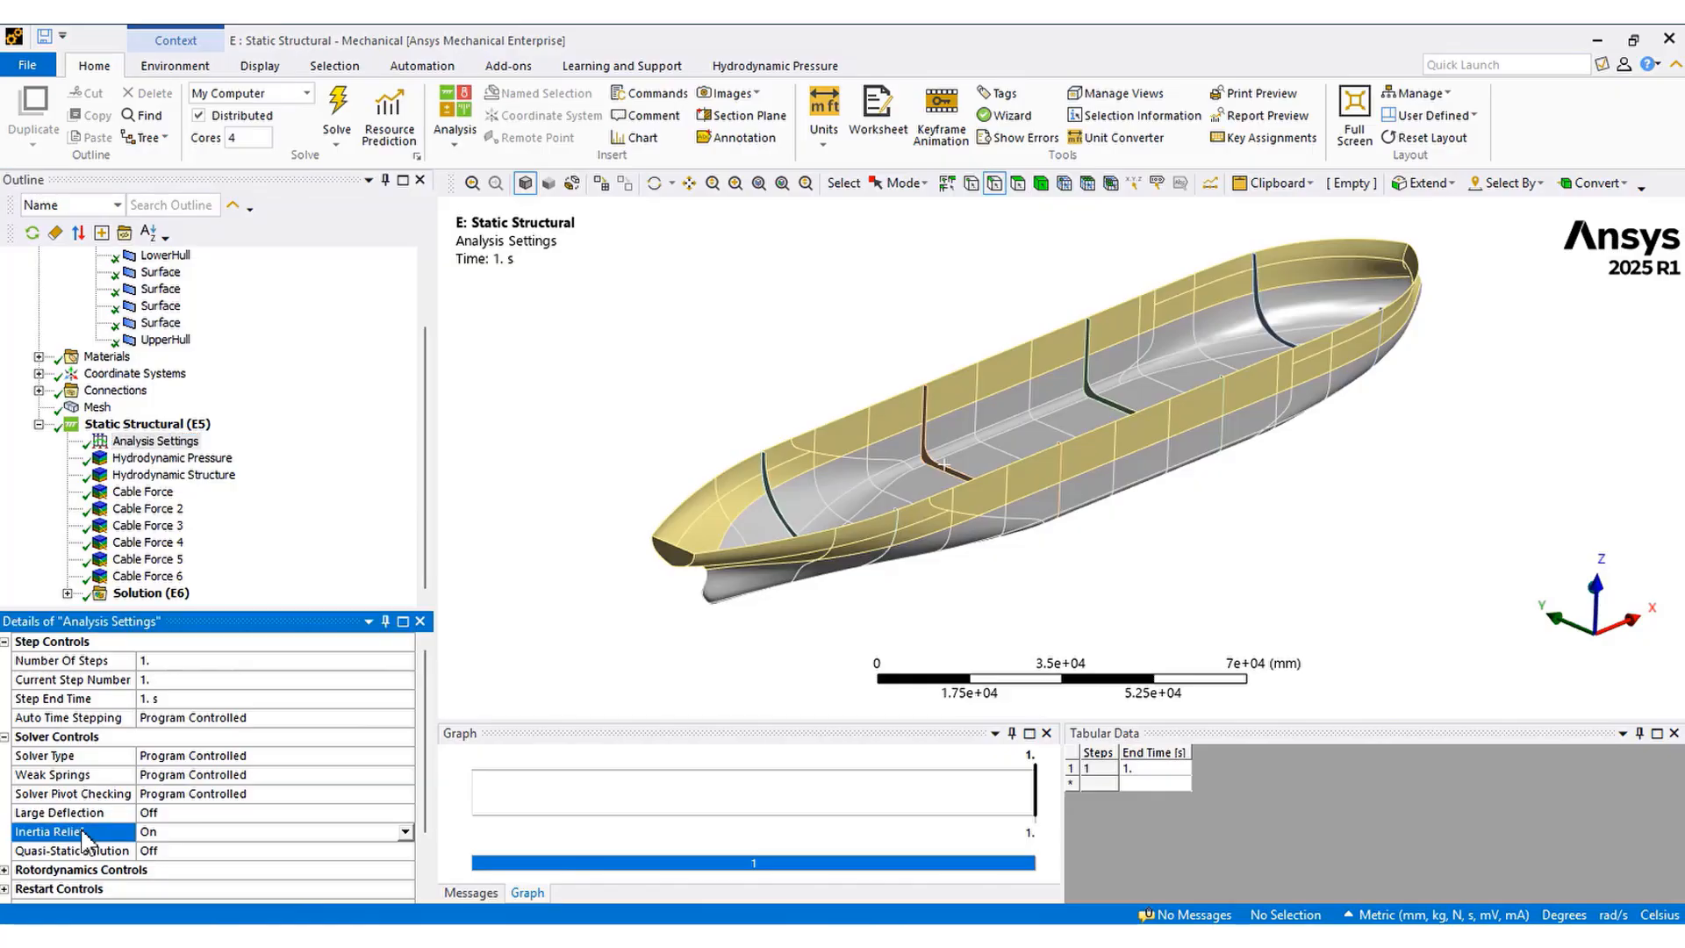
left_click(83, 776)
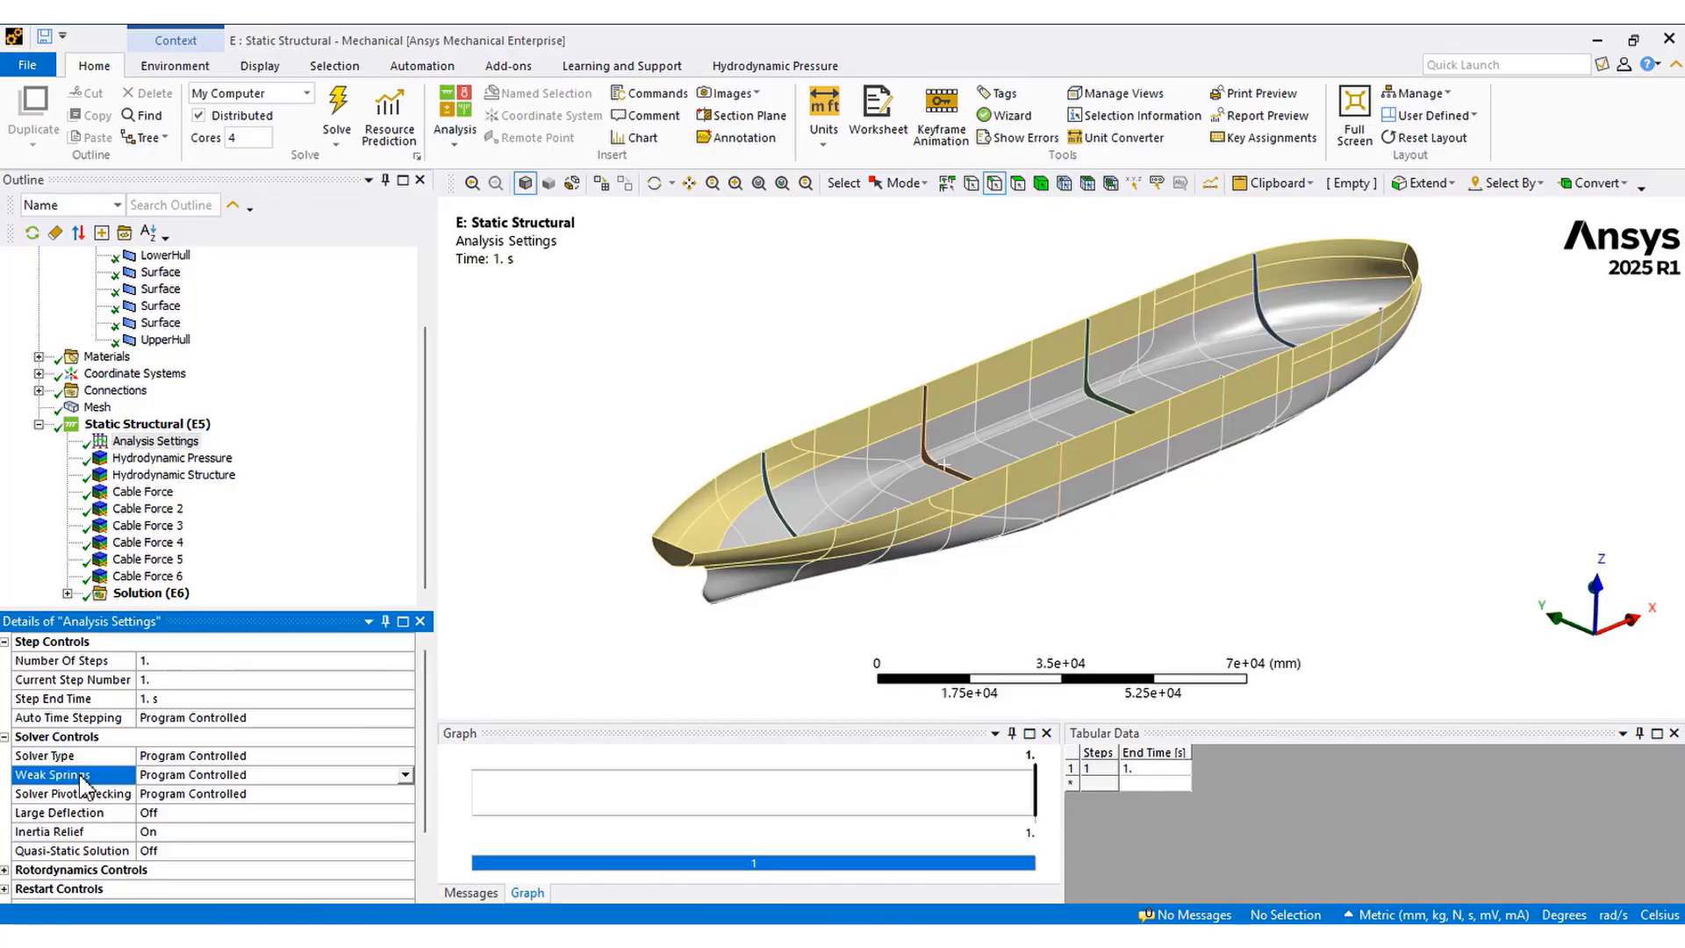
left_click(148, 425)
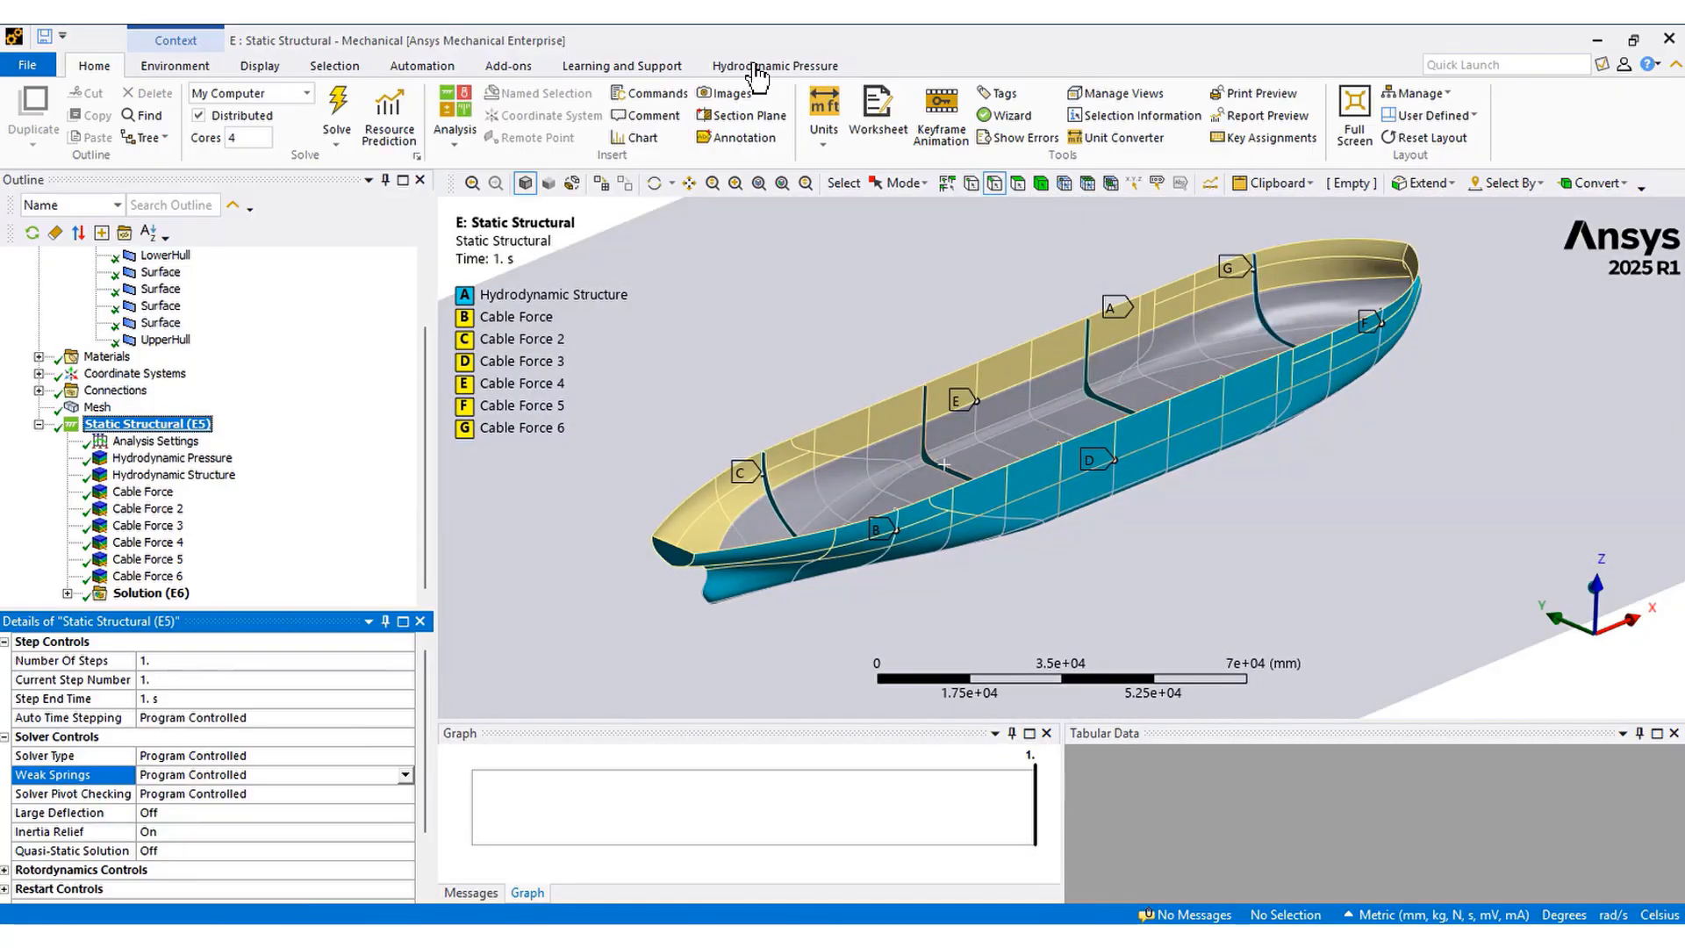
Review the Hydrodynamic Pressure load's time step definition and time step options, keeping Single Time Step at 250.0 sec
left_click(785, 66)
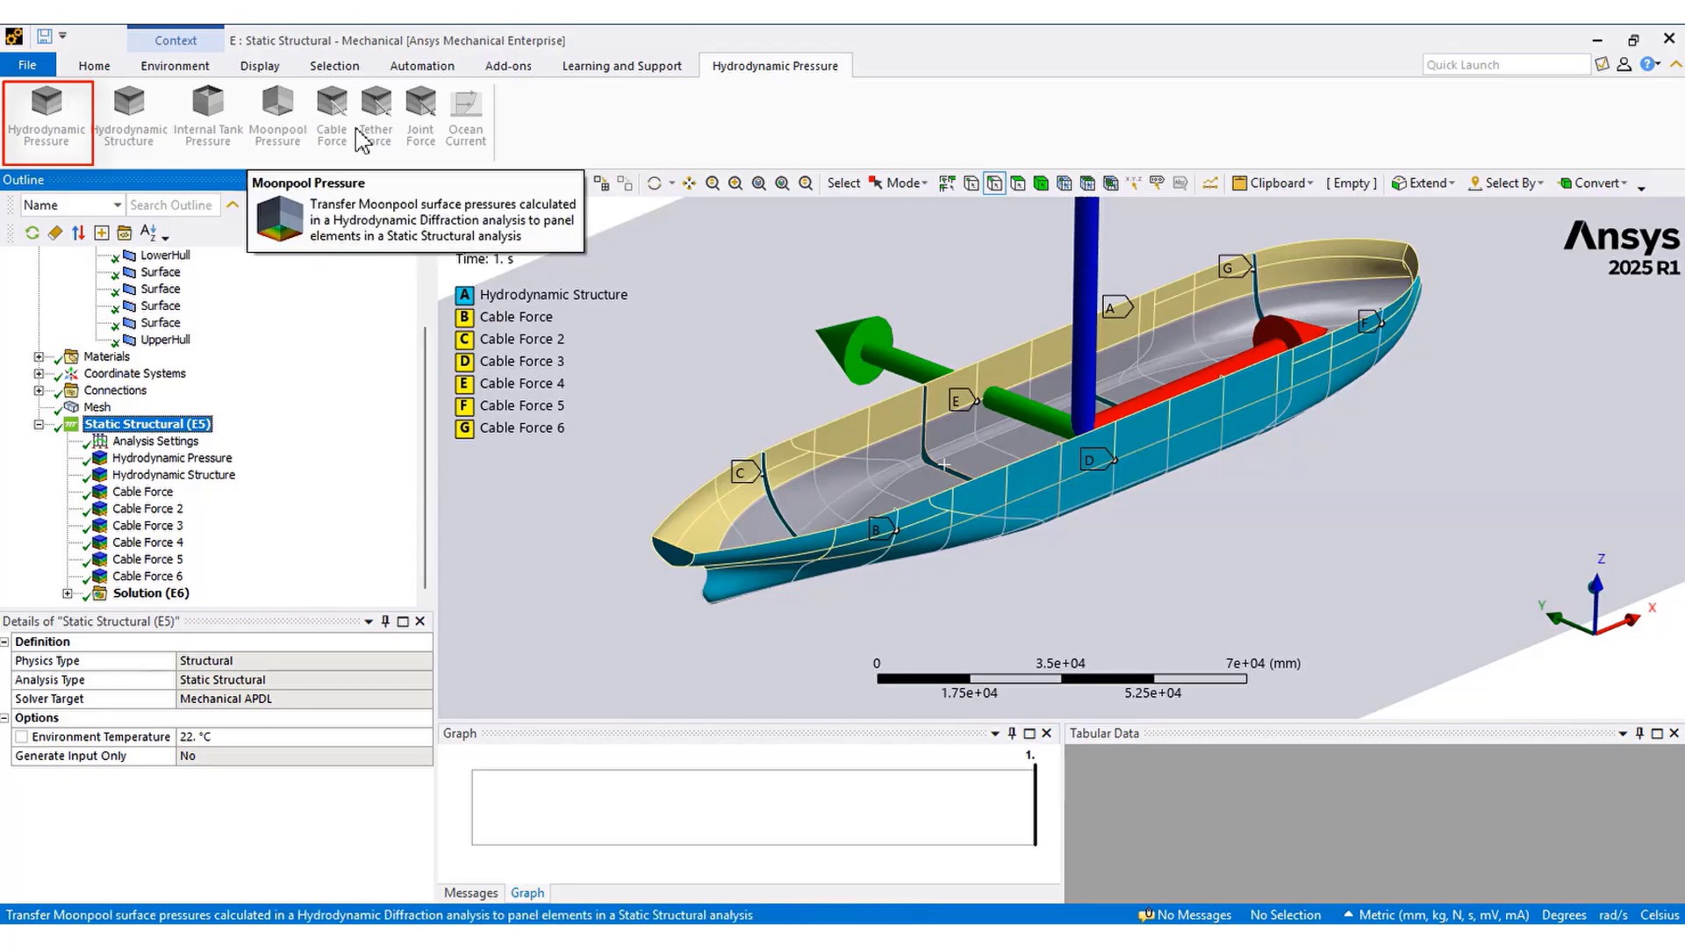
left_click(153, 458)
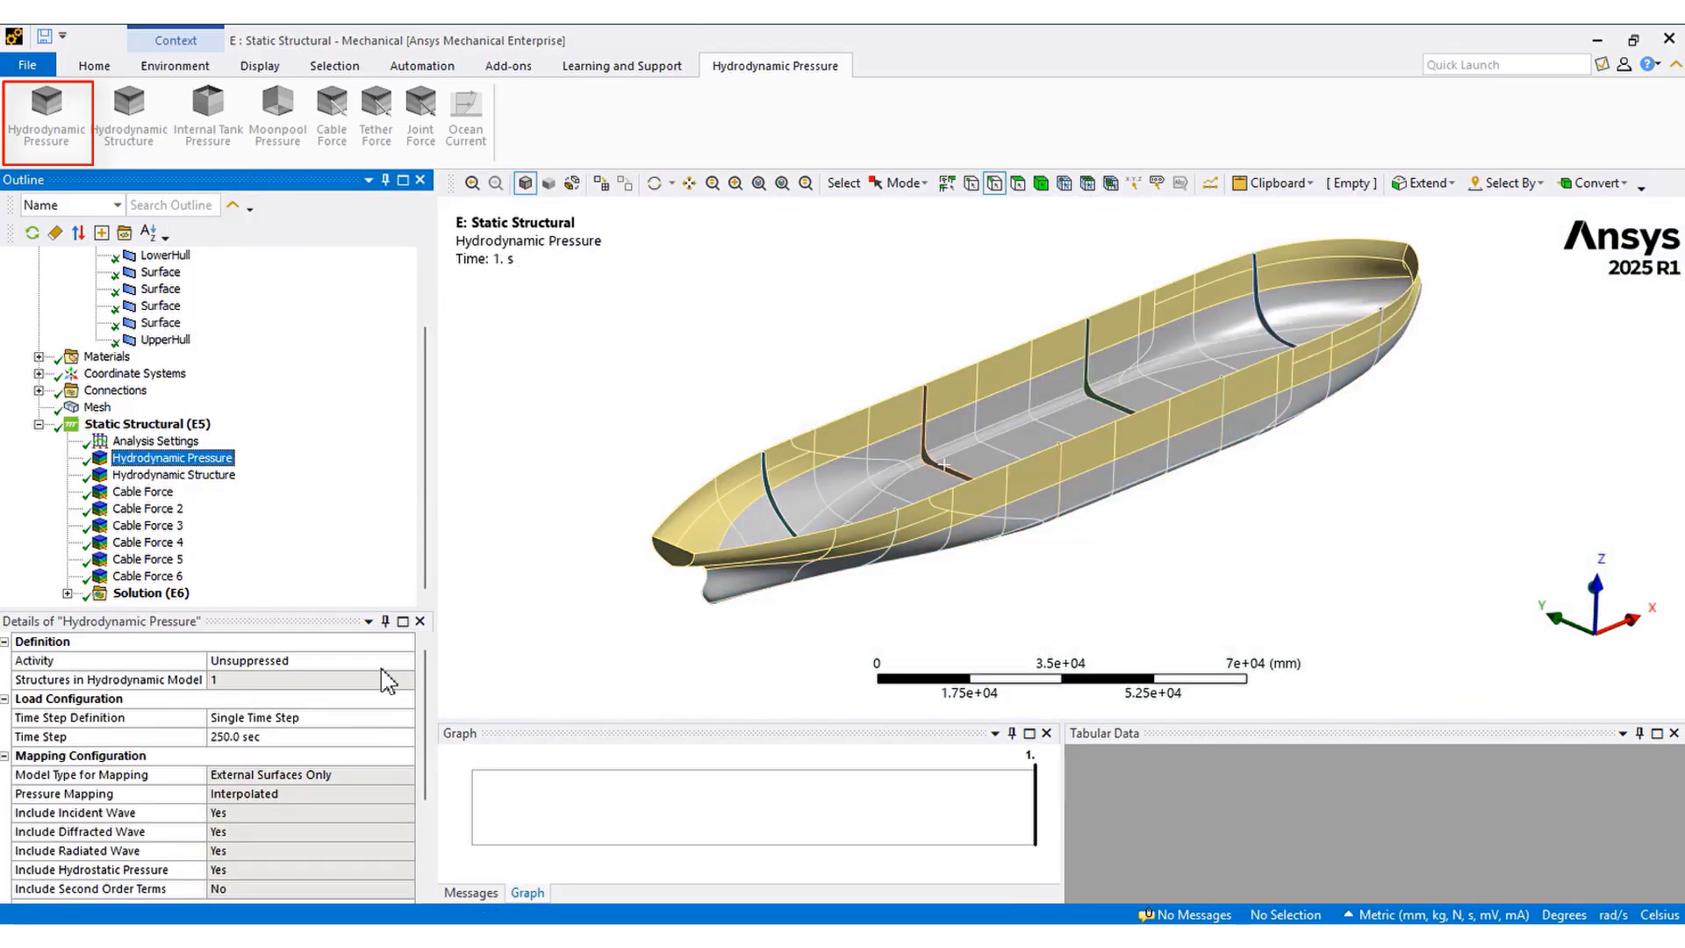
left_click(408, 719)
left_click(406, 718)
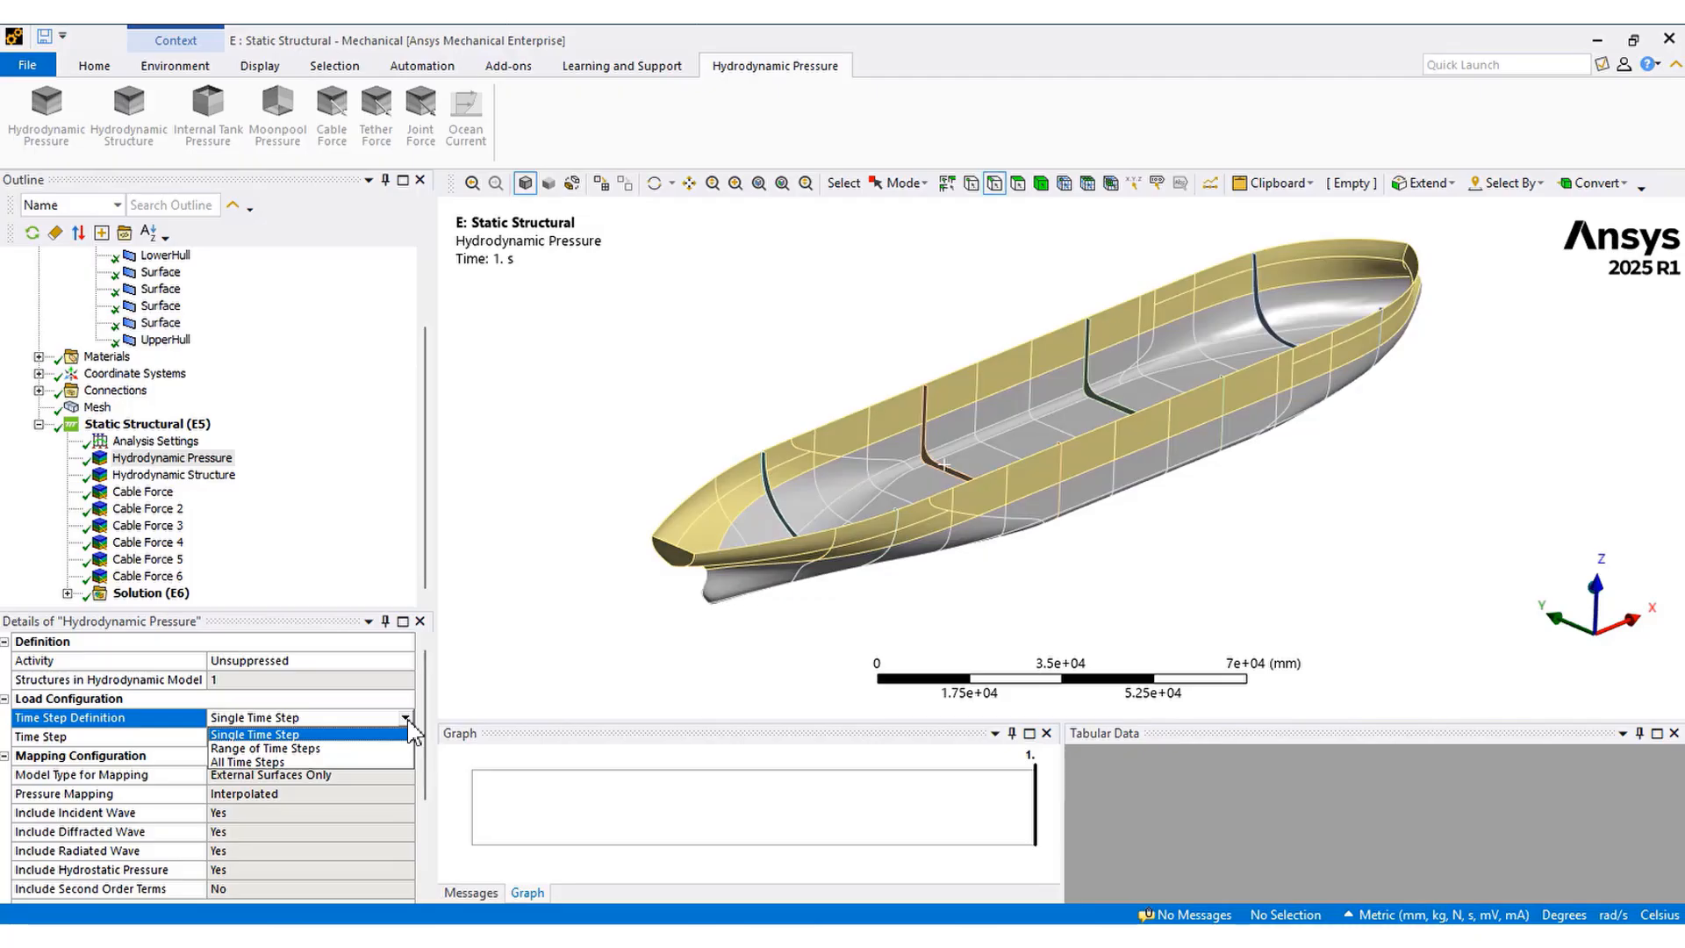
left_click(428, 731)
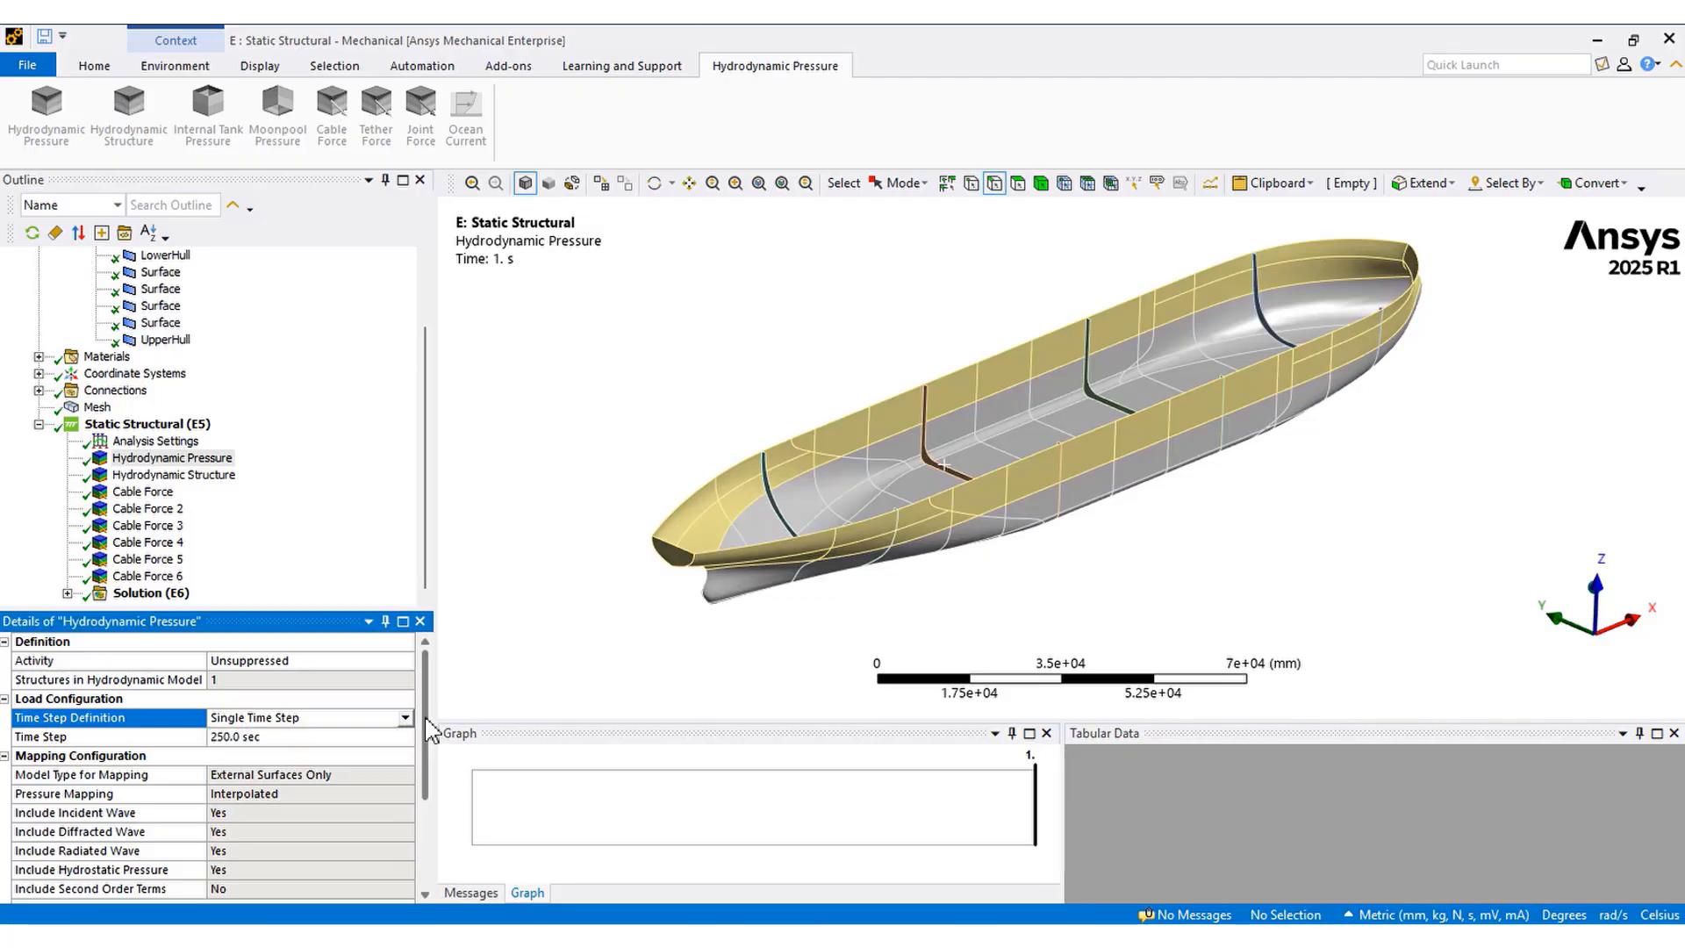
left_click(409, 738)
left_click(405, 737)
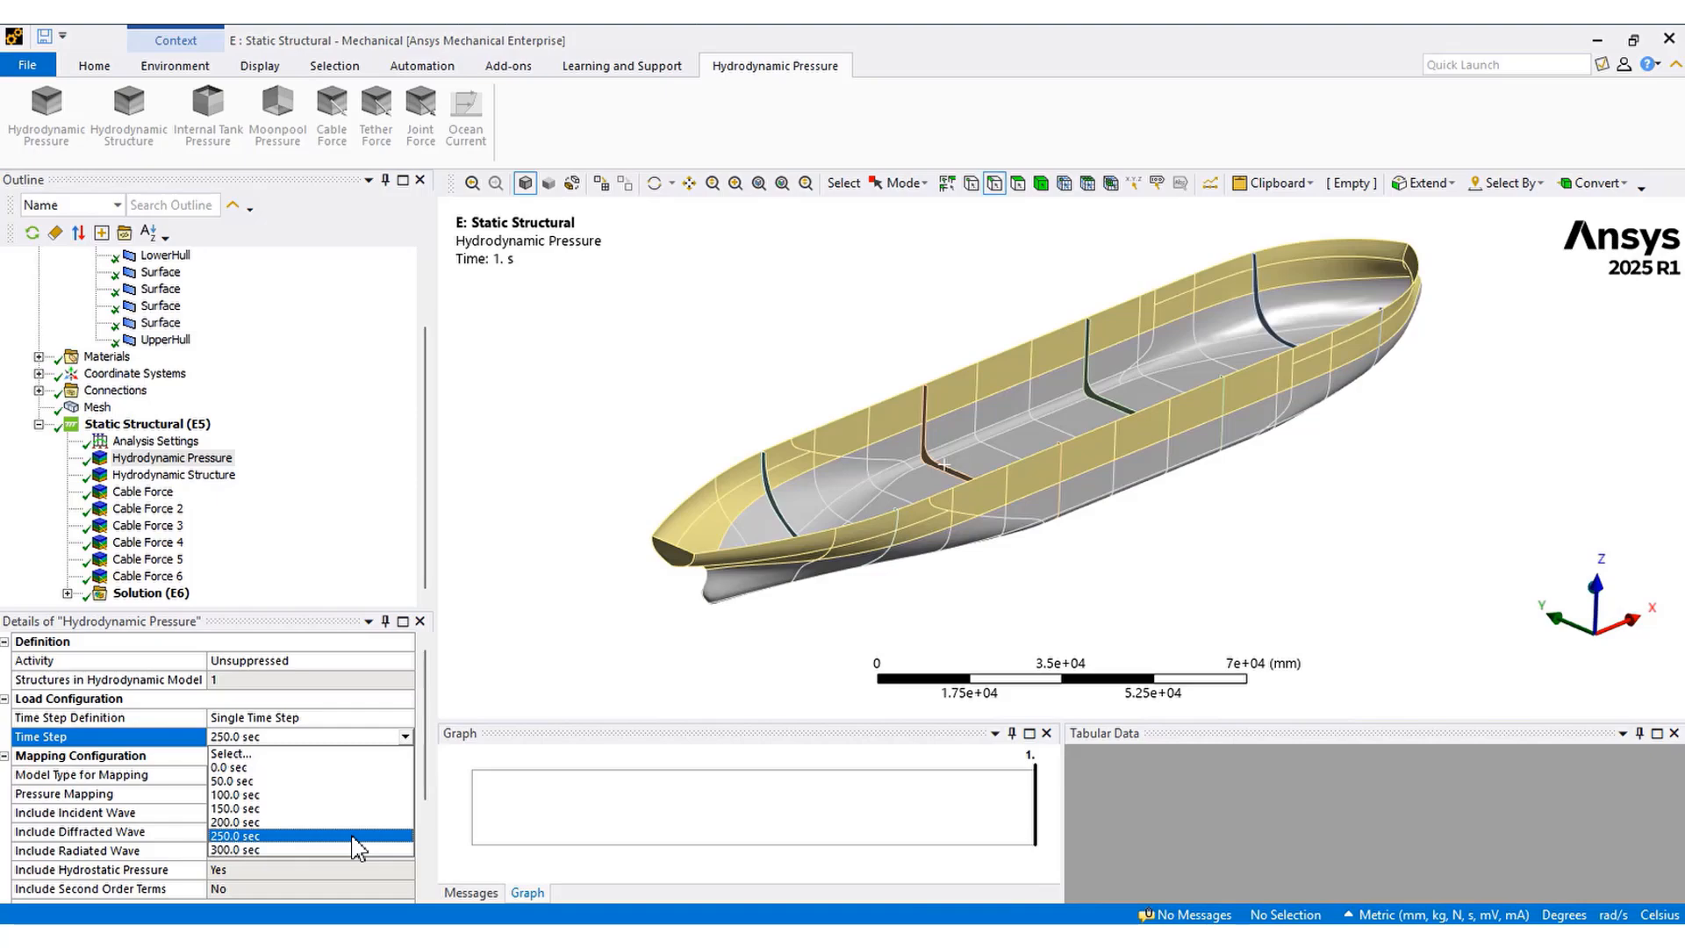
left_click(357, 836)
Inspect the Hydrodynamic Structure load's scoped geometry and number of cables
left_click(200, 476)
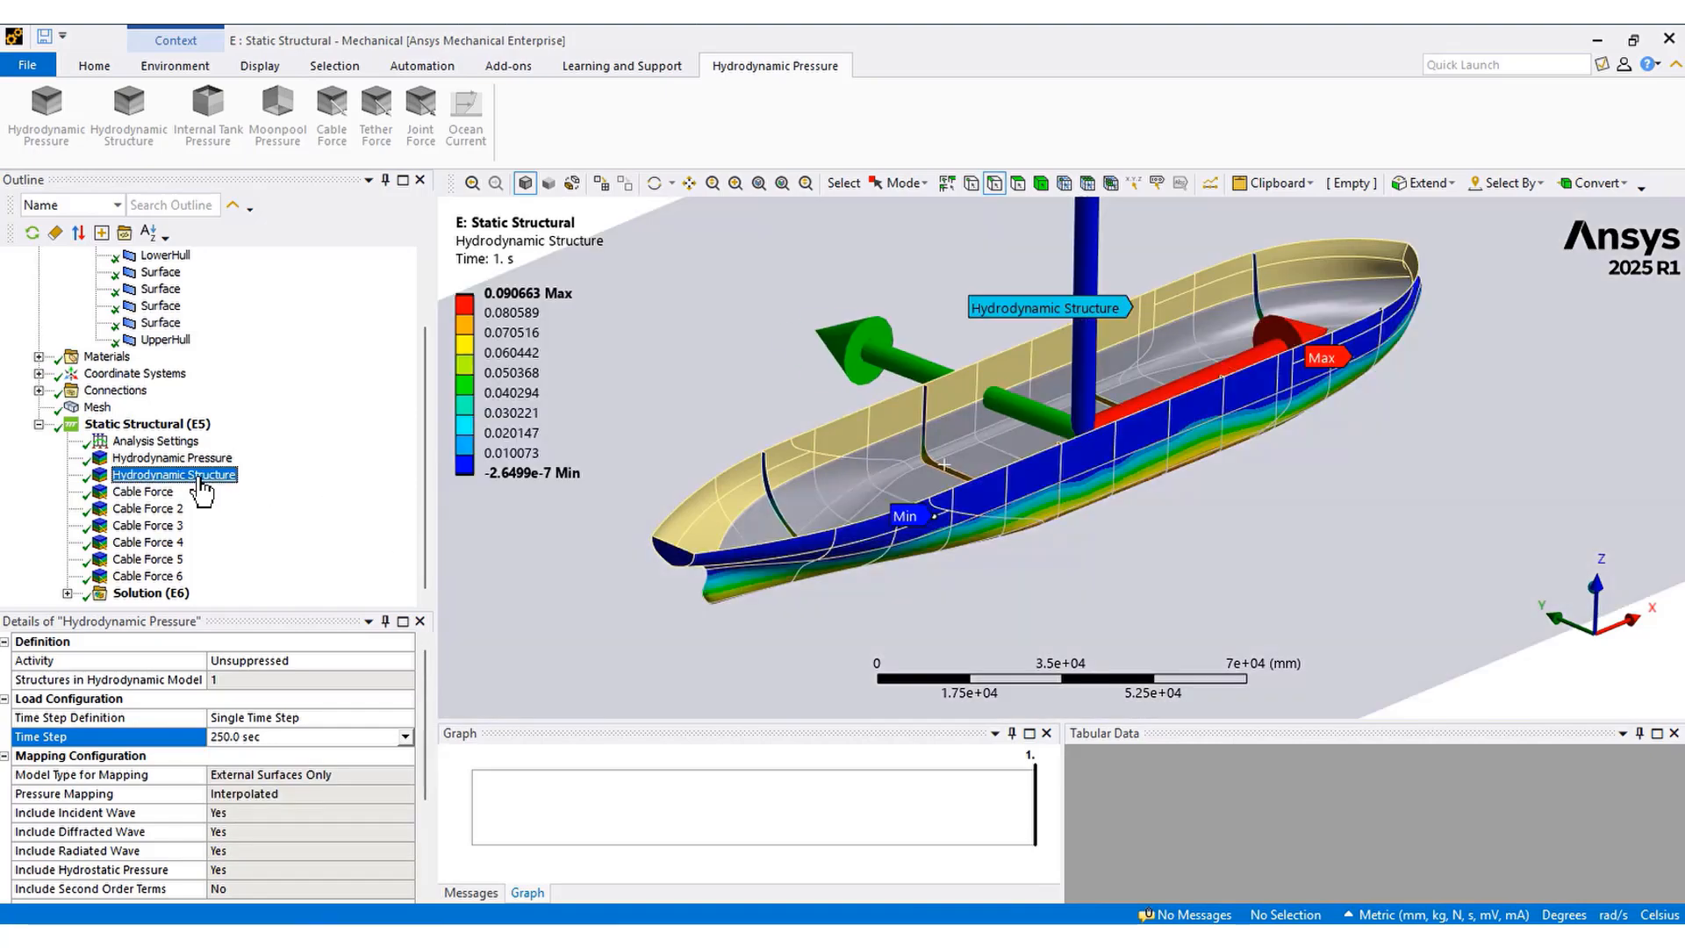
left_click(106, 794)
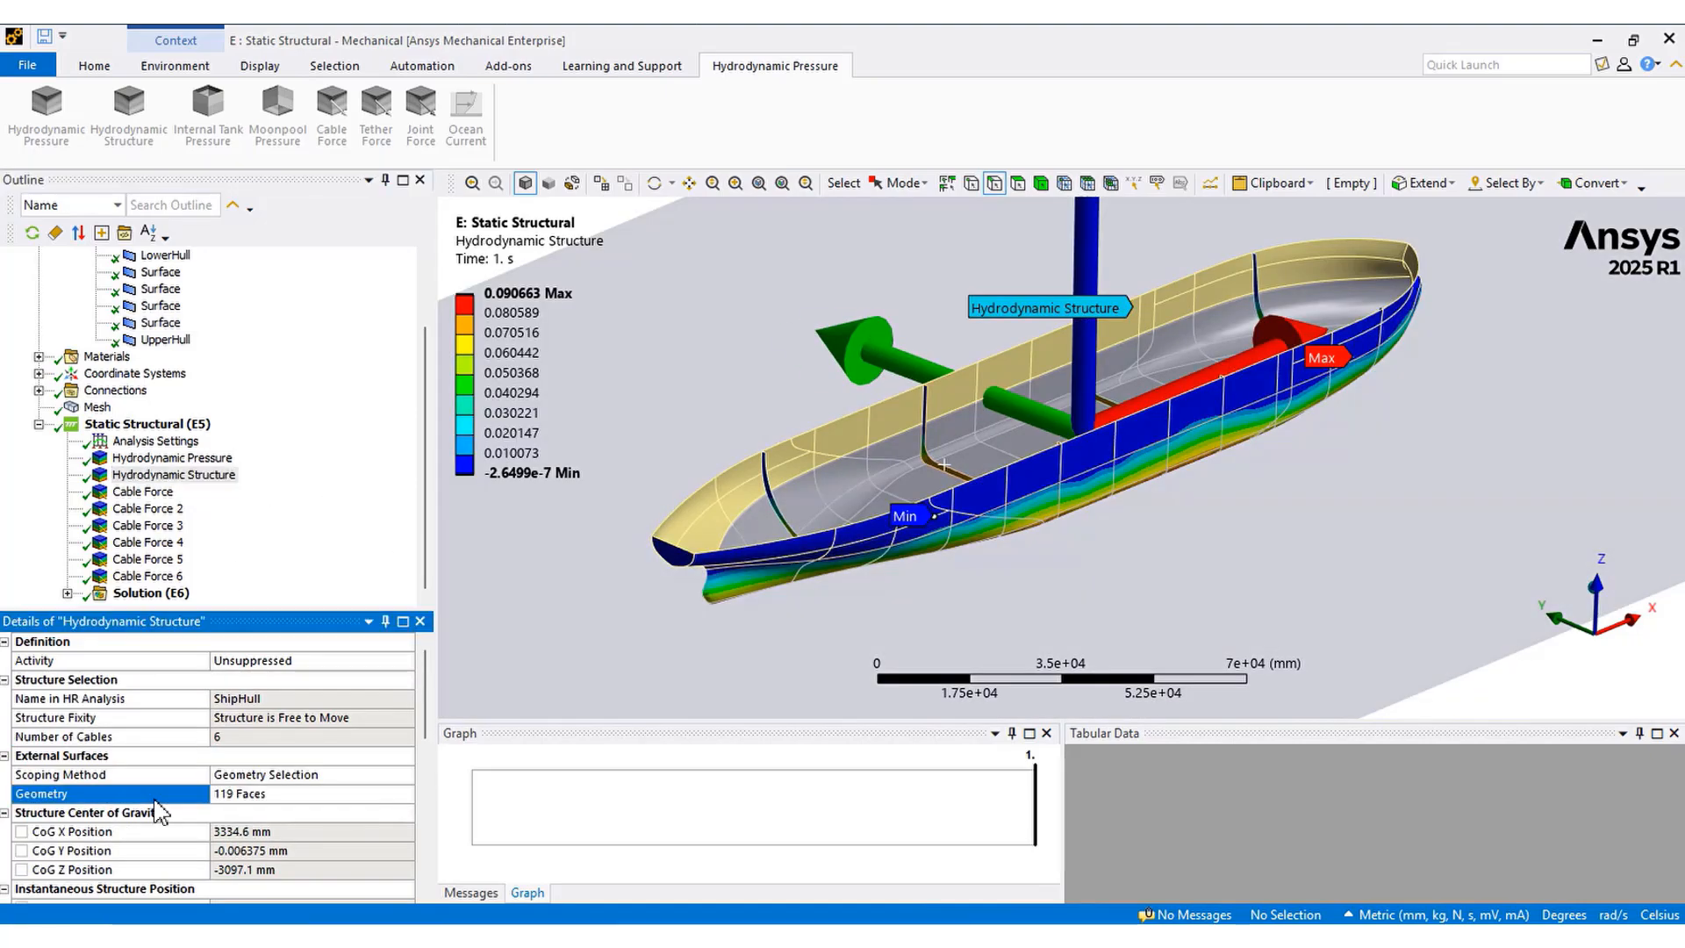
left_click(130, 738)
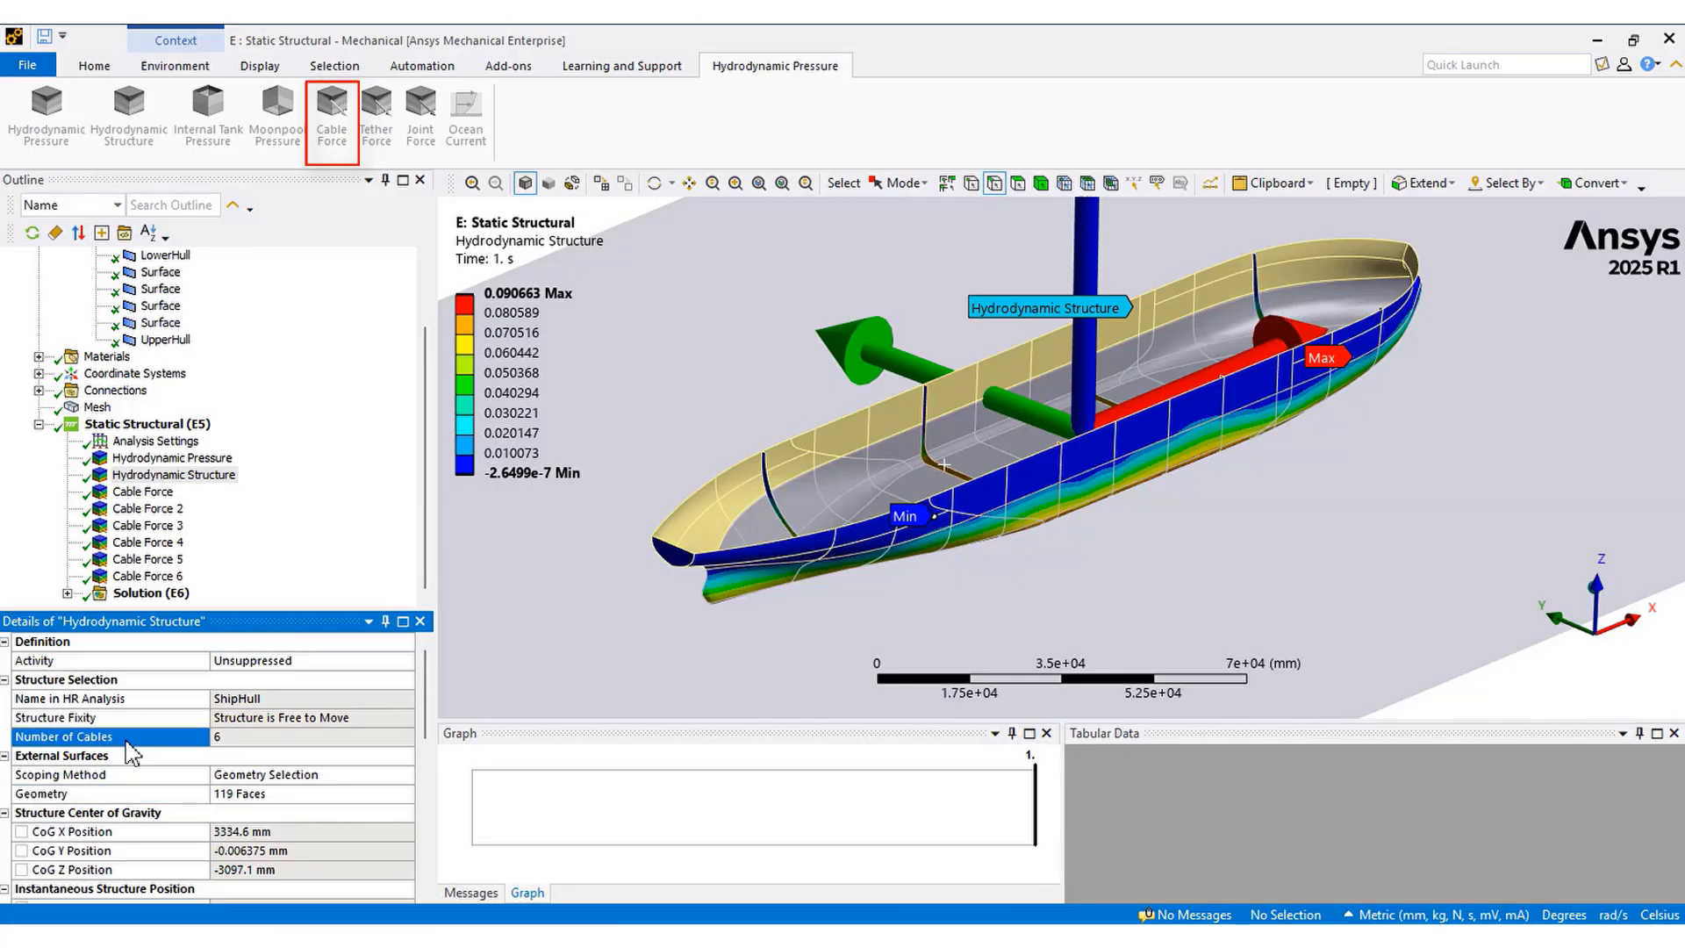
Review each cable force, Cable Force through Cable Force 6, checking its attachment vertex and cable index in the HR analysis
left_click(144, 493)
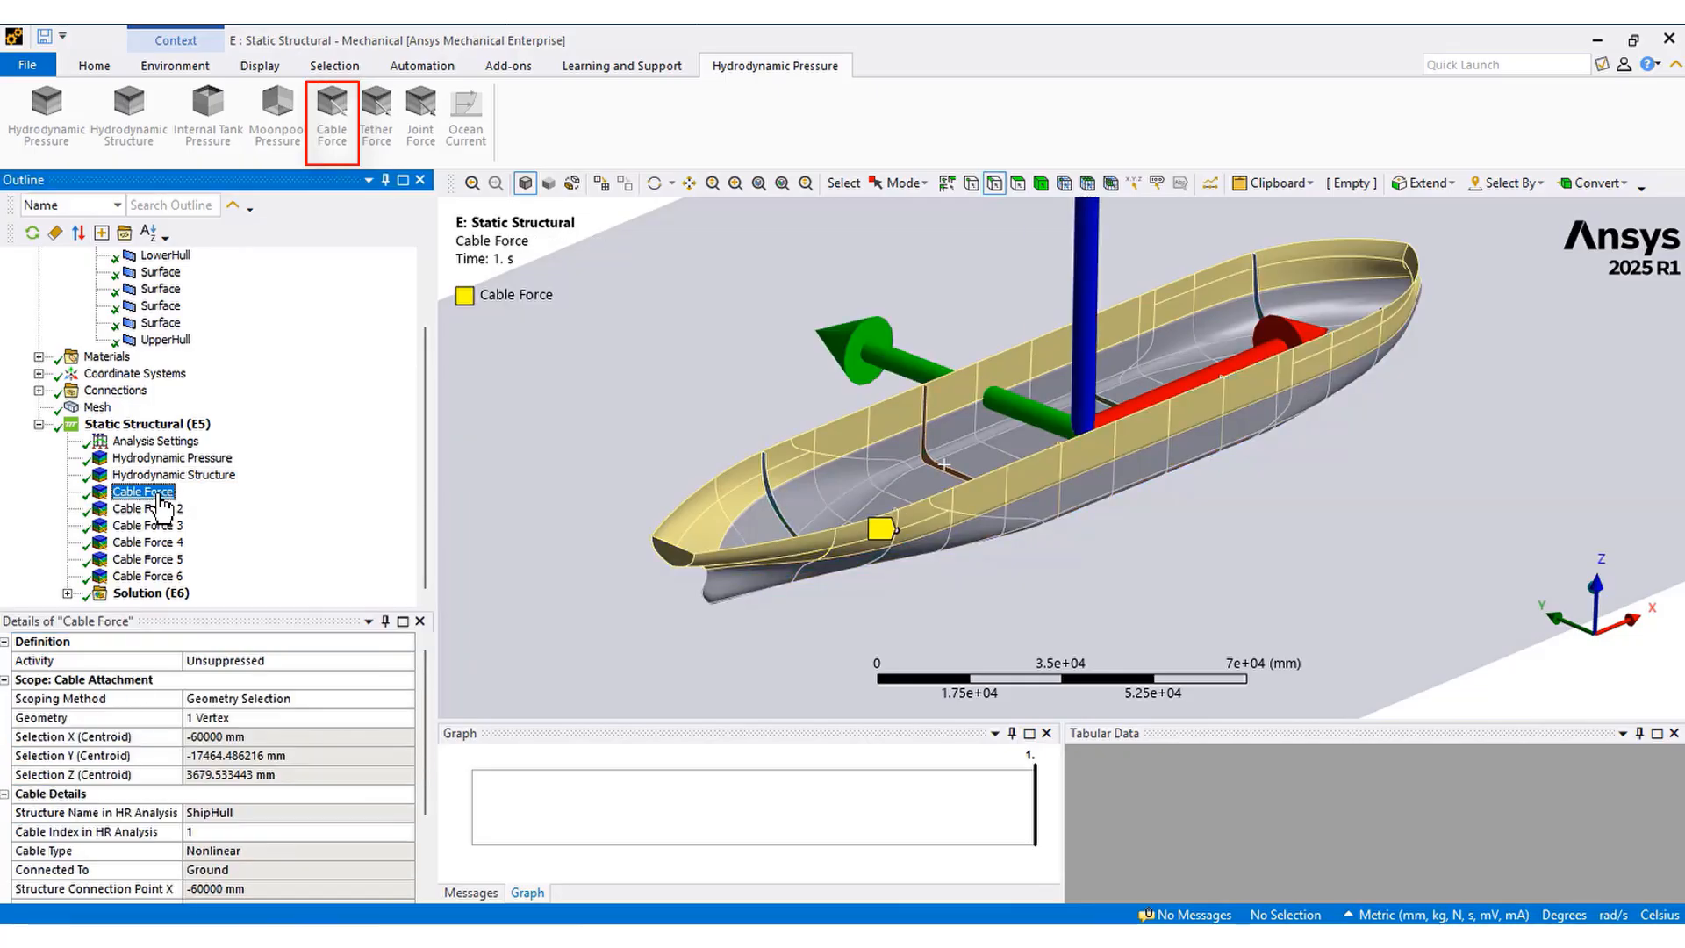
left_click(145, 720)
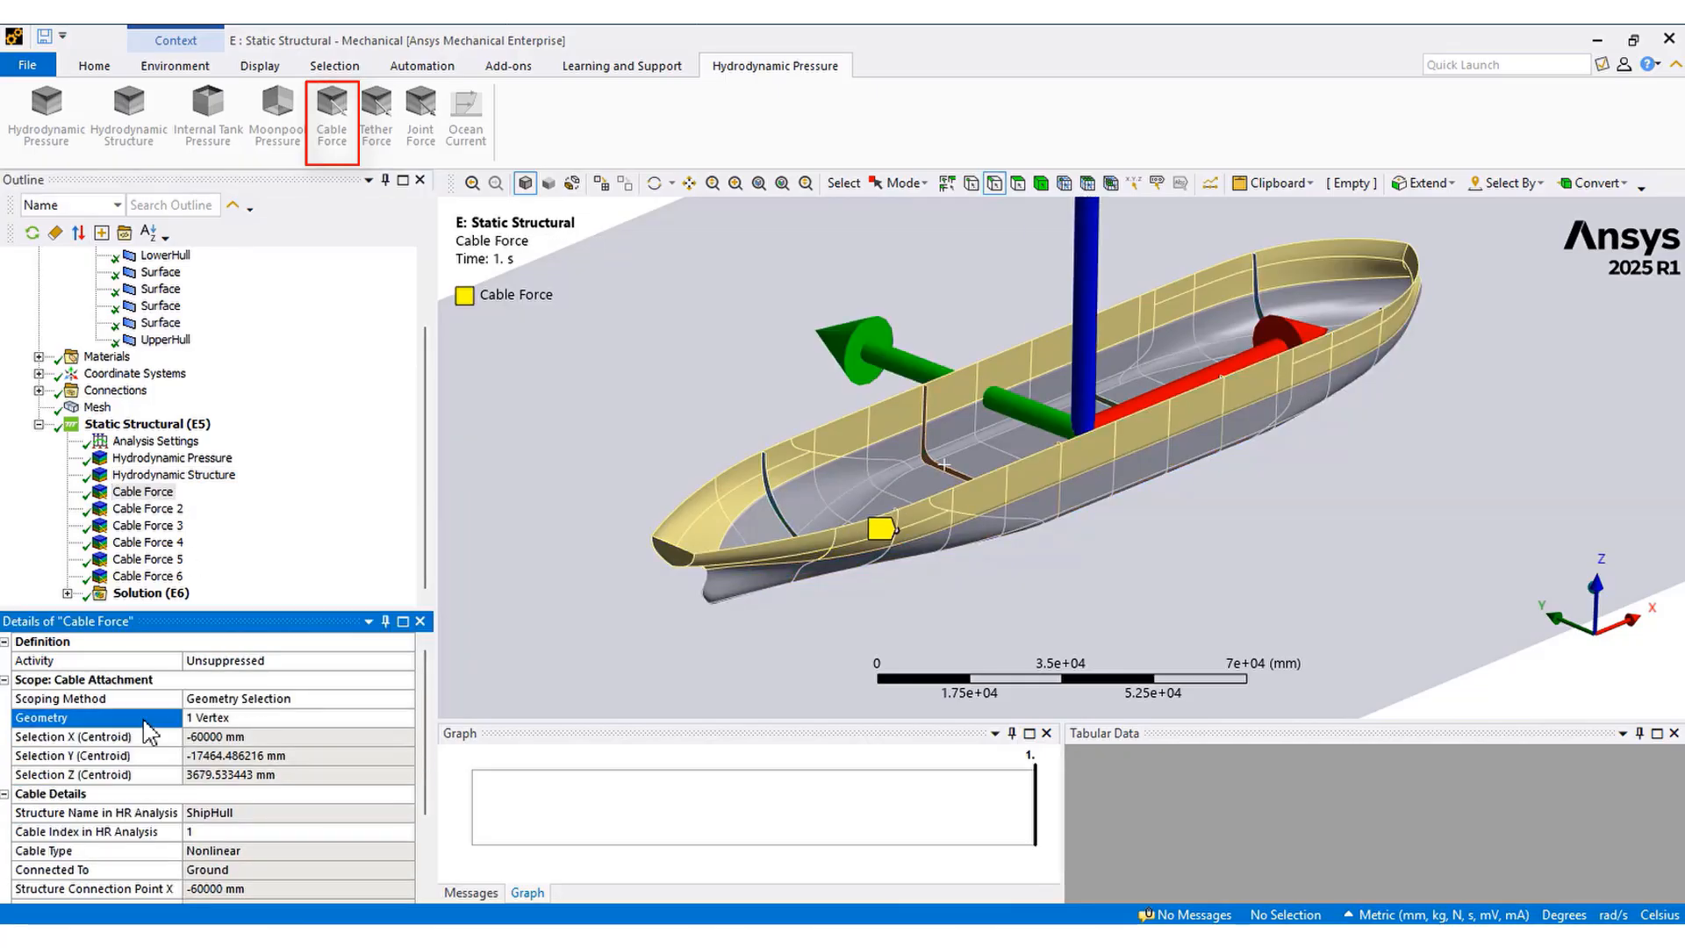
scroll(145, 722, "down", 2)
left_click(136, 720)
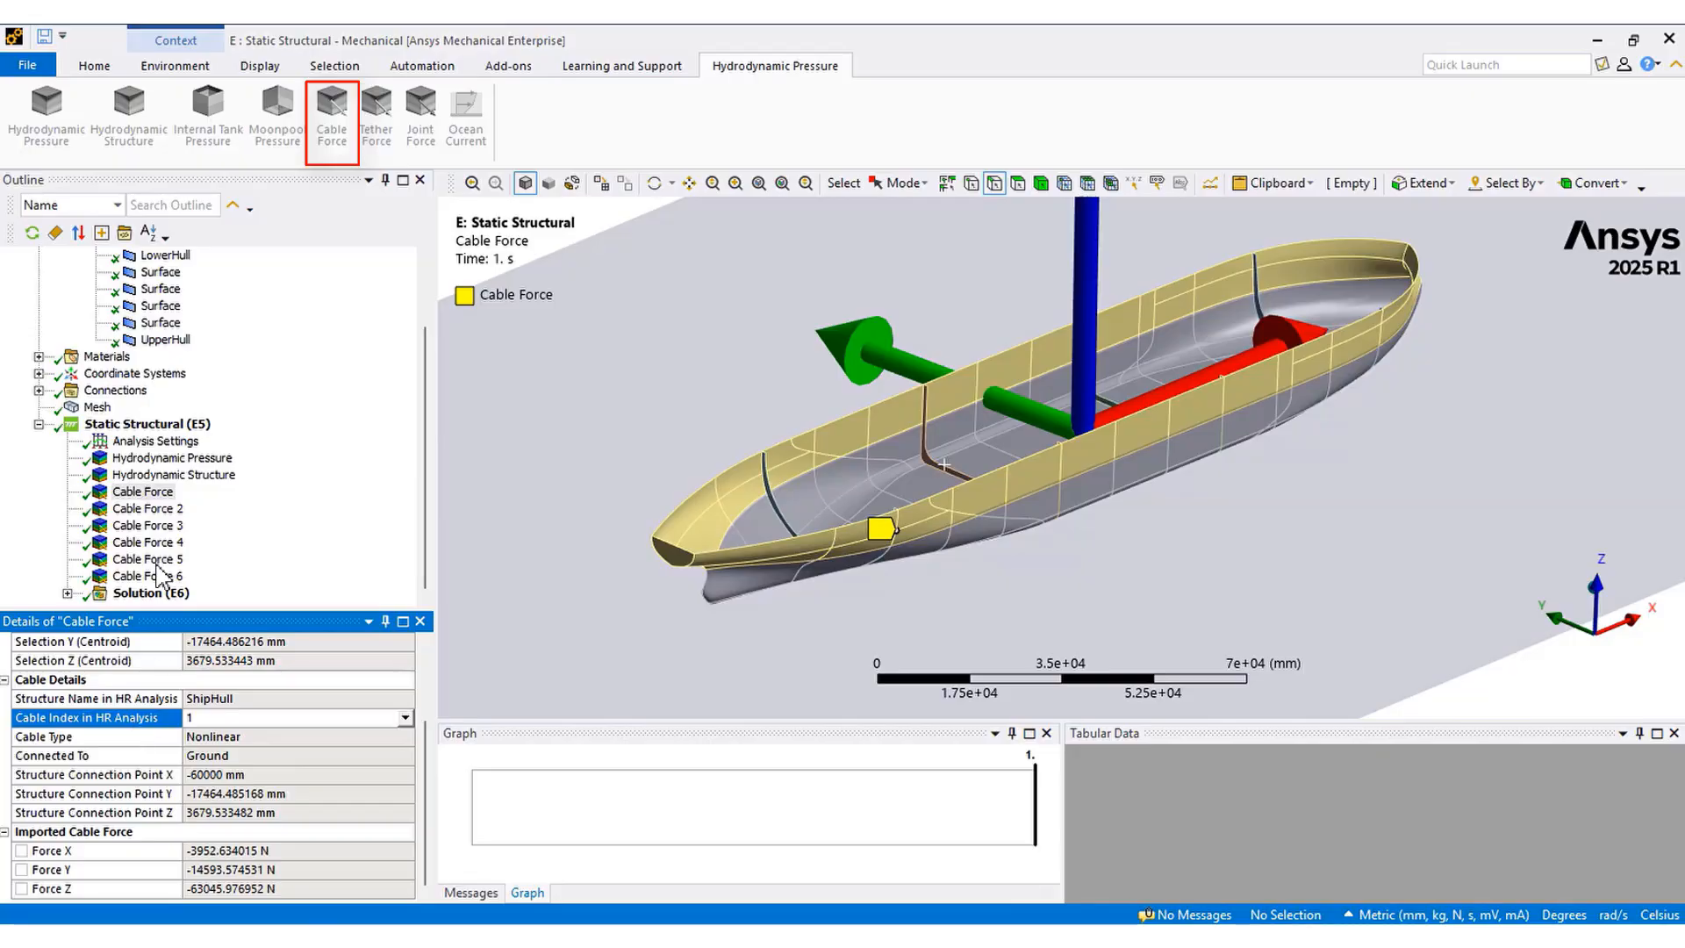
left_click(146, 509)
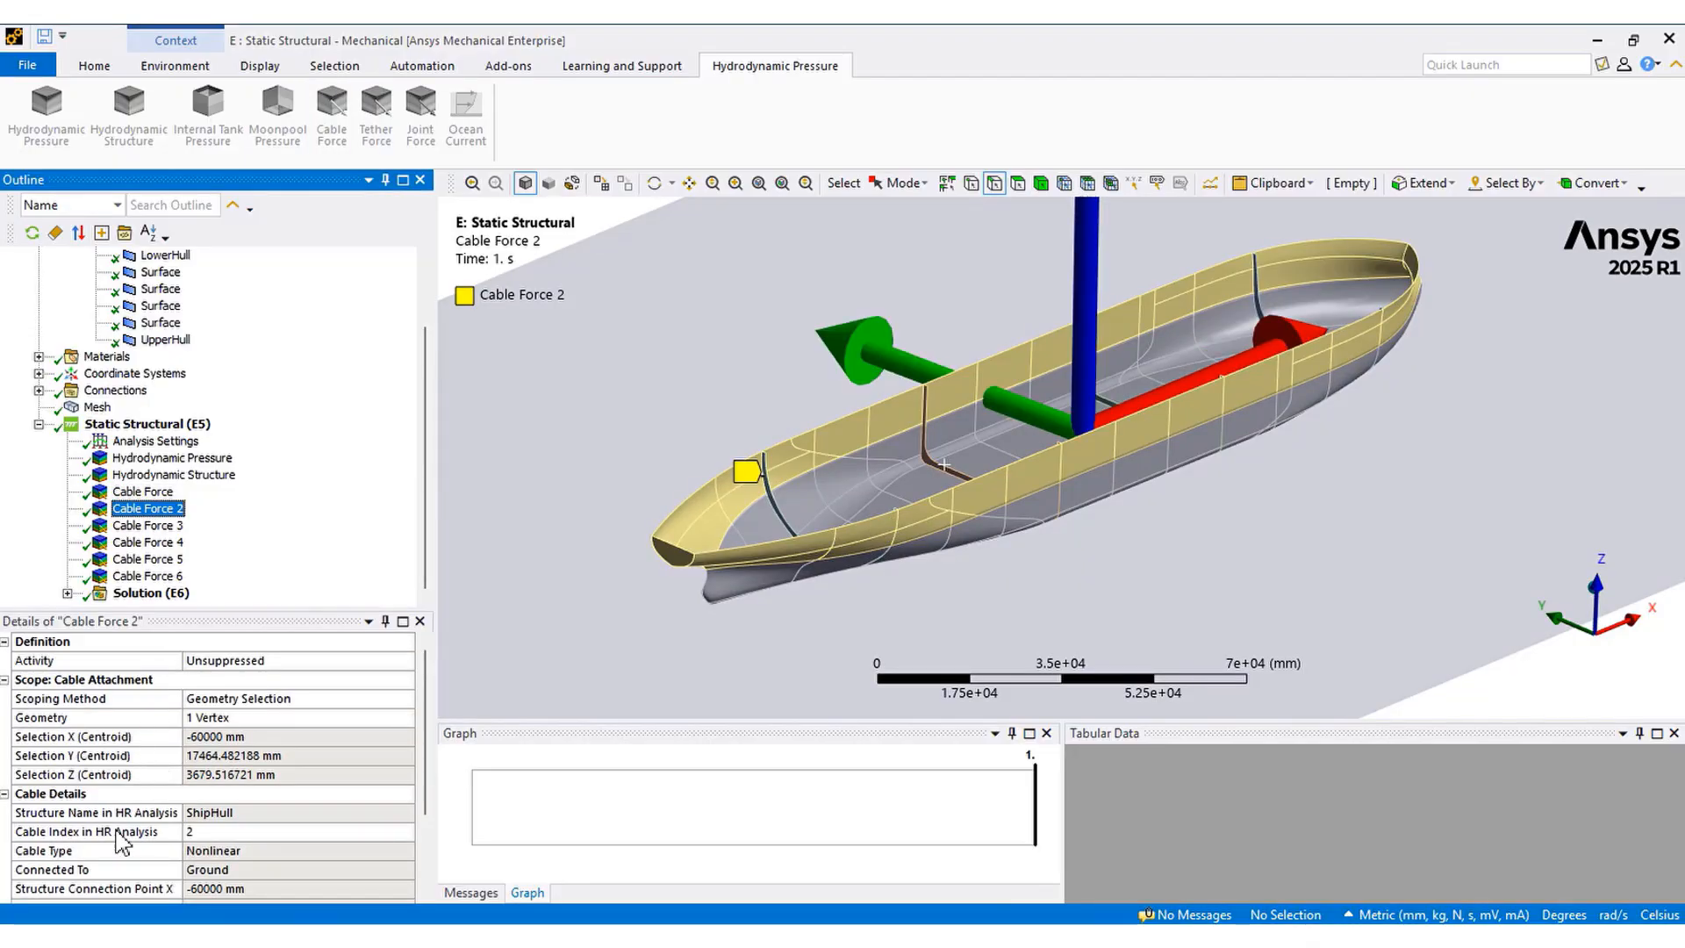
left_click(123, 834)
left_click(148, 525)
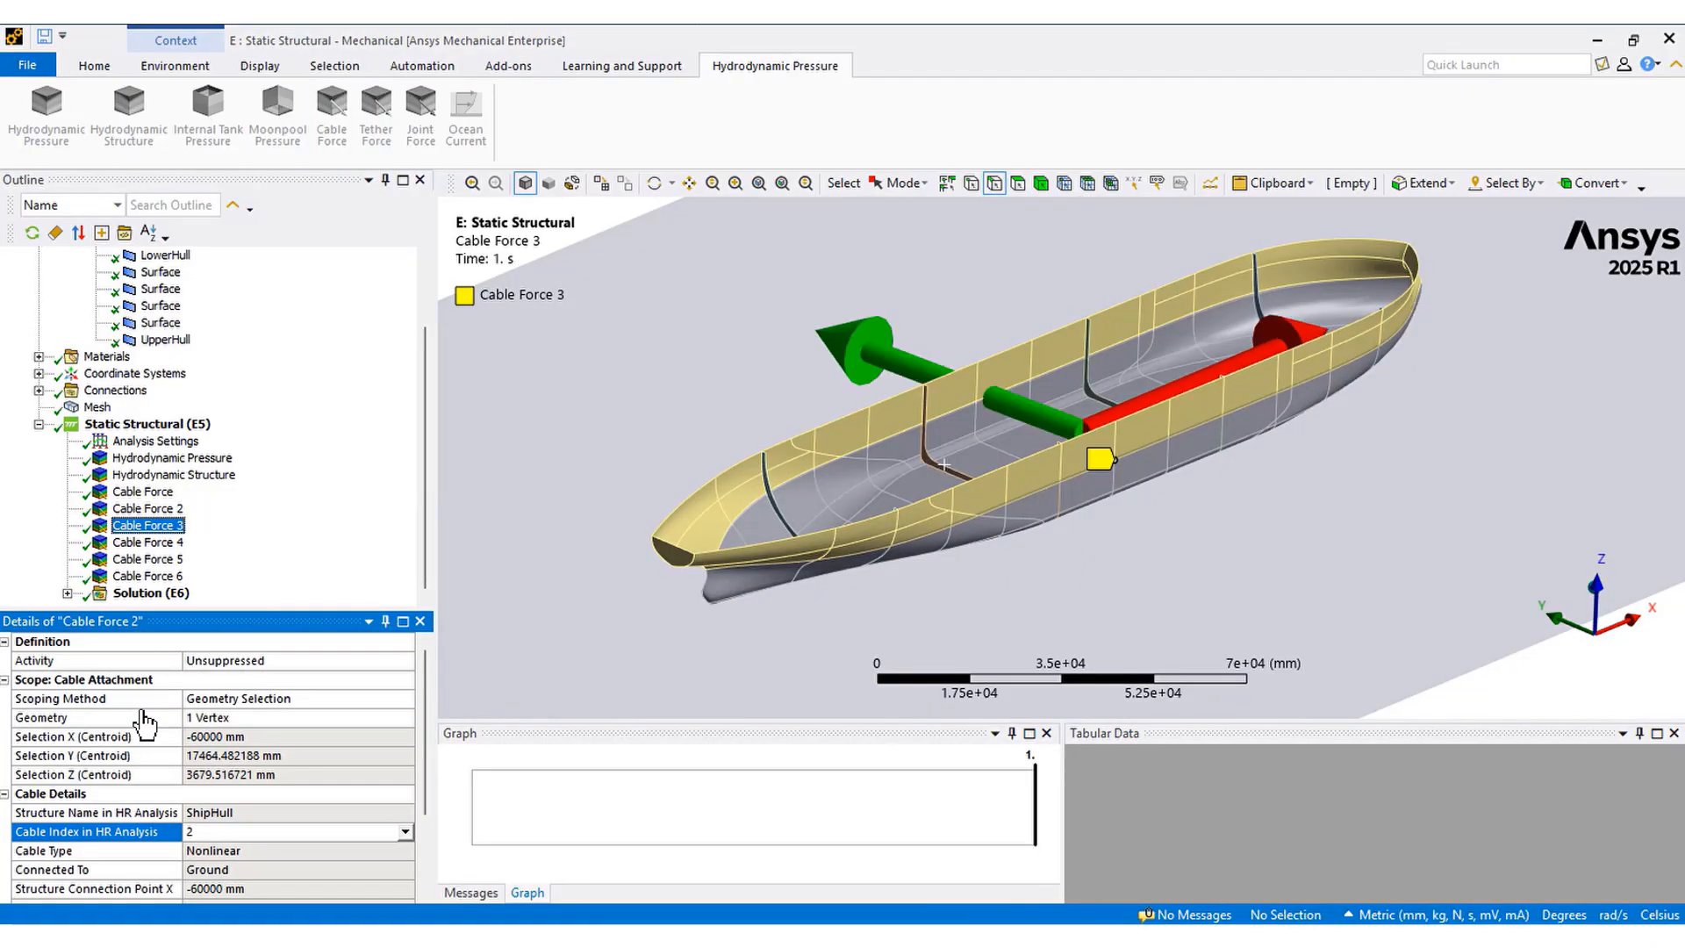
left_click(134, 834)
left_click(147, 543)
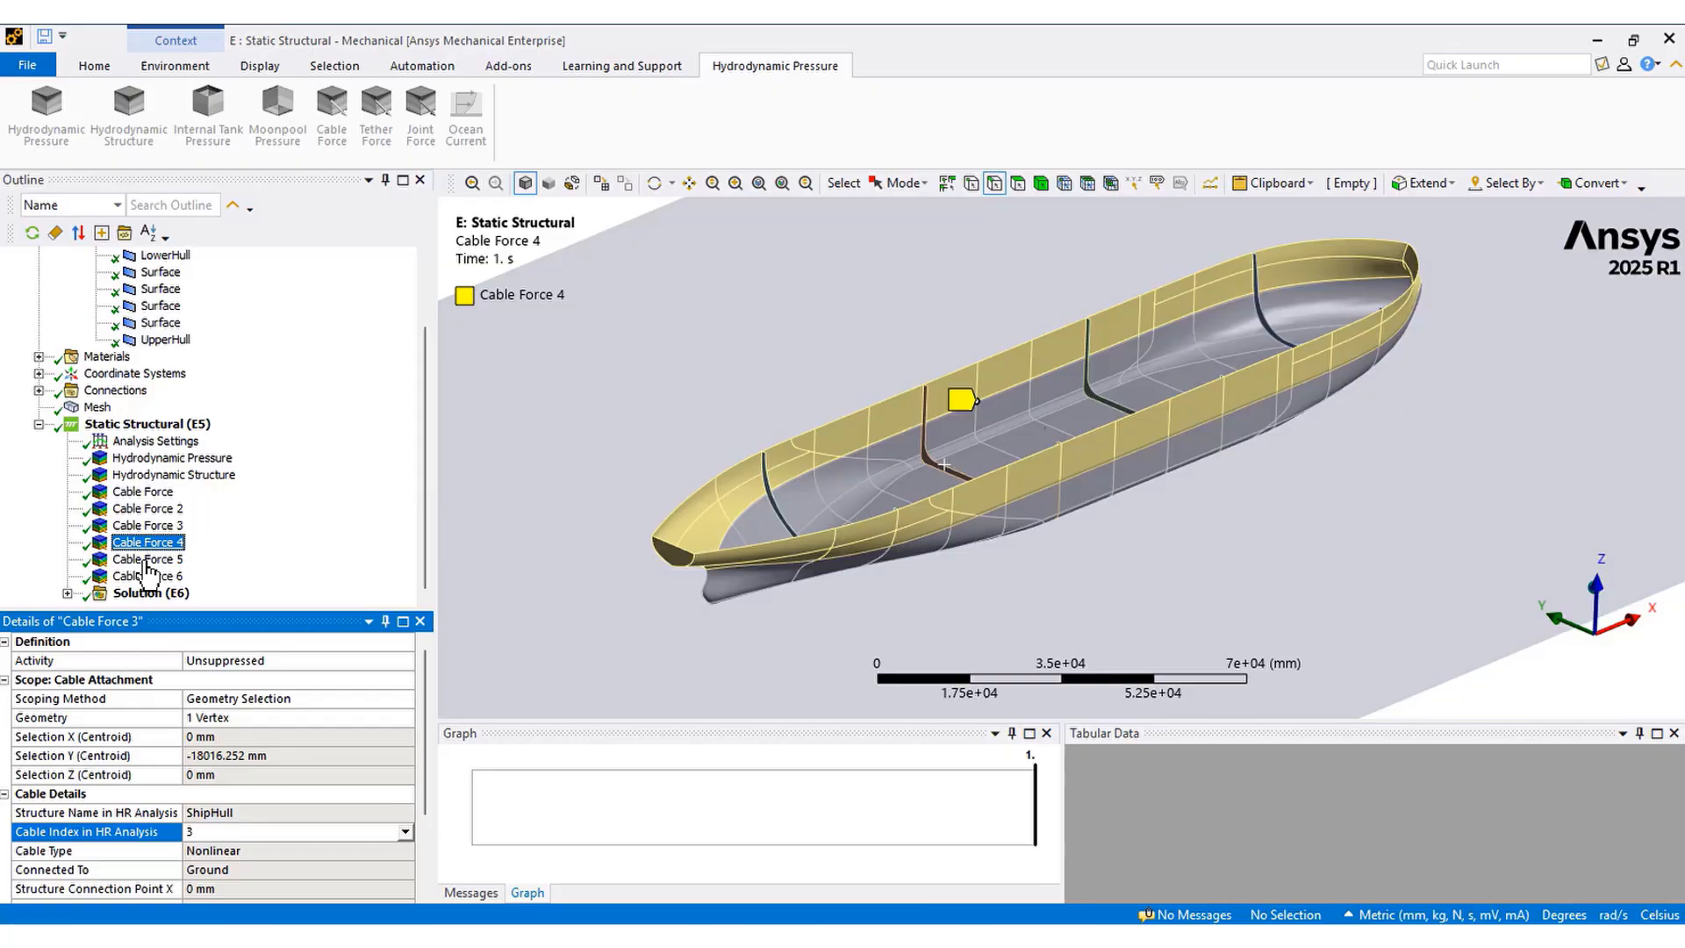
left_click(127, 834)
left_click(143, 559)
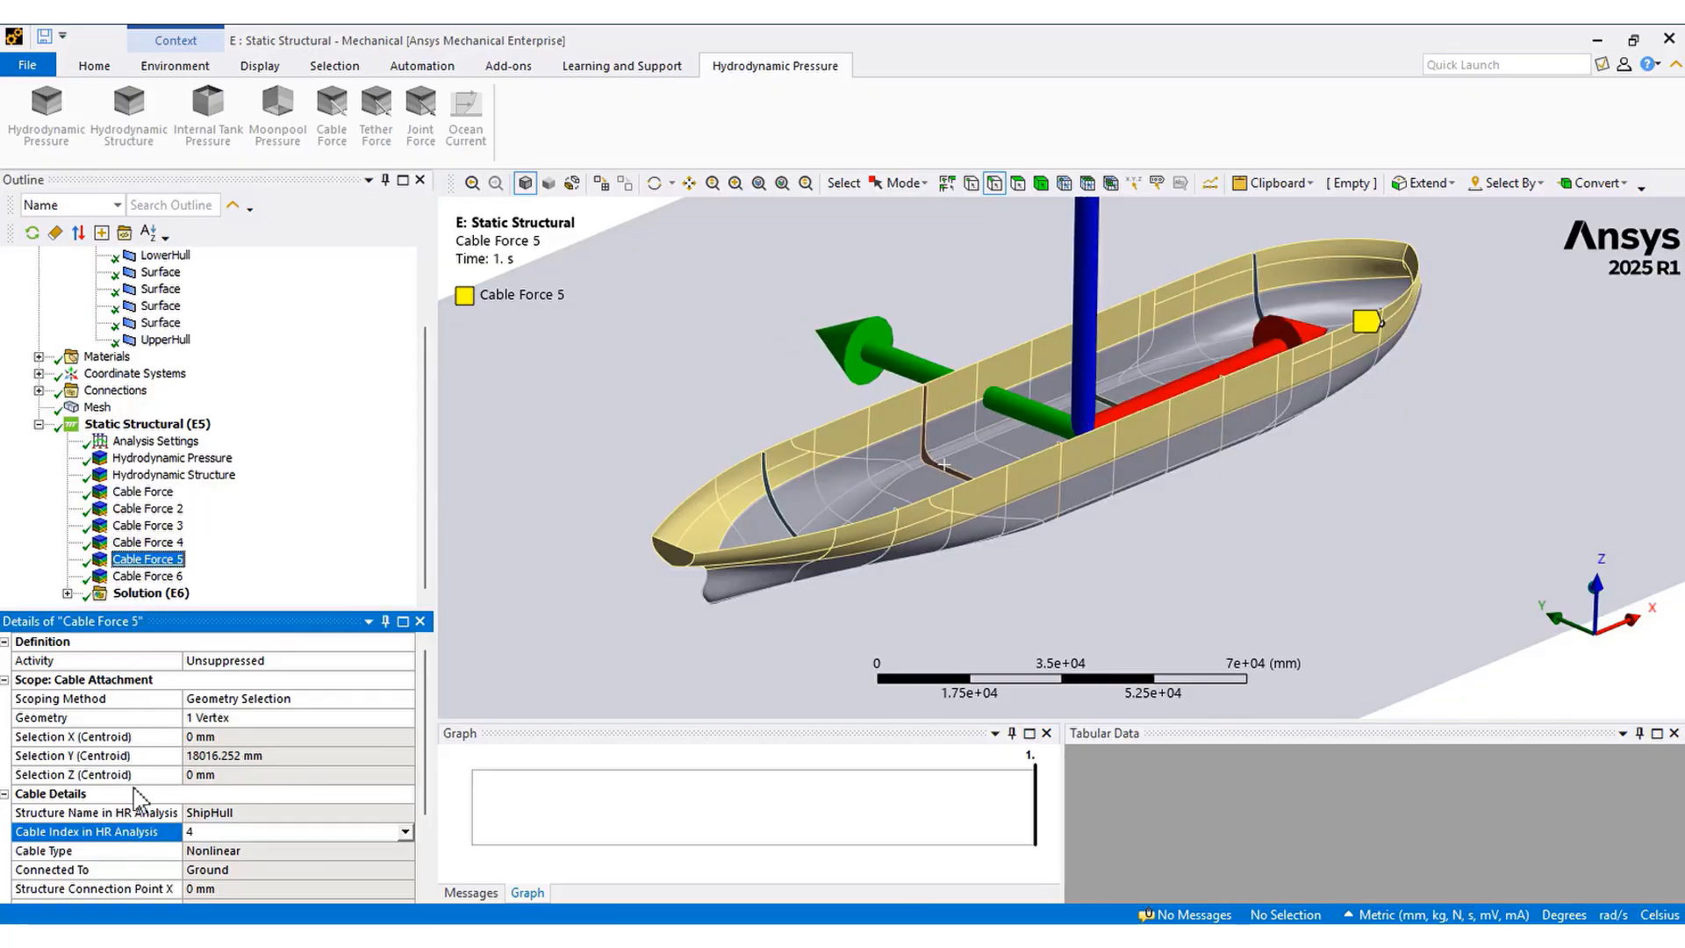
left_click(132, 834)
left_click(148, 577)
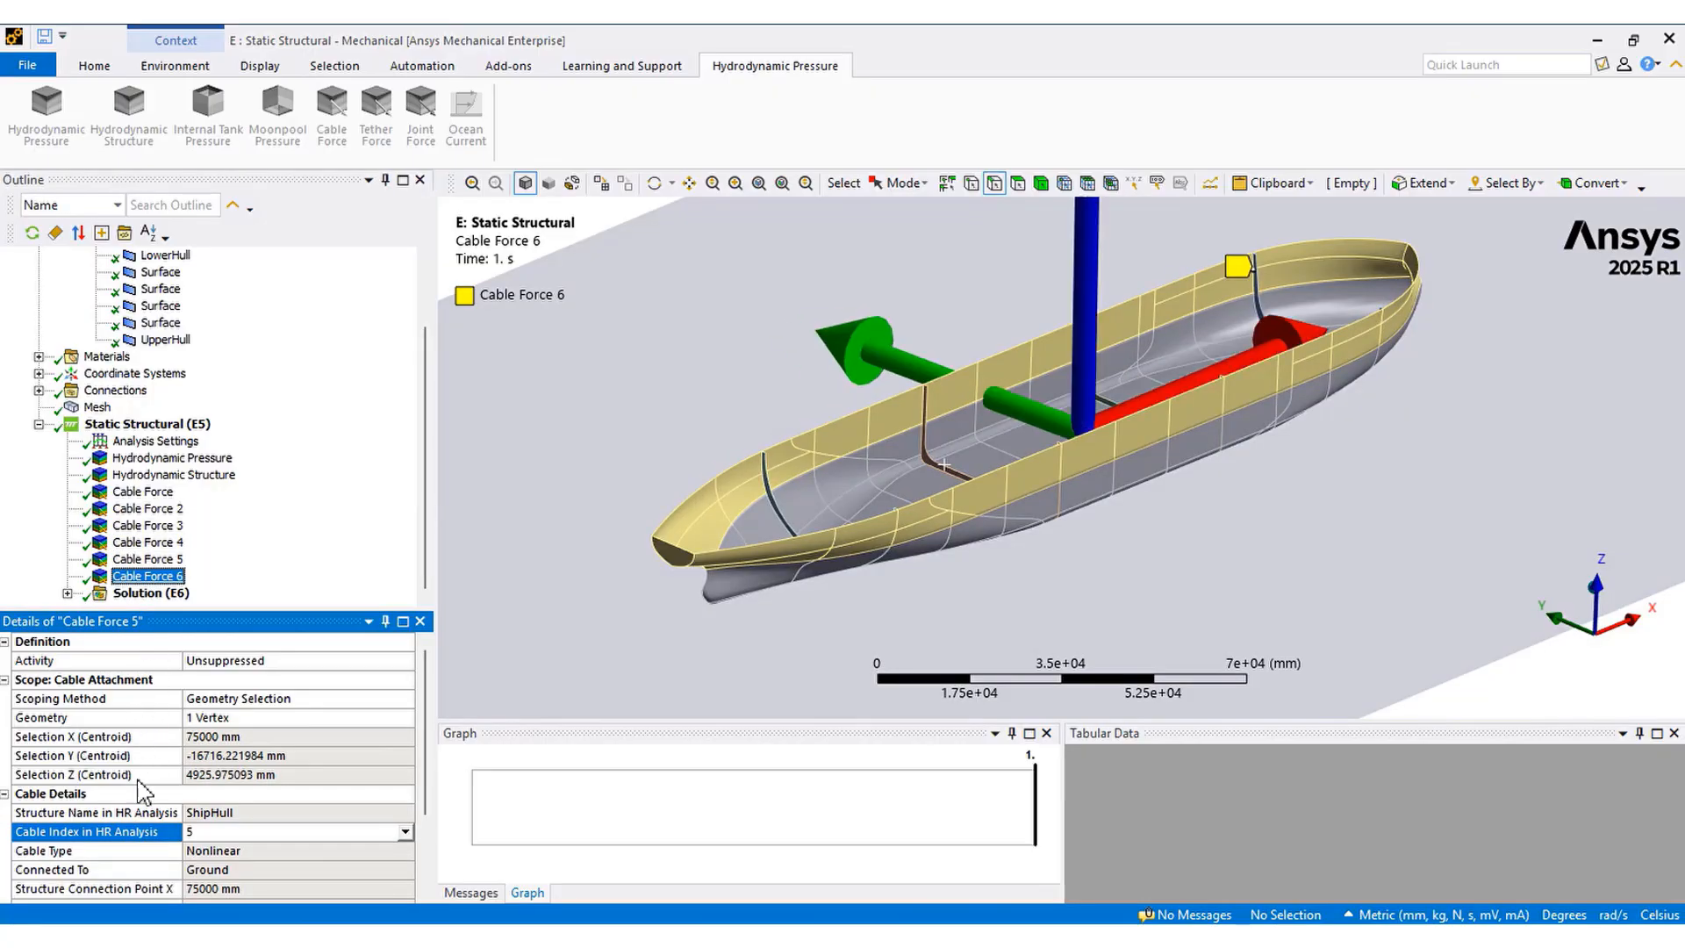
left_click(125, 833)
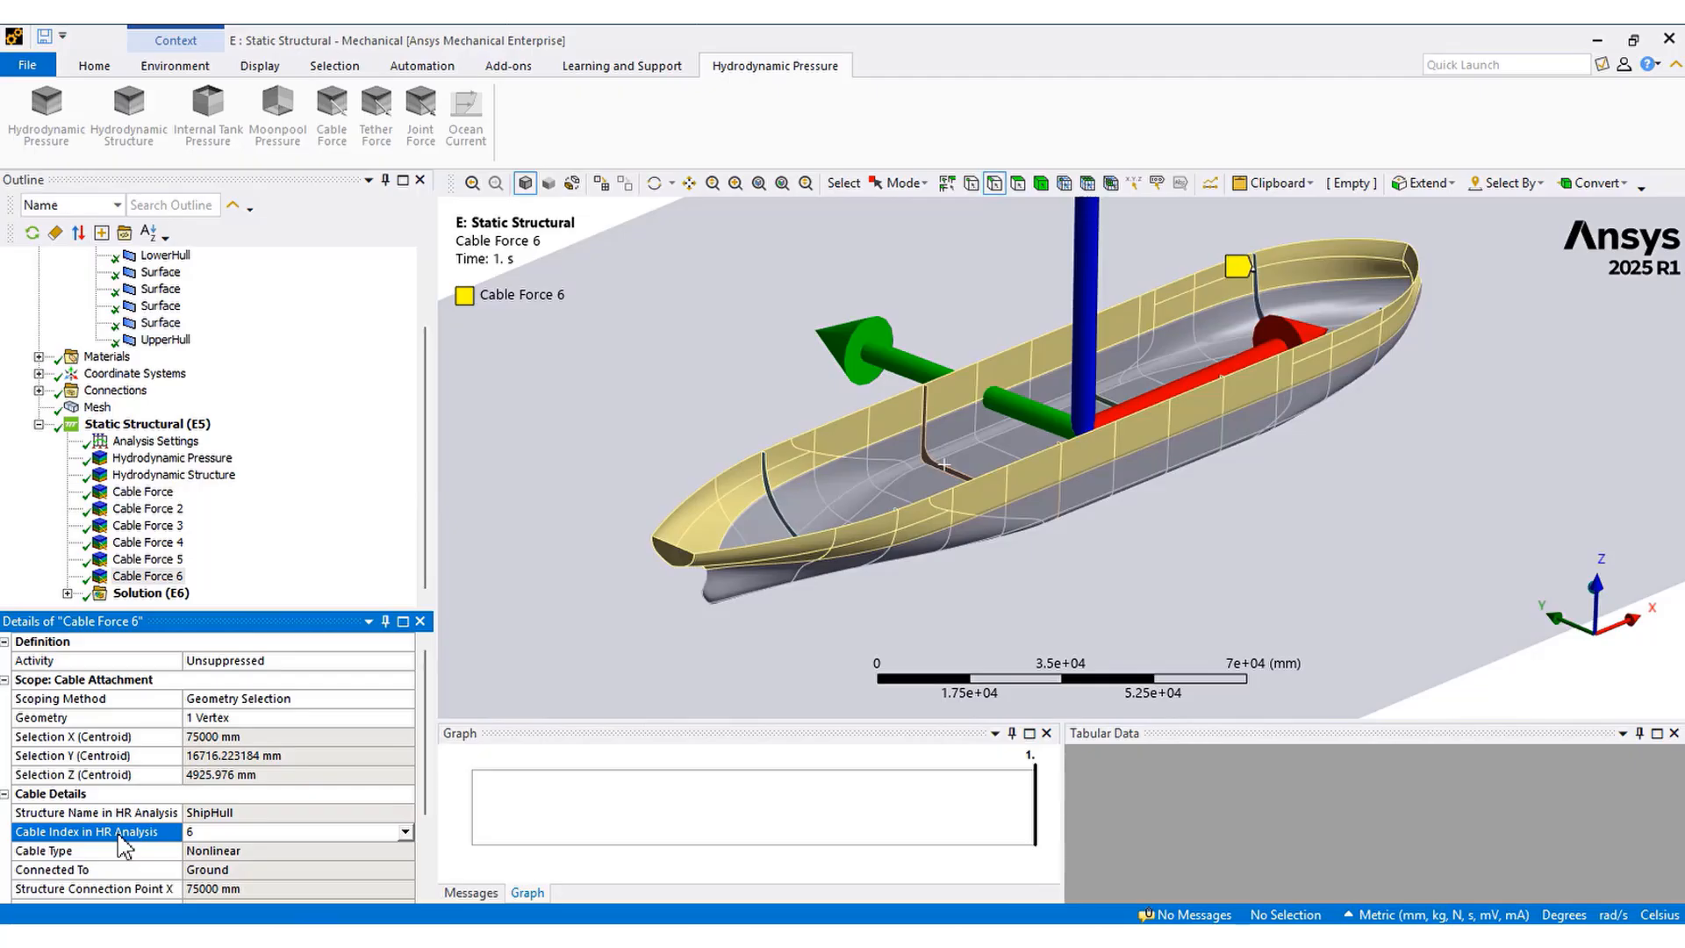
Expand the solution and examine the total deformation and equivalent stress results, rotating the hull
left_click(136, 596)
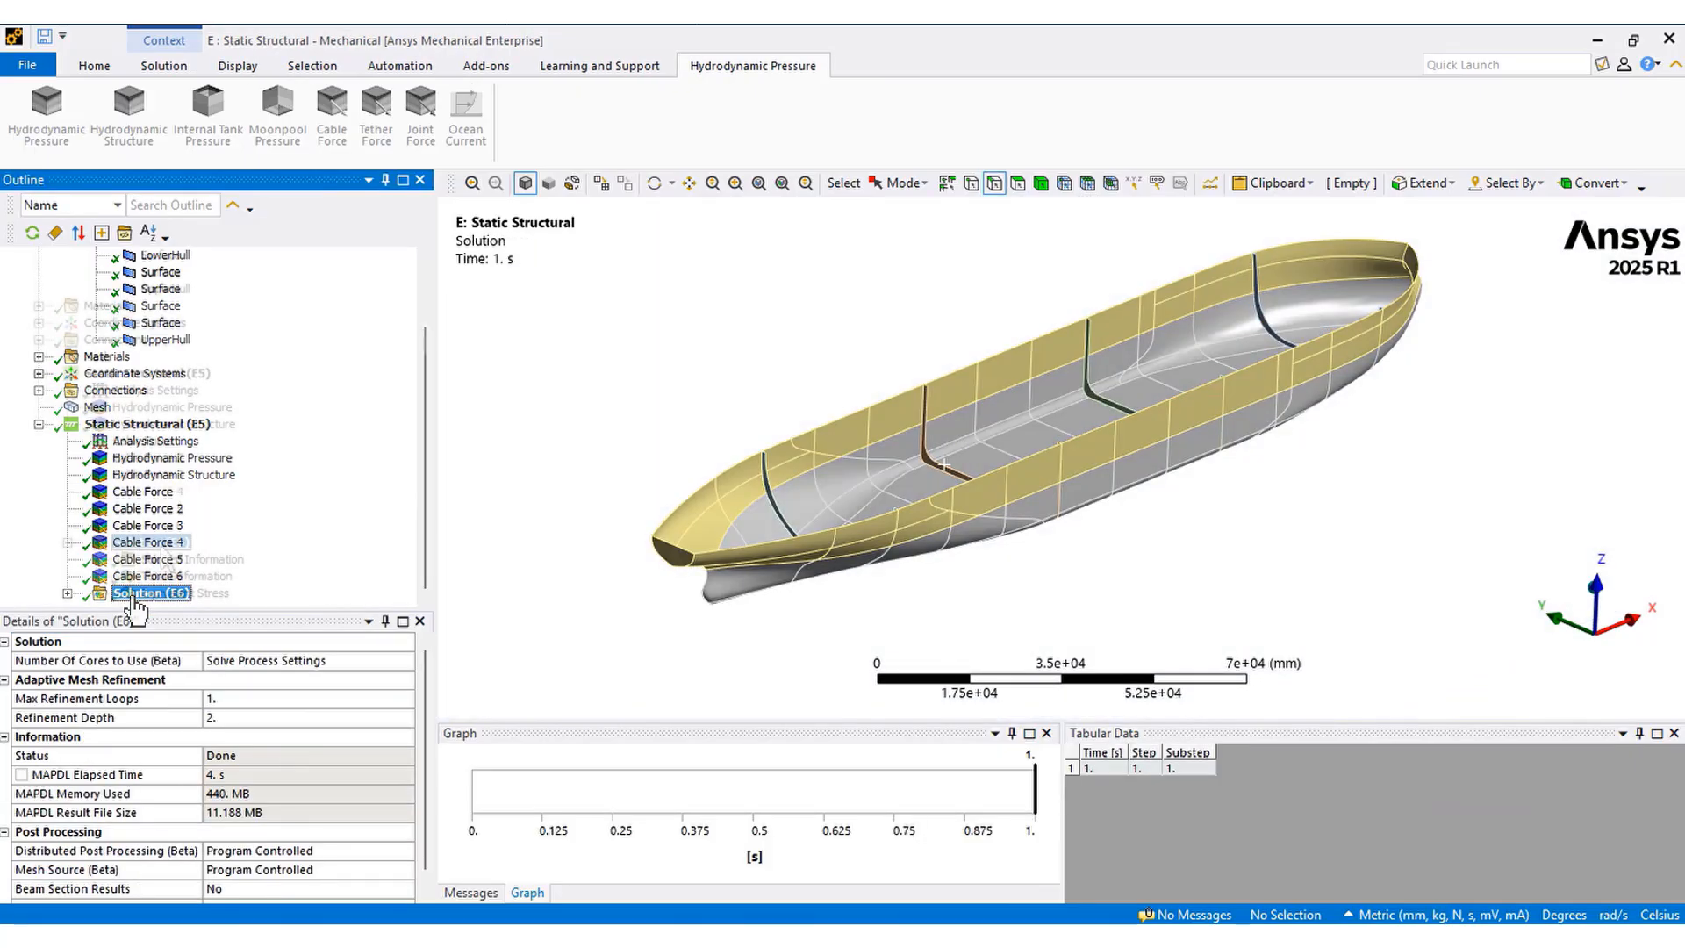
double_click(137, 595)
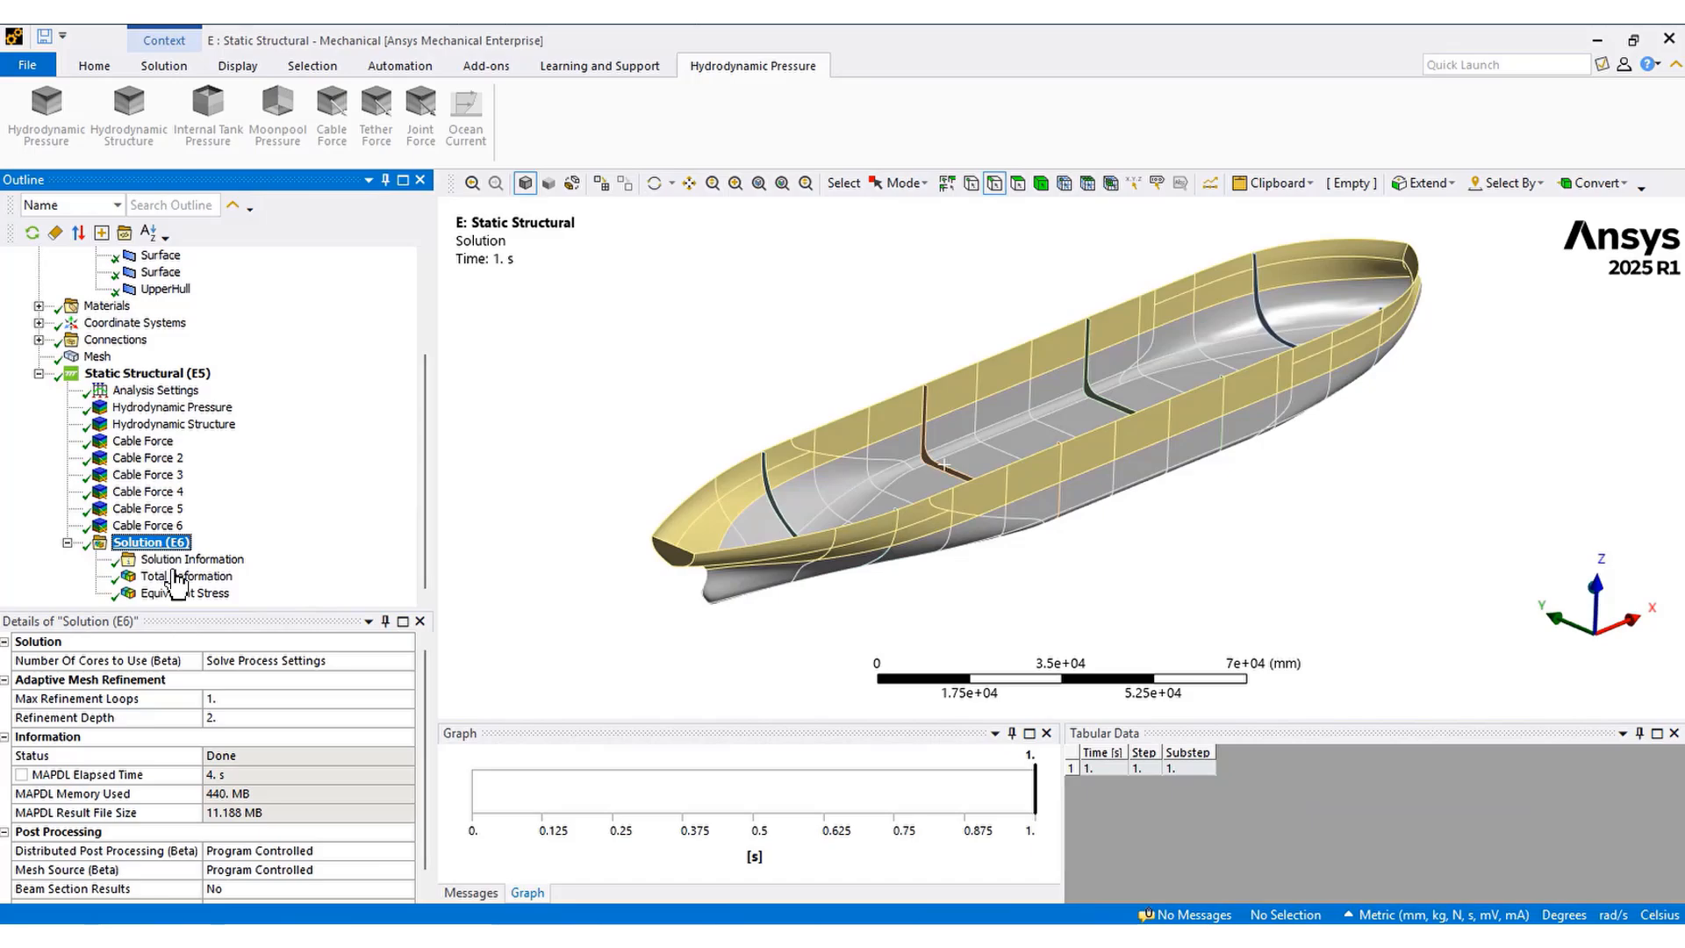
left_click(178, 579)
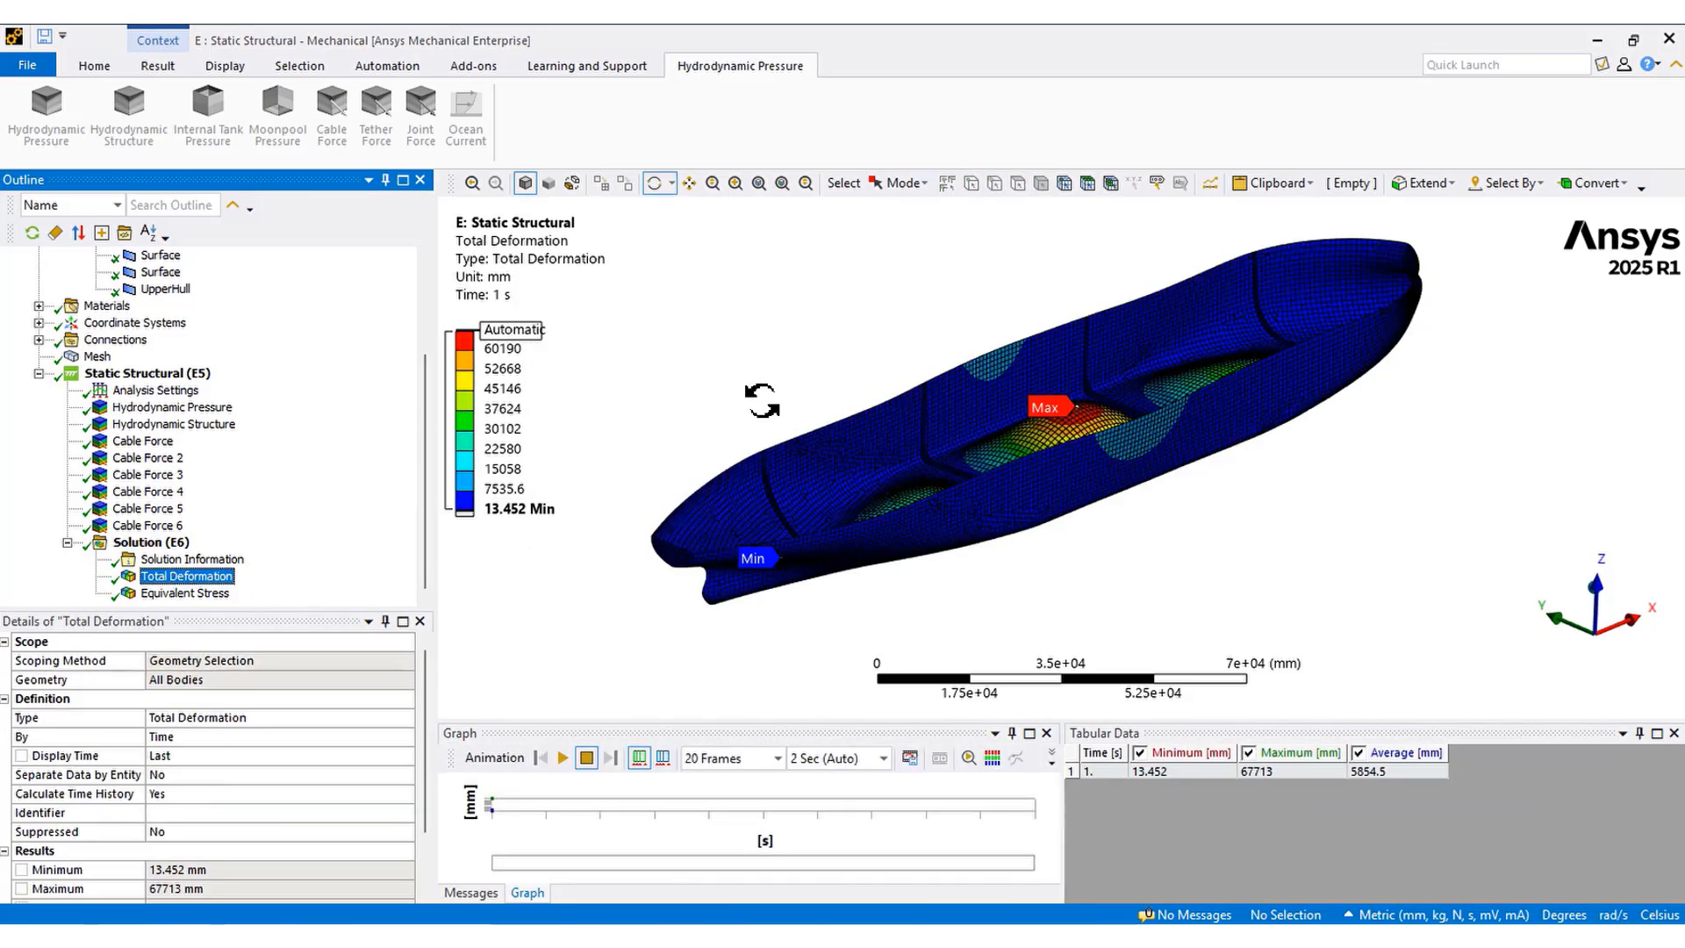
left_click_drag(762, 401, 774, 435)
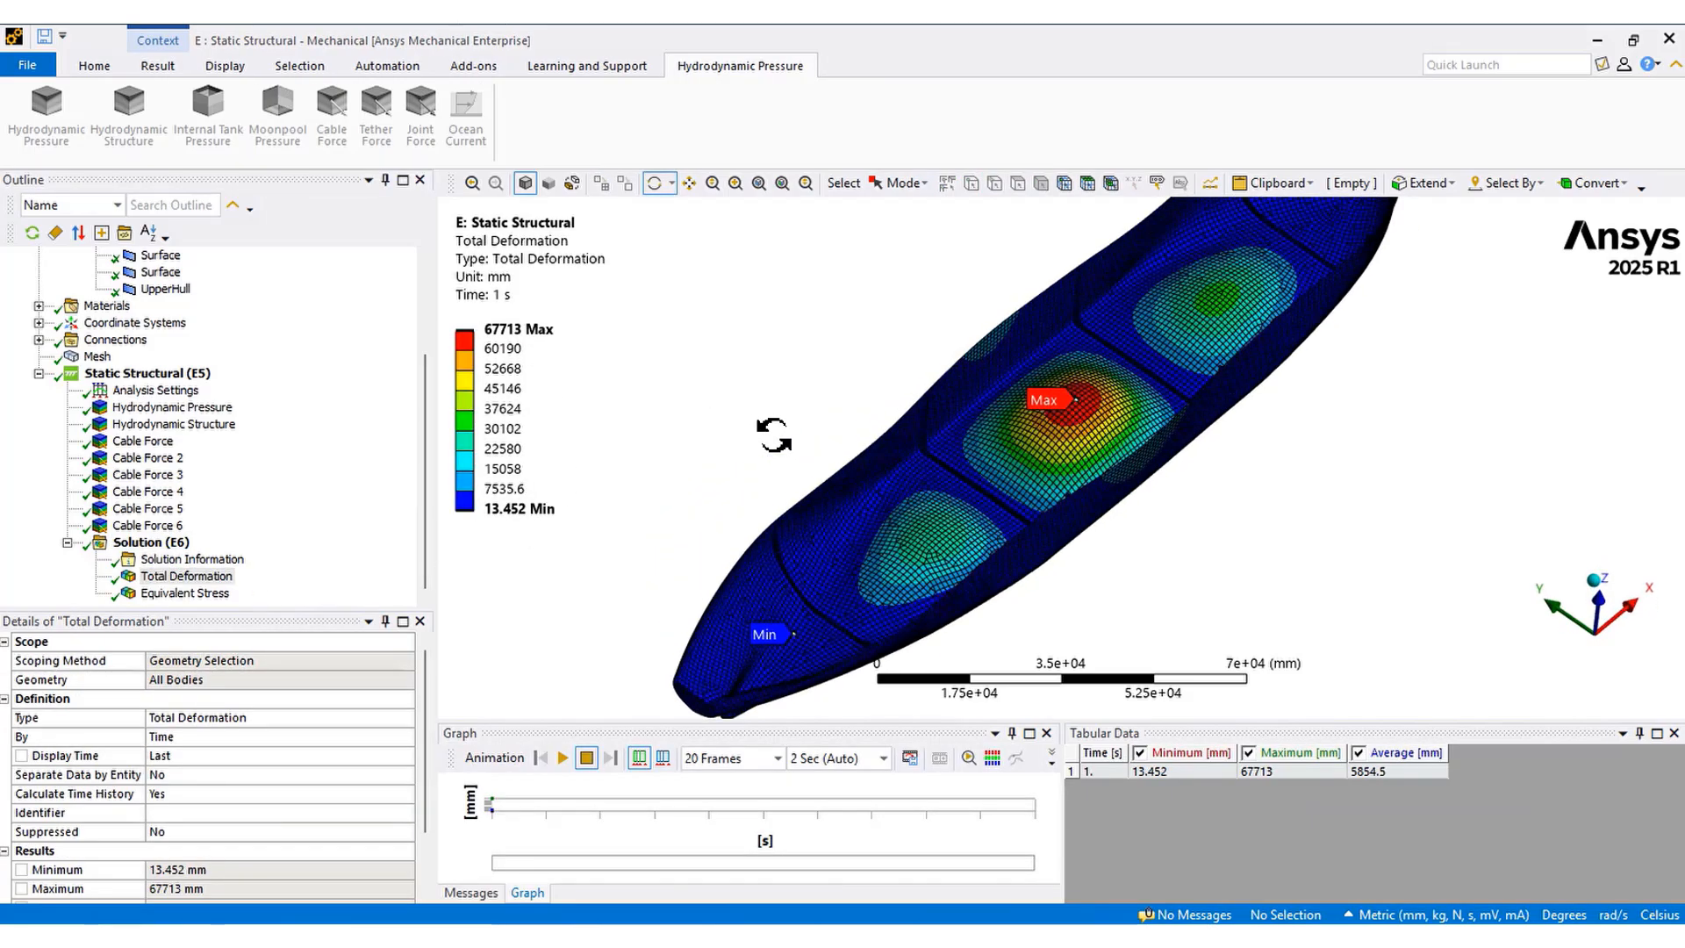
left_click(201, 596)
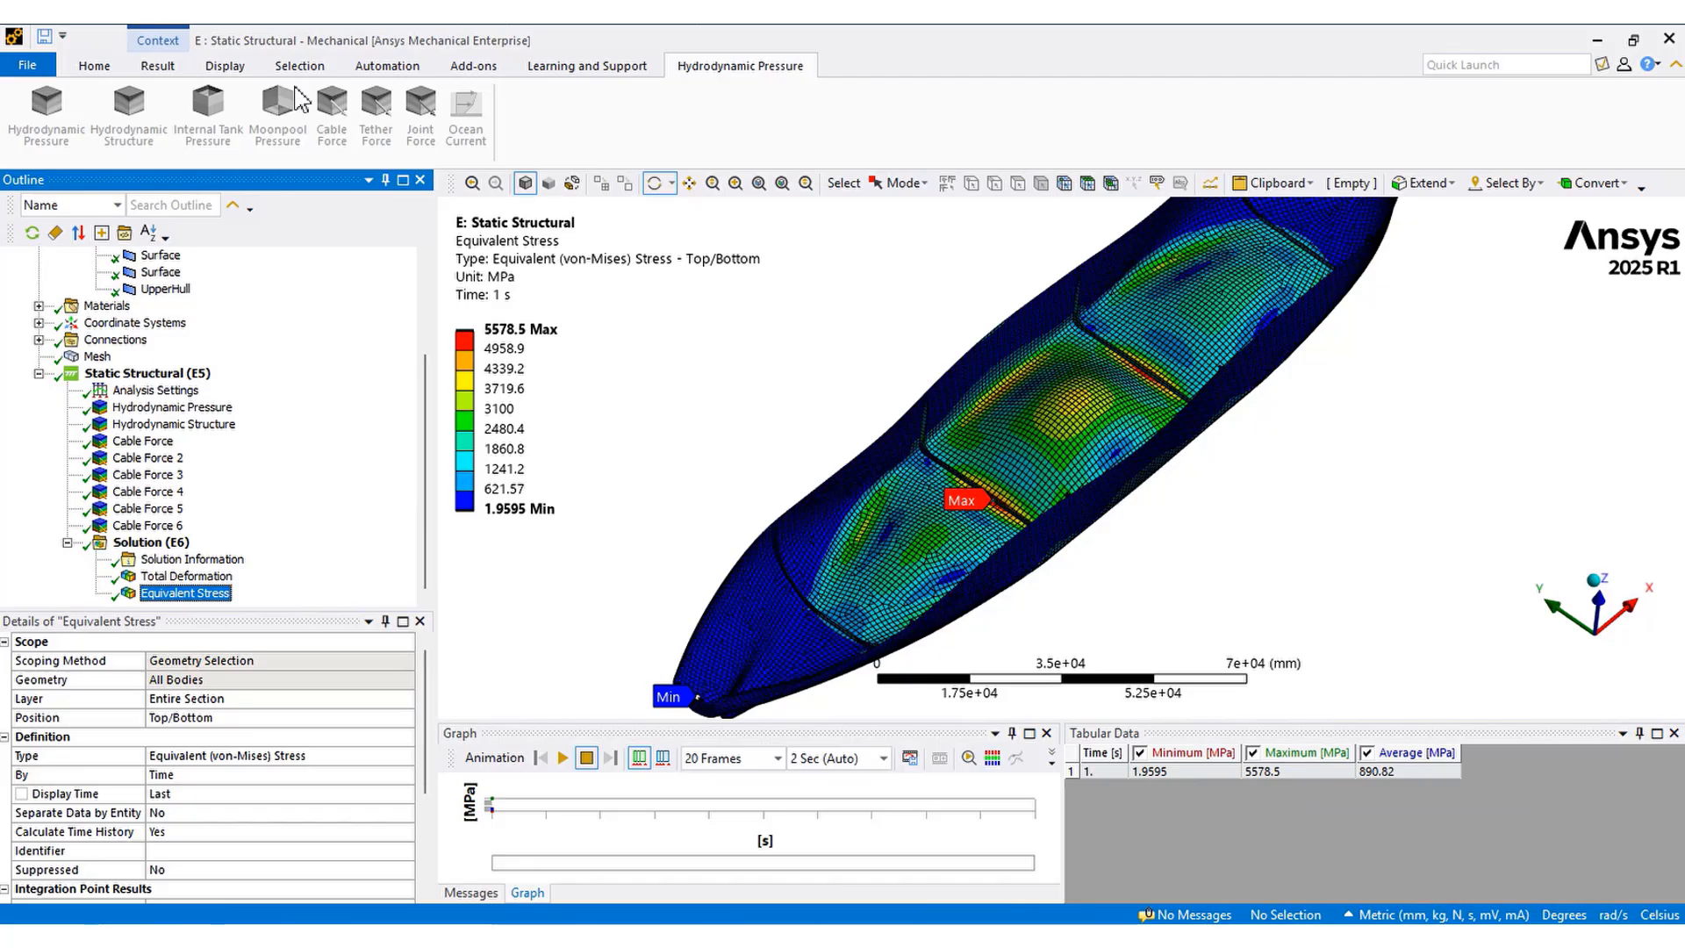
Switch the result edge display to No WireFrame
left_click(158, 65)
left_click(806, 131)
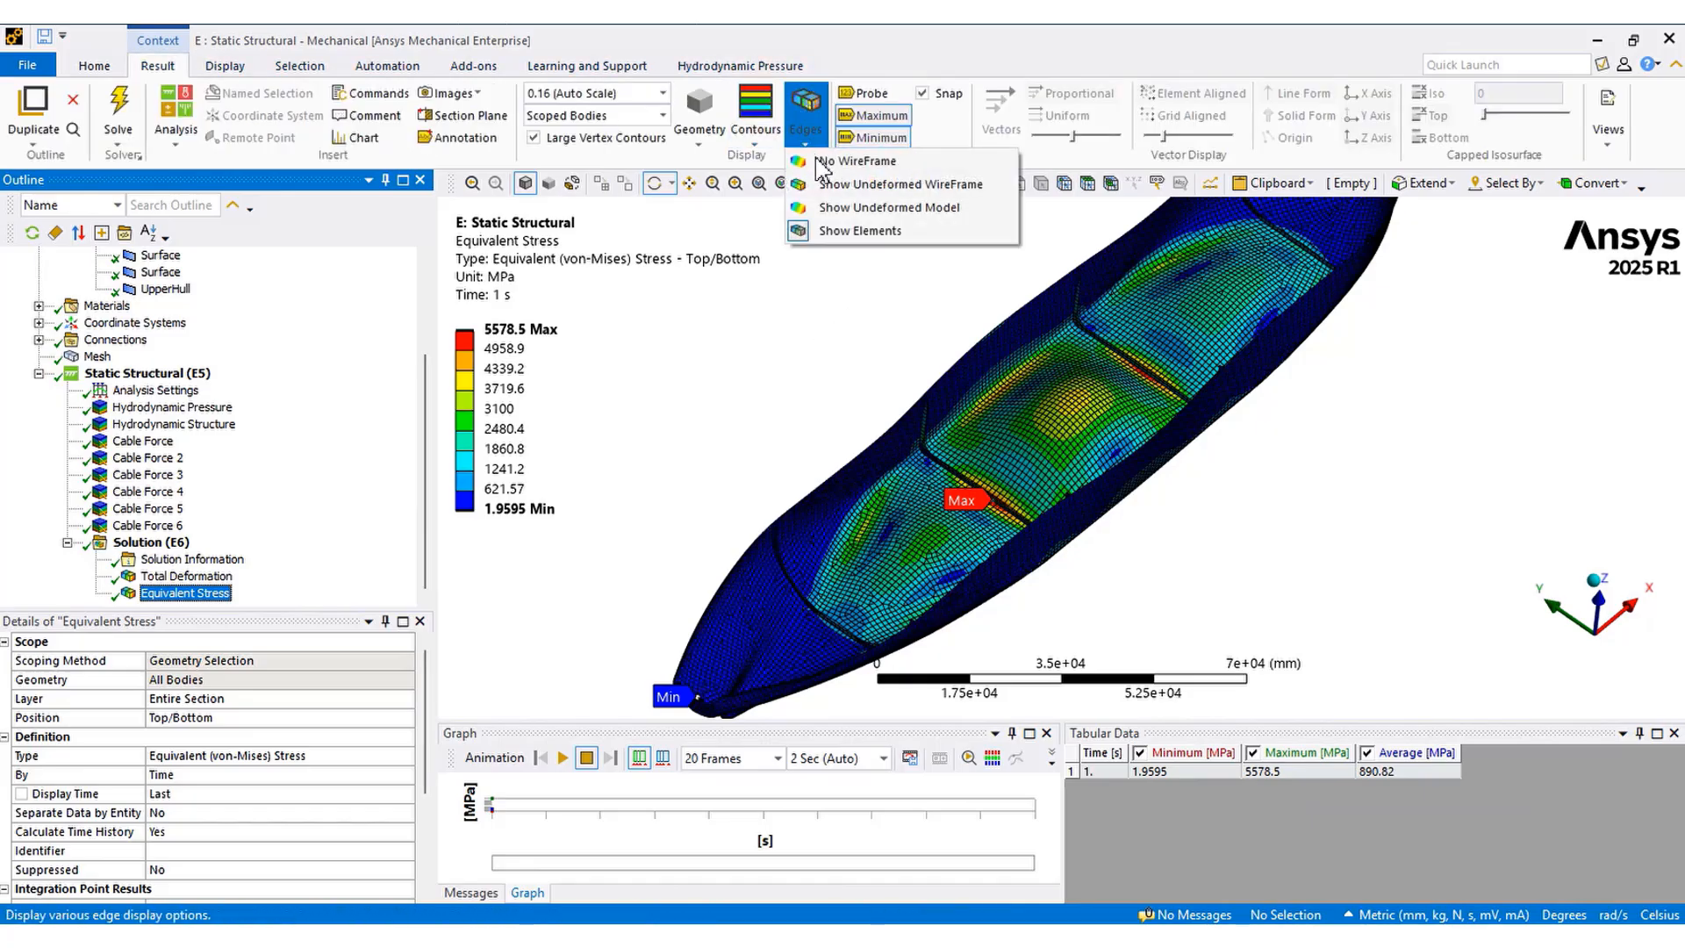
left_click(851, 160)
Select all six ShipHull bodies and set their shell thickness to 500 mm
scroll(184, 356, "up", 3)
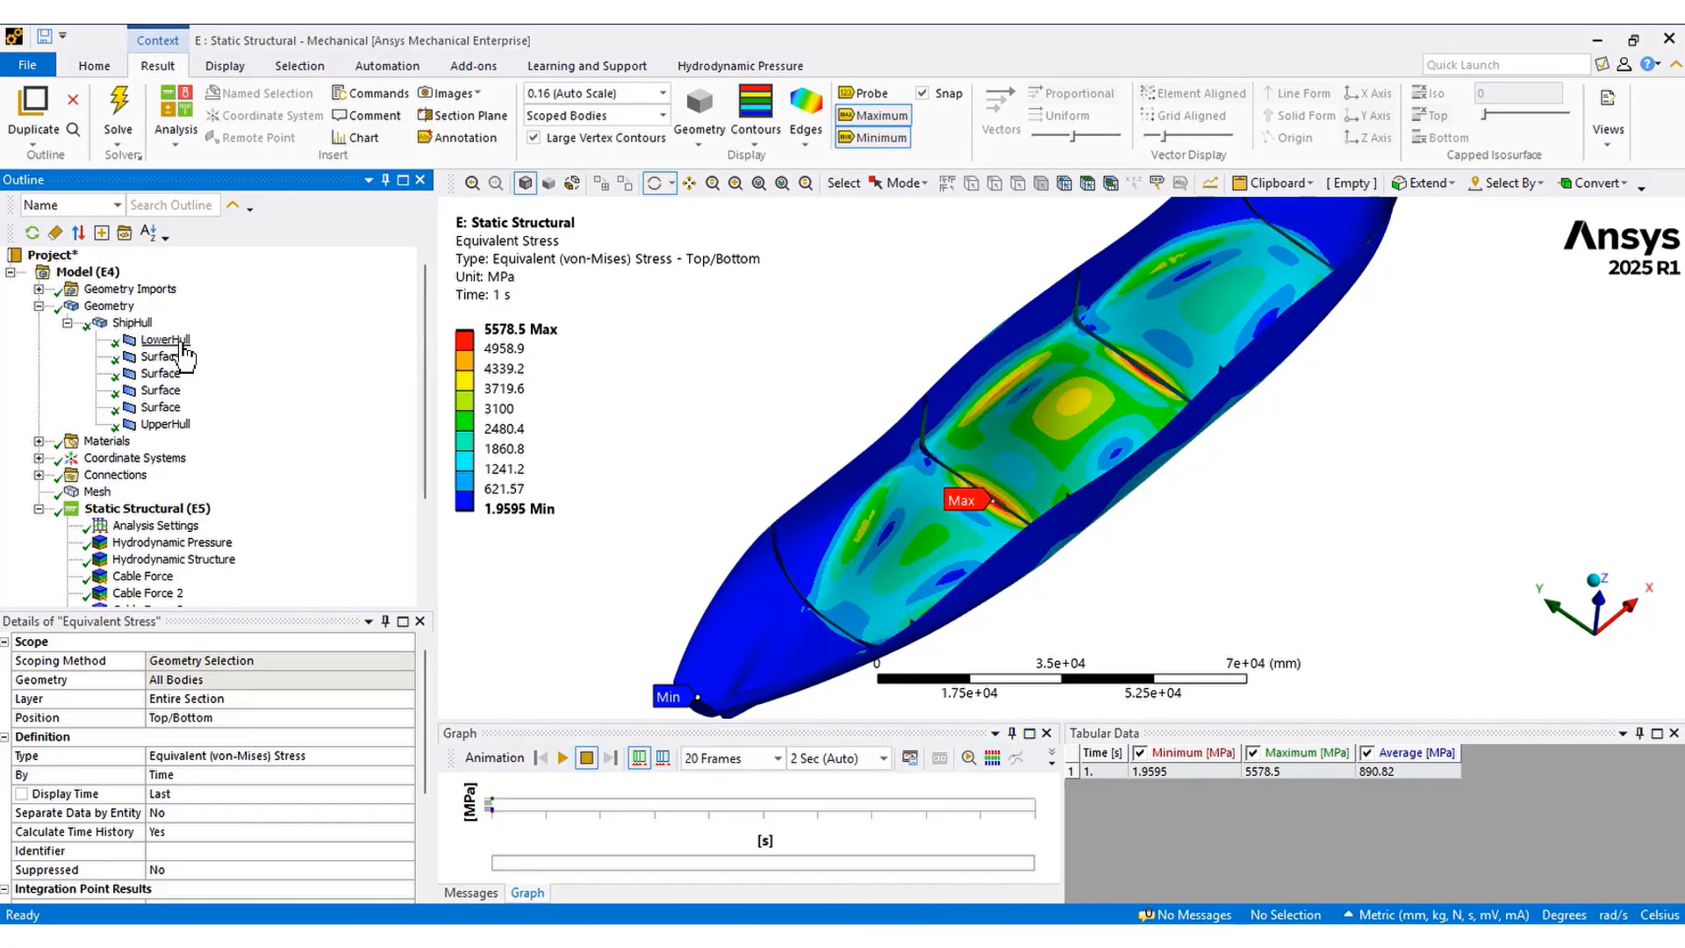
left_click(175, 341)
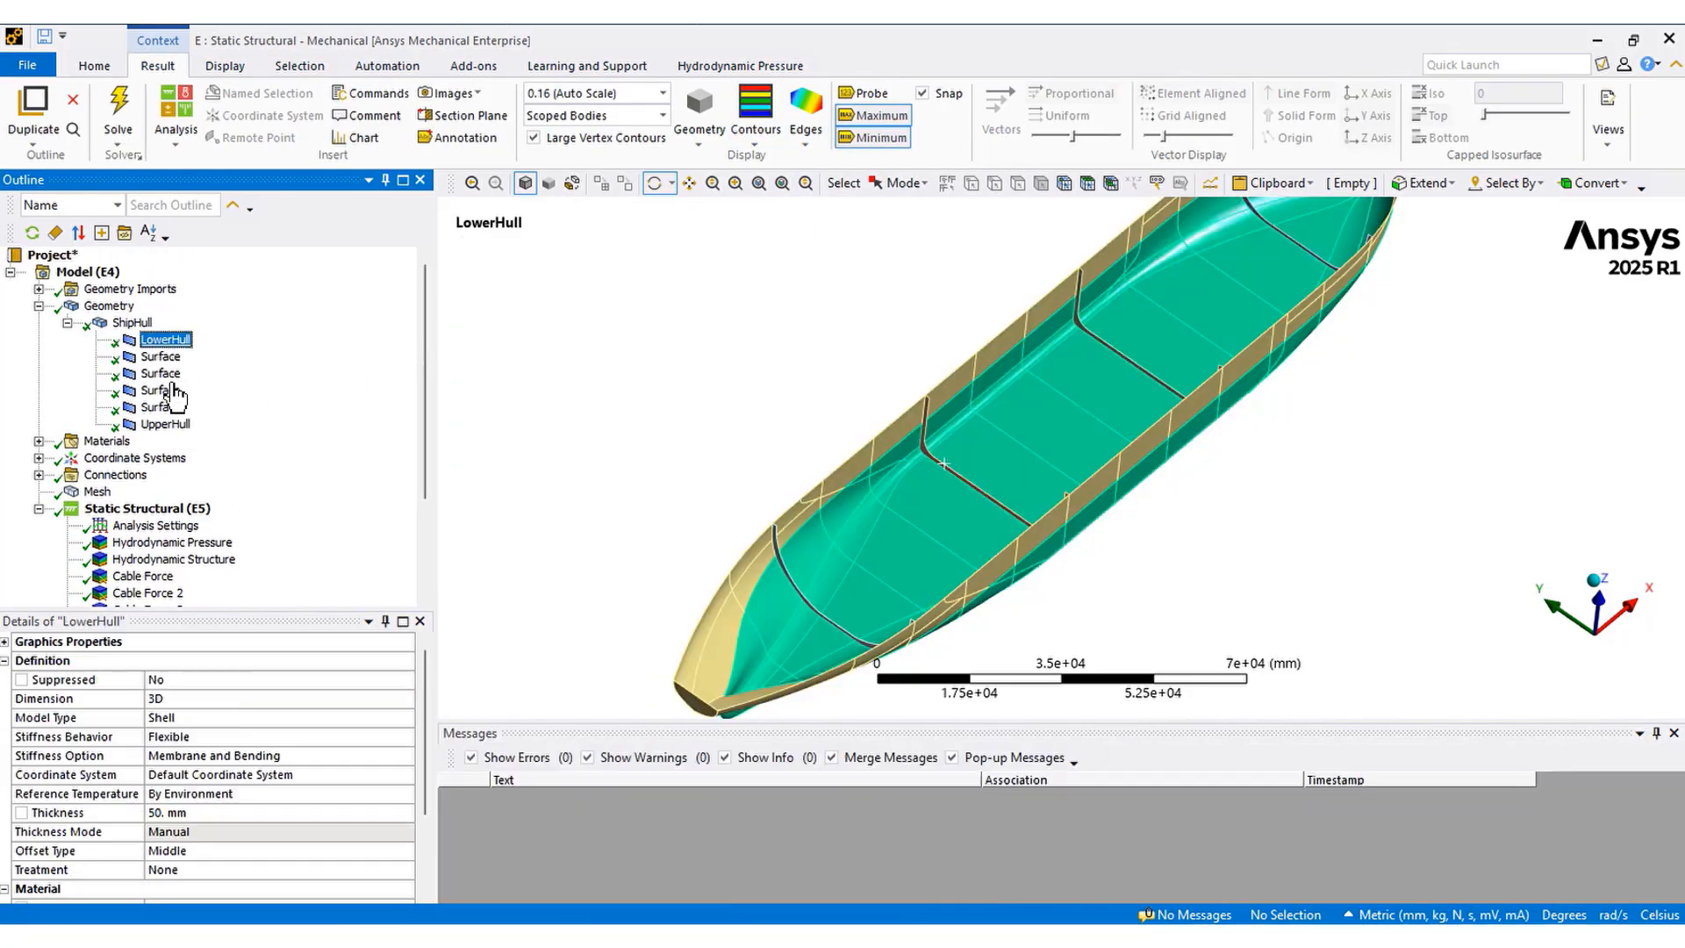
left_click(170, 816)
type("500")
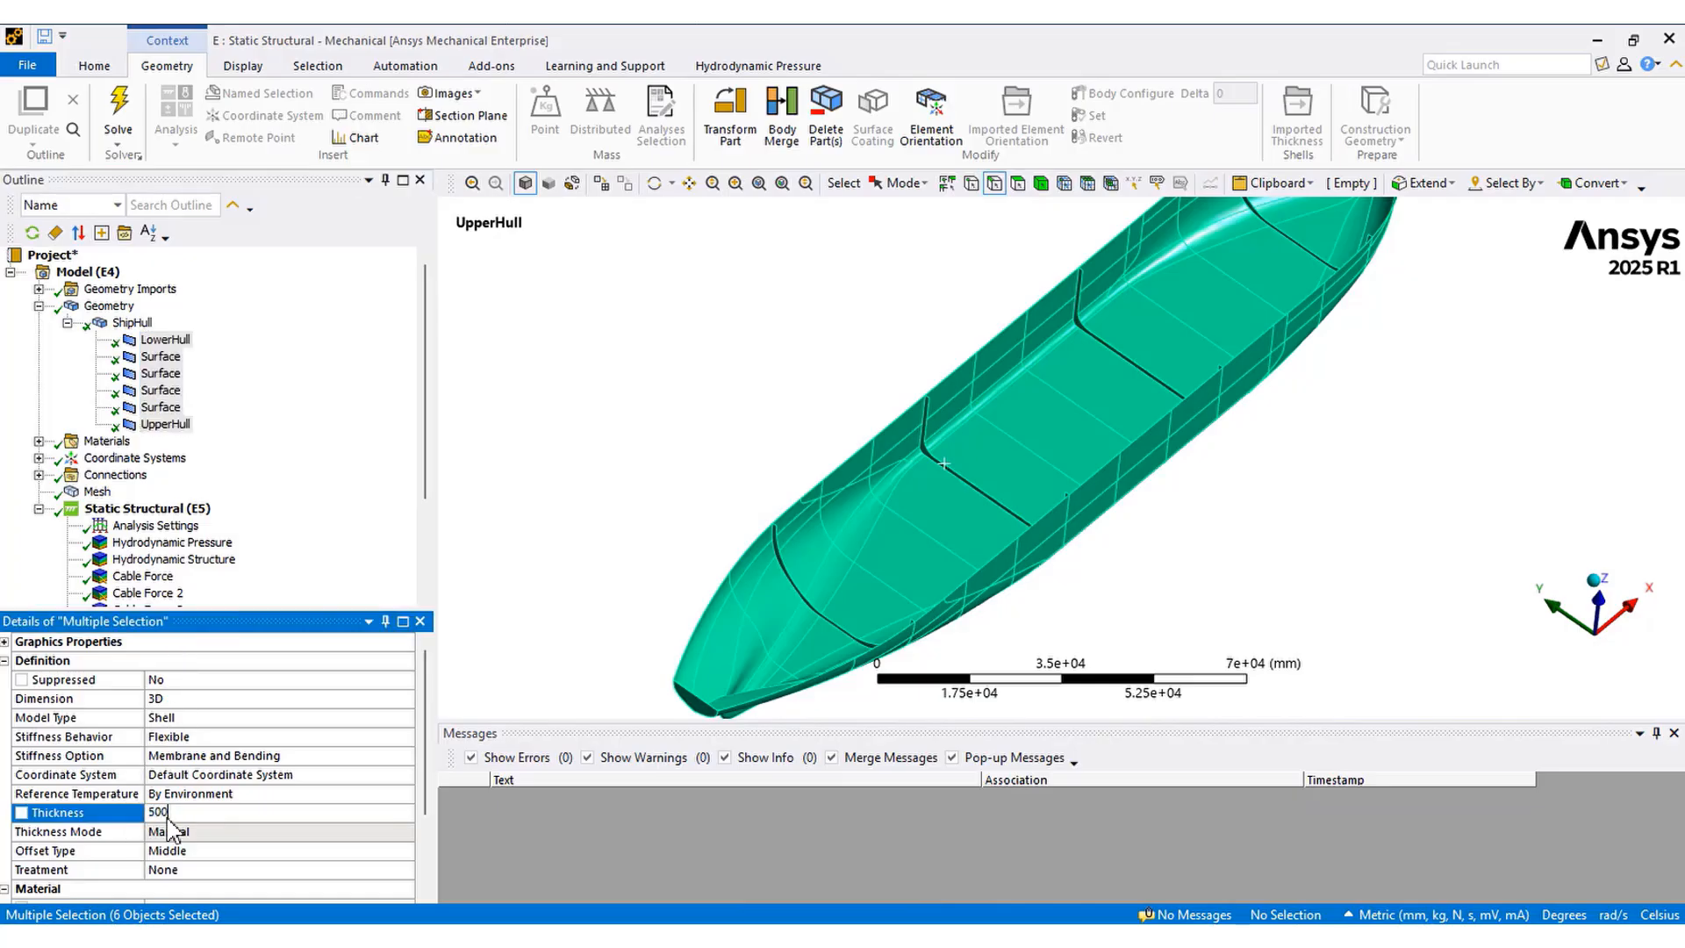
key("Return")
Solve the Static Structural analysis again
scroll(116, 519, "down", 3)
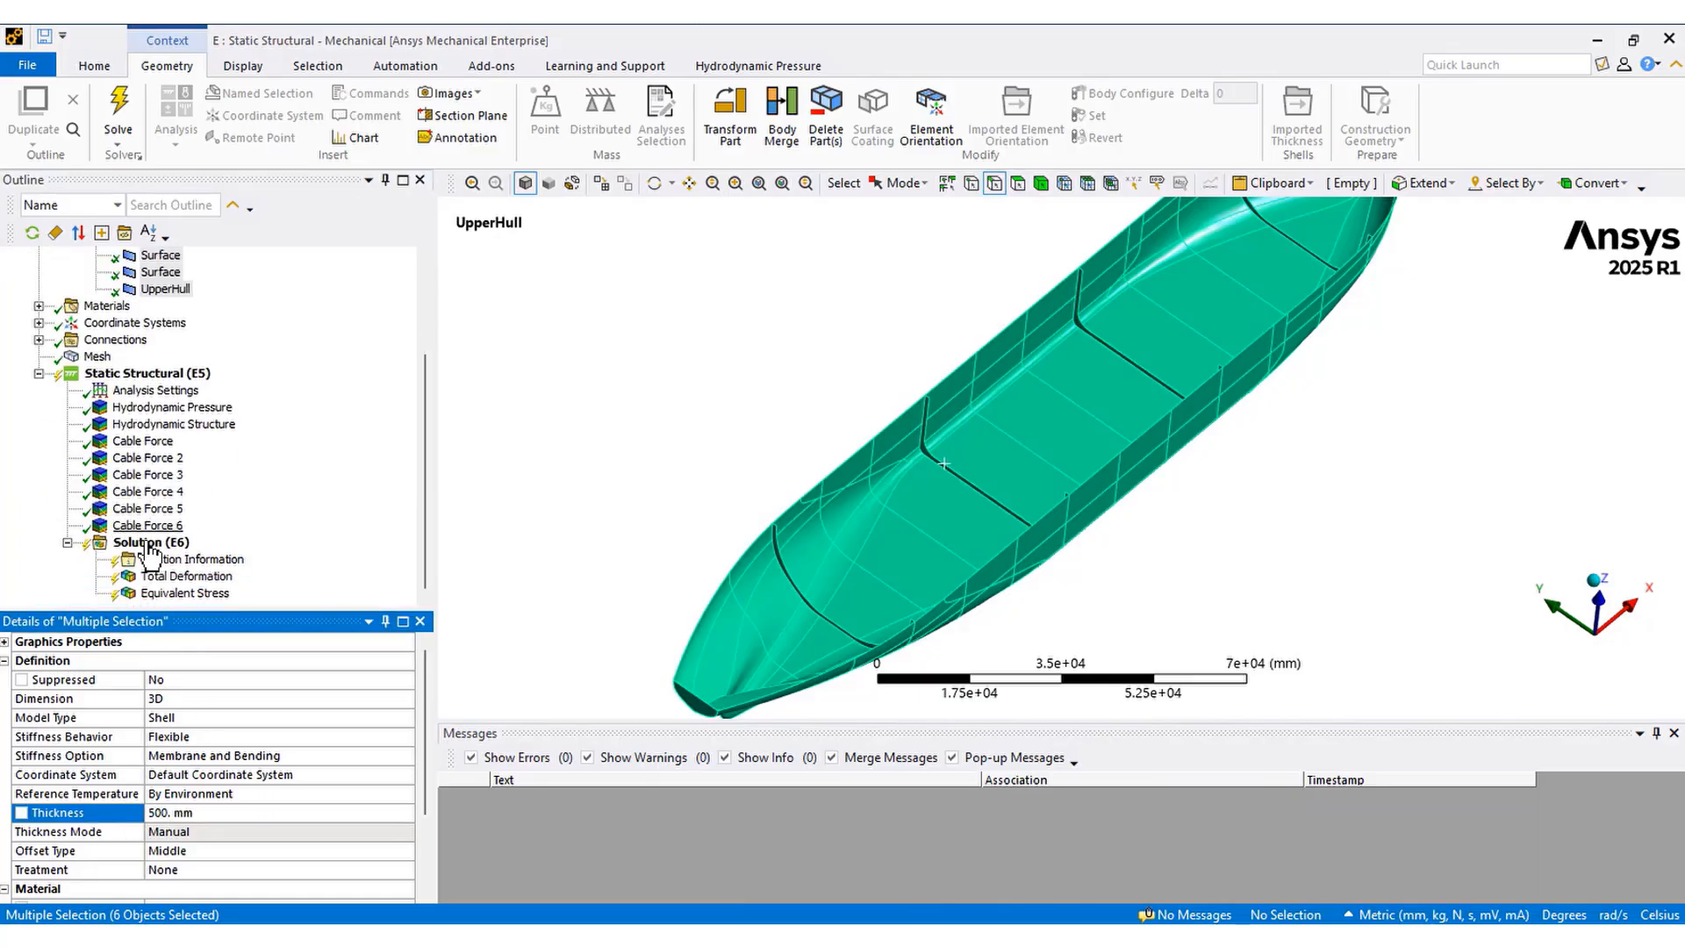
right_click(150, 543)
left_click(208, 579)
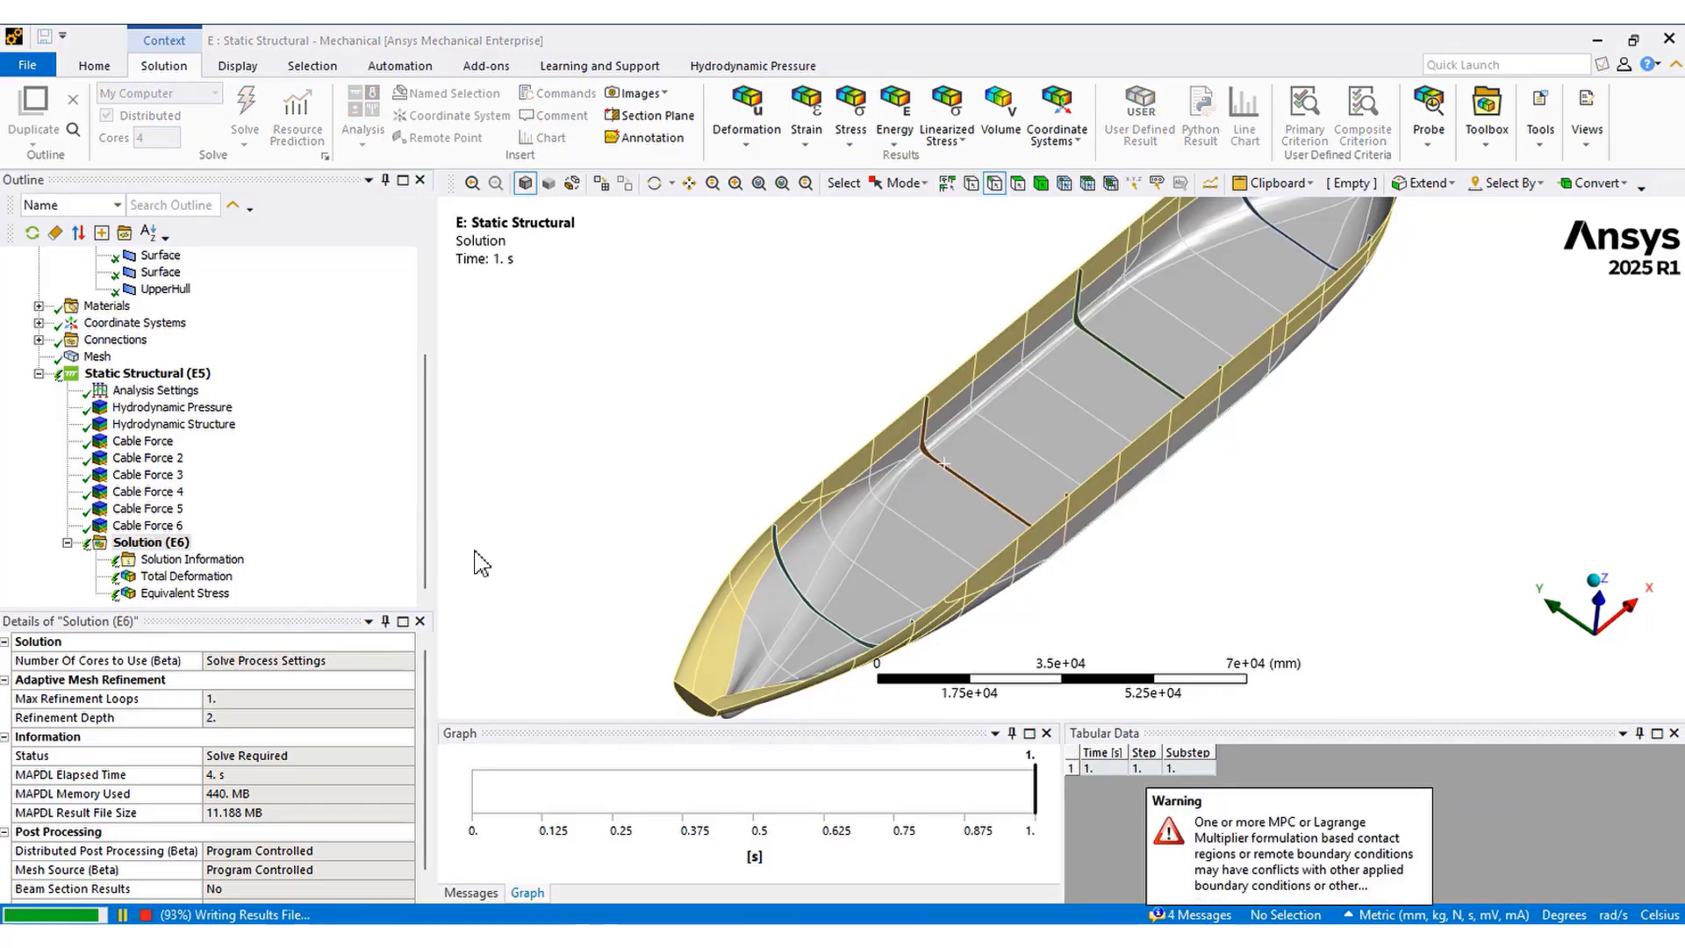
Examine the updated total deformation and equivalent stress results, rotating the hull
left_click(184, 577)
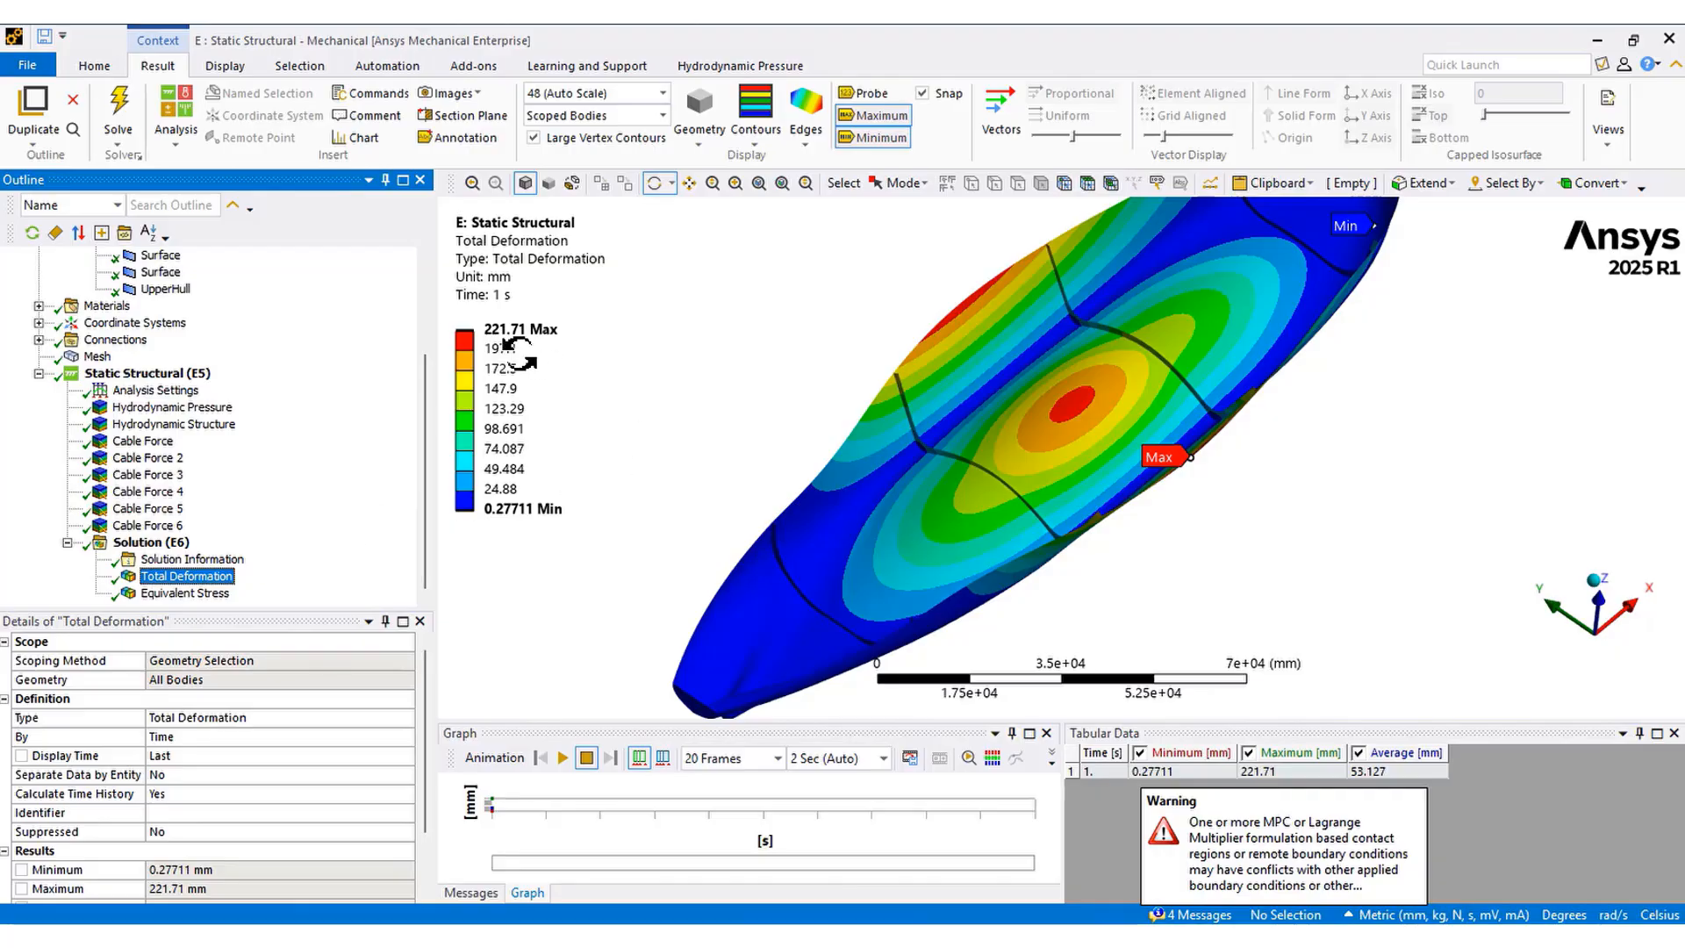
left_click(183, 594)
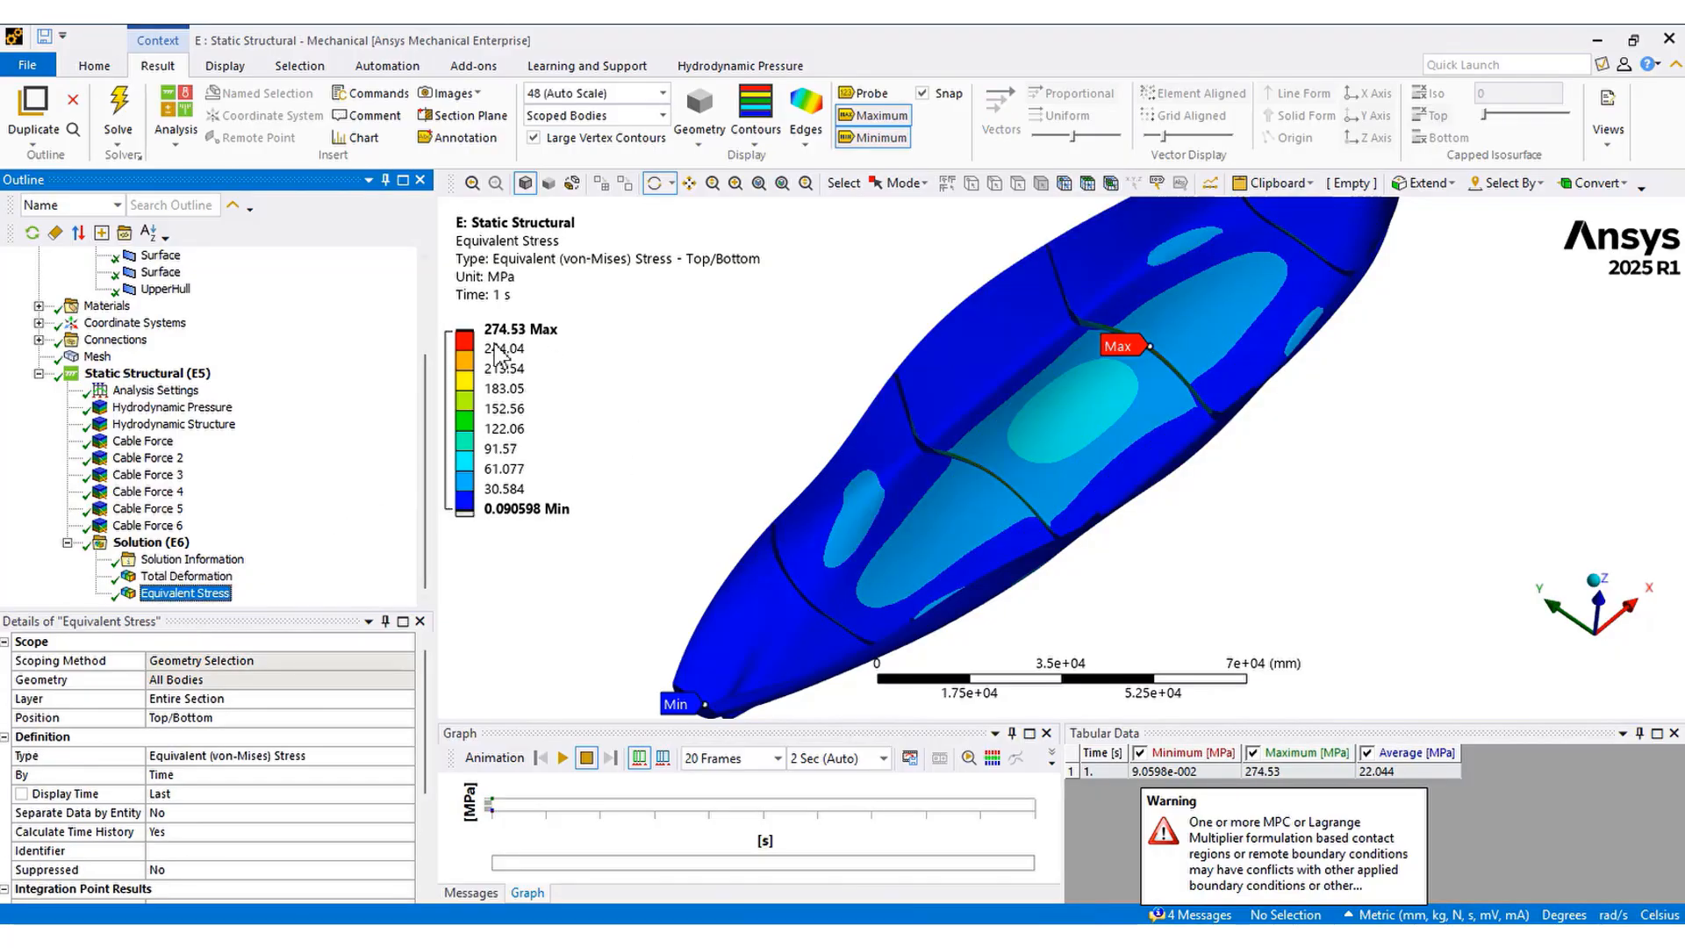
left_click_drag(707, 444, 704, 435)
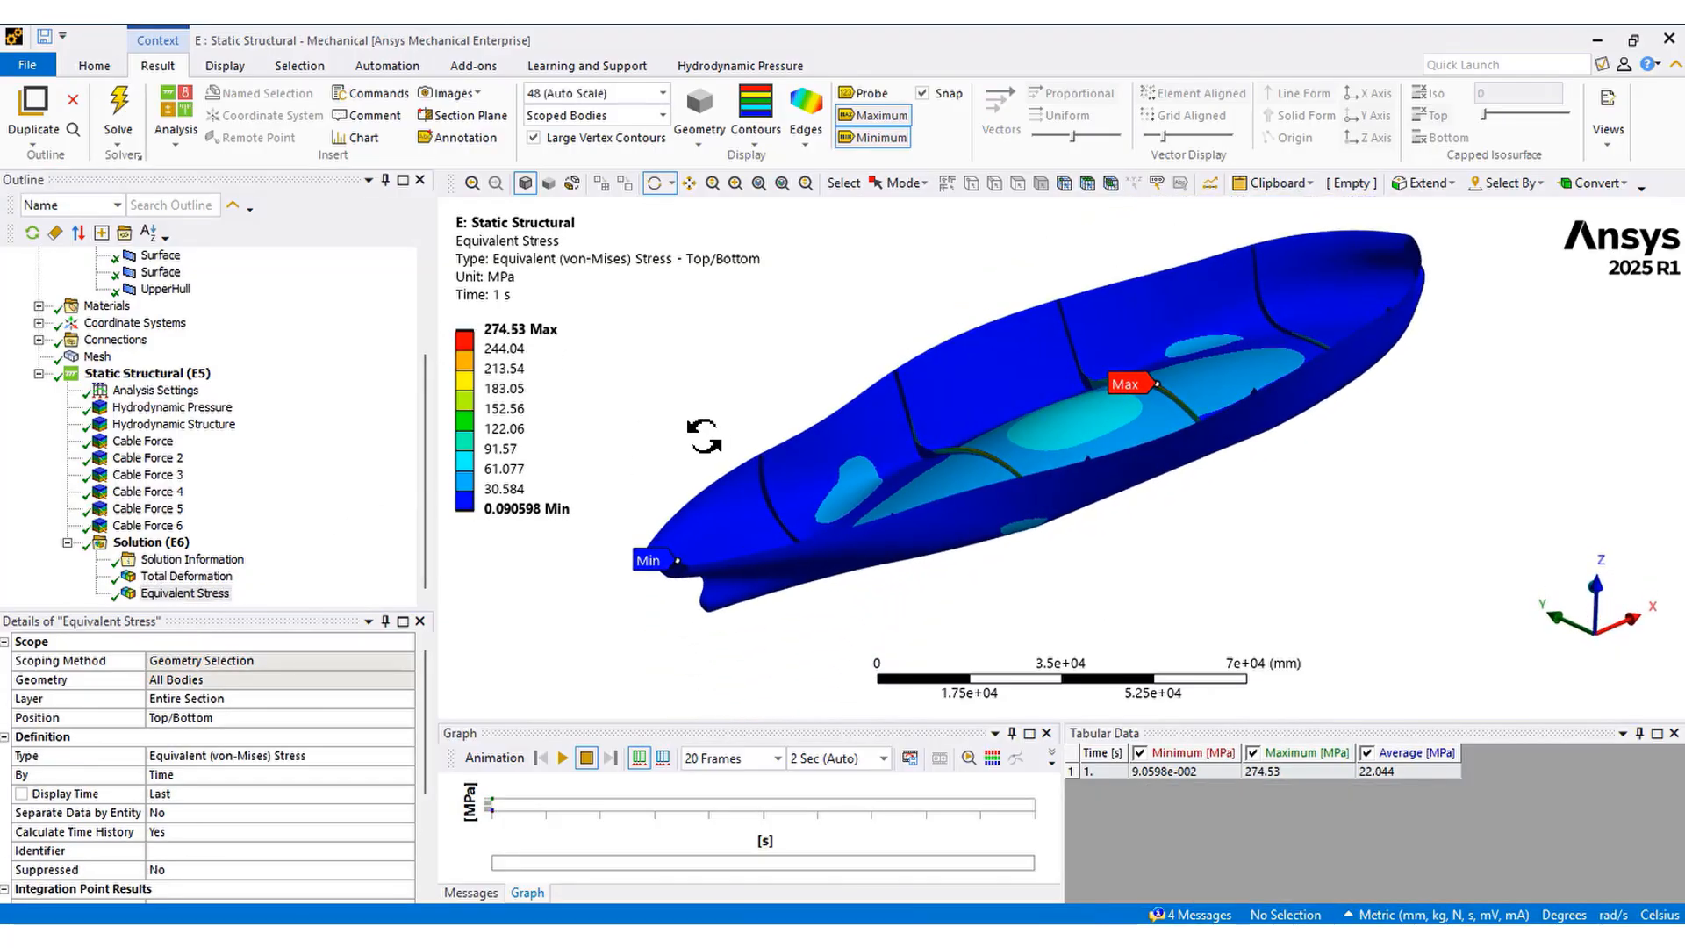